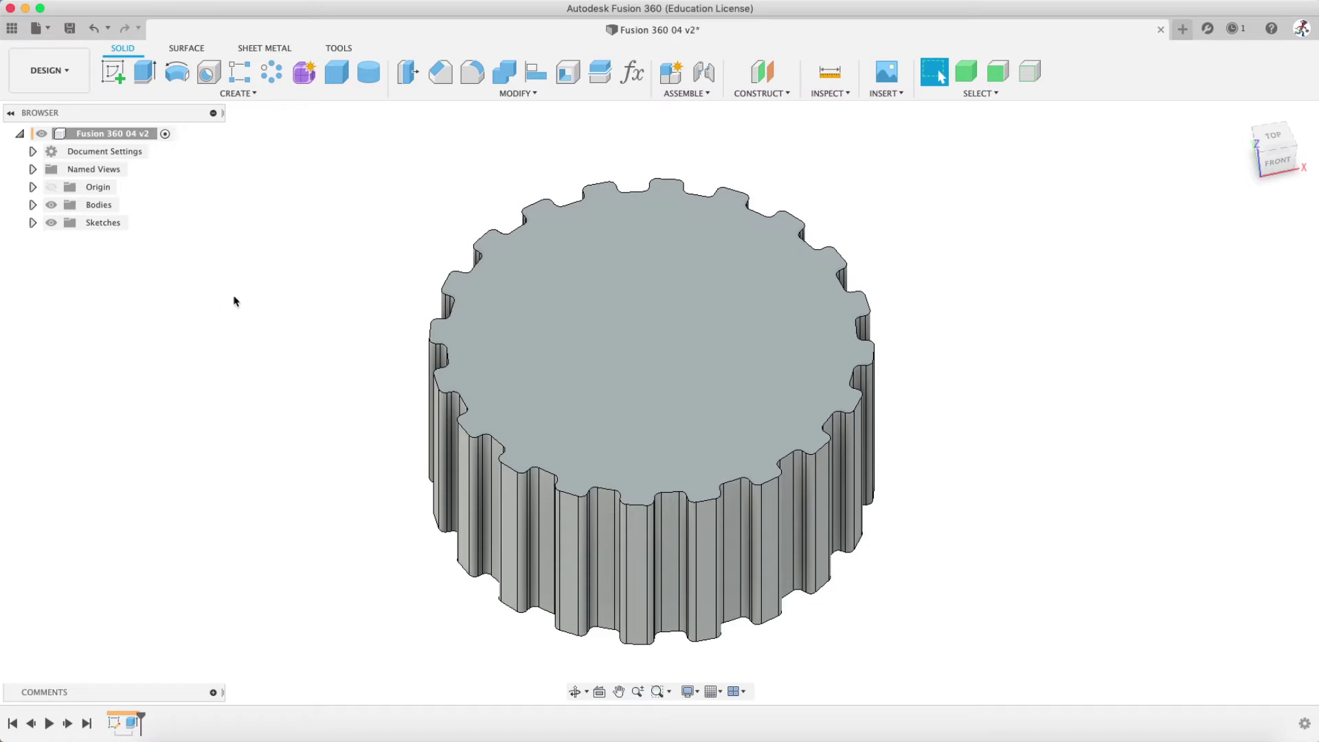
Insert the FUSION 360 02 screw design from the 01 Proteus Ed project into the current design
{"action": "left_click", "coordinate": [16, 33]}
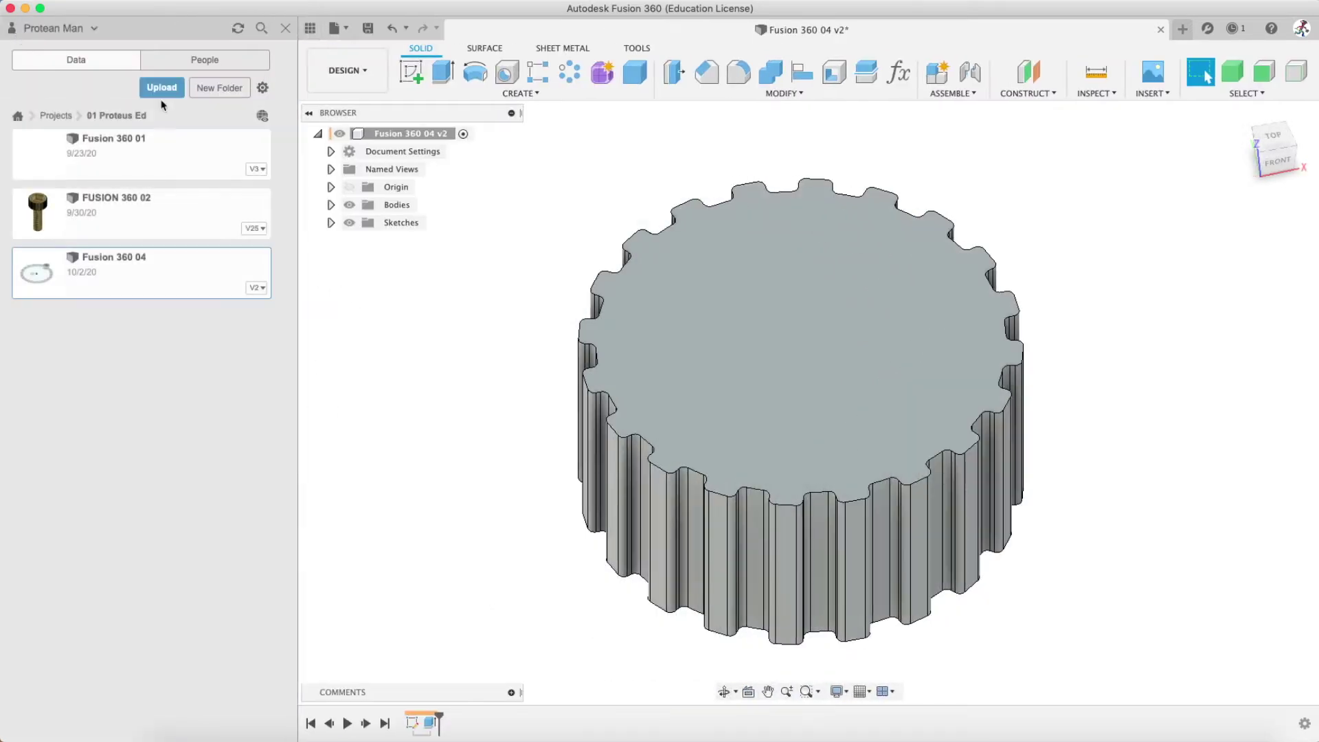
{"action": "left_click", "coordinate": [158, 254]}
{"action": "left_click", "coordinate": [120, 233]}
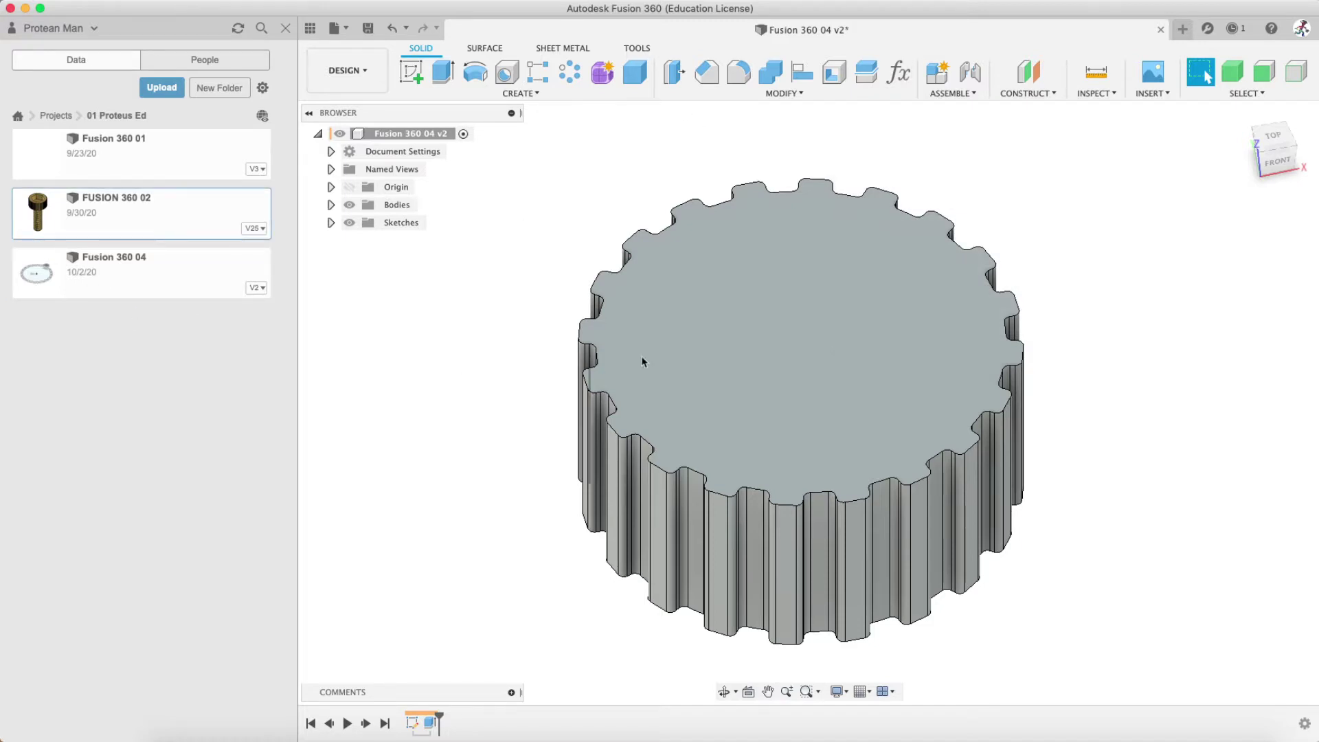
{"action": "left_click", "coordinate": [822, 371]}
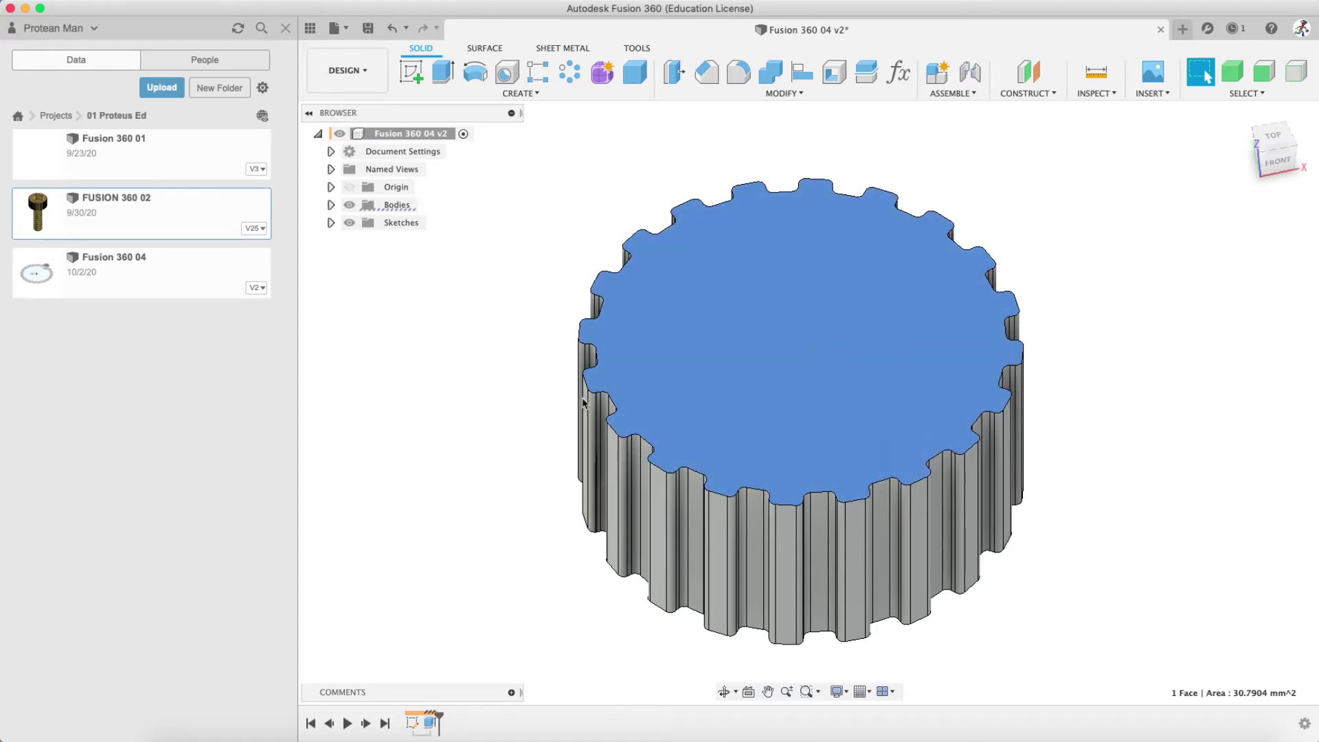
{"action": "left_click", "coordinate": [530, 382]}
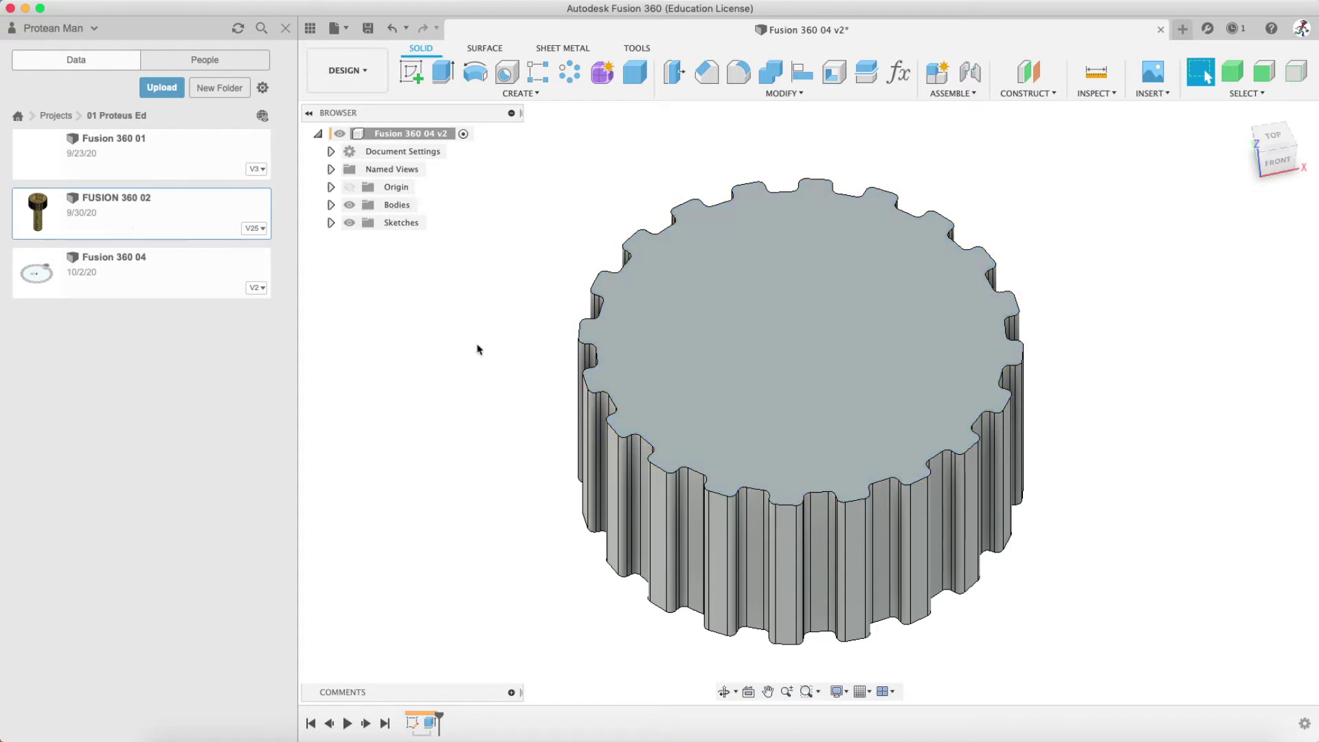
{"action": "right_click", "coordinate": [106, 209]}
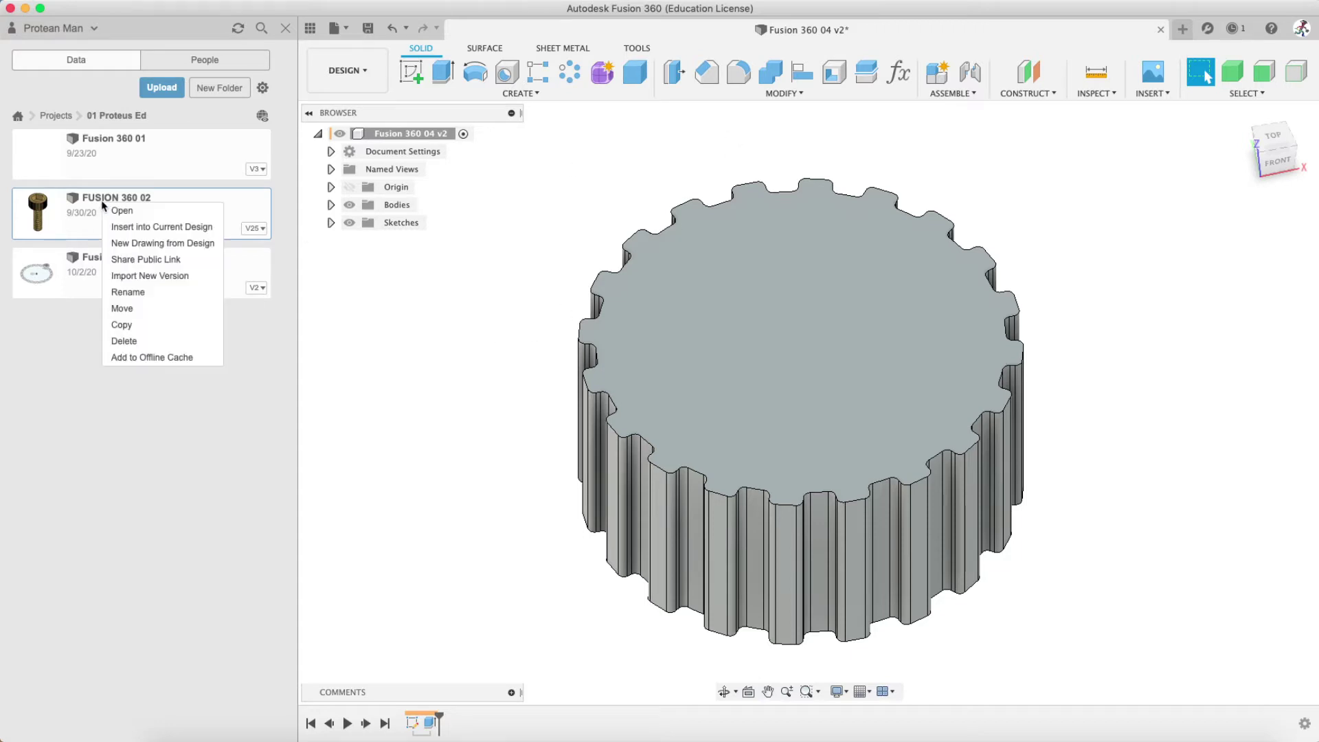
{"action": "left_click", "coordinate": [150, 228]}
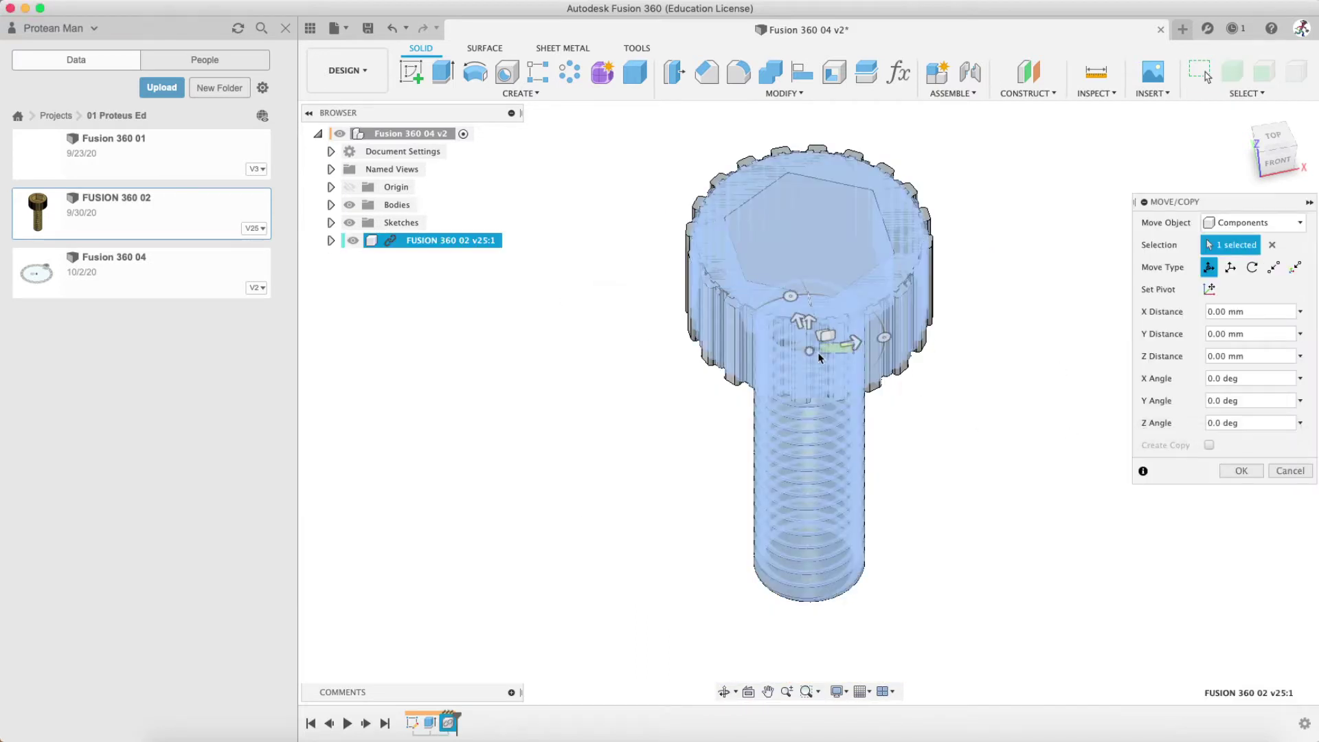
Move the inserted screw component by -9 mm along the X axis
{"action": "left_click", "coordinate": [854, 347]}
{"action": "left_click", "coordinate": [434, 240]}
{"action": "left_click_drag", "start_coordinate": [864, 350], "coordinate": [532, 412]}
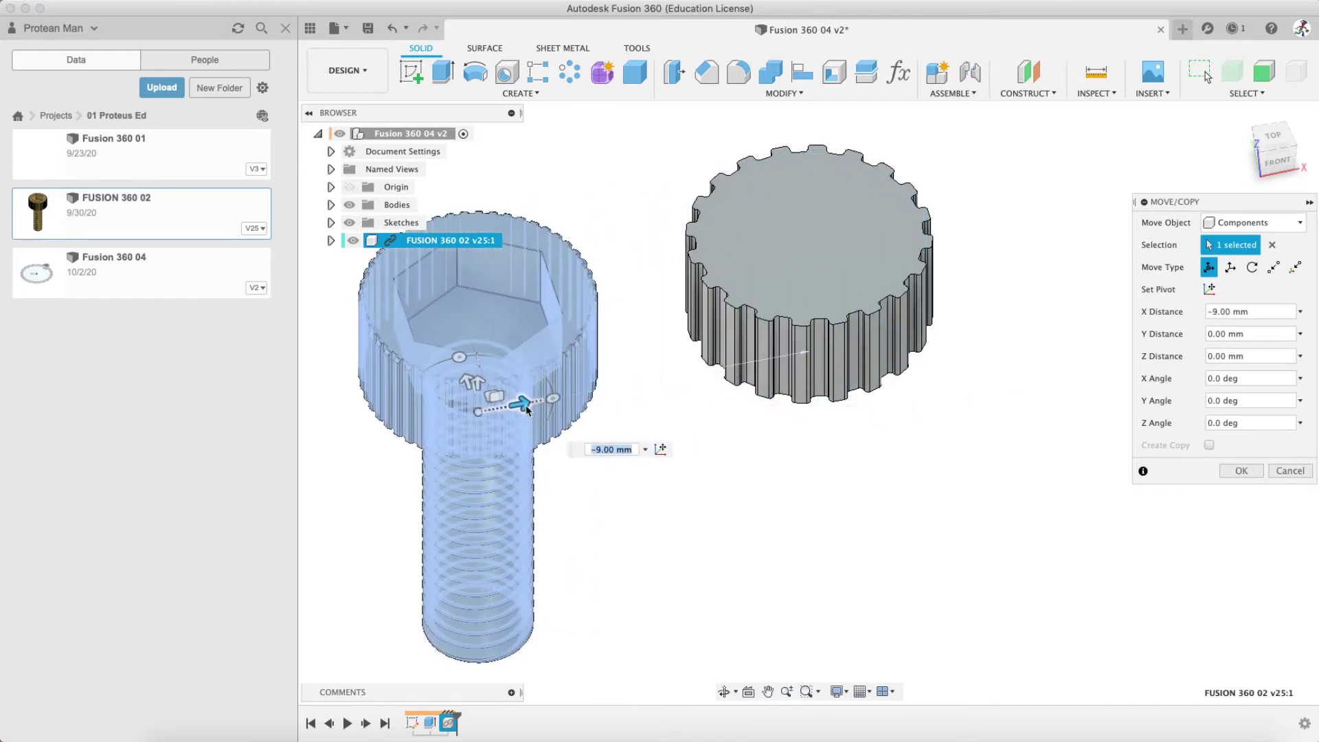
{"action": "left_click", "coordinate": [1243, 471]}
Close the project data view and hide the inserted FUSION 360 02 component
{"action": "middle_click_drag", "start_coordinate": [736, 471], "coordinate": [774, 476], "text": "shift"}
{"action": "scroll", "coordinate": [760, 483], "scroll_direction": "up", "scroll_amount": 5}
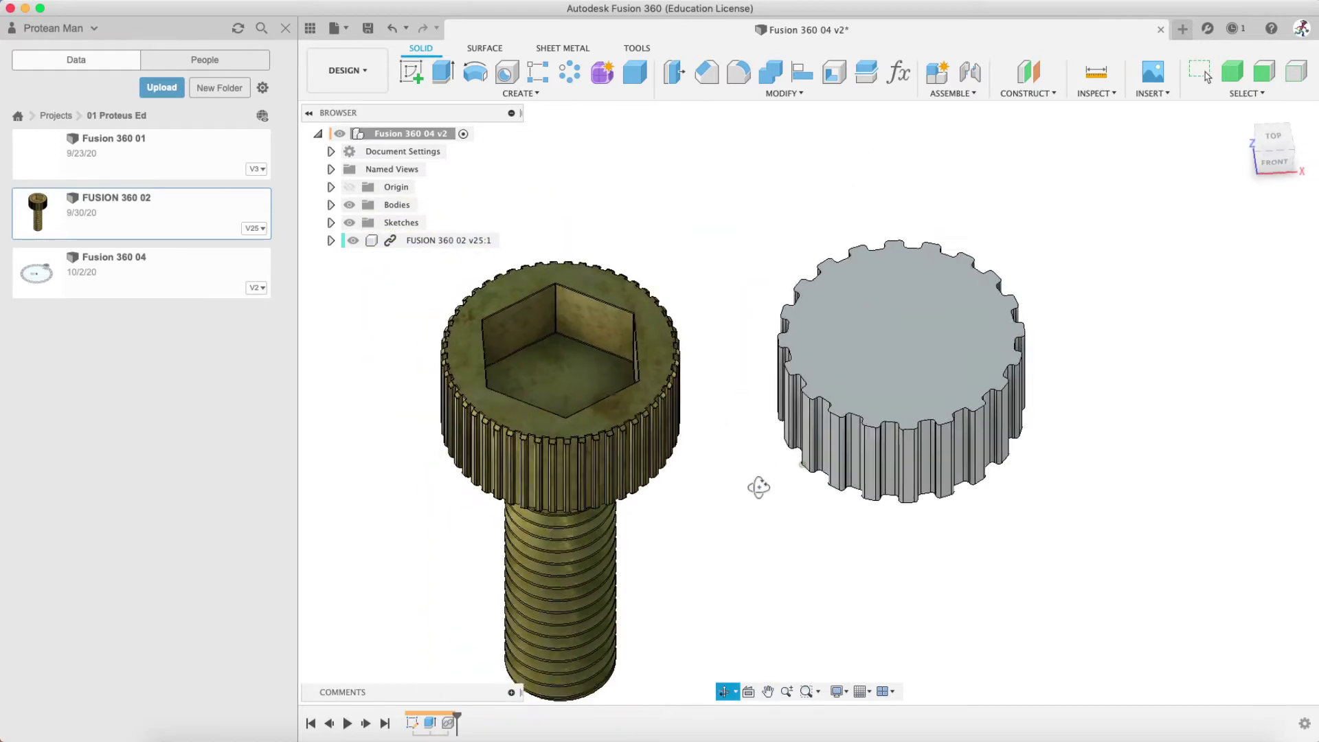
{"action": "left_click", "coordinate": [312, 30]}
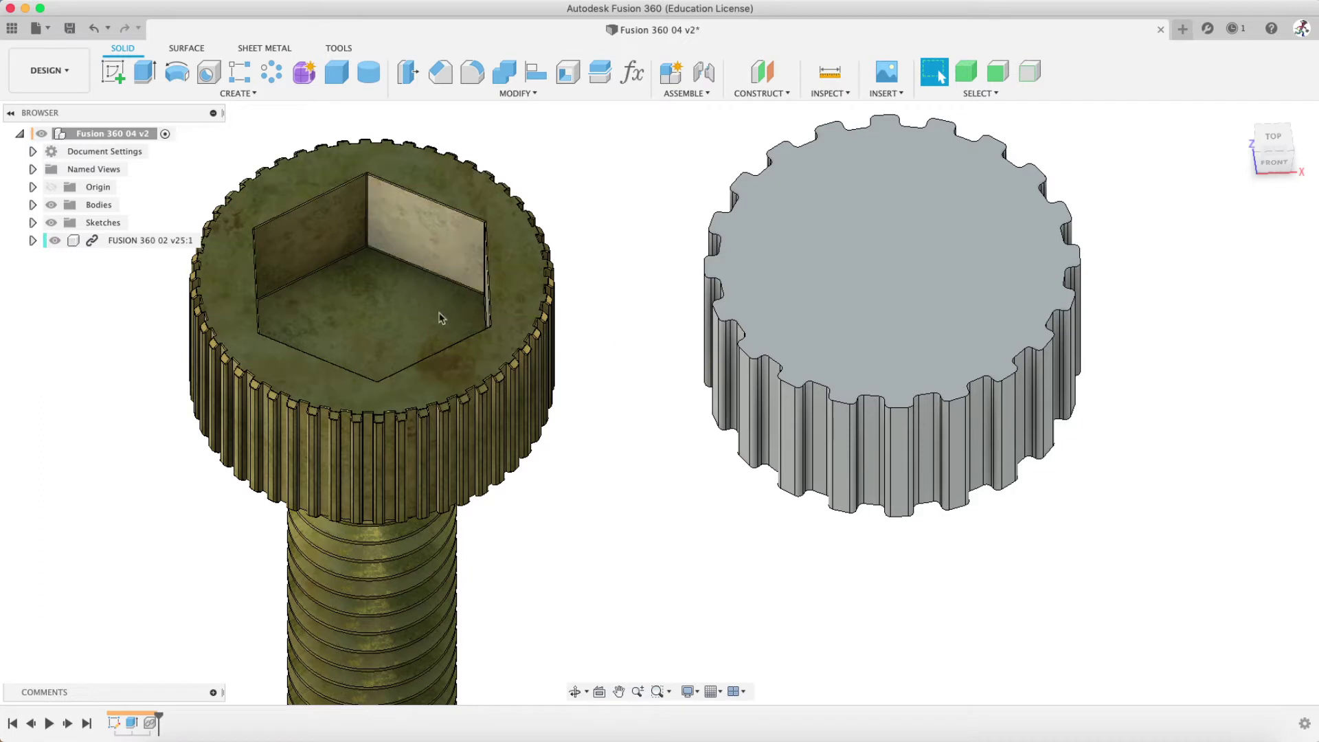
{"action": "left_click", "coordinate": [55, 242]}
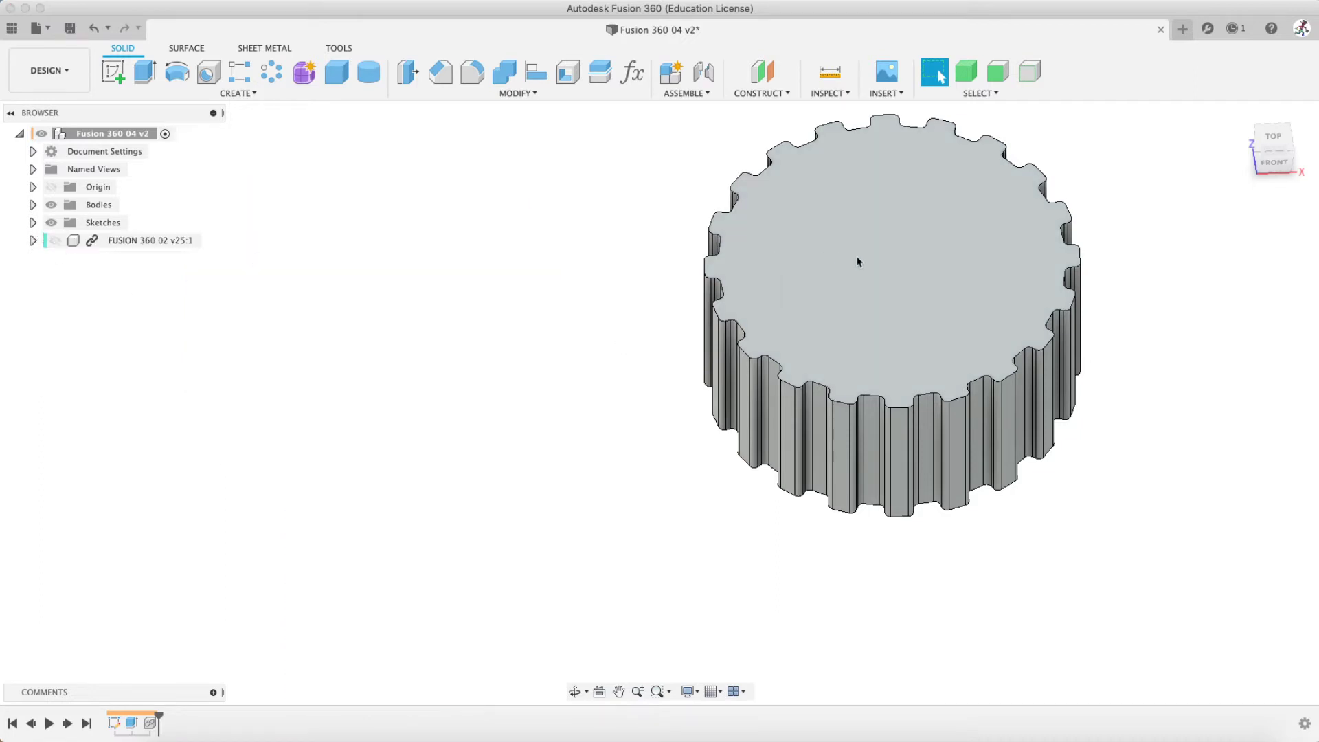
Expand the design's sketches and make Sketch2 visible beneath the toothed body
{"action": "scroll", "coordinate": [857, 259], "scroll_direction": "down", "scroll_amount": 2}
{"action": "scroll", "coordinate": [874, 230], "scroll_direction": "up", "scroll_amount": 6}
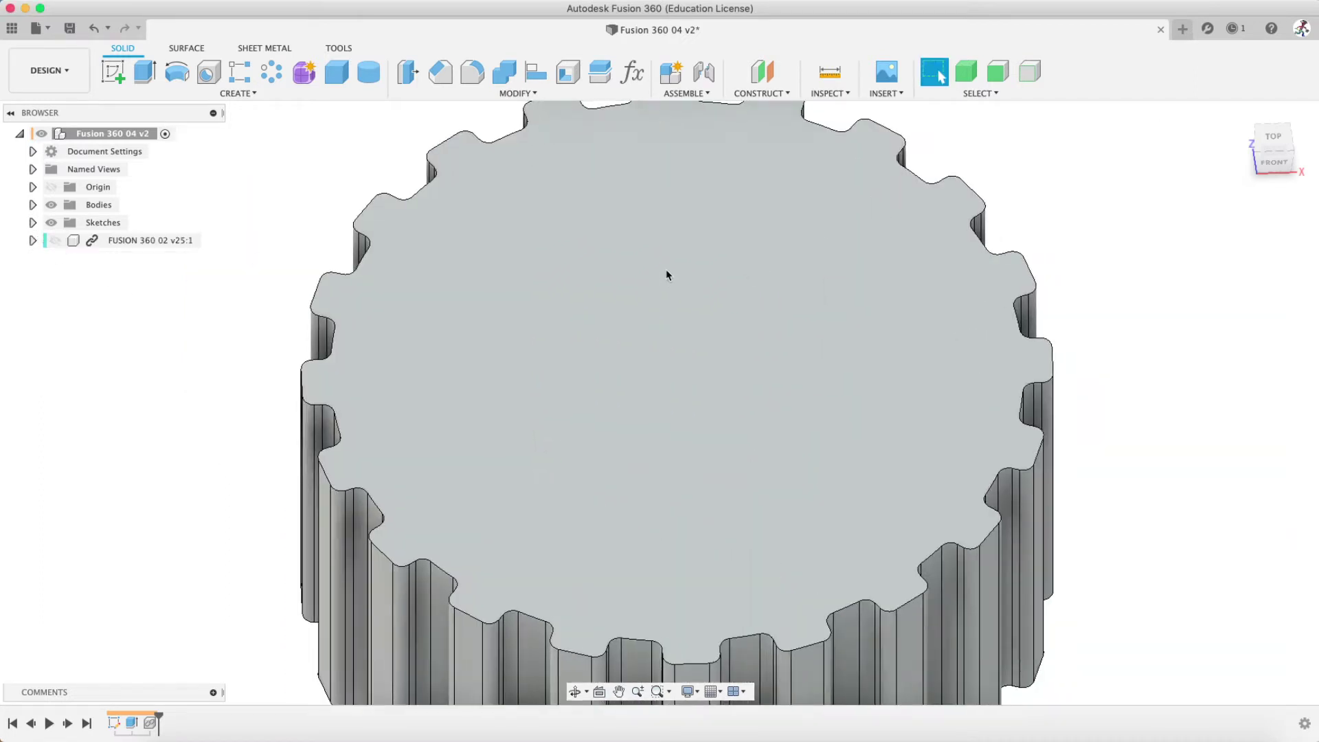
{"action": "middle_click_drag", "start_coordinate": [666, 271], "coordinate": [667, 303], "text": "shift"}
{"action": "scroll", "coordinate": [666, 302], "scroll_direction": "down", "scroll_amount": 3}
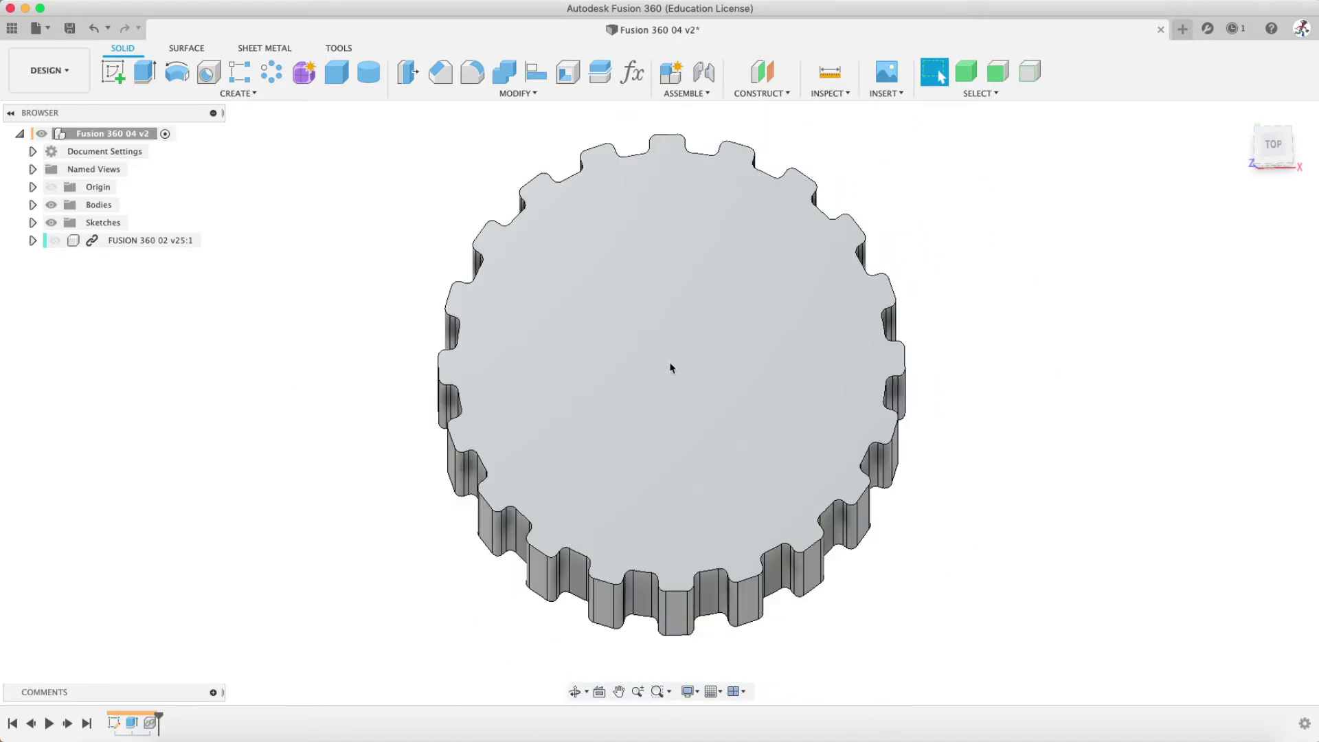
{"action": "left_click", "coordinate": [33, 223]}
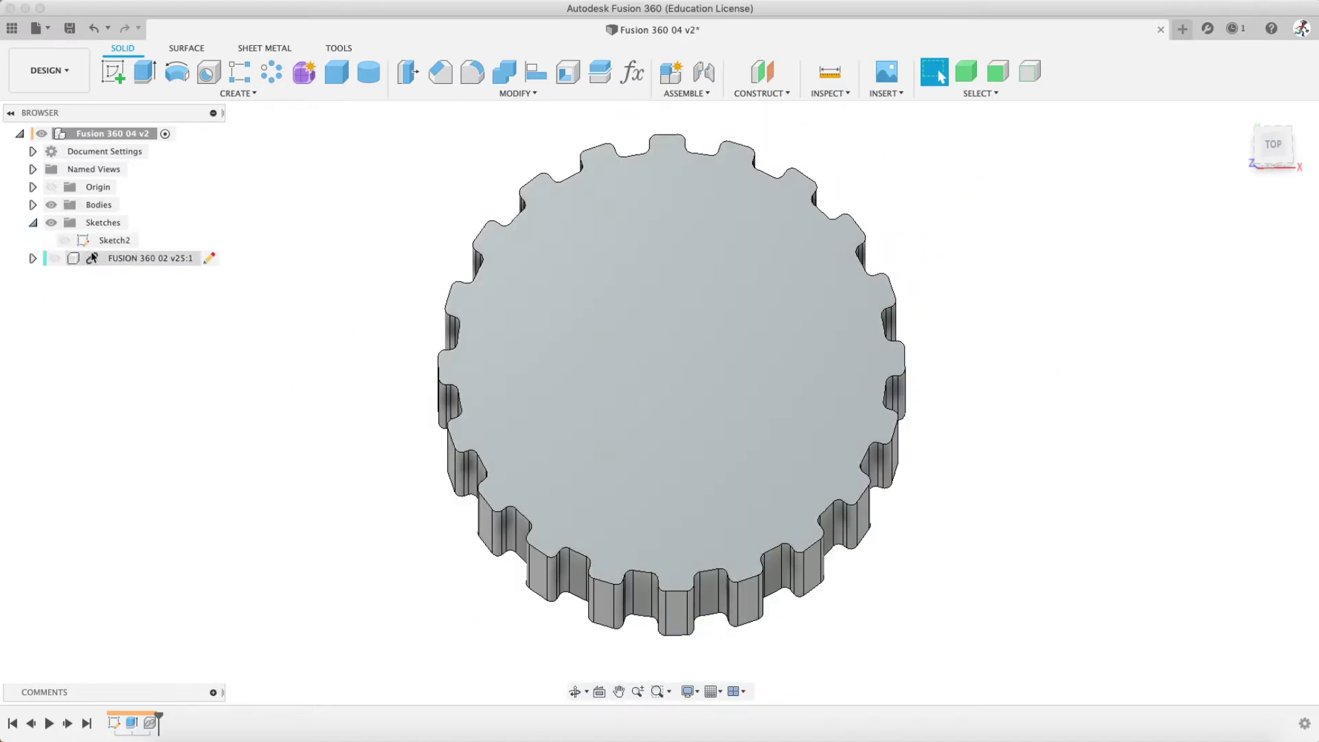
{"action": "middle_click_drag", "start_coordinate": [562, 447], "coordinate": [582, 390], "text": "shift"}
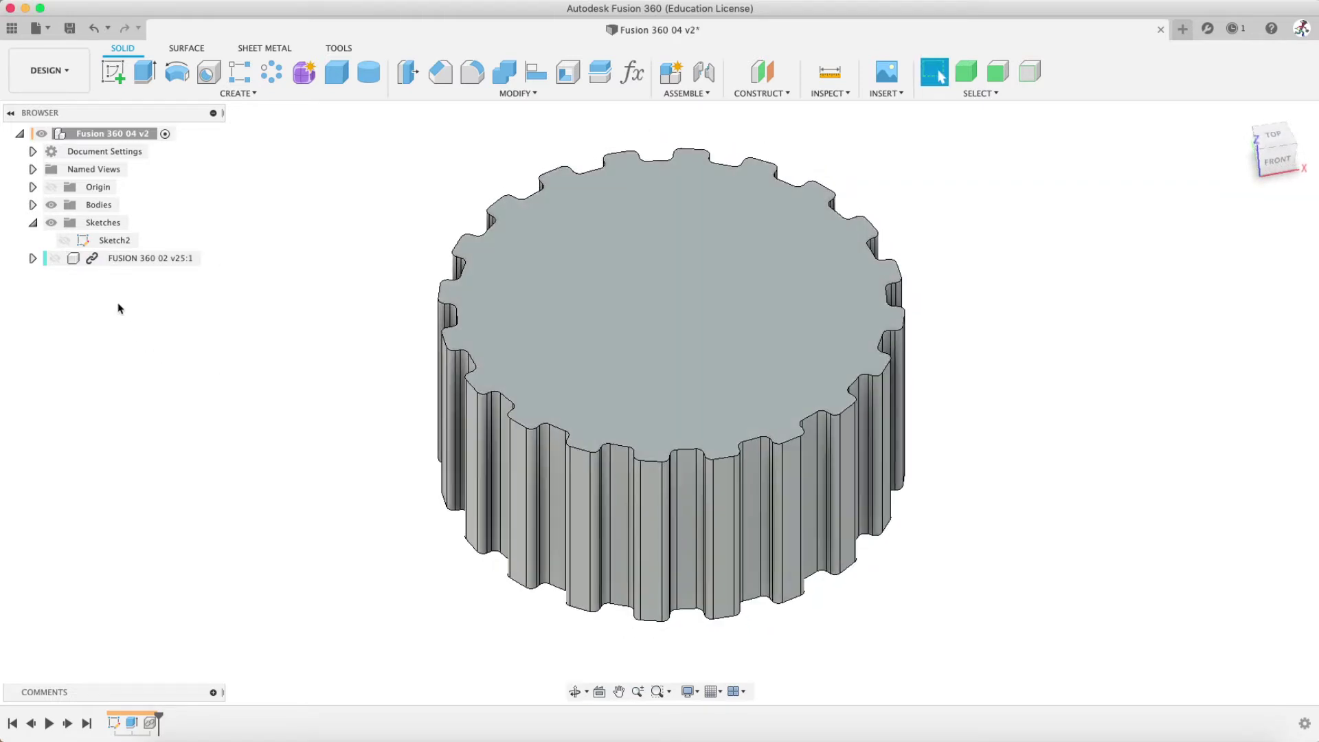
{"action": "left_click", "coordinate": [64, 240]}
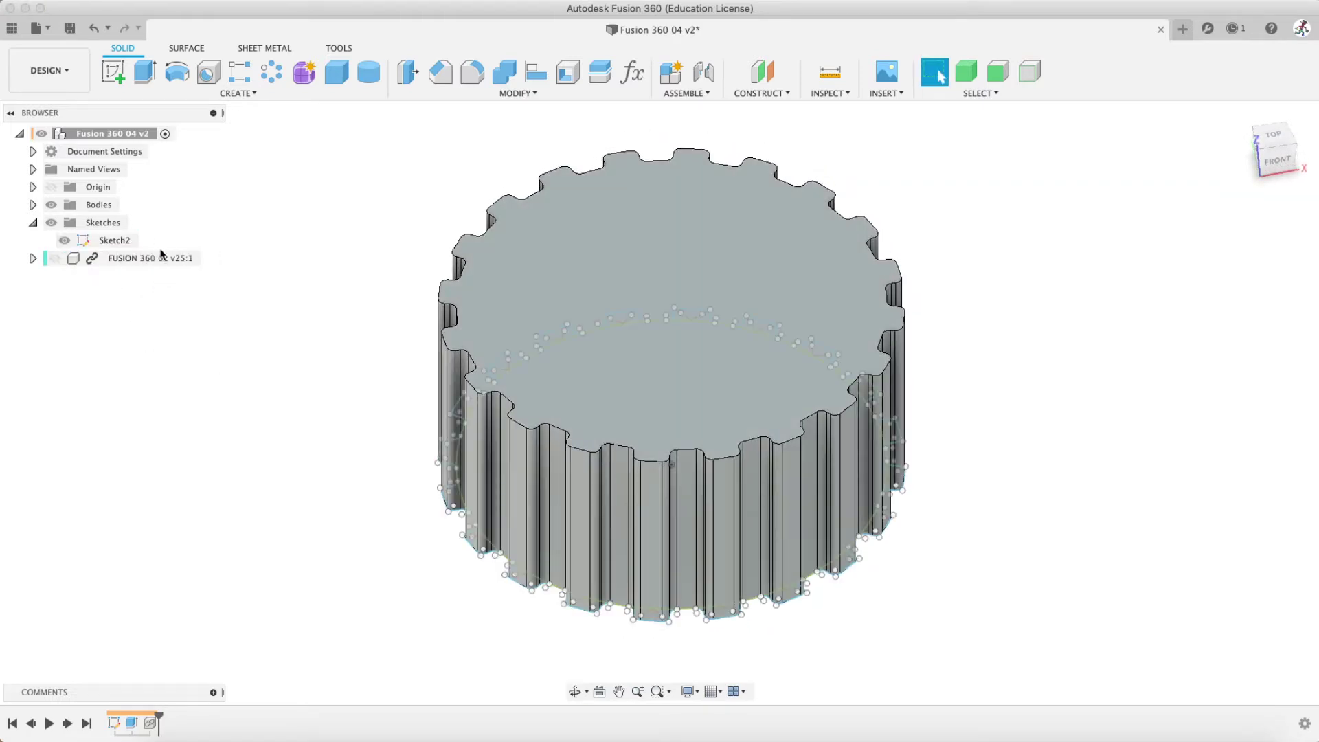
{"action": "mouse_move", "coordinate": [433, 316]}
{"action": "middle_mouse_down", "text": "shift"}
{"action": "mouse_move", "coordinate": [489, 389]}
{"action": "mouse_move", "coordinate": [488, 367]}
{"action": "mouse_move", "coordinate": [596, 313]}
{"action": "mouse_move", "coordinate": [633, 389]}
{"action": "mouse_move", "coordinate": [629, 457]}
{"action": "middle_mouse_up", "text": "shift"}
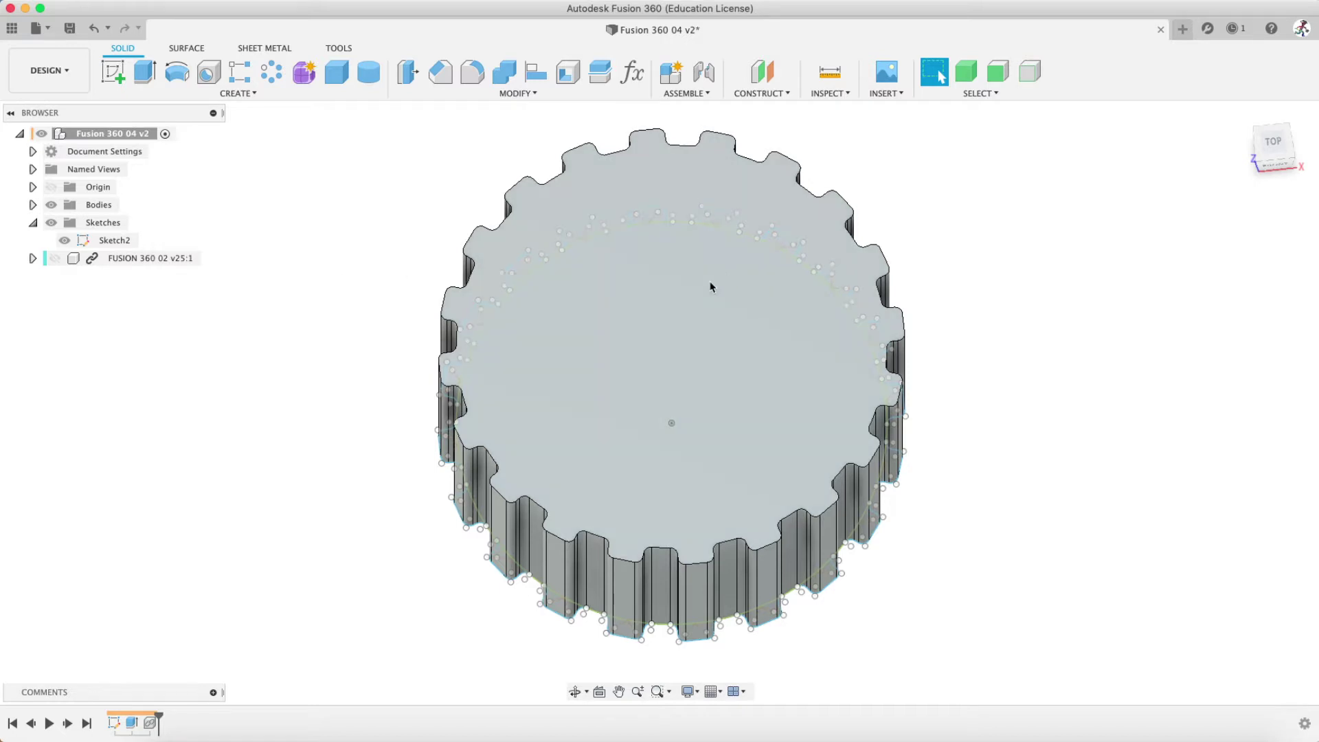
{"action": "left_click", "coordinate": [71, 245]}
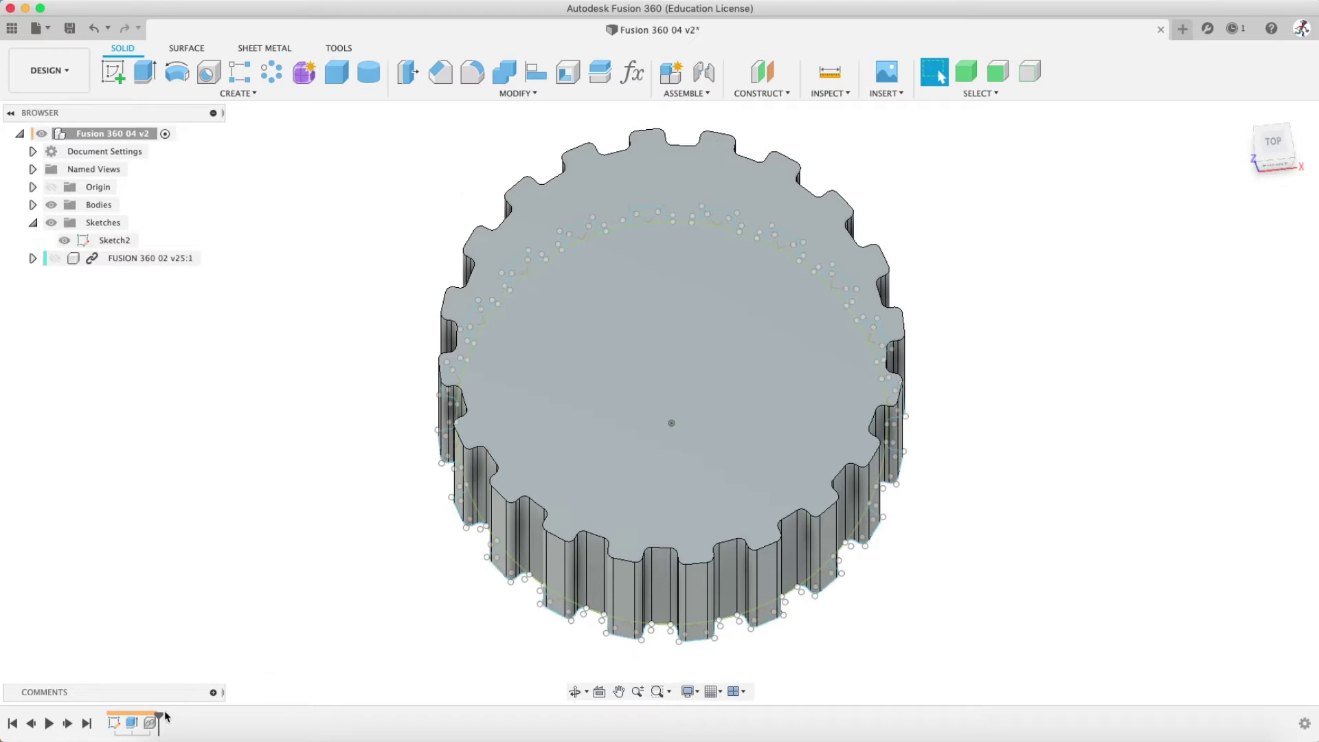
Roll the design history back to the point between Sketch2 and the extrusion
{"action": "left_click", "coordinate": [114, 723]}
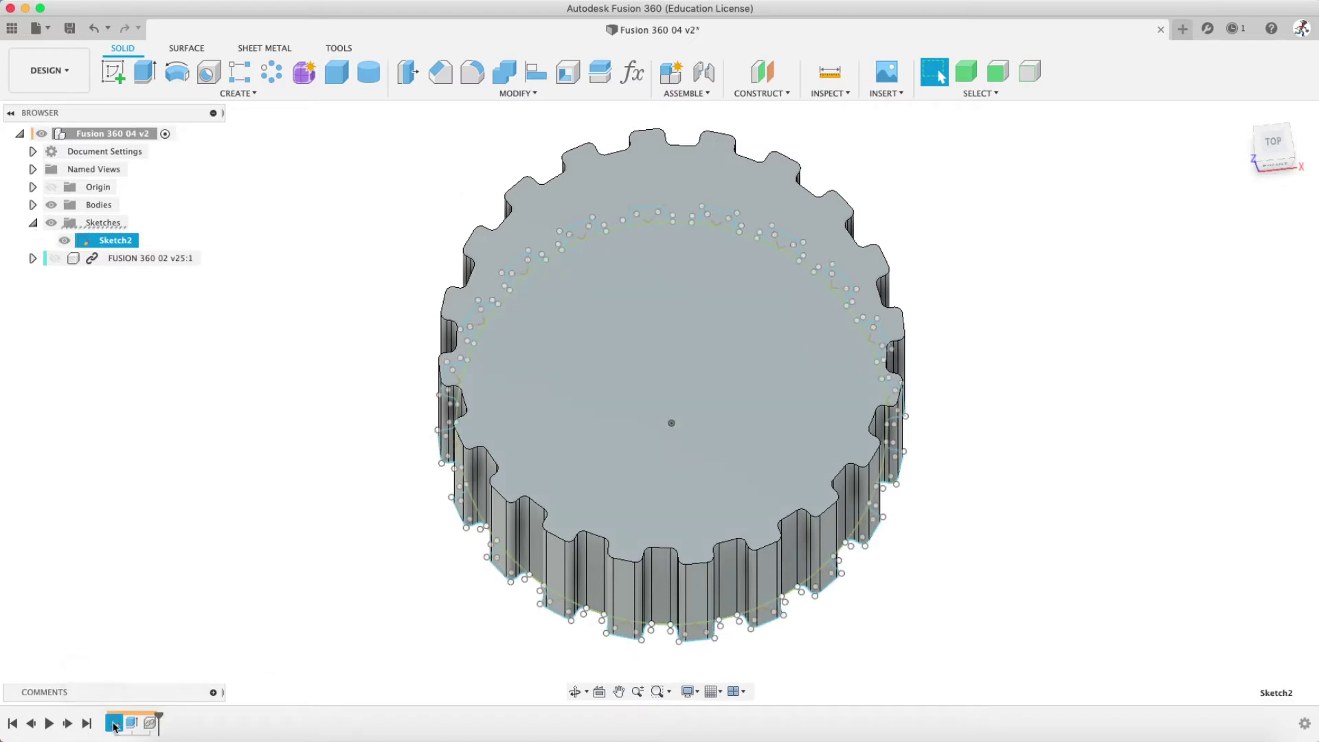
{"action": "left_click", "coordinate": [132, 722]}
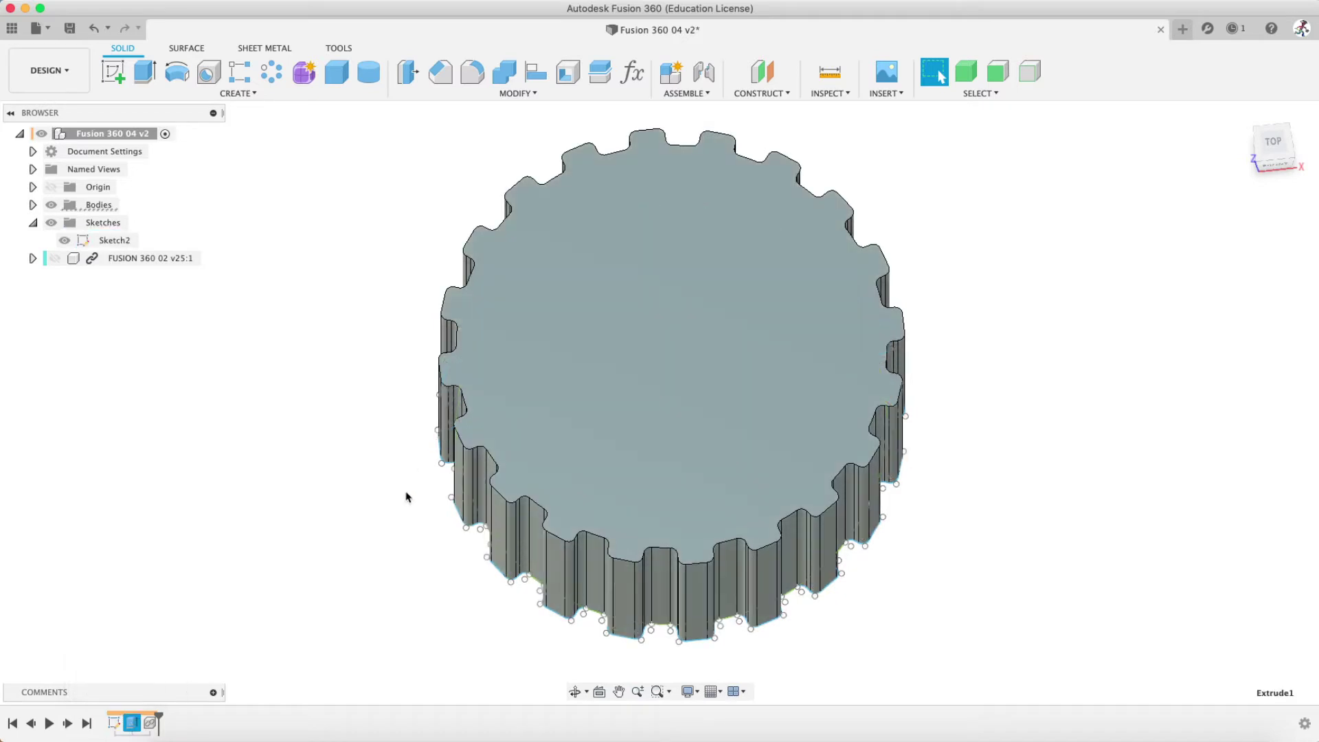
{"action": "middle_click_drag", "start_coordinate": [404, 492], "coordinate": [403, 407], "text": "shift"}
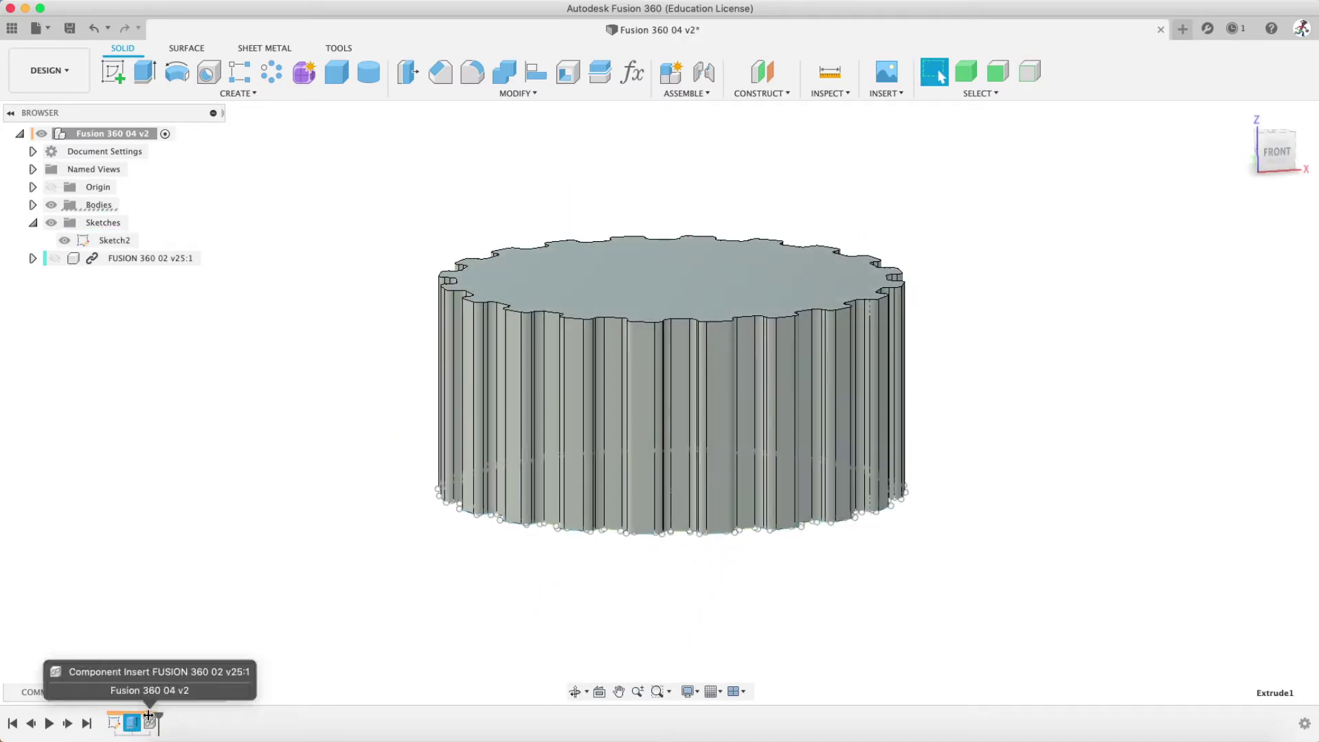
{"action": "left_click_drag", "start_coordinate": [148, 716], "coordinate": [122, 718]}
{"action": "middle_click_drag", "start_coordinate": [421, 436], "coordinate": [418, 512], "text": "shift"}
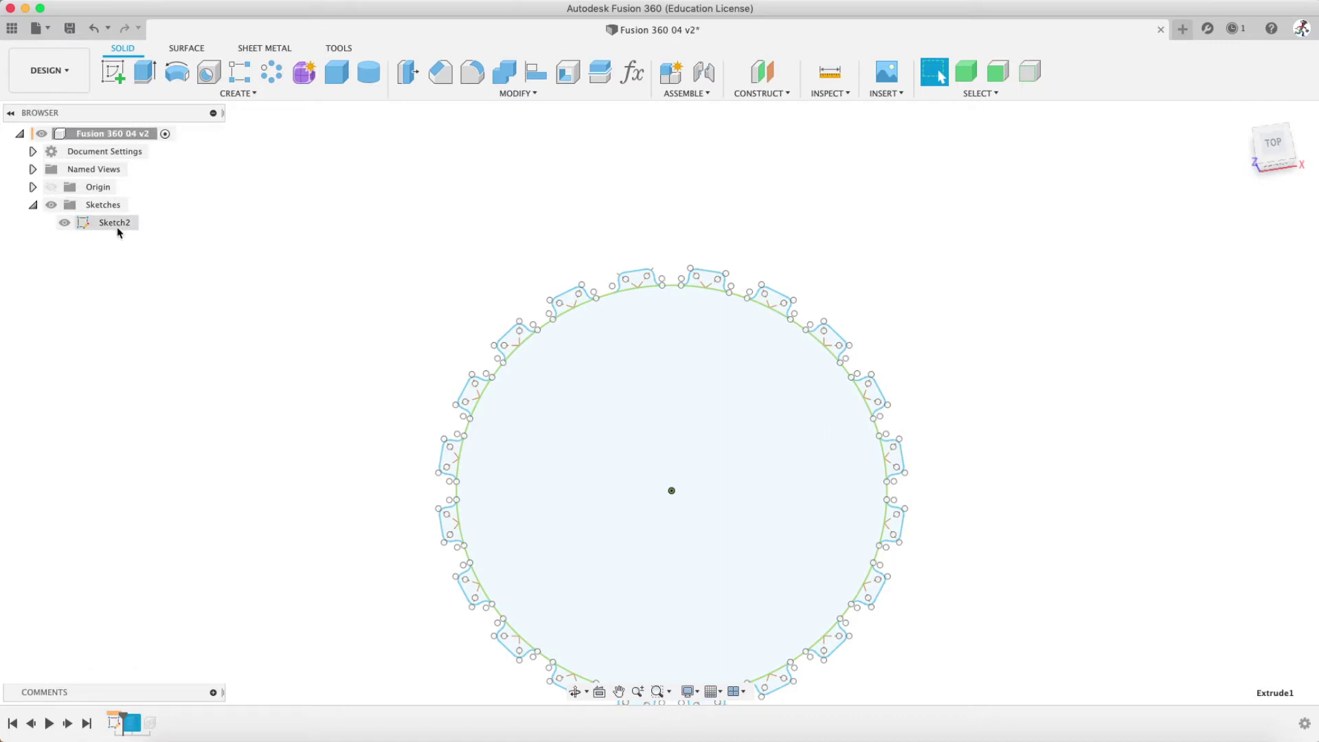
Open Sketch2 of the toothed profile for editing
{"action": "right_click", "coordinate": [115, 719]}
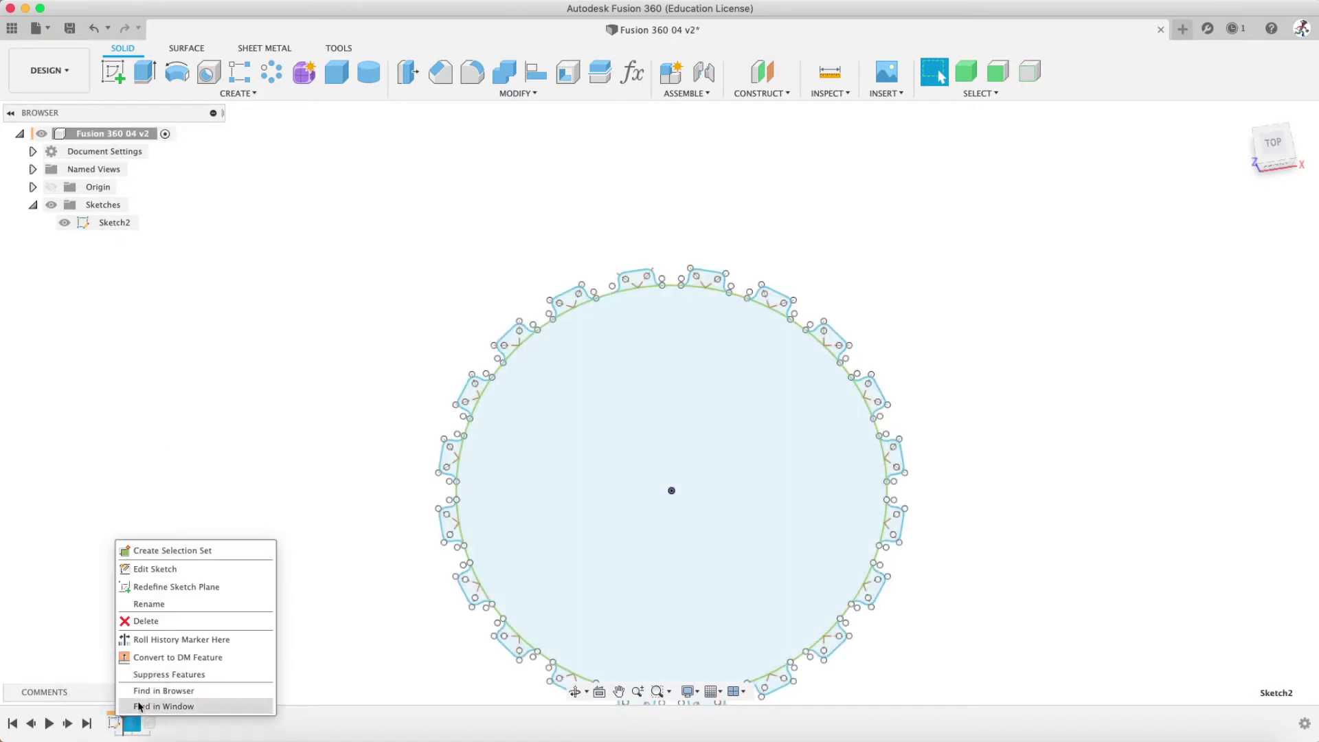
{"action": "right_click", "coordinate": [110, 227]}
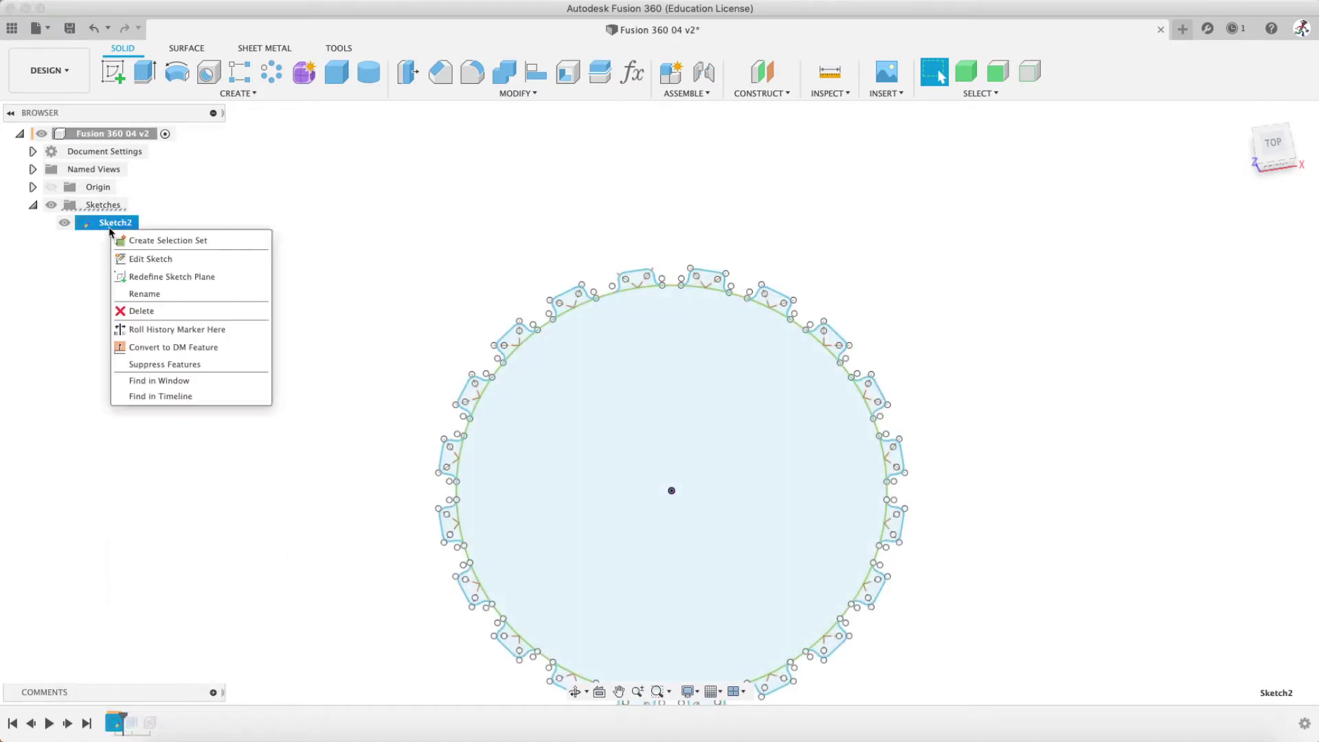
{"action": "left_click", "coordinate": [153, 260]}
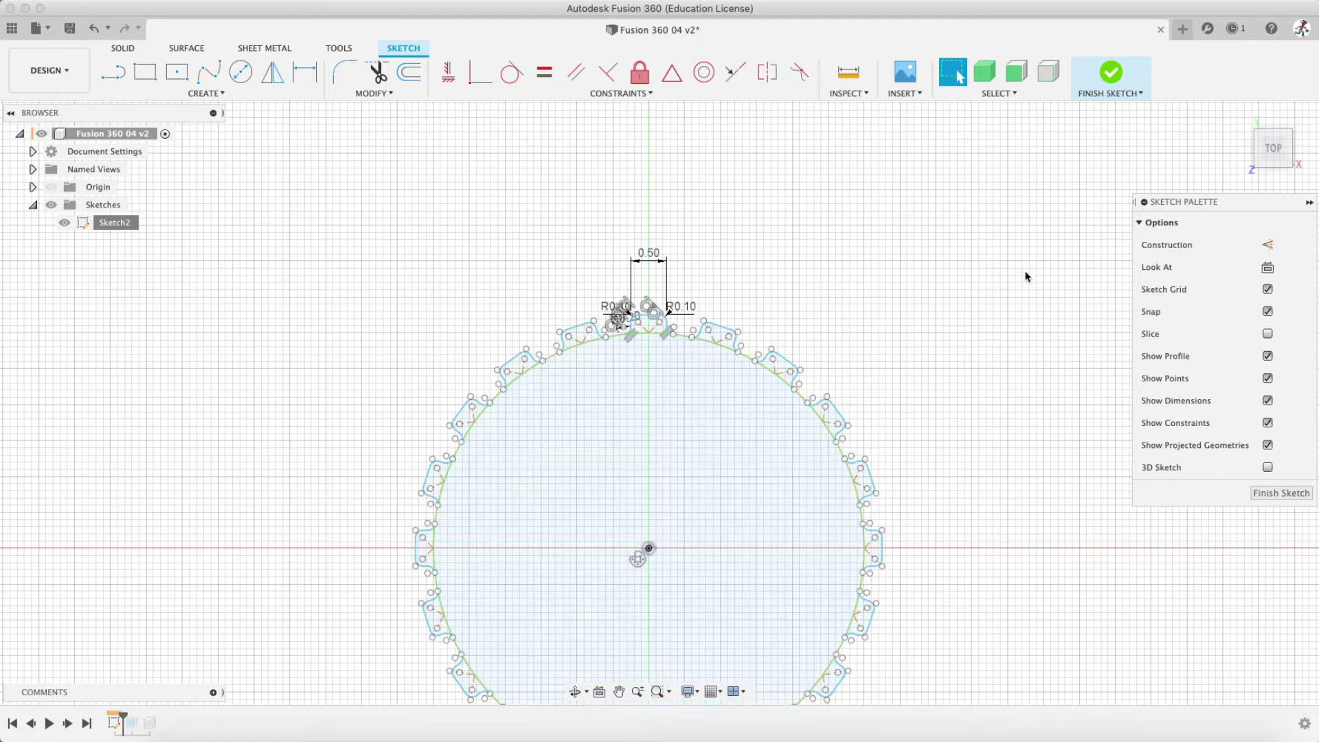
Examine the radius and diameter dimensions on the uppermost tooth of the sketch profile
{"action": "scroll", "coordinate": [637, 393], "scroll_direction": "down", "scroll_amount": 4}
{"action": "scroll", "coordinate": [636, 393], "scroll_direction": "up", "scroll_amount": 5}
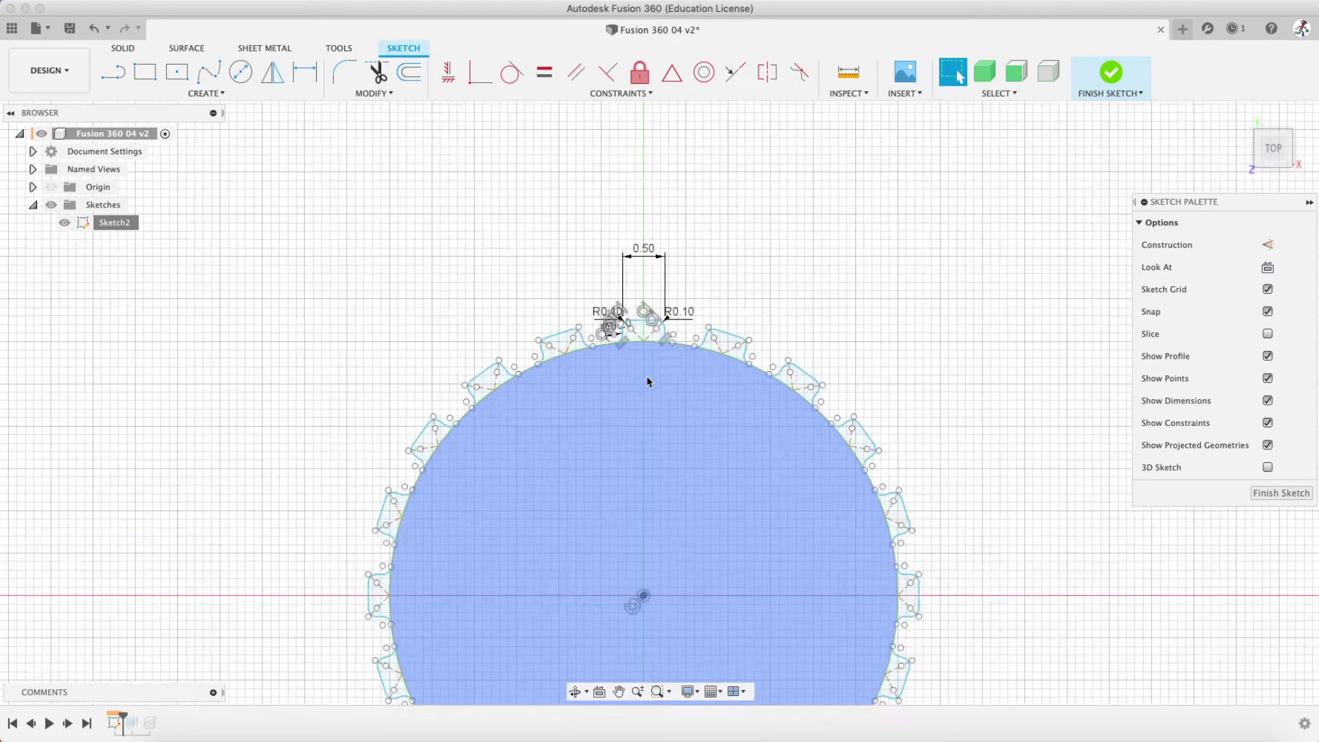
{"action": "middle_click_drag", "start_coordinate": [629, 308], "coordinate": [637, 403]}
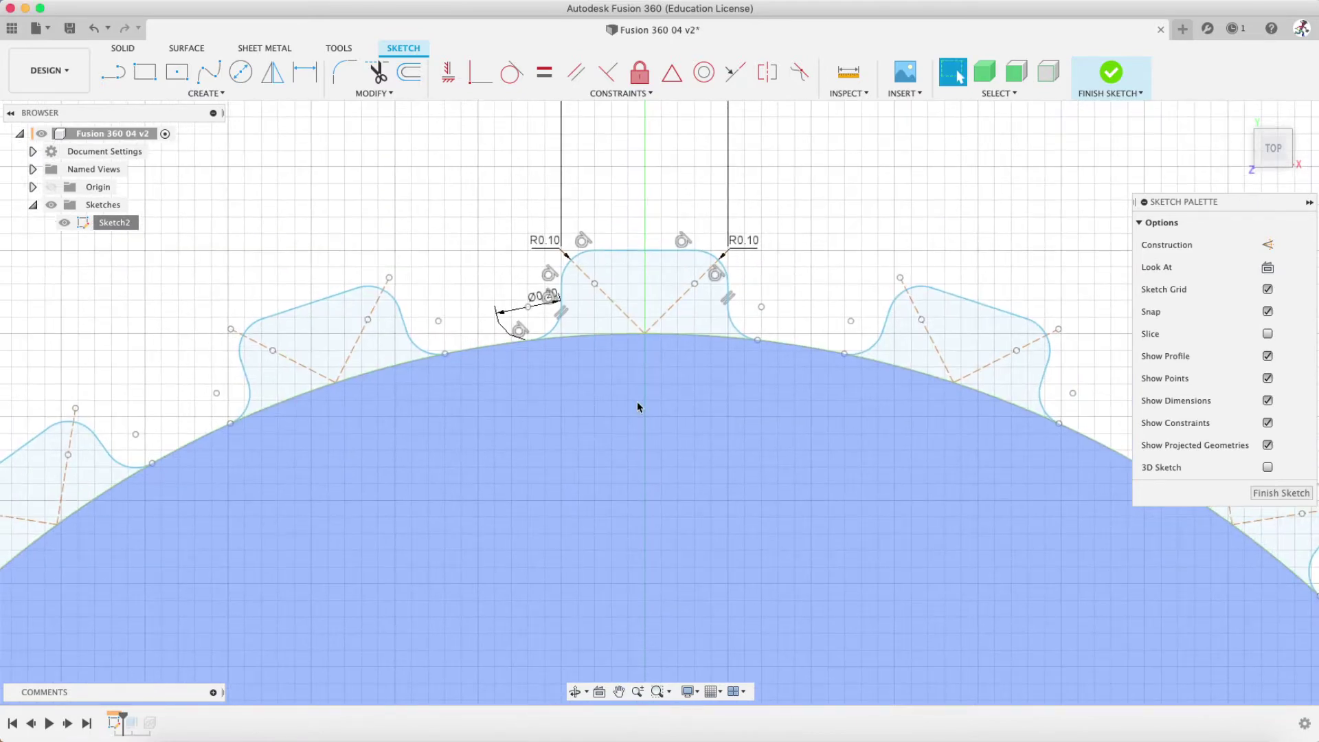
{"action": "scroll", "coordinate": [690, 343], "scroll_direction": "down", "scroll_amount": 3}
{"action": "scroll", "coordinate": [655, 335], "scroll_direction": "up", "scroll_amount": 7}
{"action": "middle_click_drag", "start_coordinate": [656, 338], "coordinate": [630, 457]}
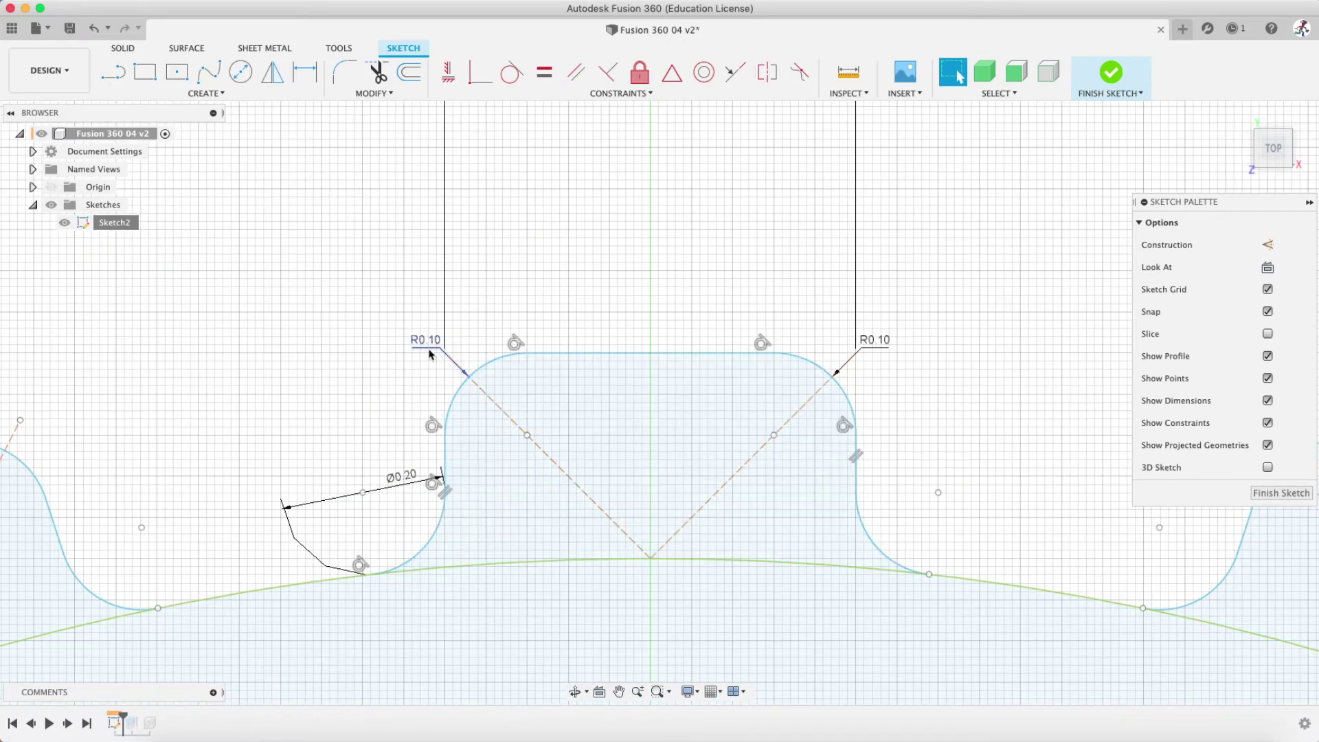
{"action": "left_click", "coordinate": [874, 341]}
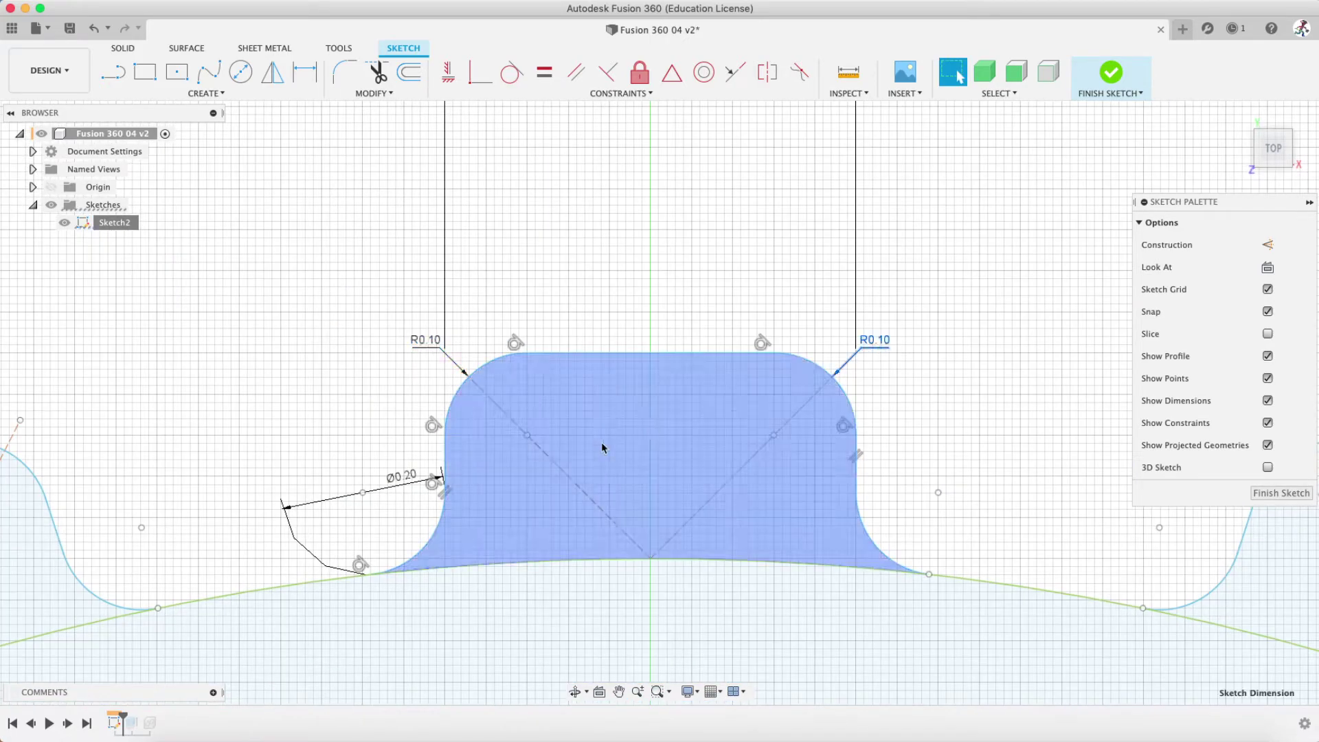
{"action": "left_click", "coordinate": [404, 488]}
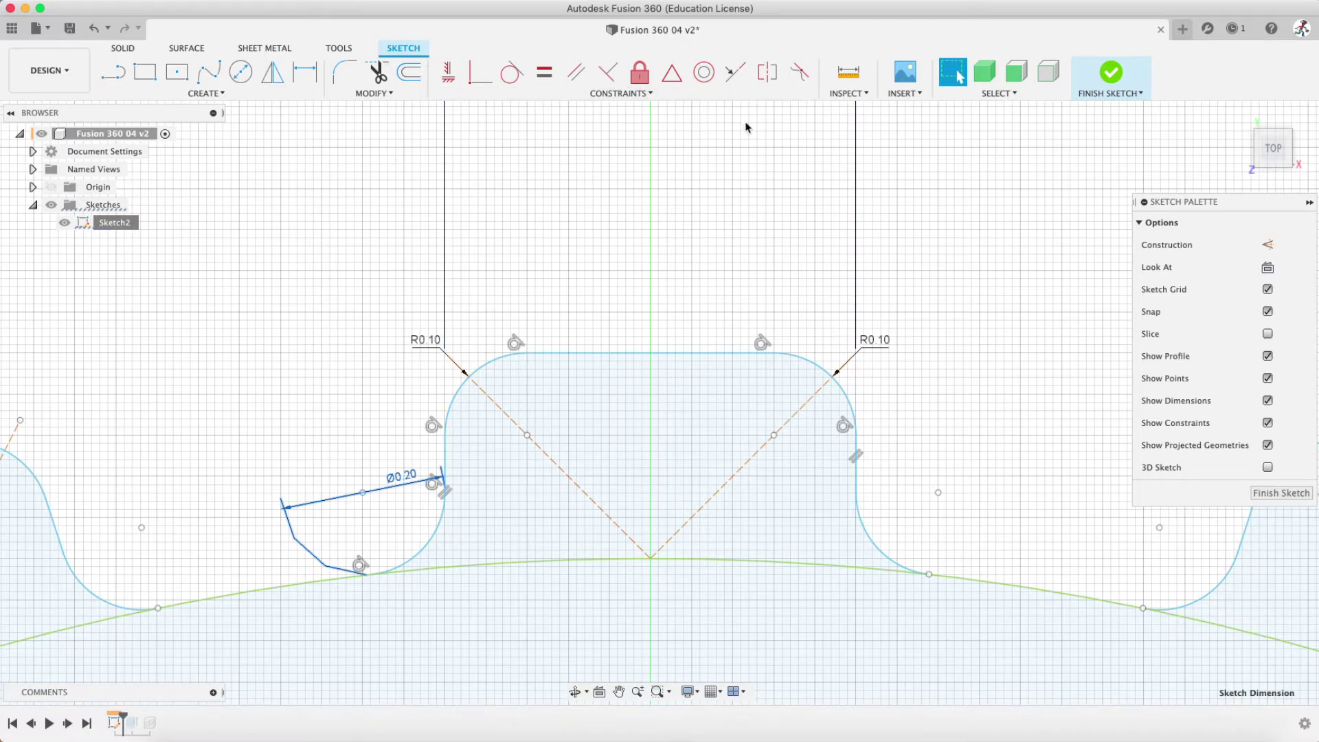
Finish and reopen Sketch2, and bring up the Parameters table for the design
{"action": "left_click", "coordinate": [362, 94]}
{"action": "left_click", "coordinate": [1113, 76]}
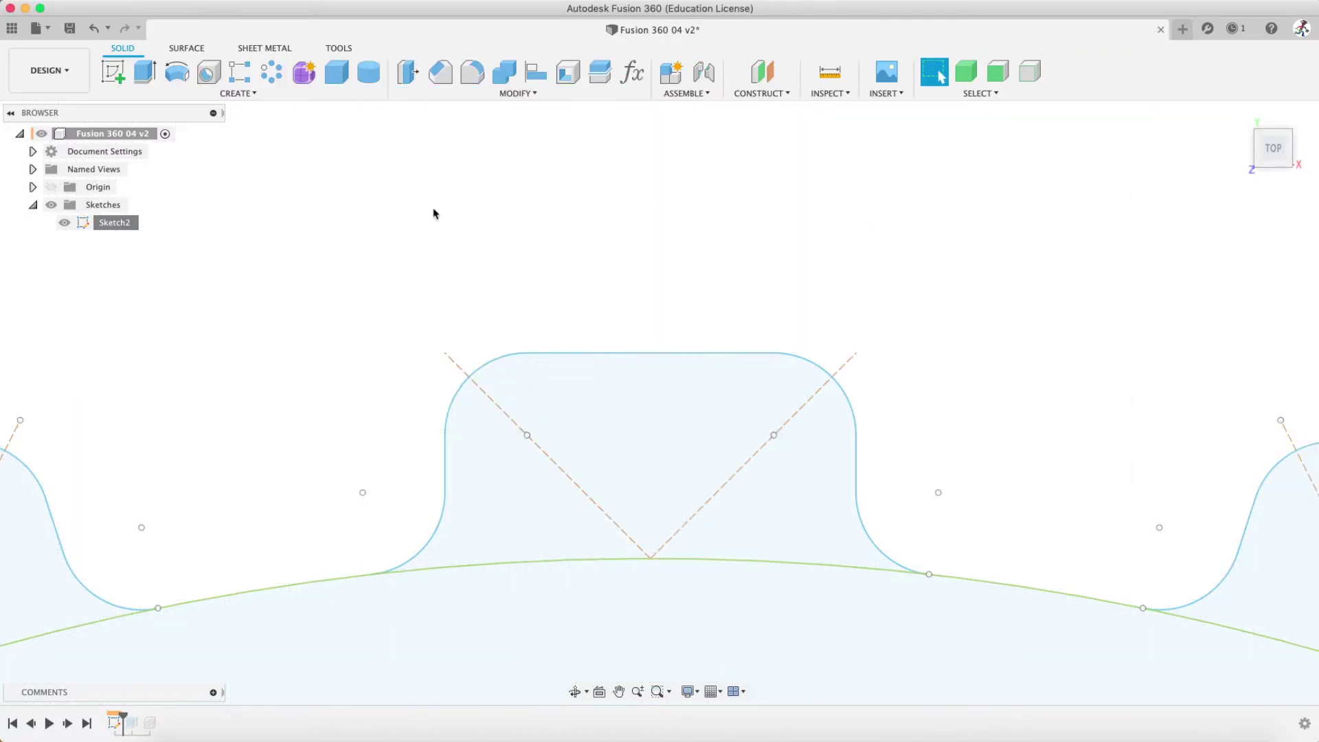
{"action": "right_click", "coordinate": [102, 222]}
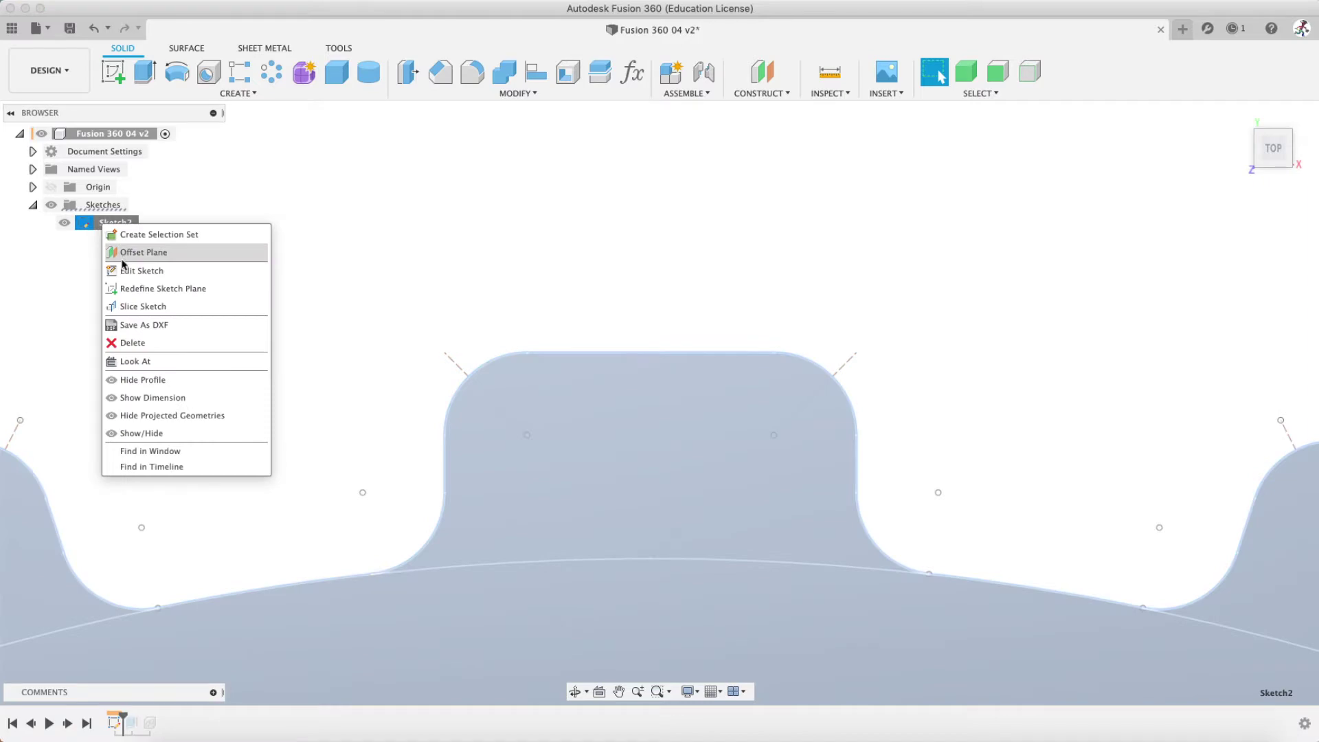
{"action": "left_click", "coordinate": [125, 269]}
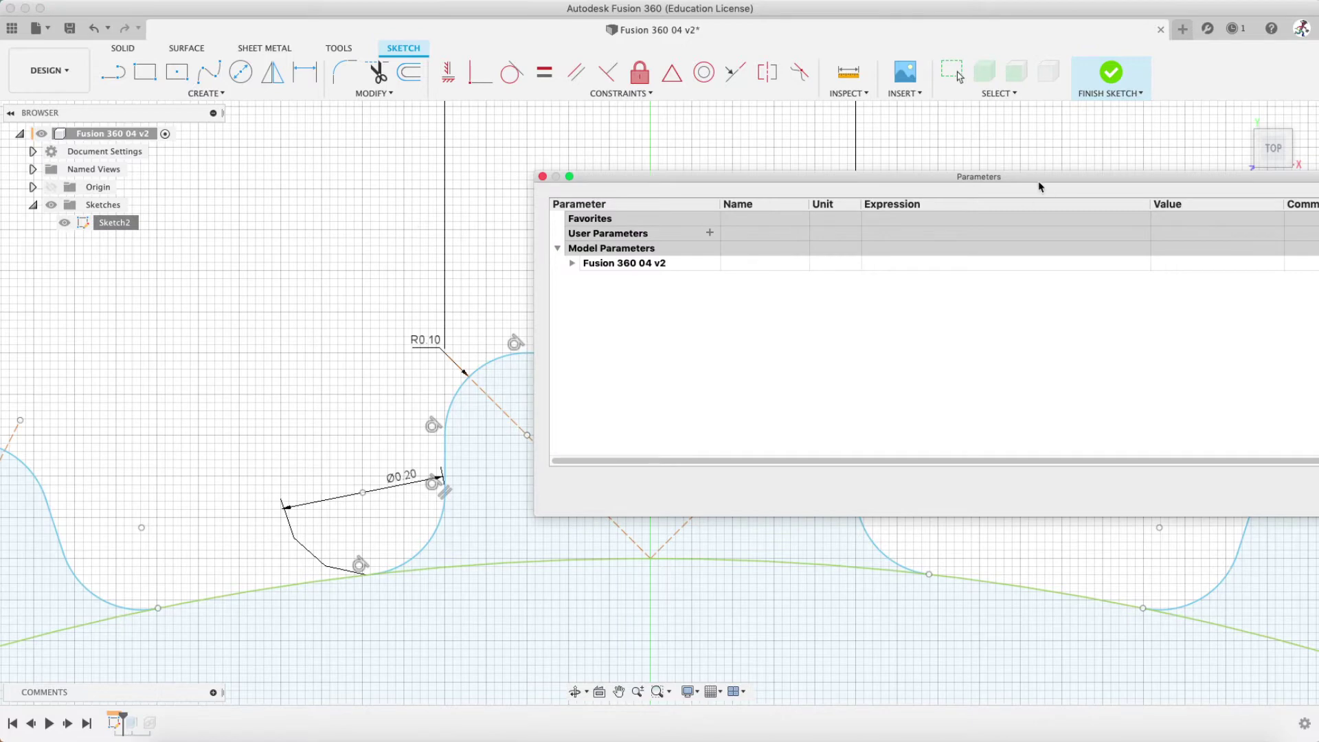
{"action": "left_click_drag", "start_coordinate": [1039, 181], "coordinate": [911, 168]}
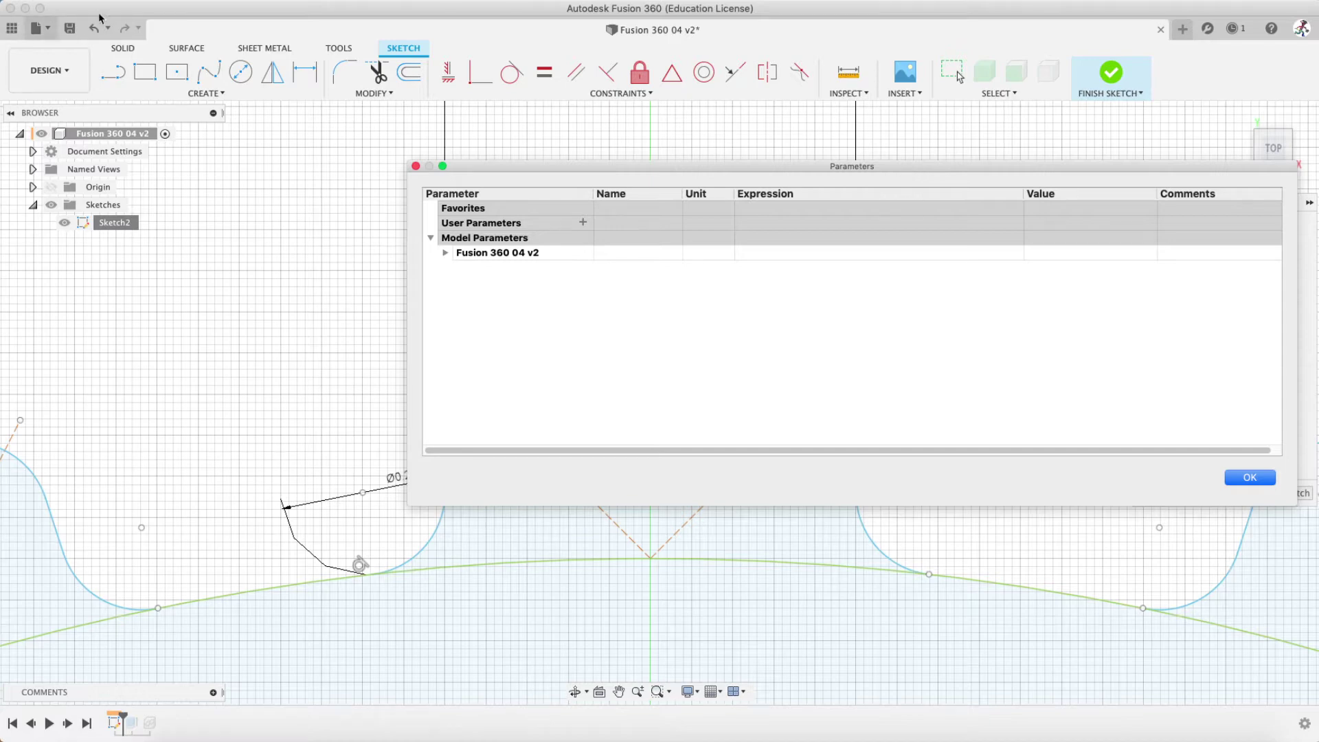
{"action": "left_click", "coordinate": [12, 28]}
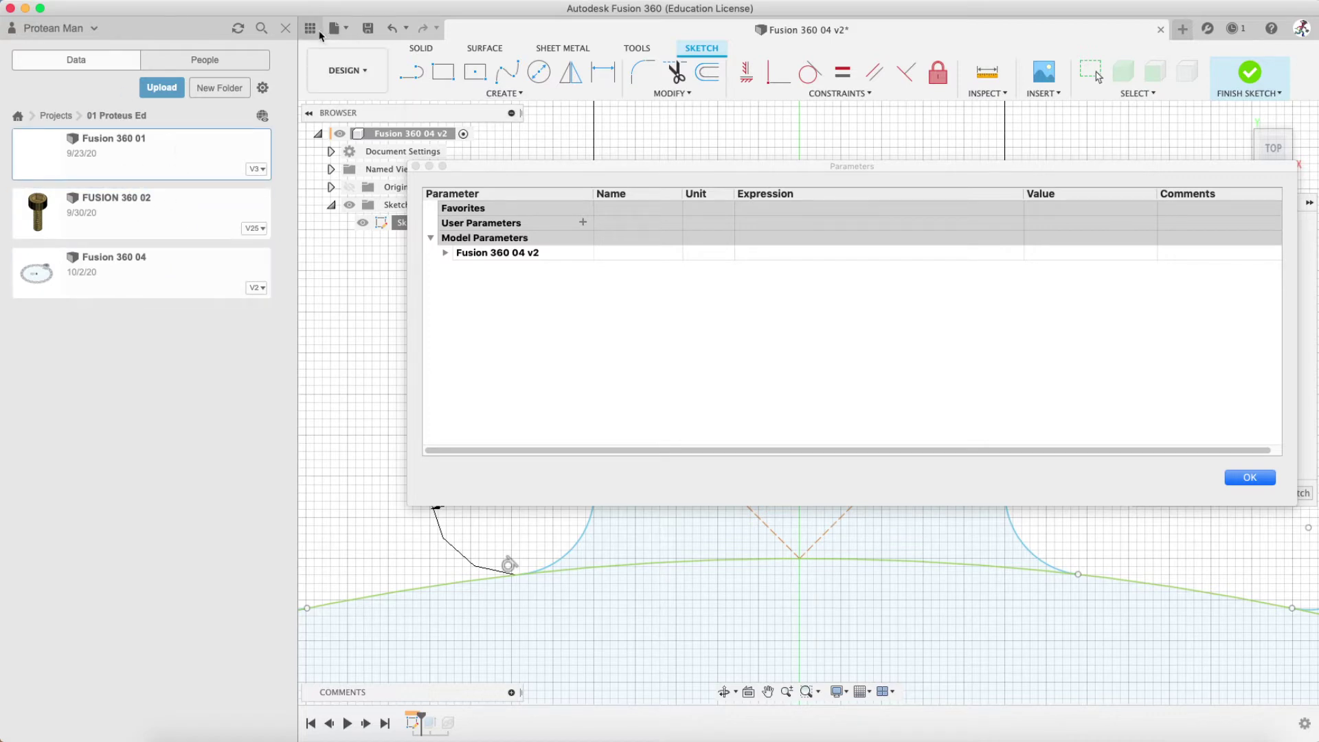
{"action": "left_click", "coordinate": [285, 28]}
{"action": "left_click_drag", "start_coordinate": [554, 169], "coordinate": [471, 149]}
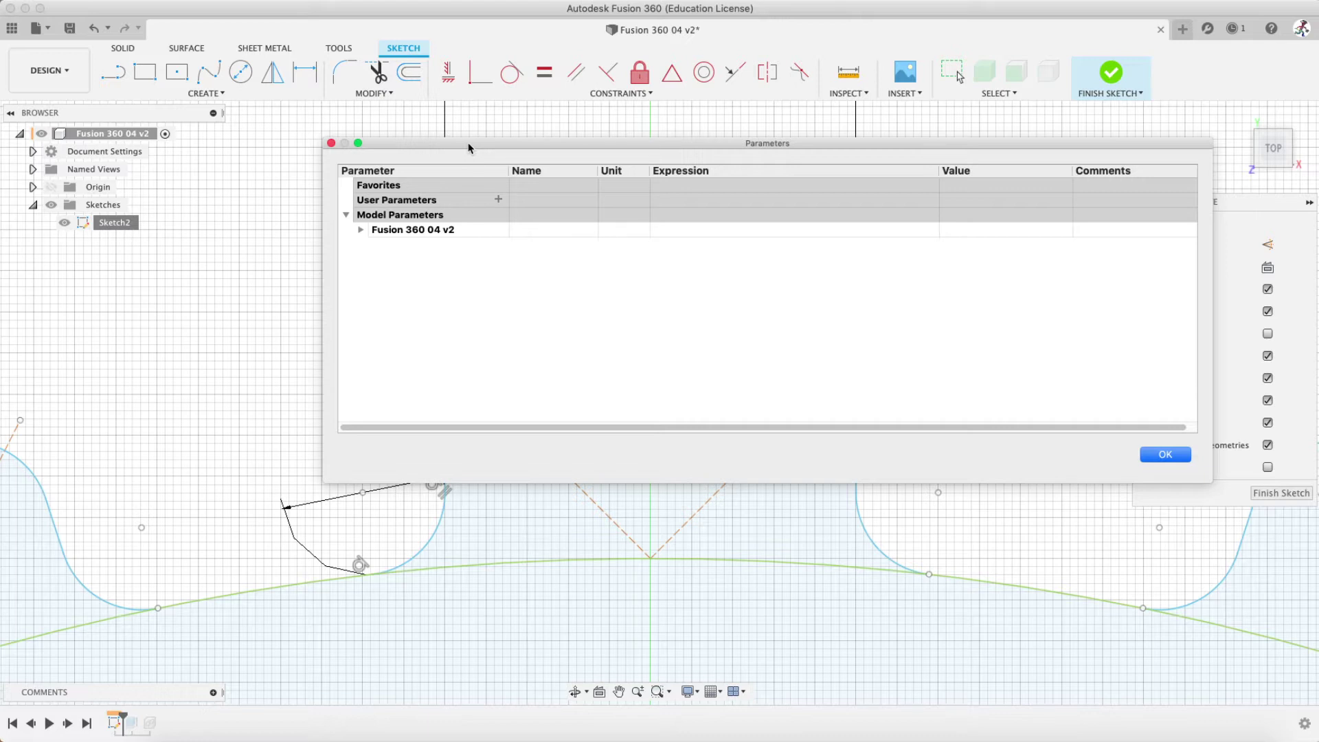
{"action": "left_click", "coordinate": [498, 200]}
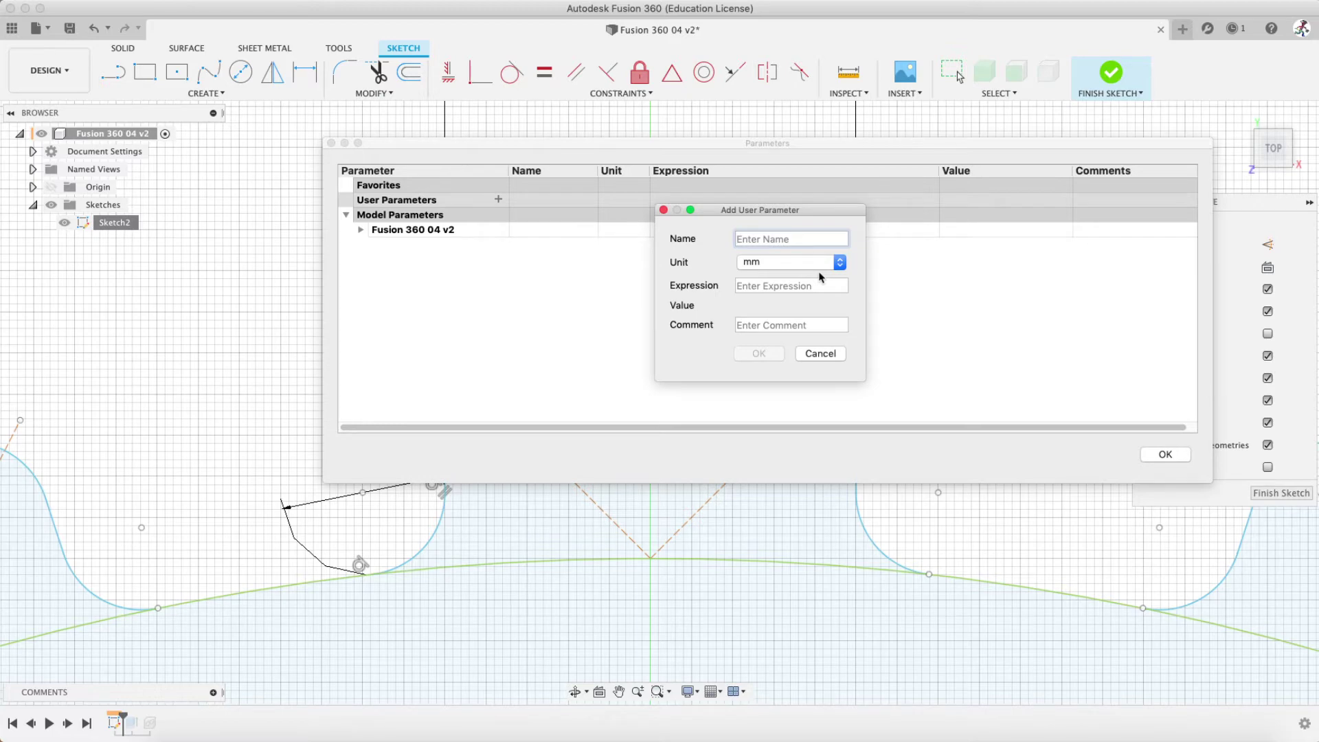
{"action": "left_click", "coordinate": [817, 353]}
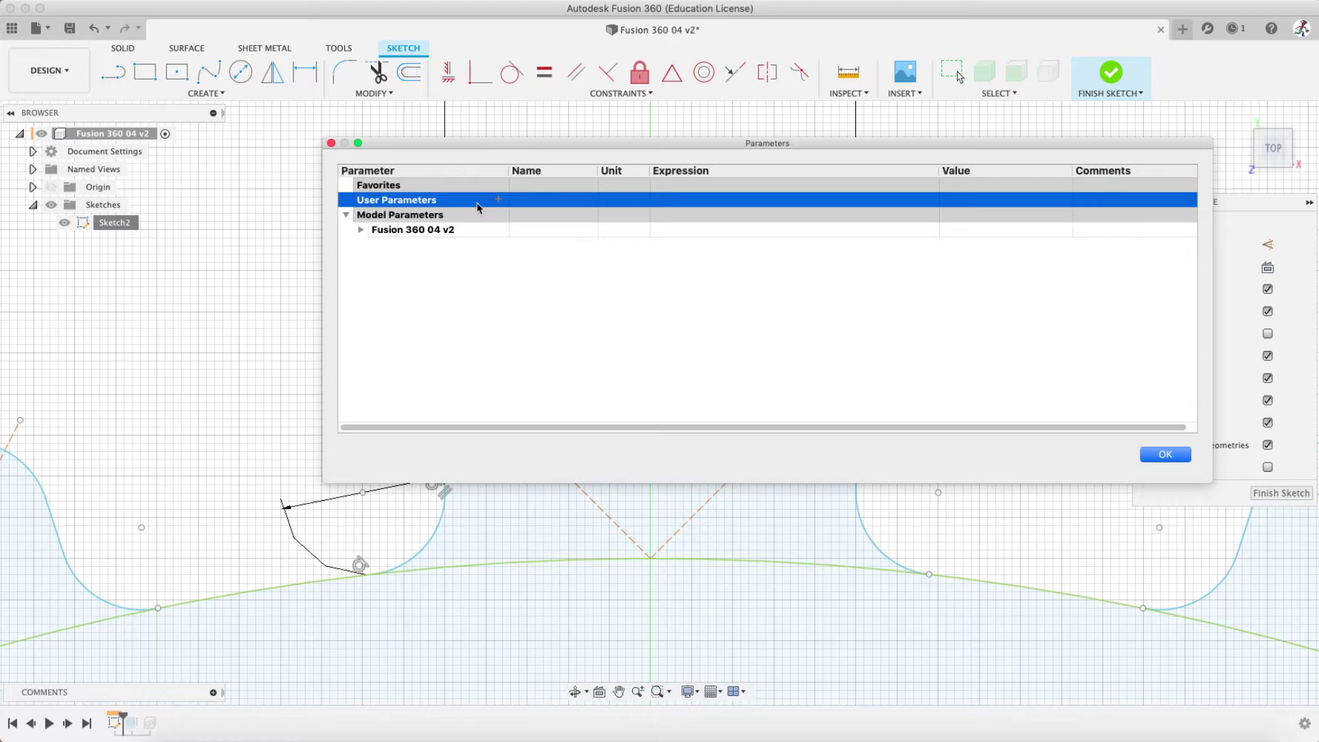
{"action": "left_click", "coordinate": [498, 200]}
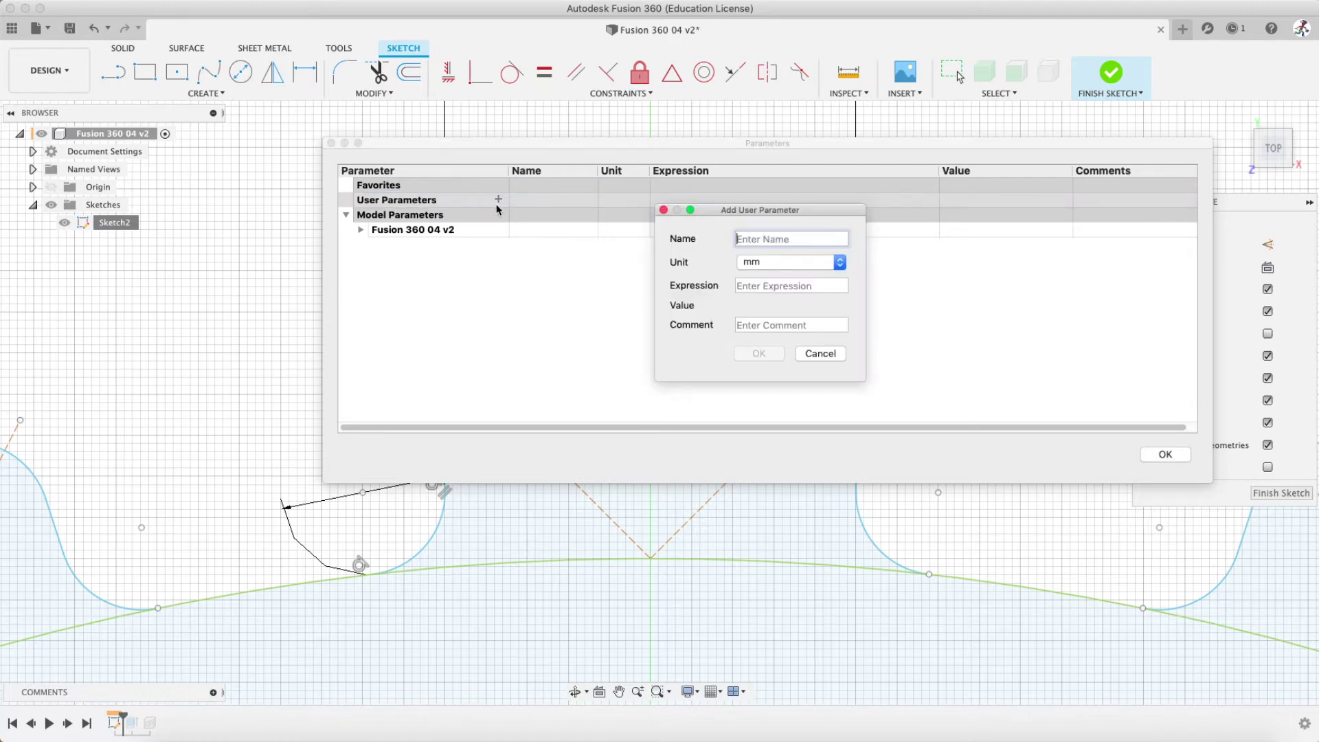
{"action": "left_click", "coordinate": [820, 353]}
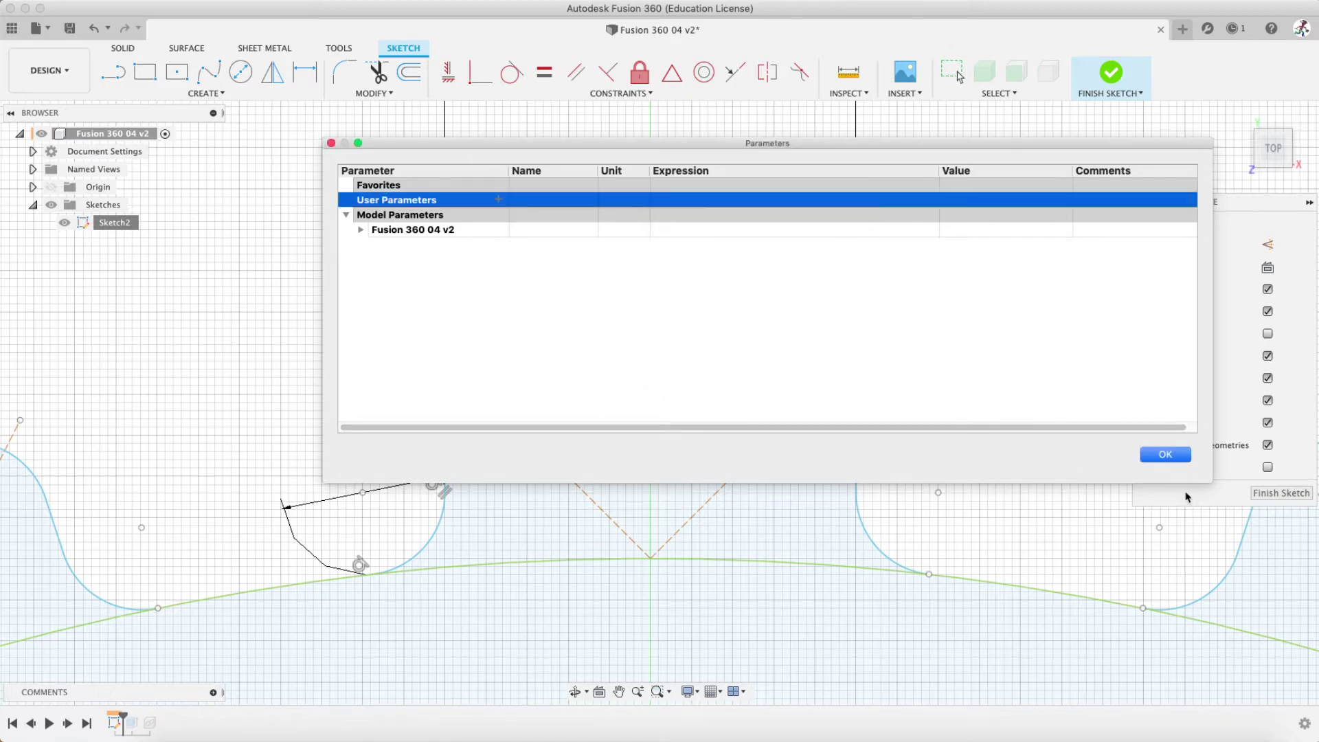
{"action": "left_click", "coordinate": [1168, 455]}
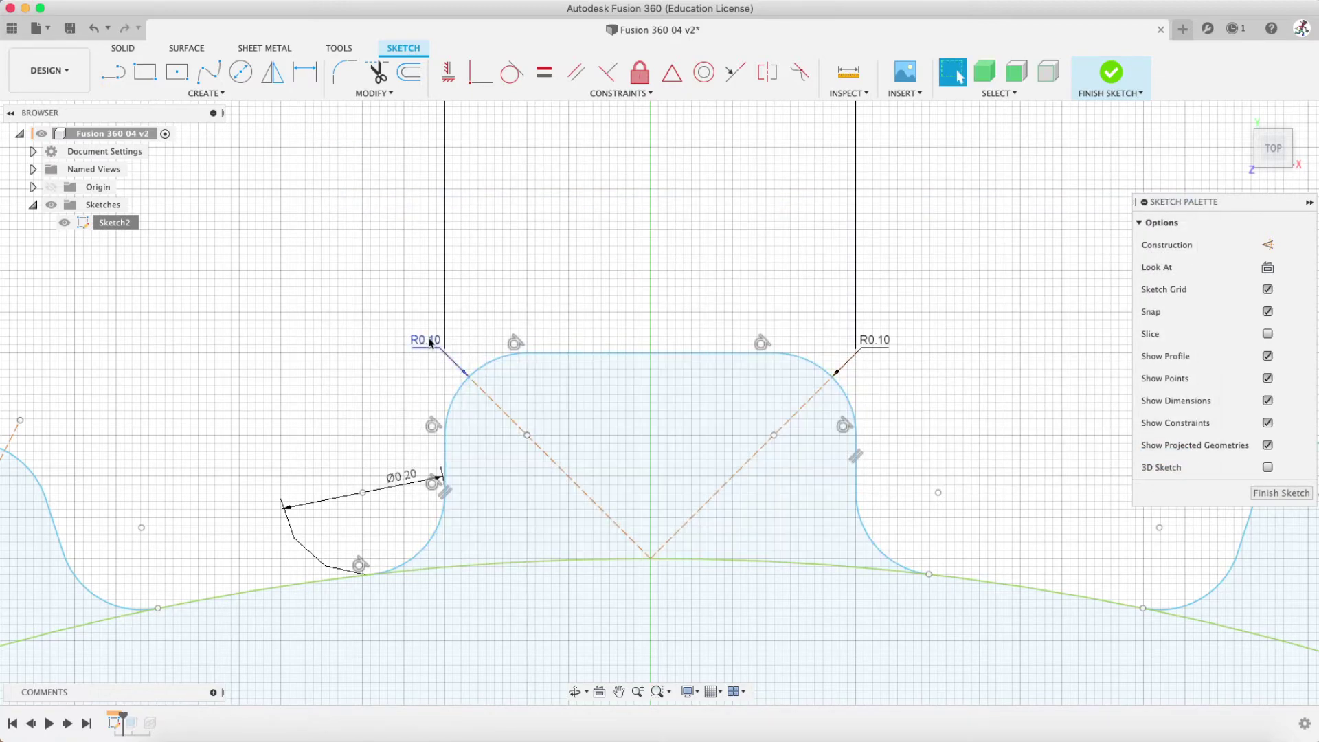
Check the corner radius and the base fillet diameter dimensions on the uppermost tooth
{"action": "left_click", "coordinate": [467, 374]}
{"action": "left_click", "coordinate": [463, 372]}
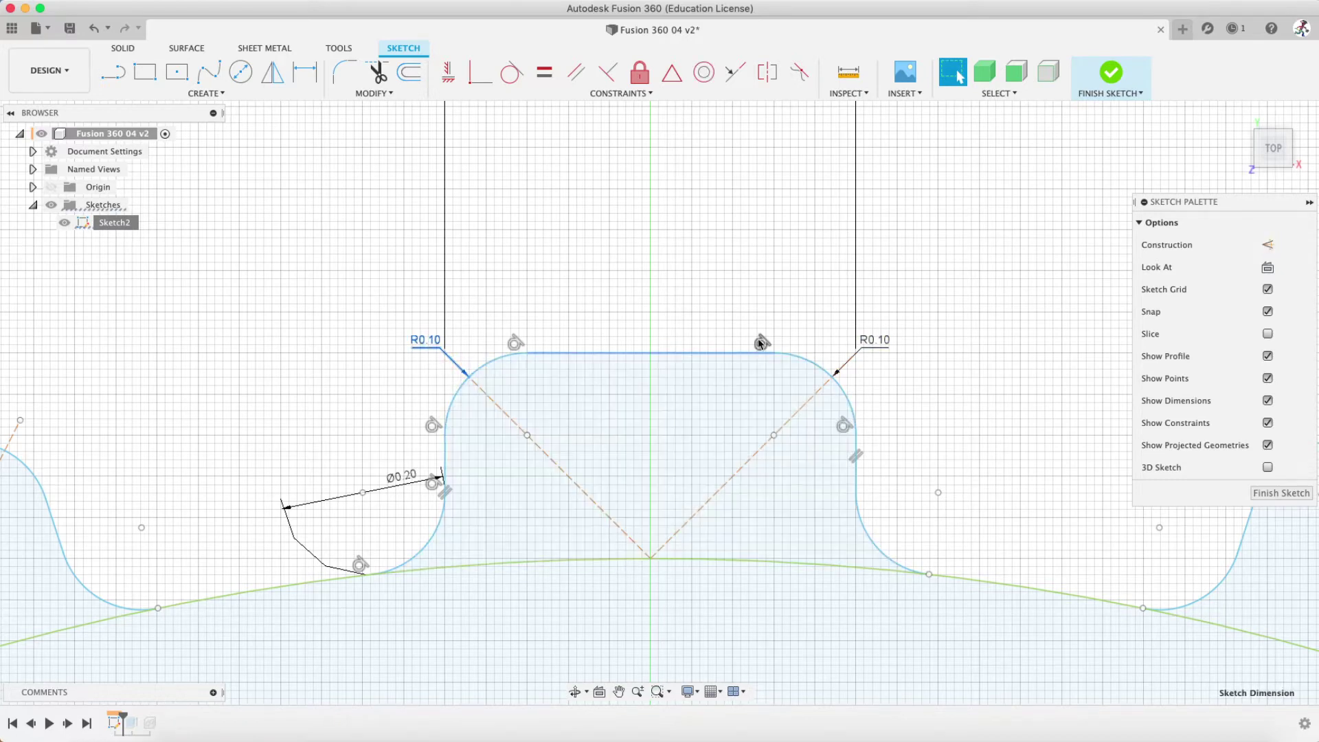
{"action": "left_click", "coordinate": [392, 475]}
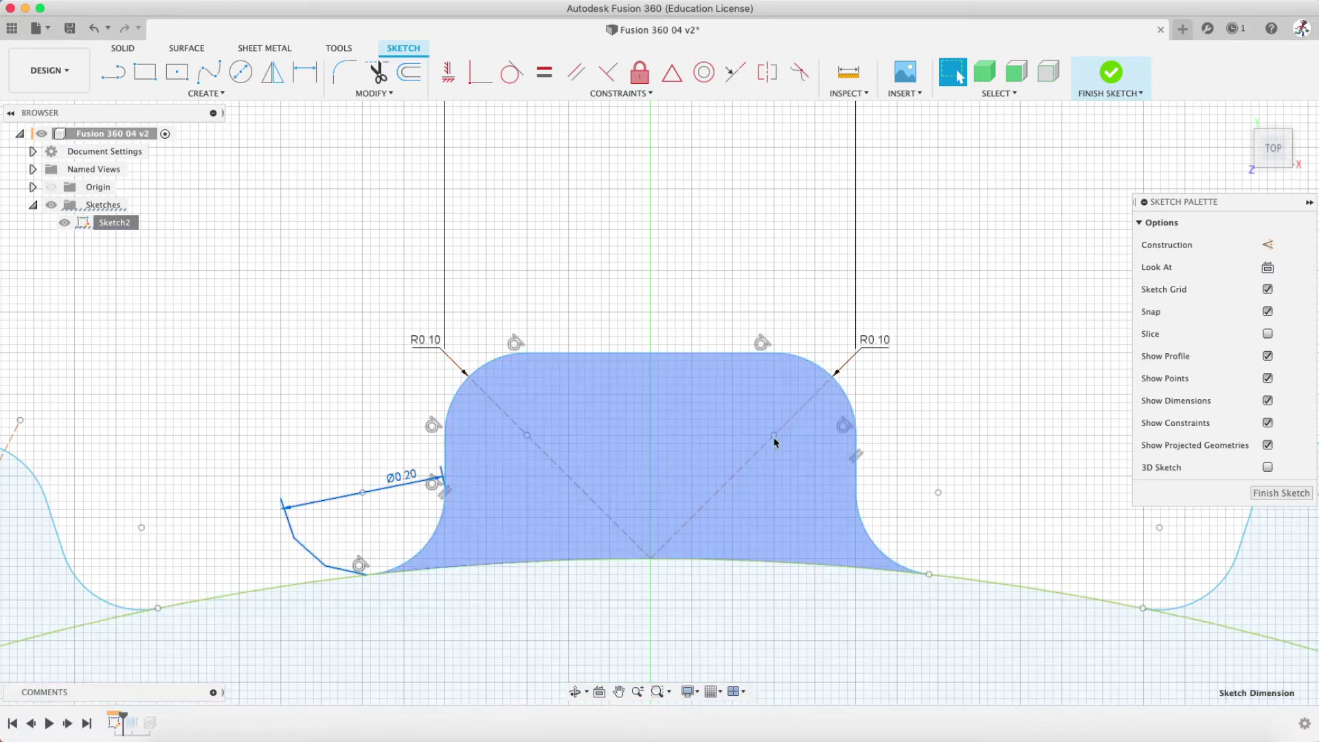
Reposition the uppermost tooth's width dimension so it sits close above the tooth
{"action": "scroll", "coordinate": [896, 435], "scroll_direction": "down", "scroll_amount": 3}
{"action": "middle_click_drag", "start_coordinate": [982, 434], "coordinate": [777, 402]}
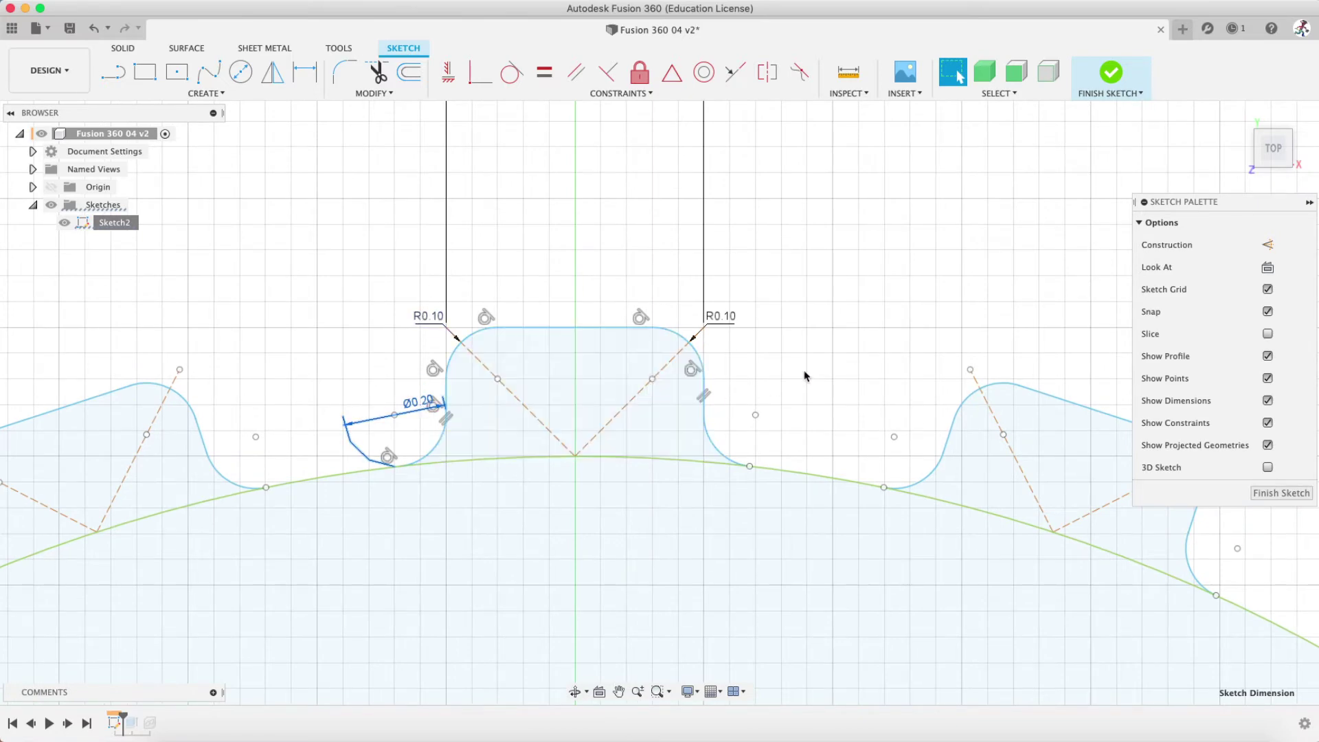
{"action": "scroll", "coordinate": [731, 437], "scroll_direction": "down", "scroll_amount": 5}
{"action": "scroll", "coordinate": [763, 480], "scroll_direction": "down", "scroll_amount": 3}
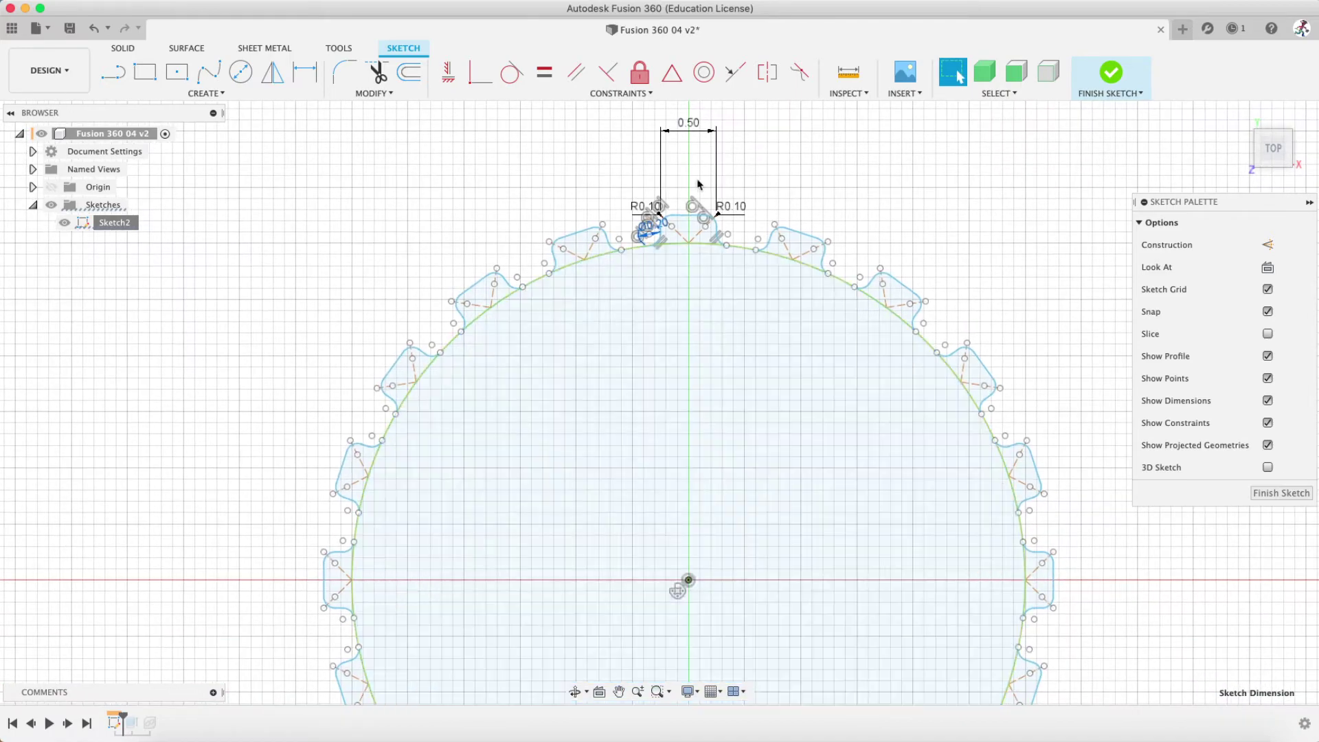
{"action": "scroll", "coordinate": [701, 191], "scroll_direction": "up", "scroll_amount": 10}
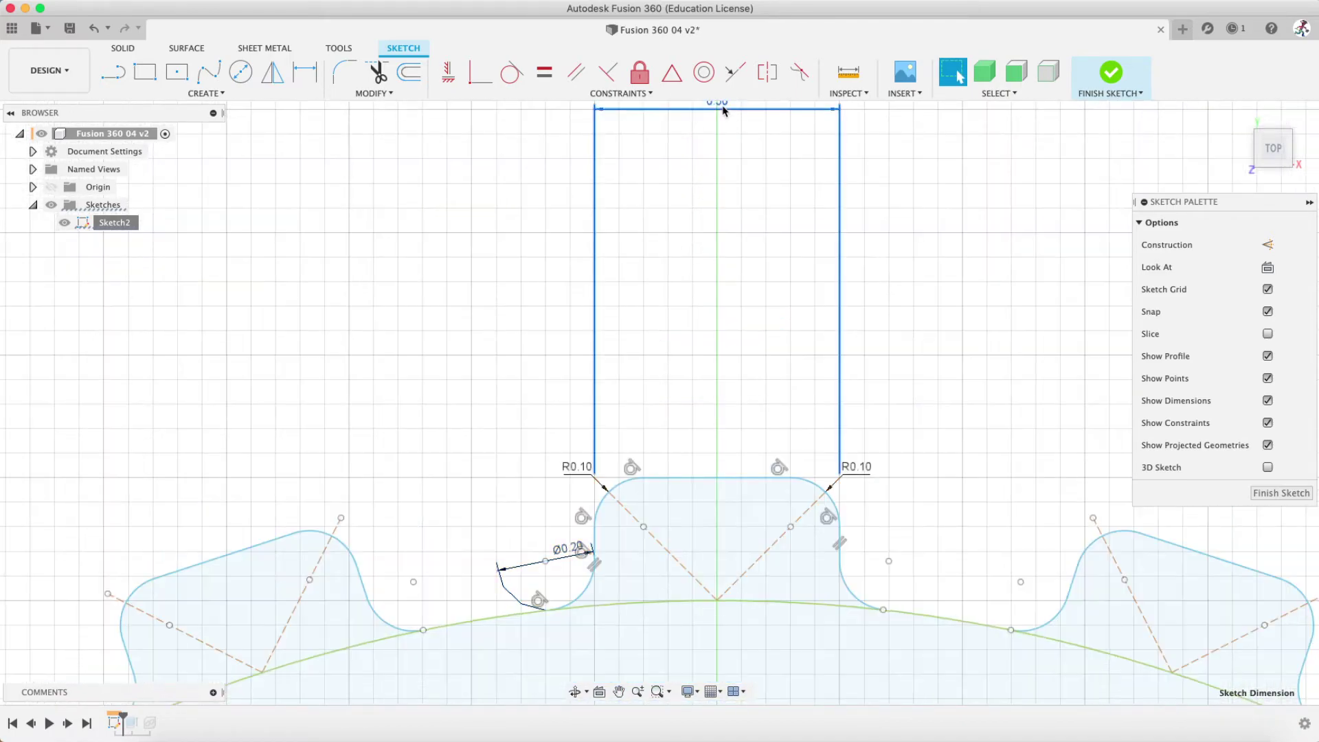
{"action": "left_click_drag", "start_coordinate": [724, 108], "coordinate": [732, 409]}
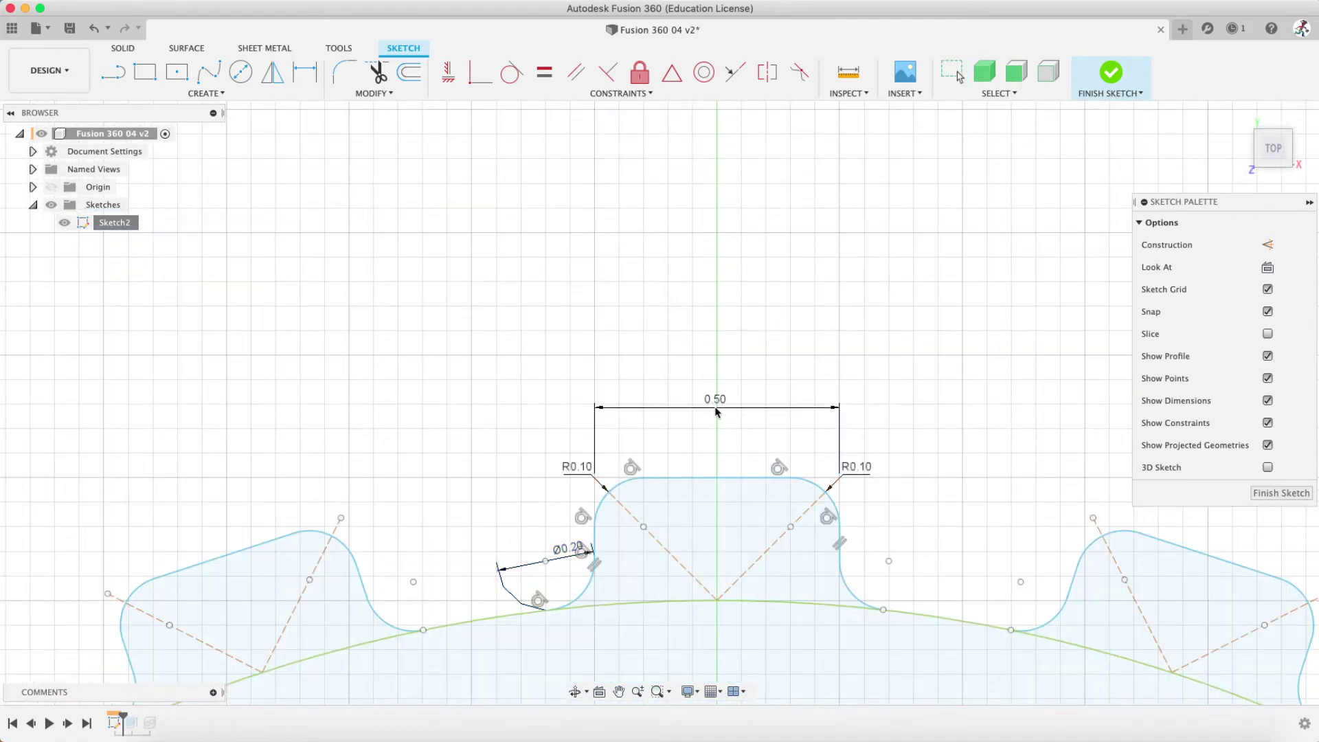
{"action": "scroll", "coordinate": [764, 477], "scroll_direction": "up", "scroll_amount": 4}
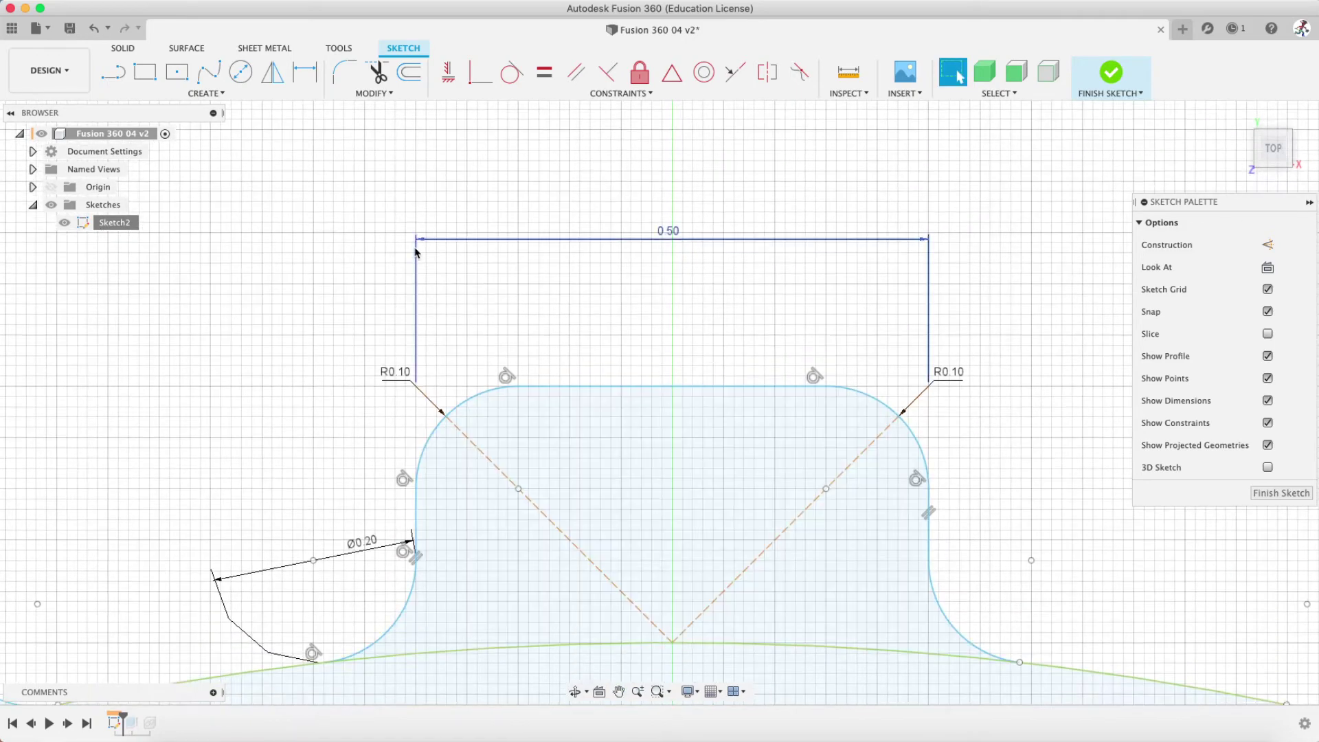
Measure the radius and diameter of the base circle that carries the teeth
{"action": "scroll", "coordinate": [747, 479], "scroll_direction": "down", "scroll_amount": 5}
{"action": "scroll", "coordinate": [747, 479], "scroll_direction": "down", "scroll_amount": 1}
{"action": "middle_click_drag", "start_coordinate": [760, 578], "coordinate": [684, 178]}
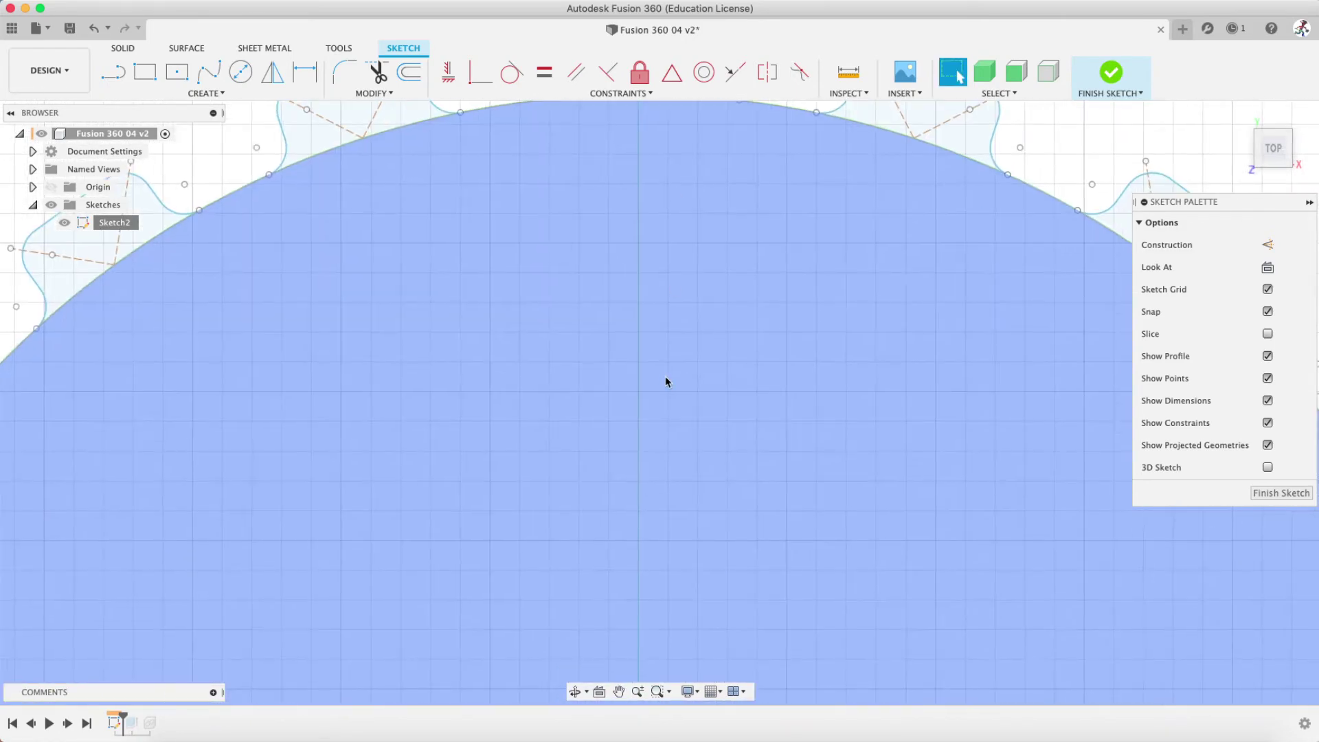
{"action": "scroll", "coordinate": [667, 374], "scroll_direction": "down", "scroll_amount": 6}
{"action": "left_click", "coordinate": [849, 72]}
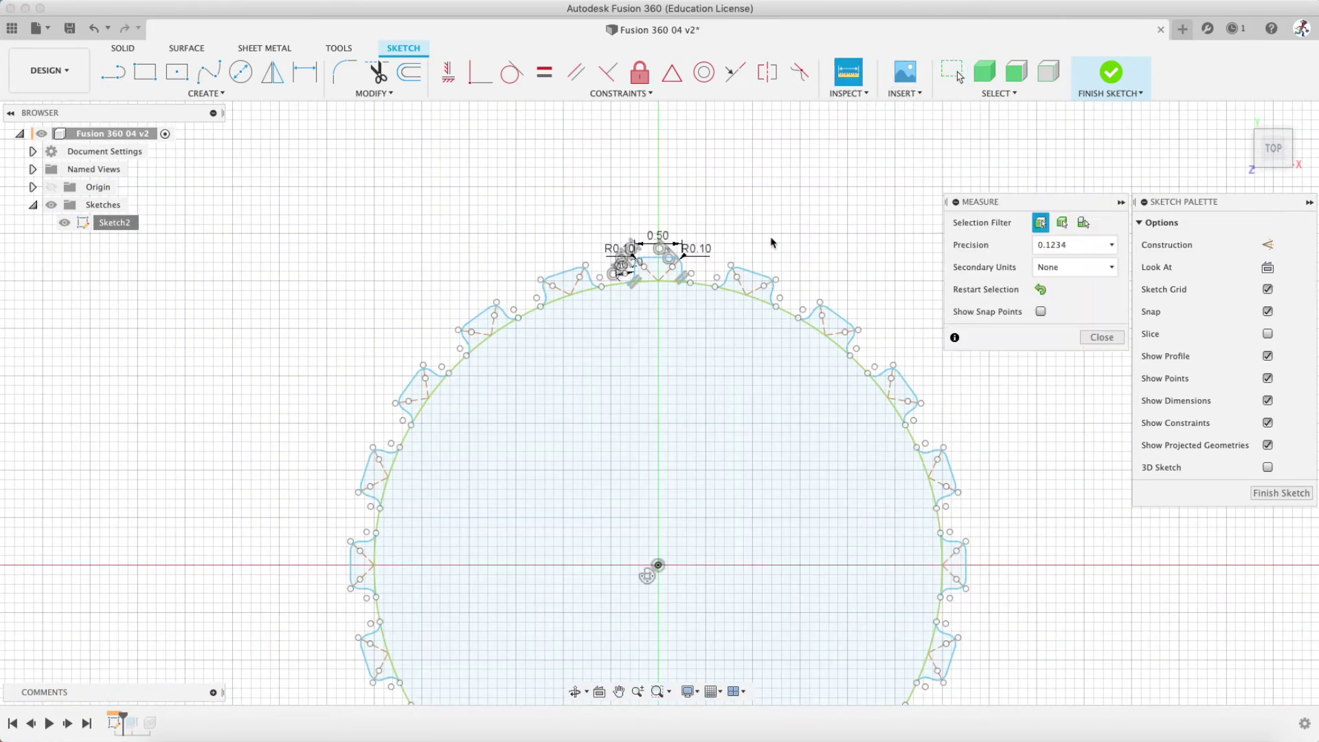
{"action": "left_click", "coordinate": [700, 287]}
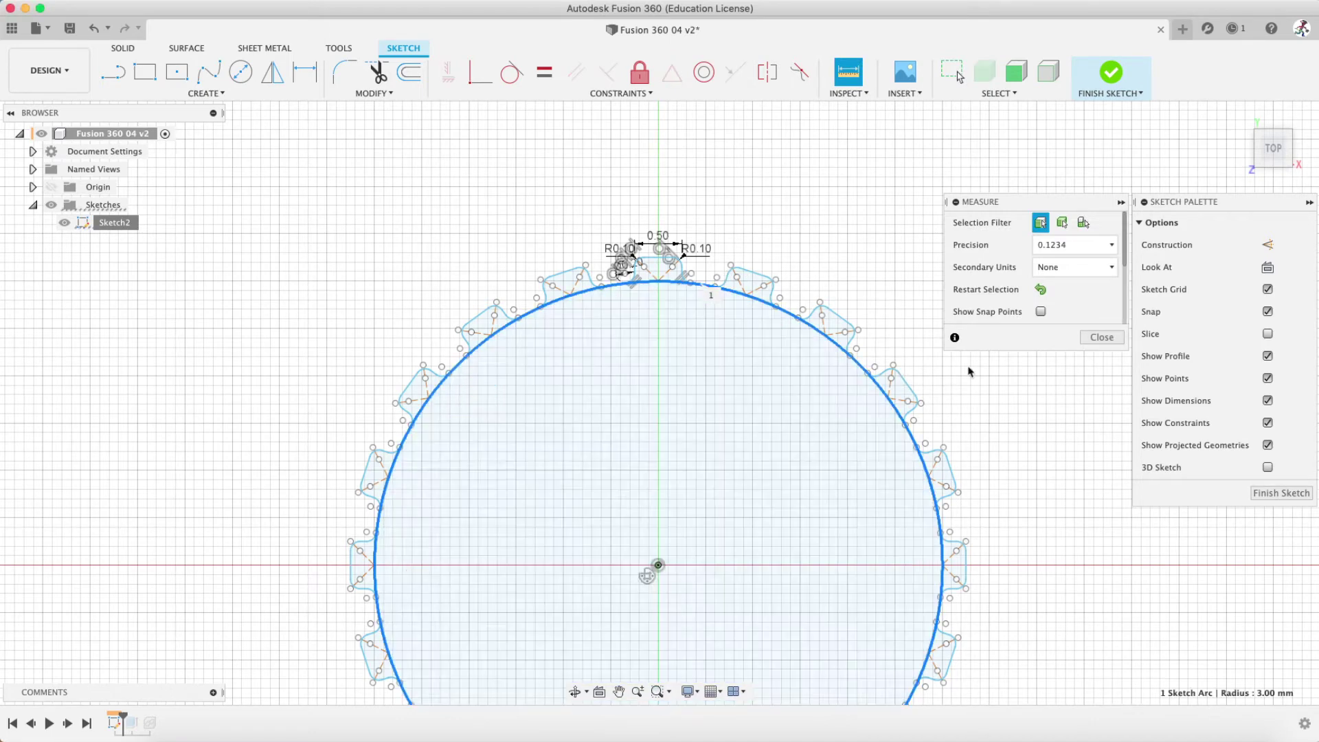
{"action": "left_click", "coordinate": [1114, 344]}
{"action": "left_click", "coordinate": [849, 72]}
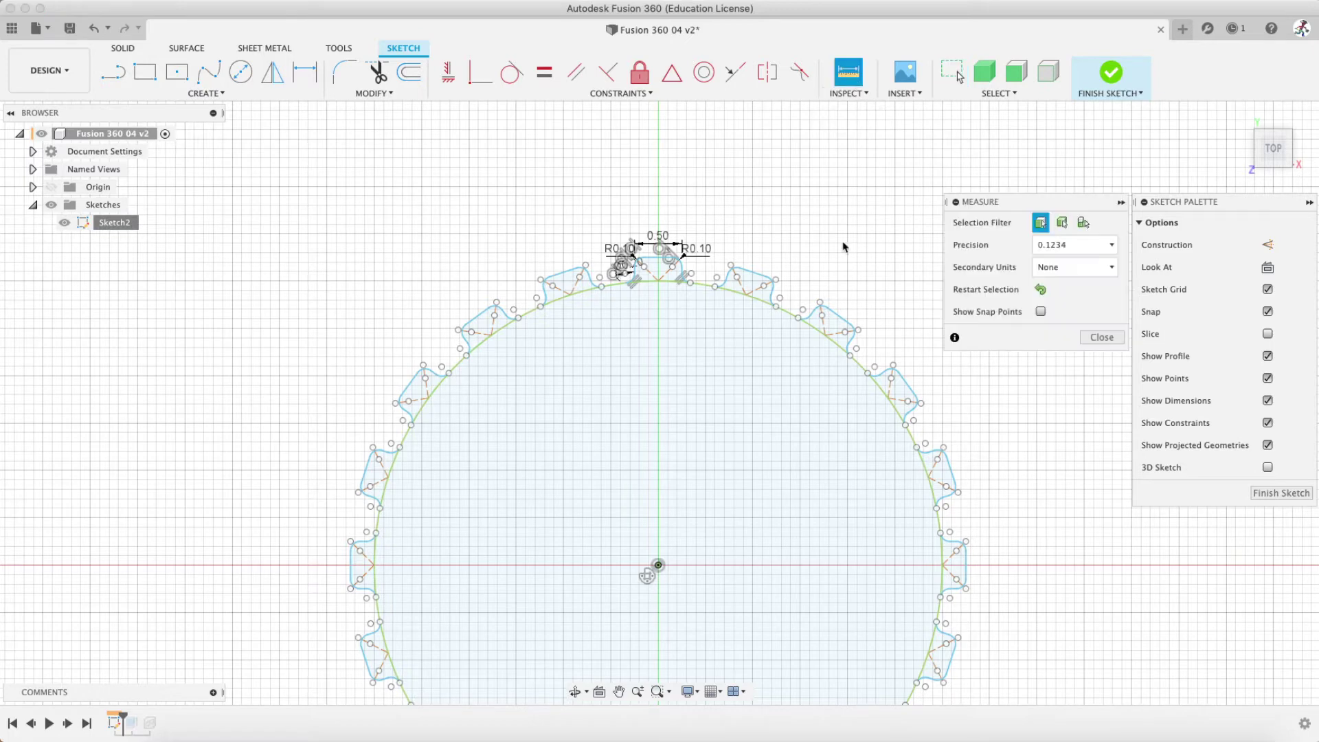
{"action": "left_click", "coordinate": [784, 309]}
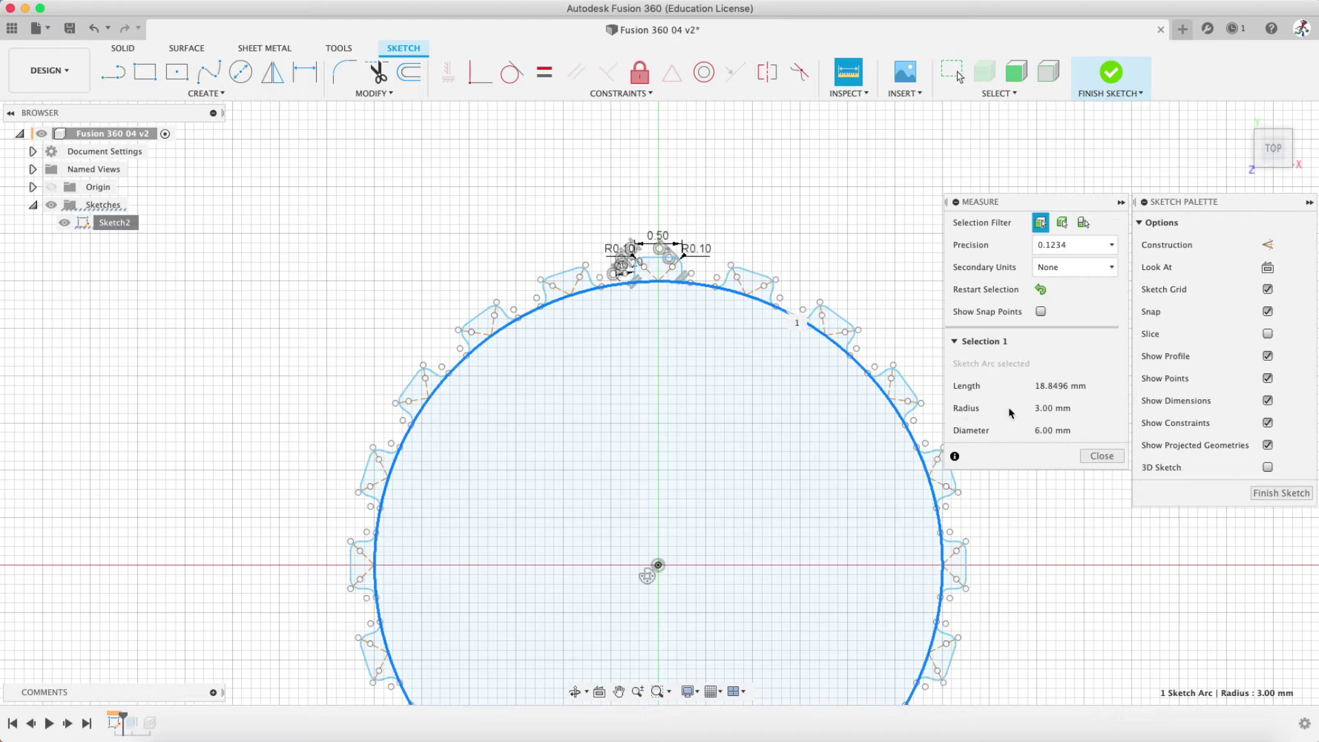
{"action": "left_click", "coordinate": [1101, 454]}
Add a user parameter named notch_width in mm with the expression .5 to the design's parameters
{"action": "scroll", "coordinate": [655, 253], "scroll_direction": "up", "scroll_amount": 10}
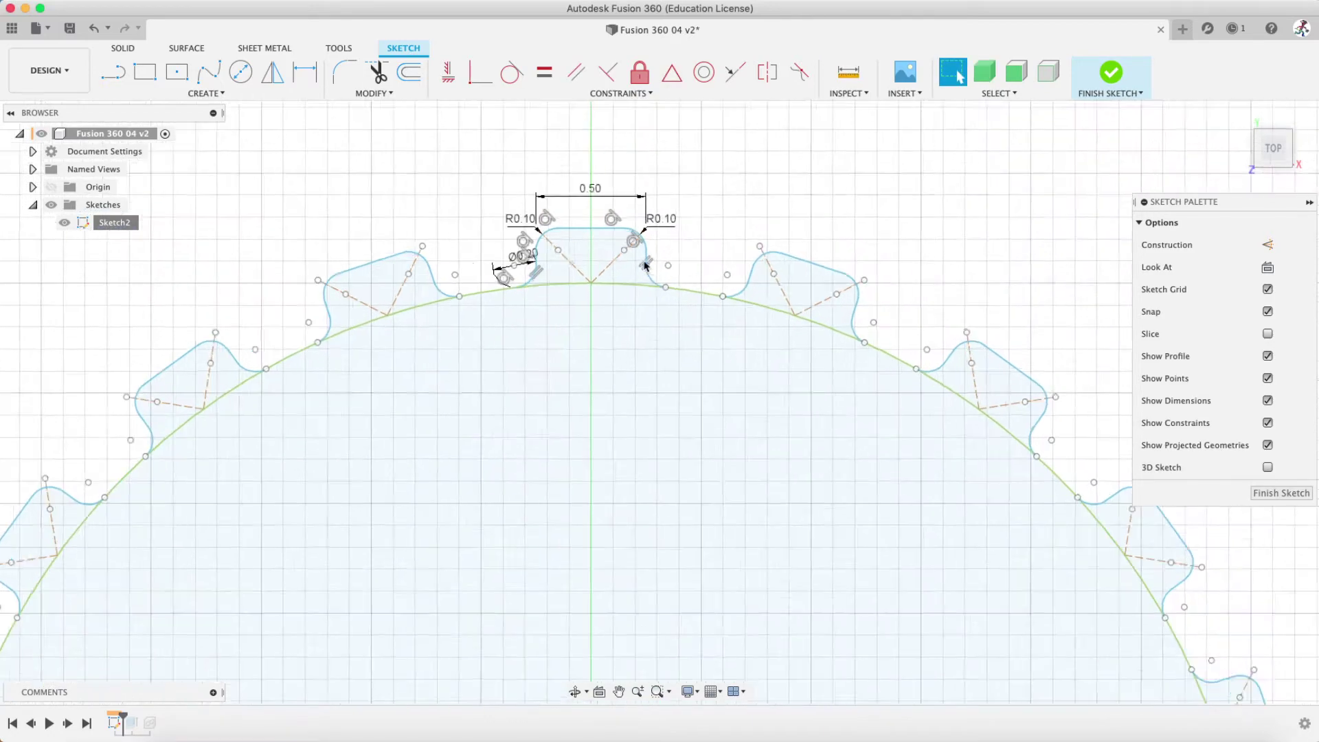
{"action": "scroll", "coordinate": [742, 464], "scroll_direction": "down", "scroll_amount": 2}
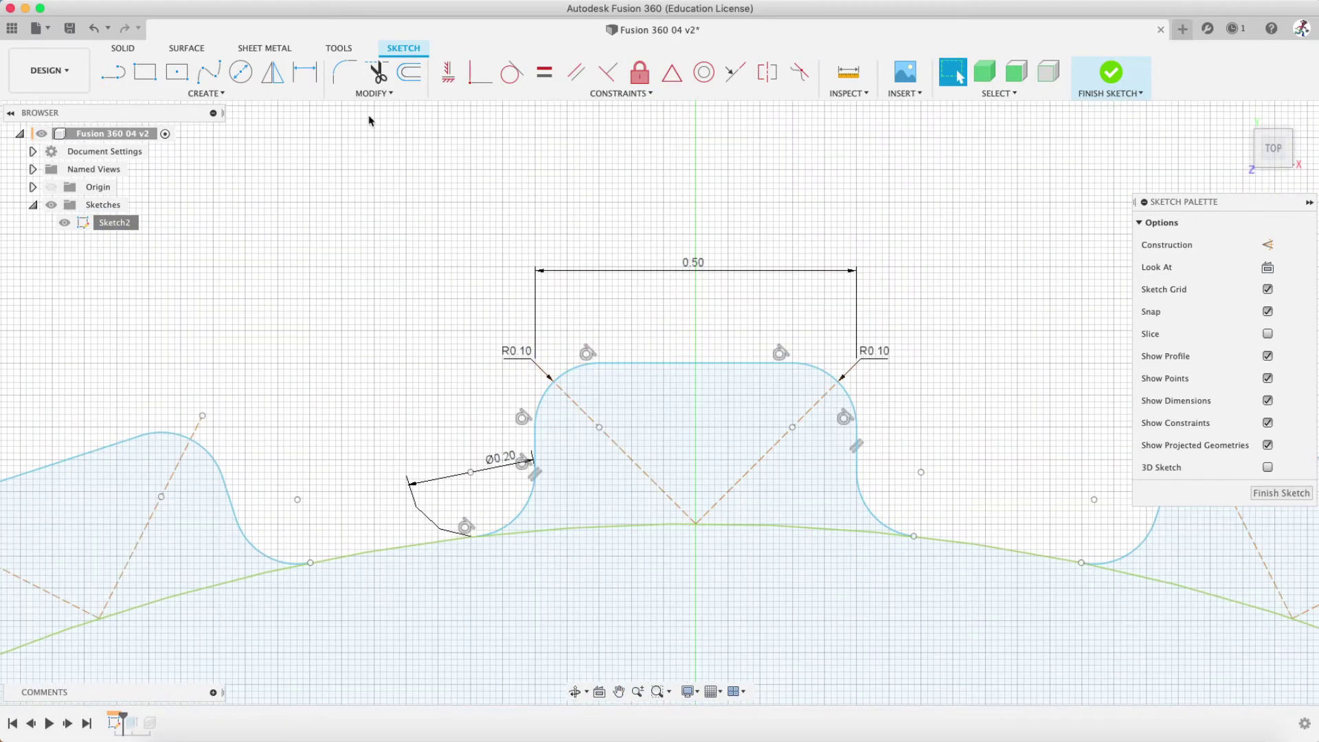
{"action": "left_click", "coordinate": [359, 95]}
{"action": "left_click", "coordinate": [392, 220]}
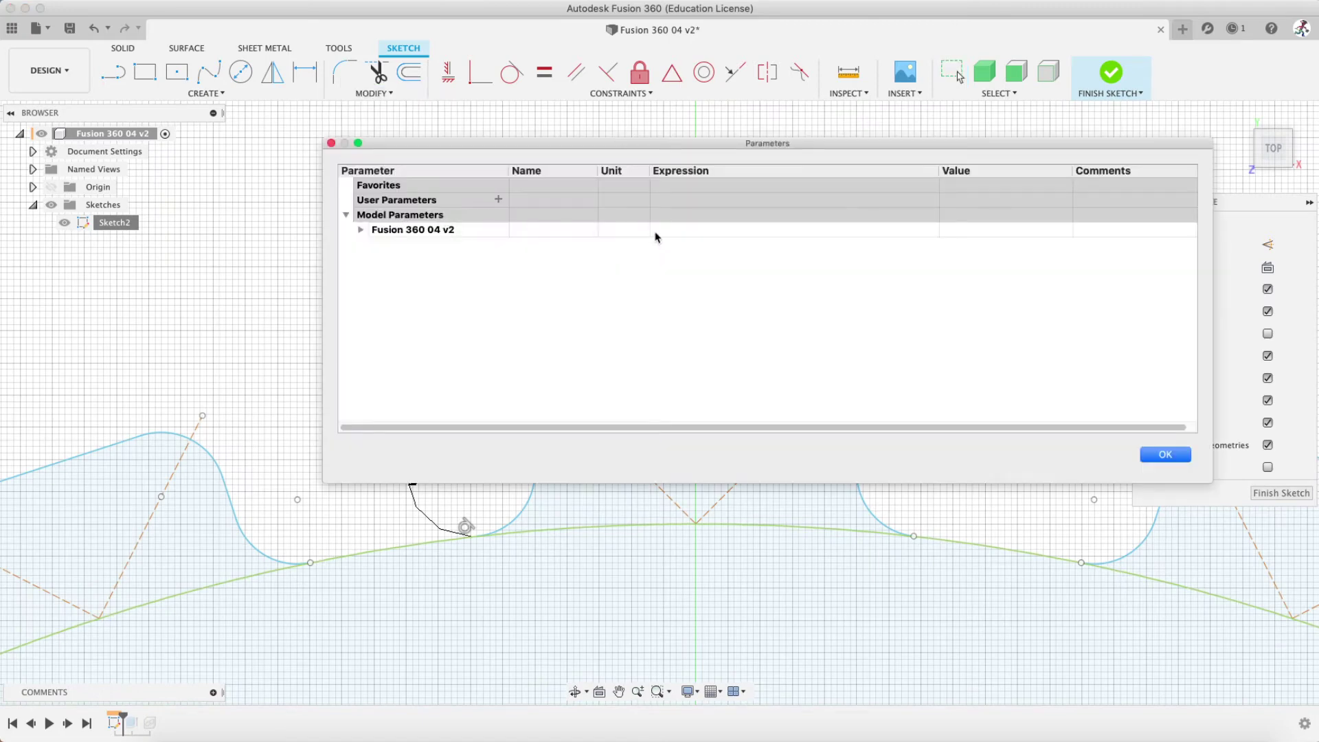
{"action": "mouse_move", "coordinate": [680, 144]}
{"action": "left_mouse_down"}
{"action": "mouse_move", "coordinate": [593, 333]}
{"action": "mouse_move", "coordinate": [514, 437]}
{"action": "left_mouse_up"}
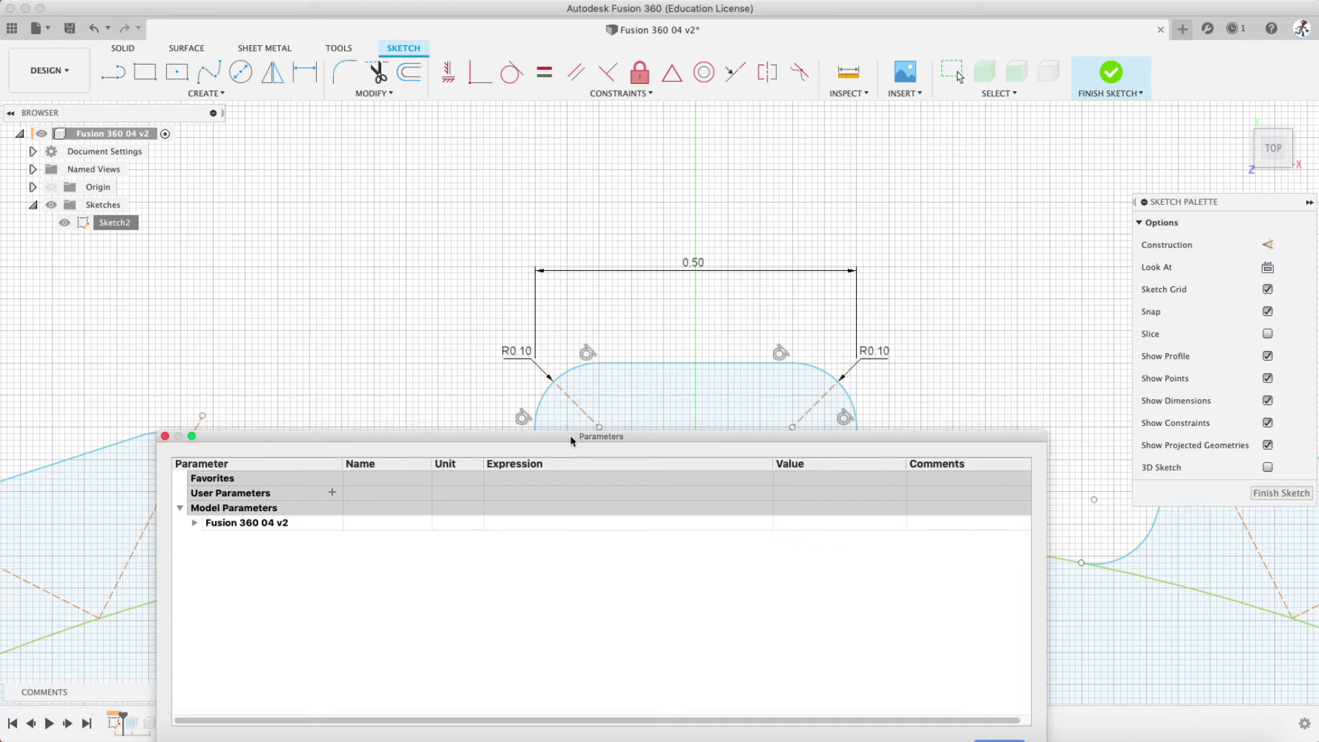
{"action": "left_click_drag", "start_coordinate": [571, 440], "coordinate": [638, 317]}
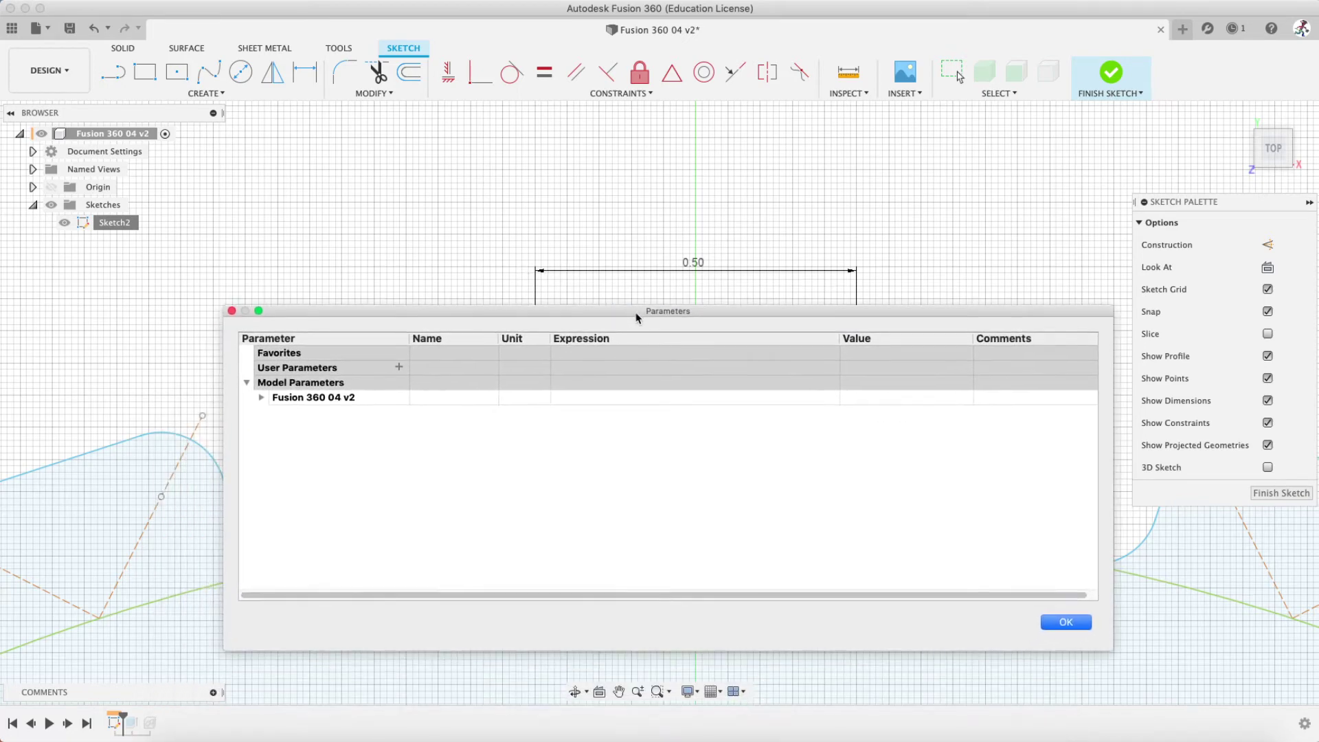
{"action": "left_click", "coordinate": [400, 368]}
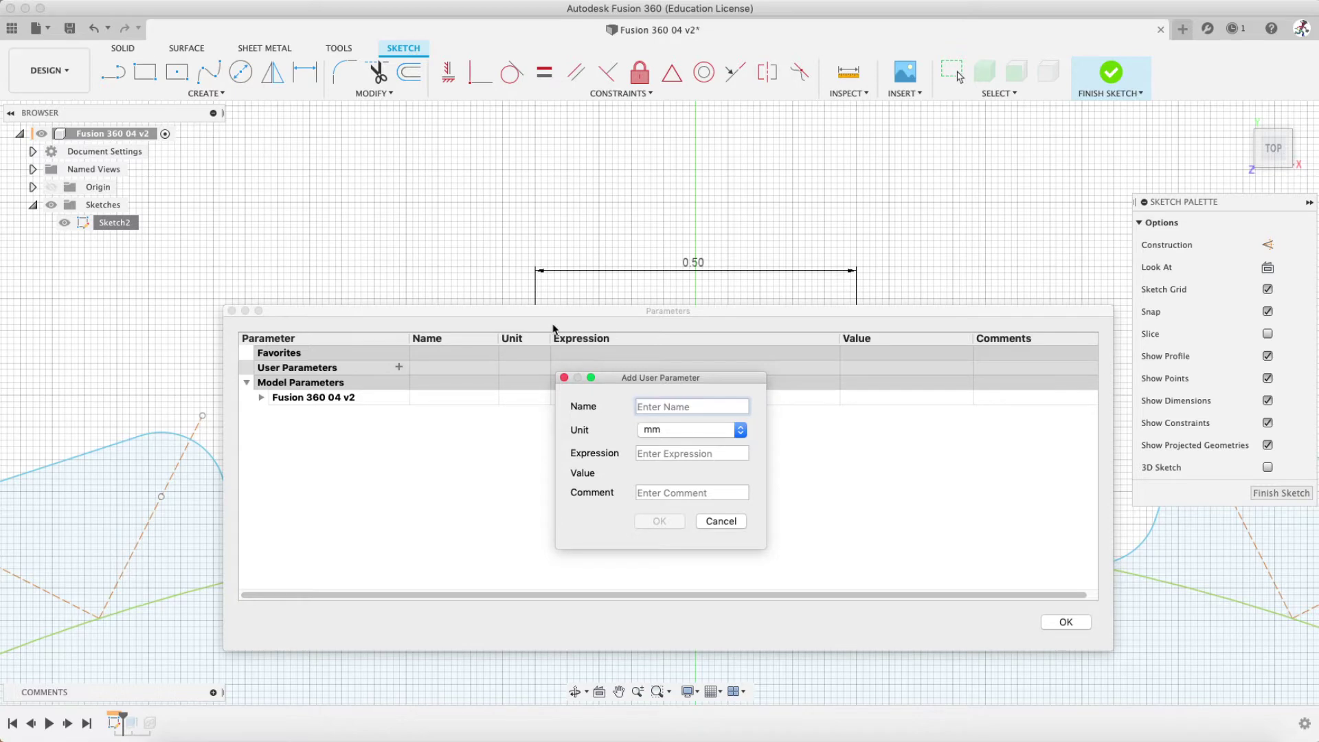
{"action": "type", "text": "notch_width"}
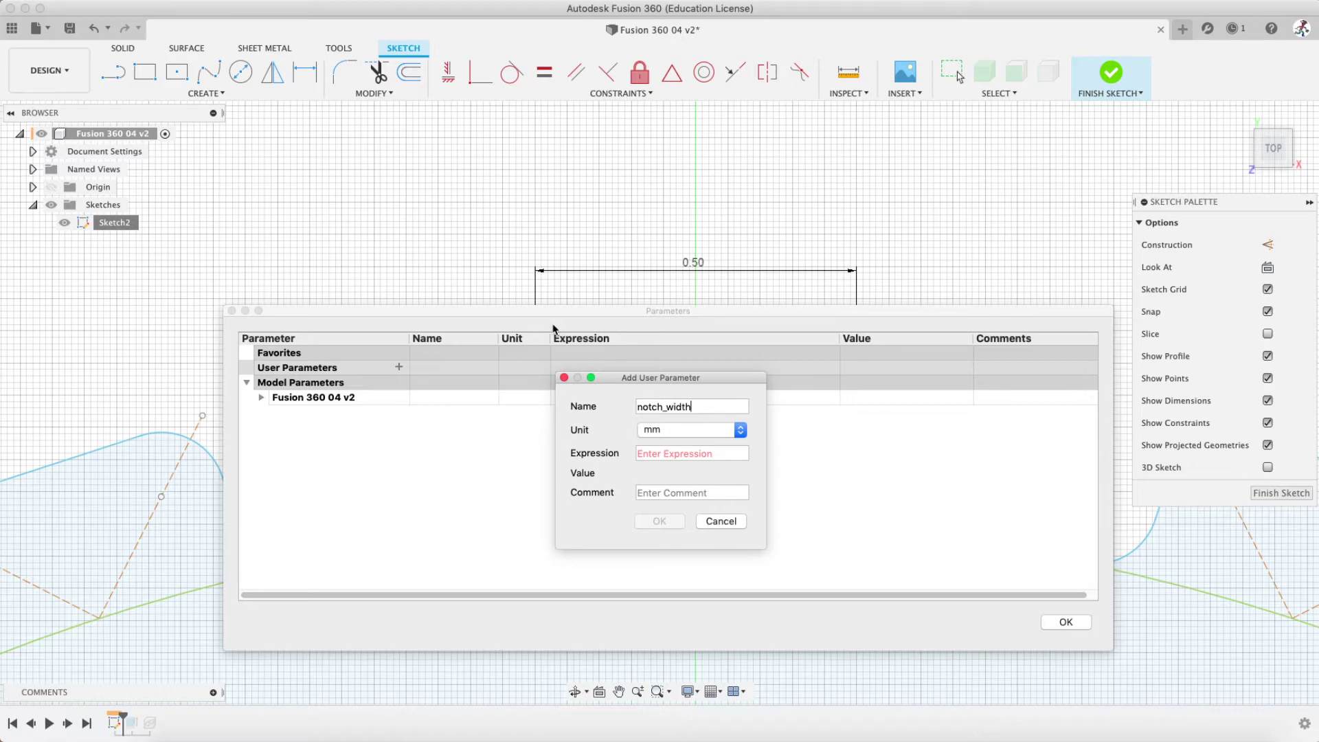
{"action": "left_click", "coordinate": [668, 454]}
{"action": "type", "text": ".5"}
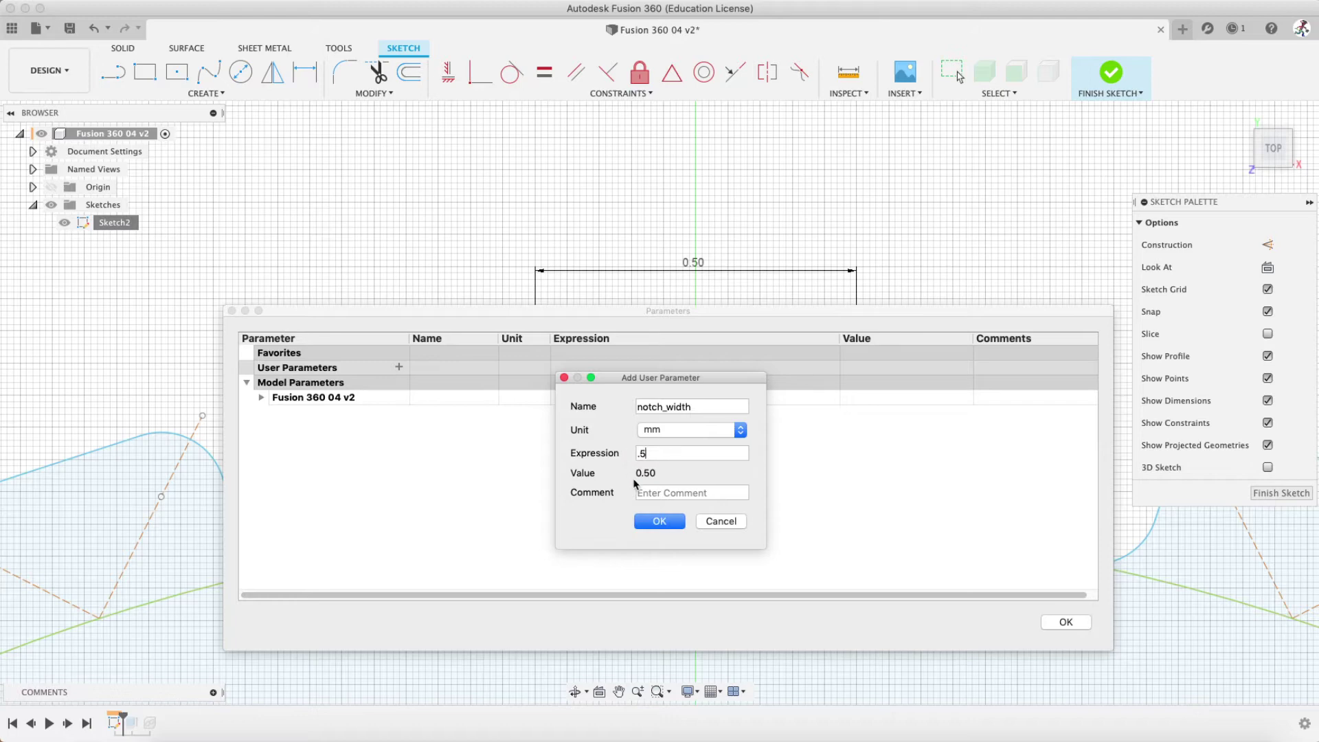
{"action": "left_click", "coordinate": [665, 521]}
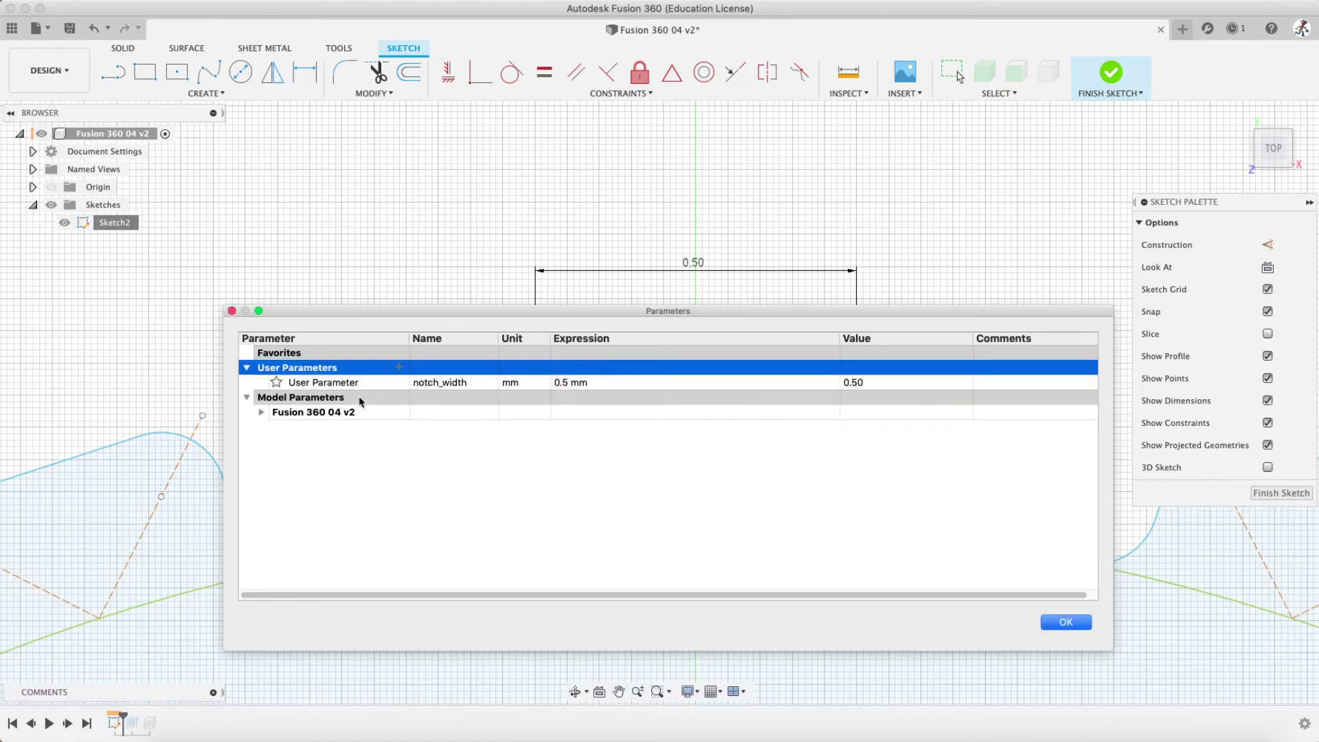
Add a second user parameter named notch_radius in mm with a value of 0.1, and close the parameter table
{"action": "left_click", "coordinate": [398, 367]}
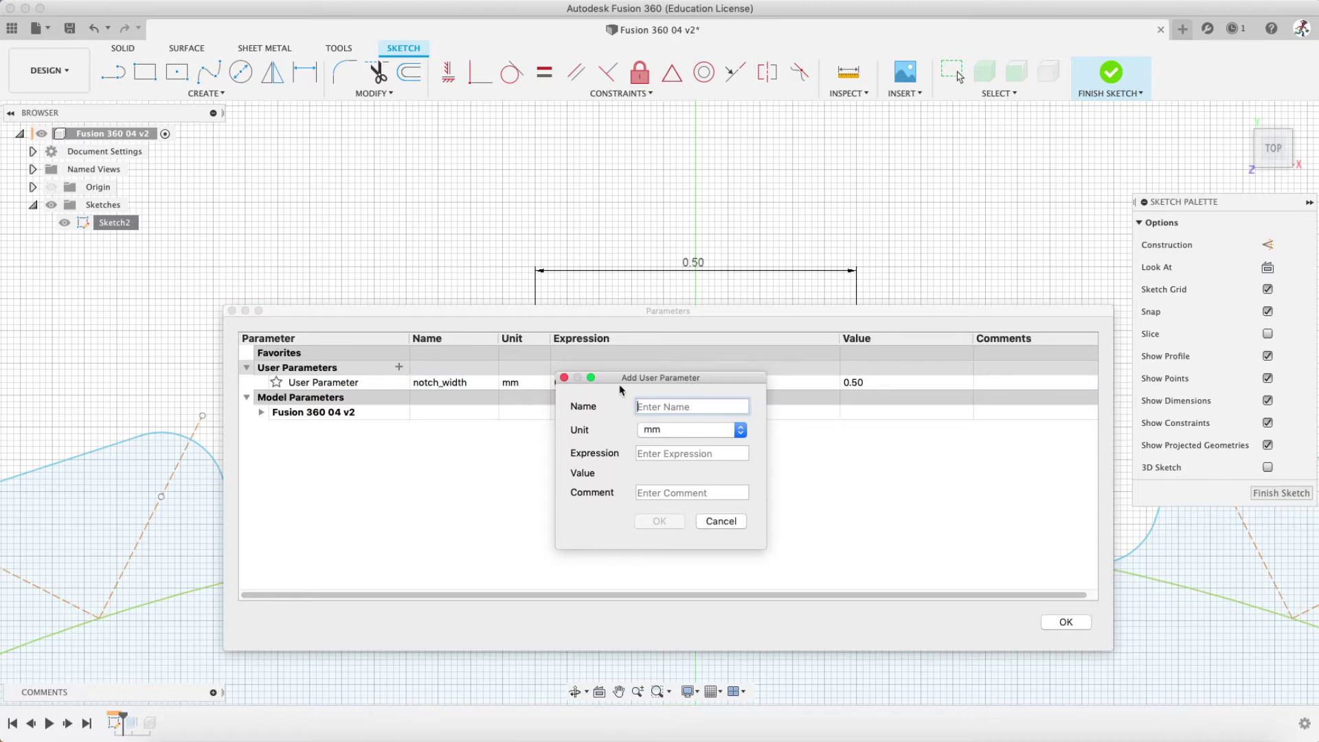
{"action": "type", "text": "no"}
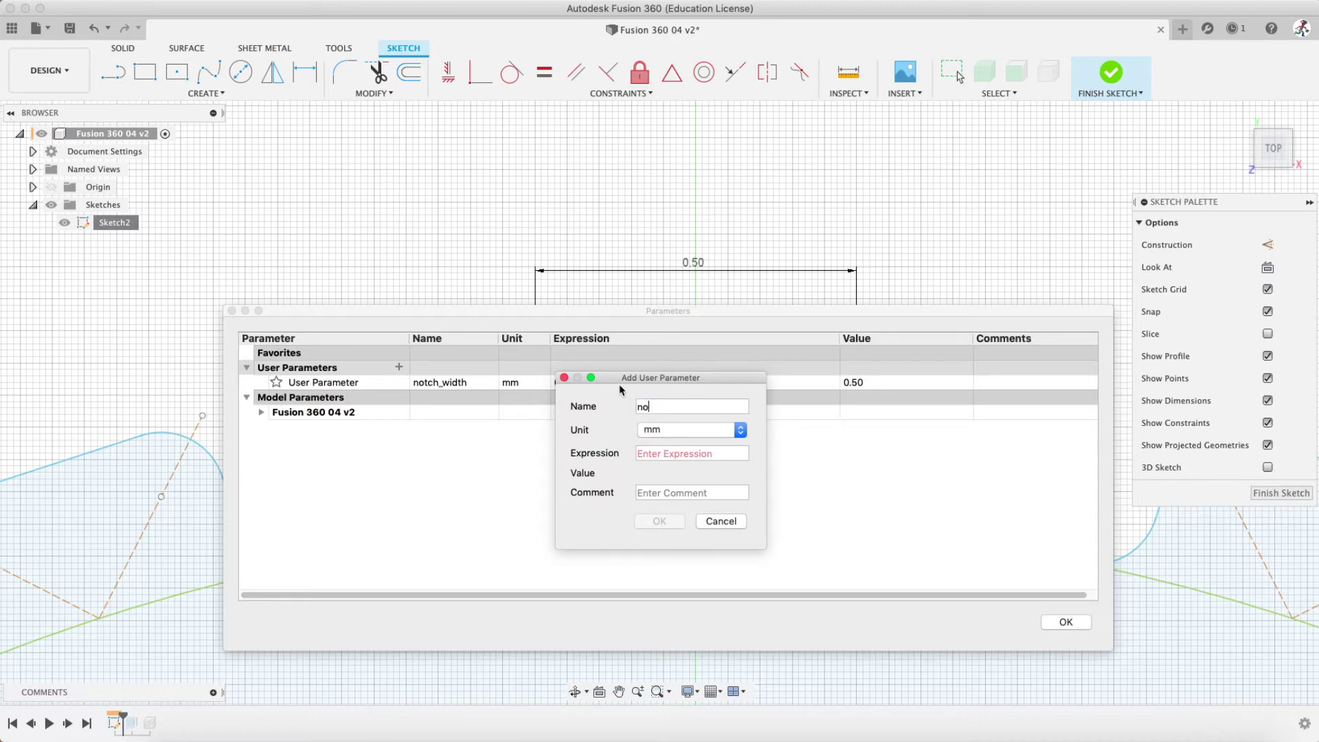
{"action": "type", "text": "tch_radius"}
{"action": "left_click", "coordinate": [639, 454]}
{"action": "type", "text": "1"}
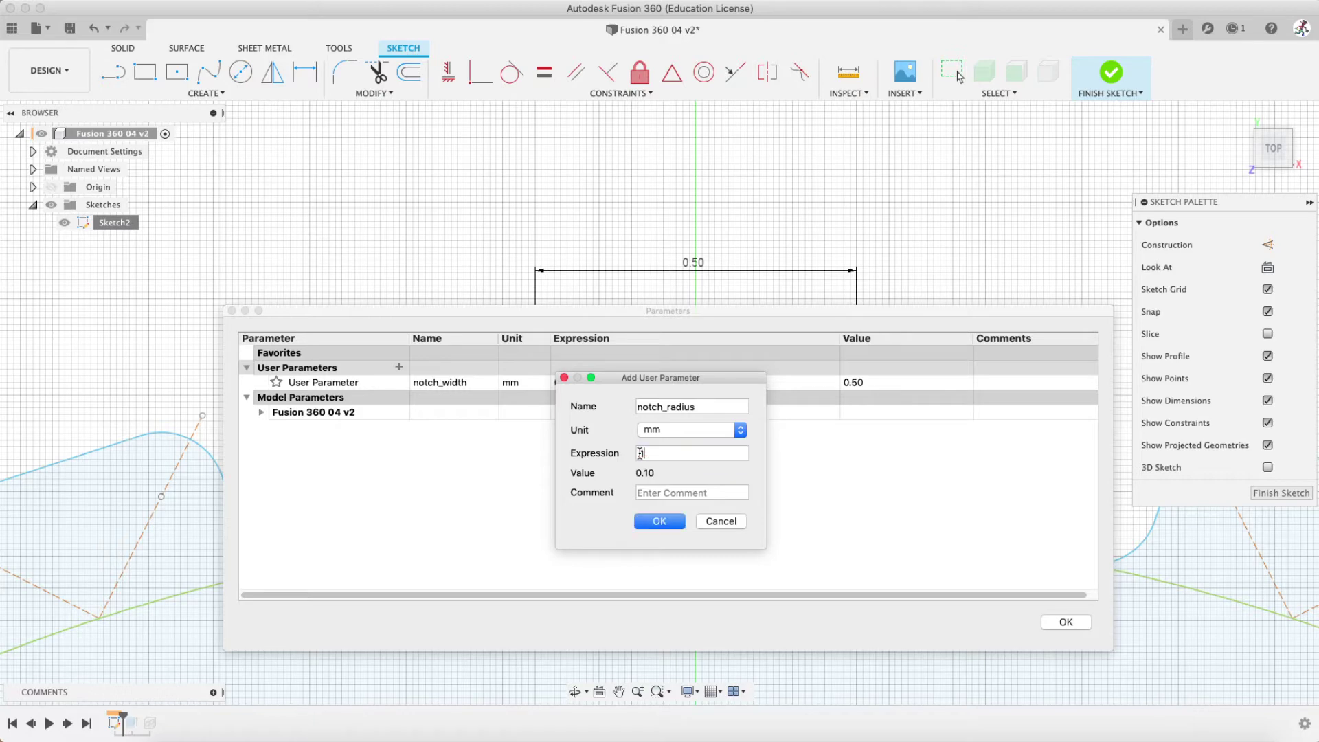
{"action": "left_click", "coordinate": [657, 524]}
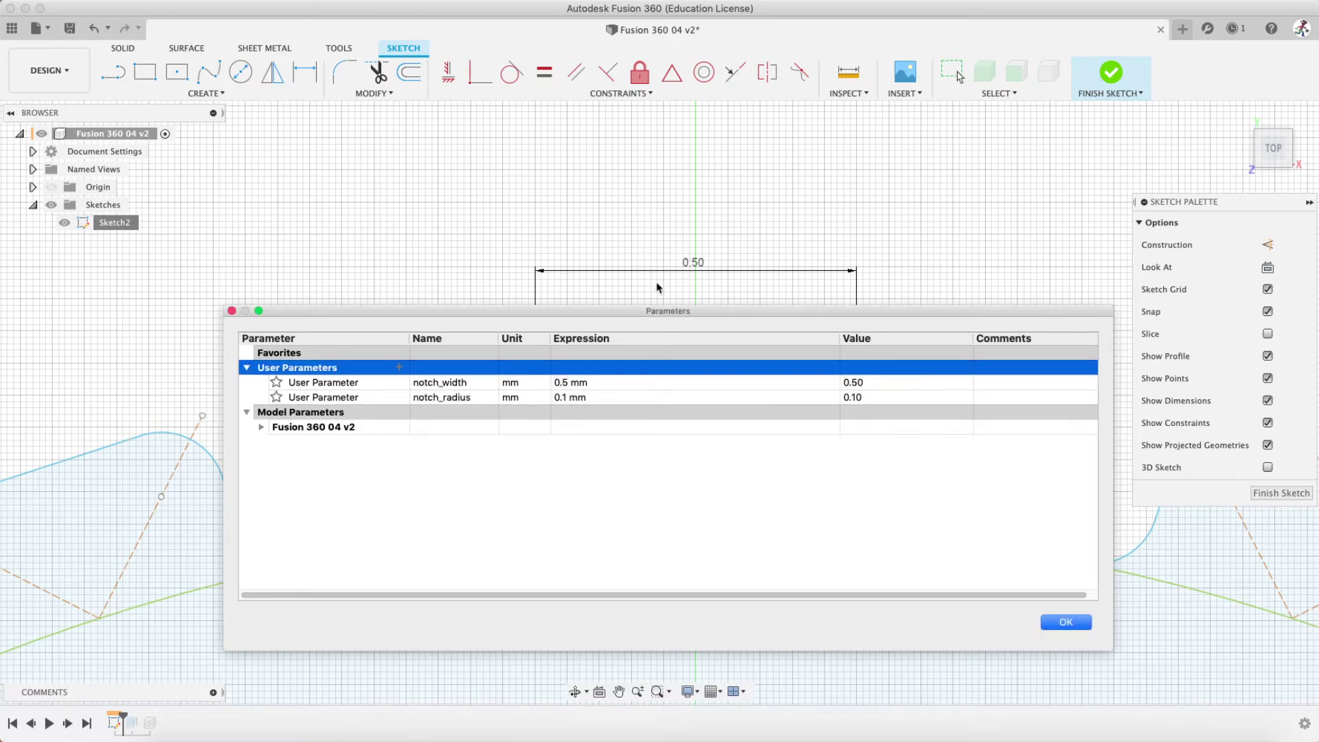
{"action": "left_click_drag", "start_coordinate": [661, 312], "coordinate": [689, 105]}
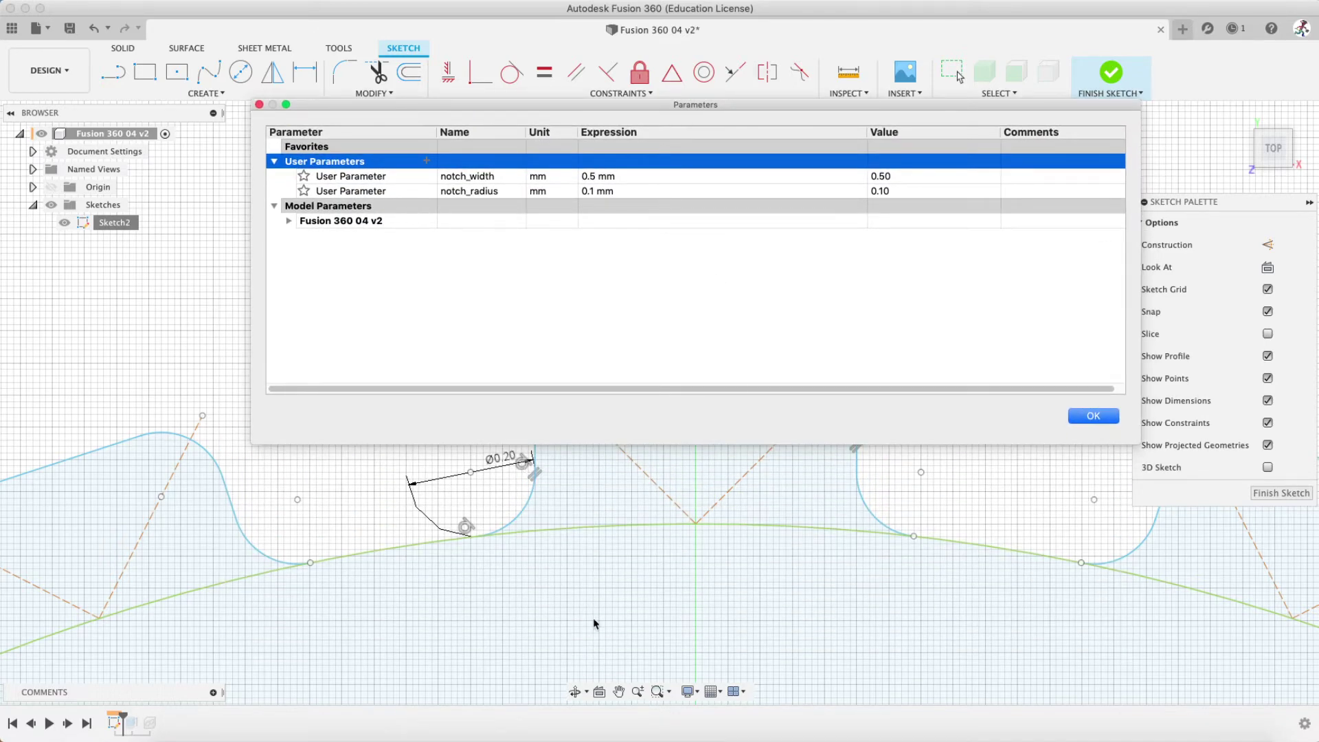
{"action": "left_click", "coordinate": [1093, 416]}
Measure the radius and diameter of the base circle beneath the uppermost tooth
{"action": "key", "text": "i"}
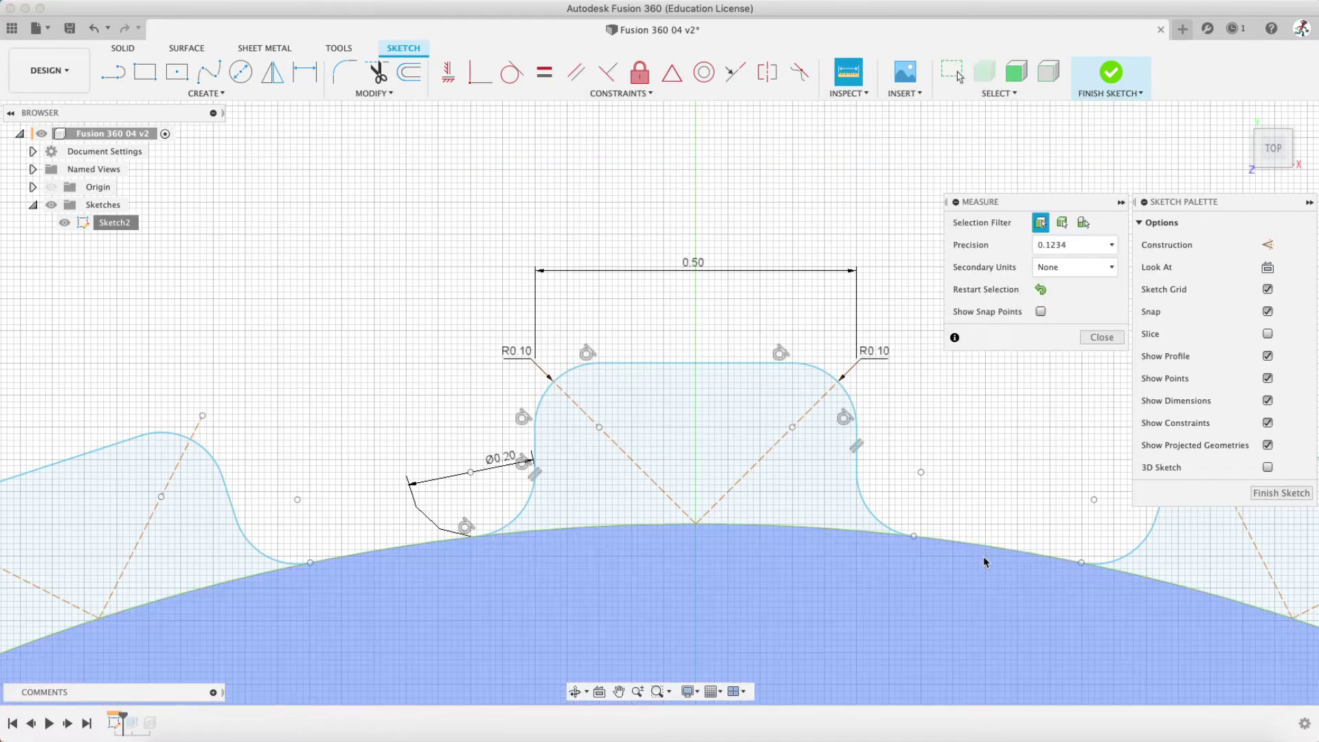
{"action": "left_click", "coordinate": [984, 550]}
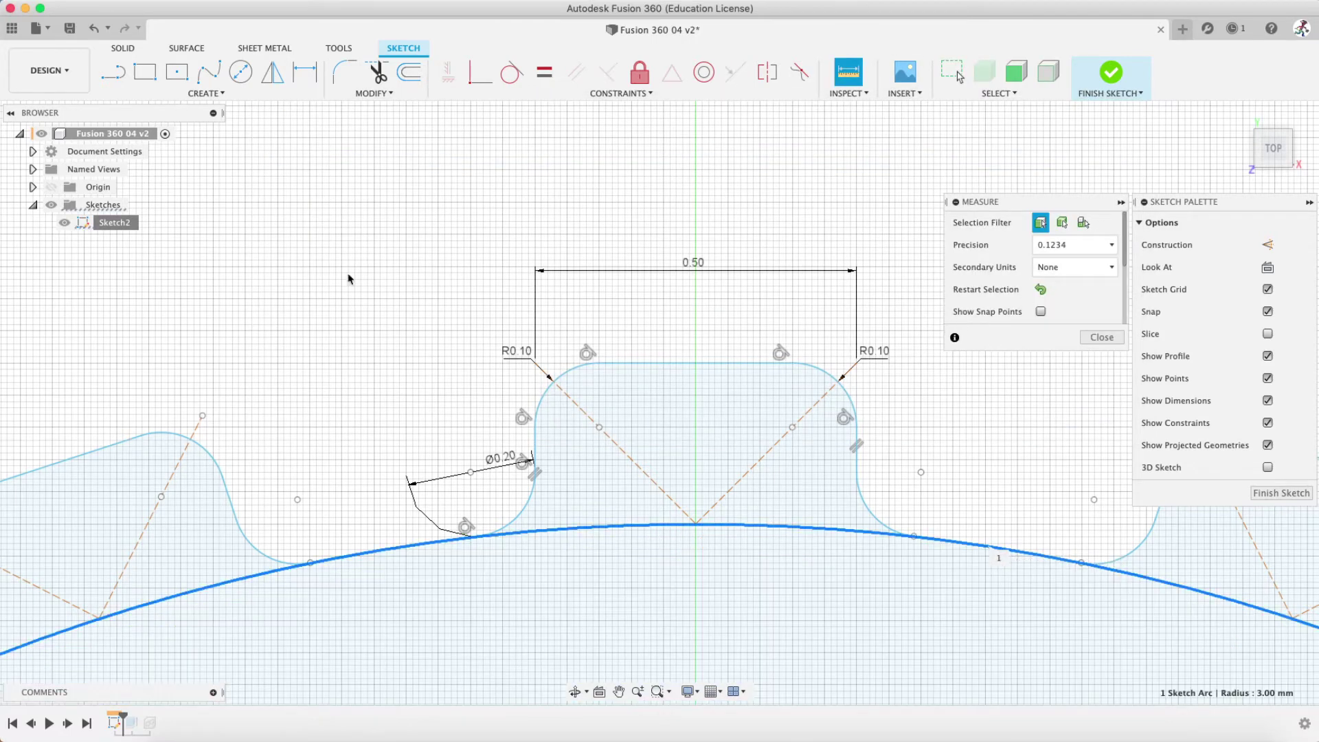
{"action": "left_click", "coordinate": [1102, 336]}
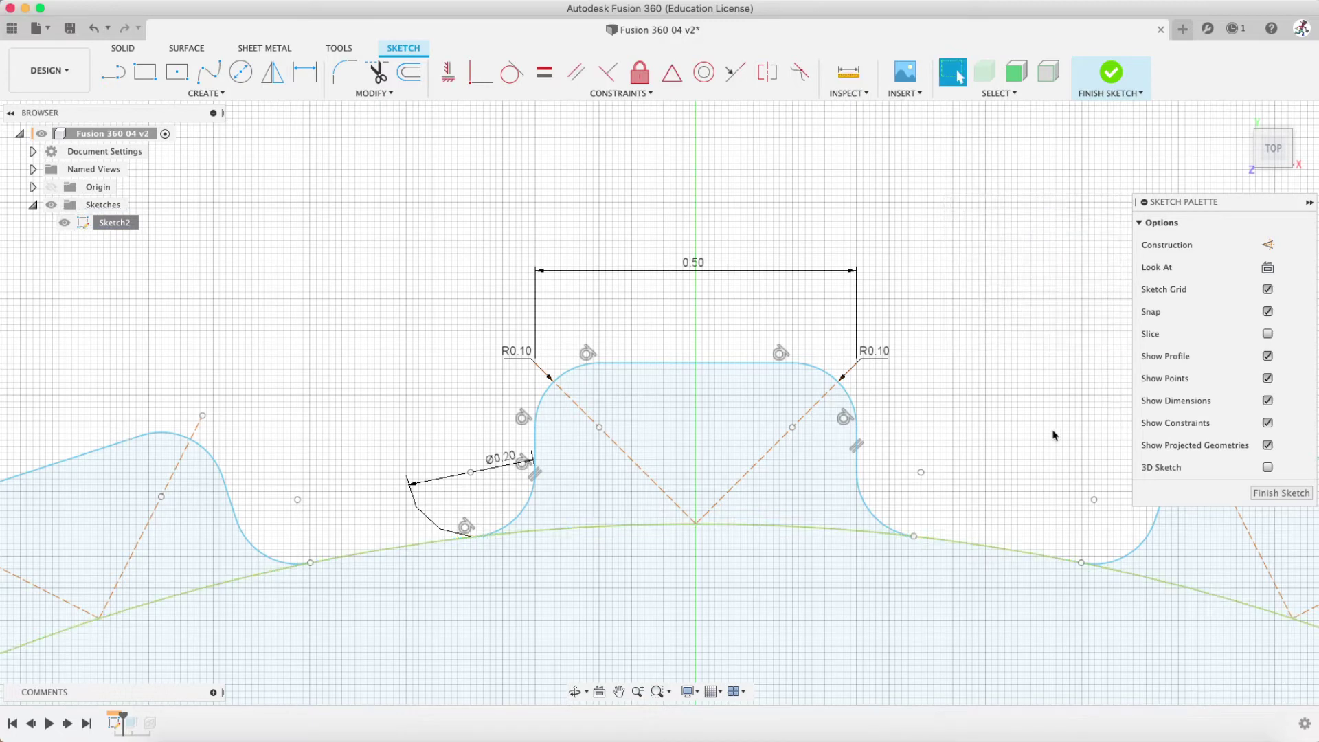
{"action": "left_click", "coordinate": [848, 71]}
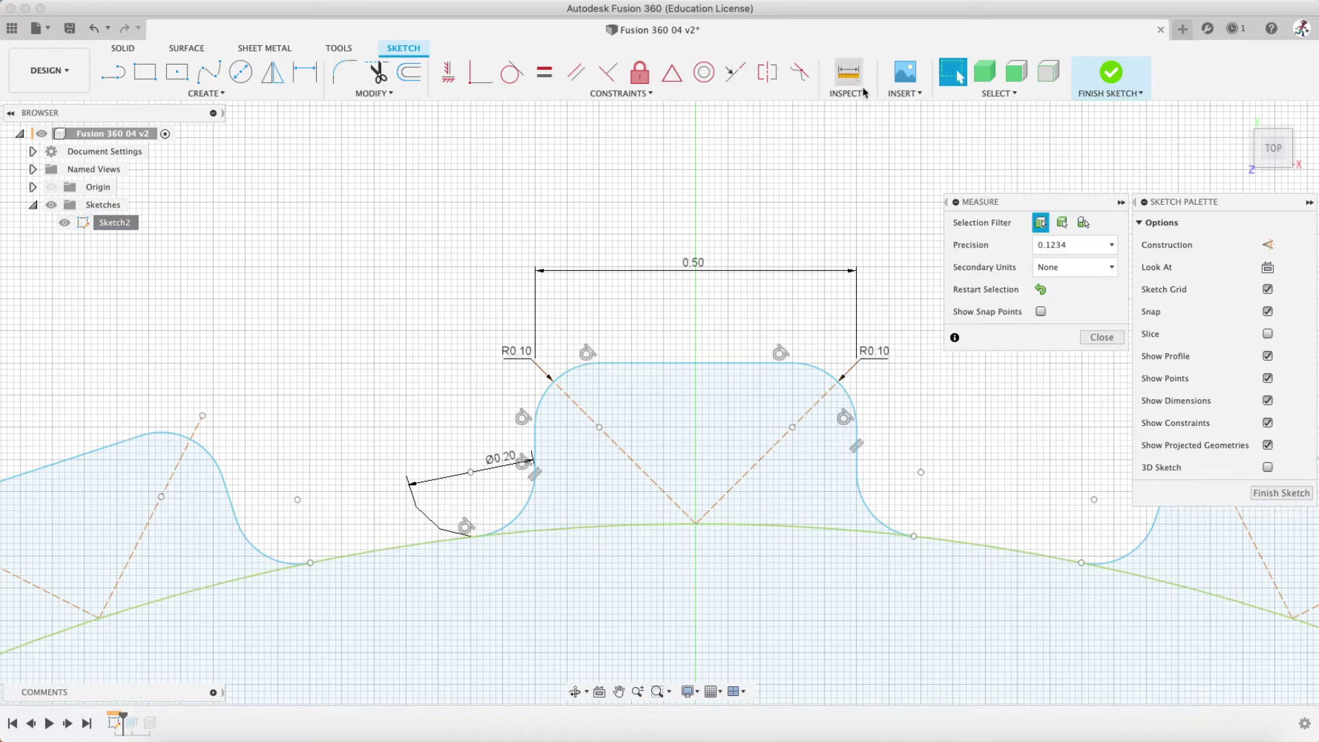
{"action": "left_click", "coordinate": [947, 544]}
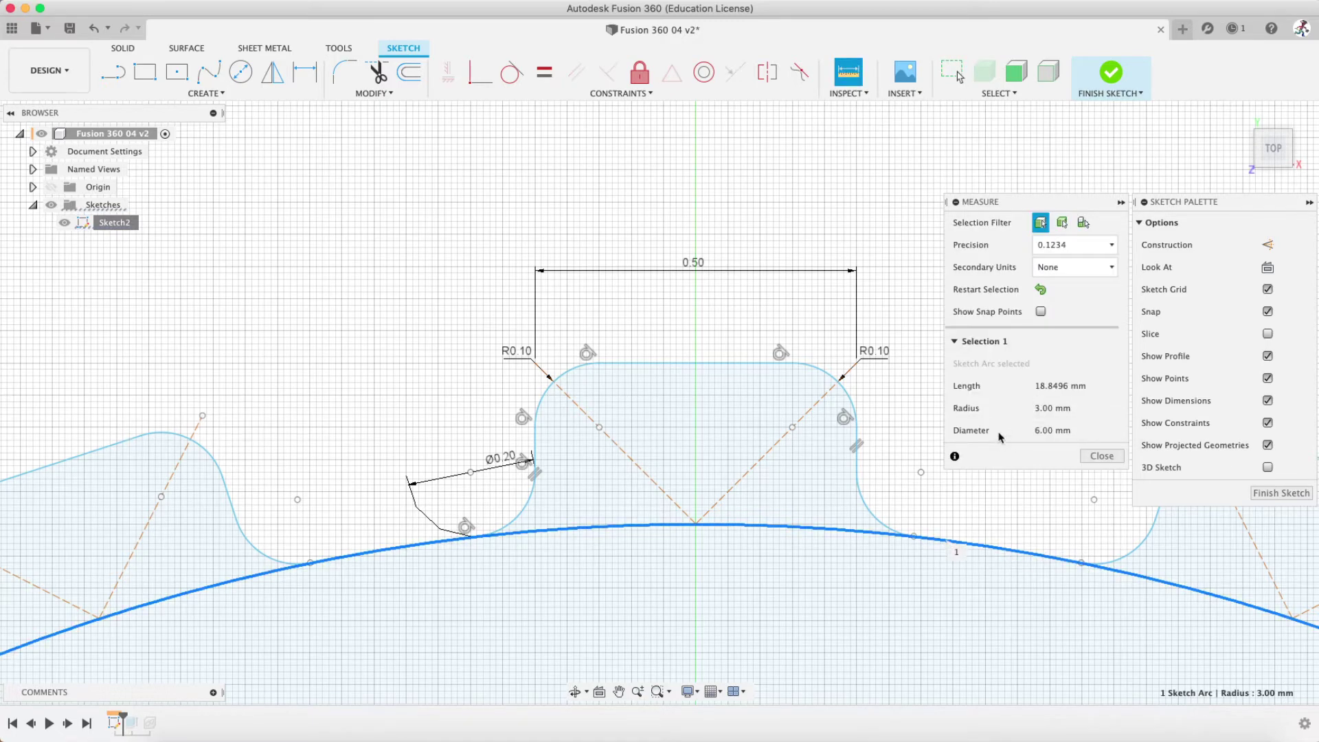
{"action": "left_click", "coordinate": [1103, 456]}
Add a user parameter named head_radius in mm with the expression 3, and close the parameter table
{"action": "left_click", "coordinate": [388, 96]}
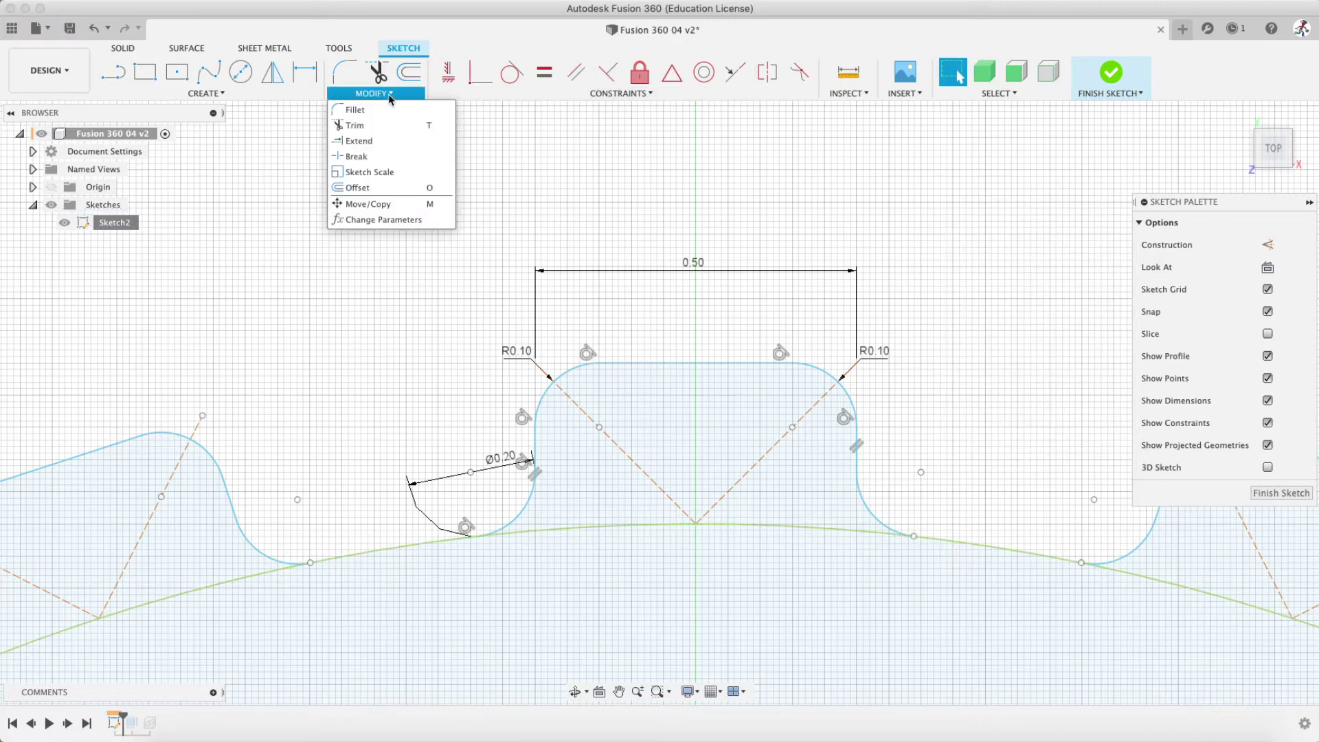
{"action": "left_click", "coordinate": [382, 220]}
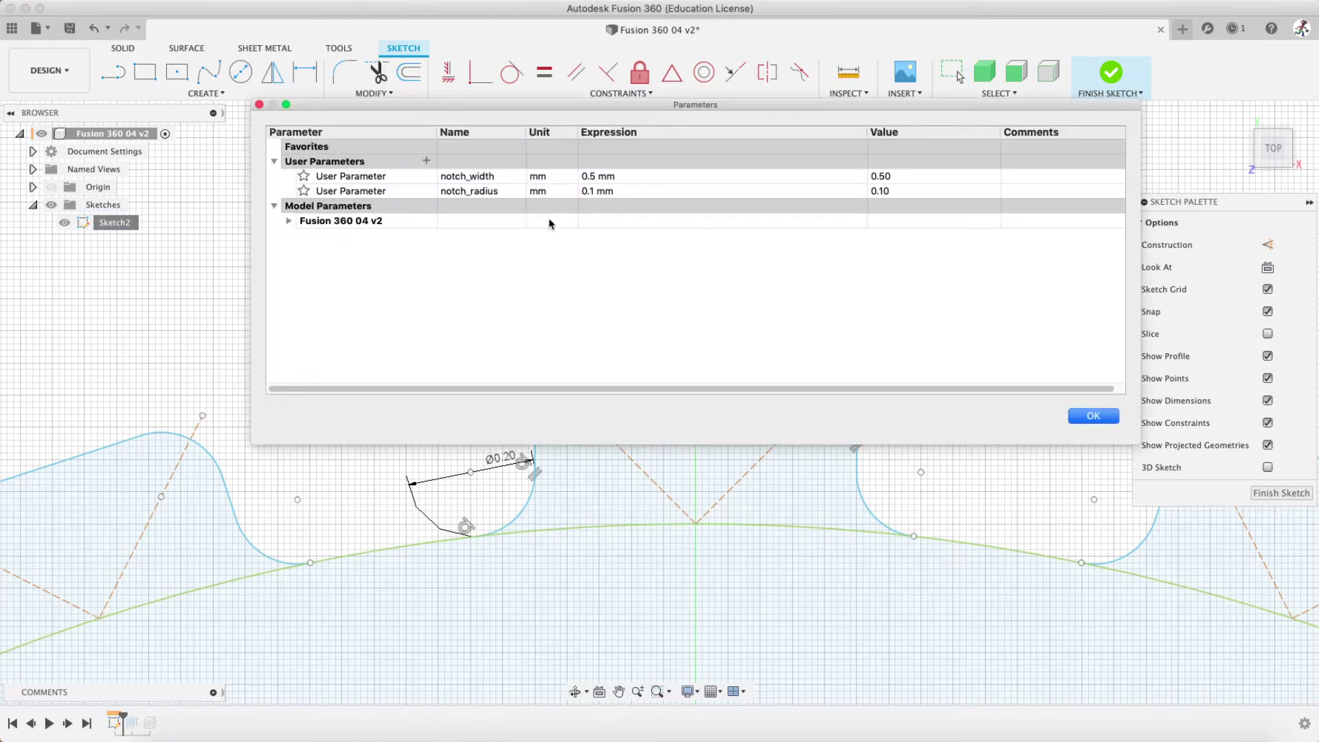
{"action": "left_click", "coordinate": [426, 162]}
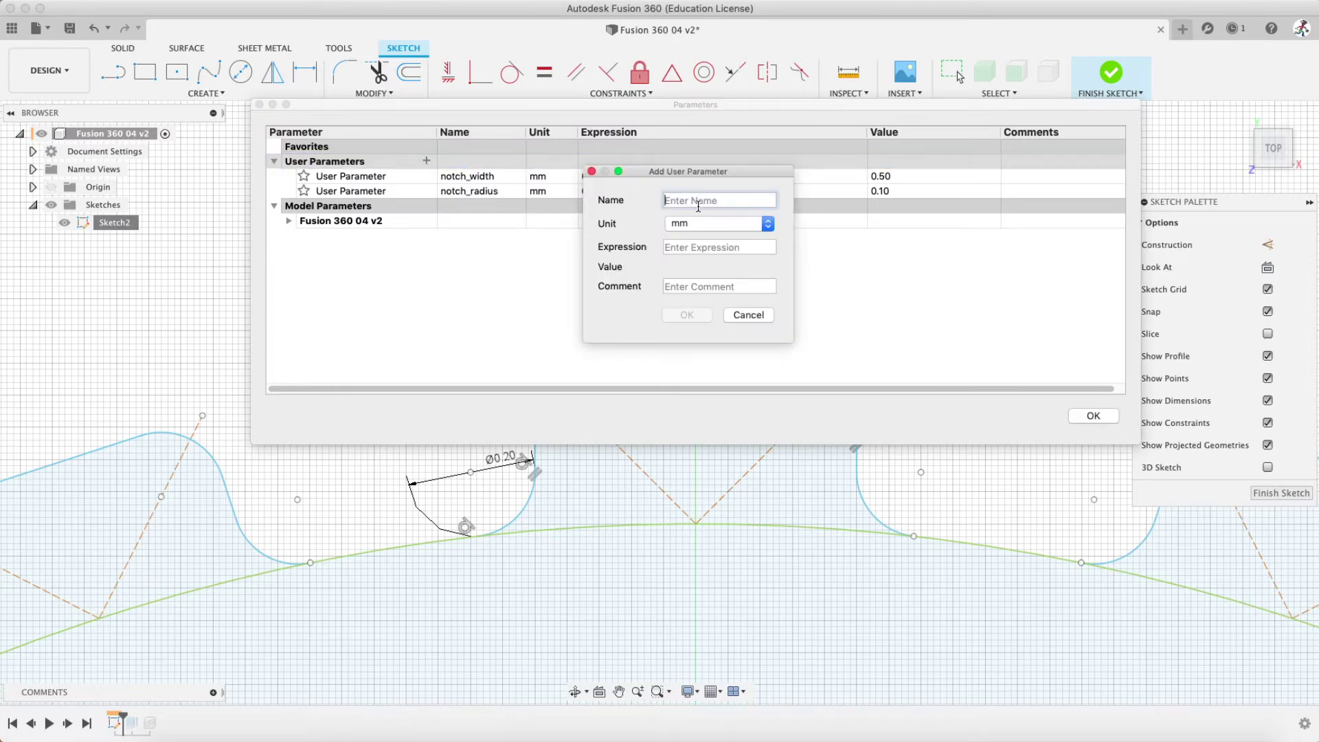
{"action": "type", "text": "head_radius"}
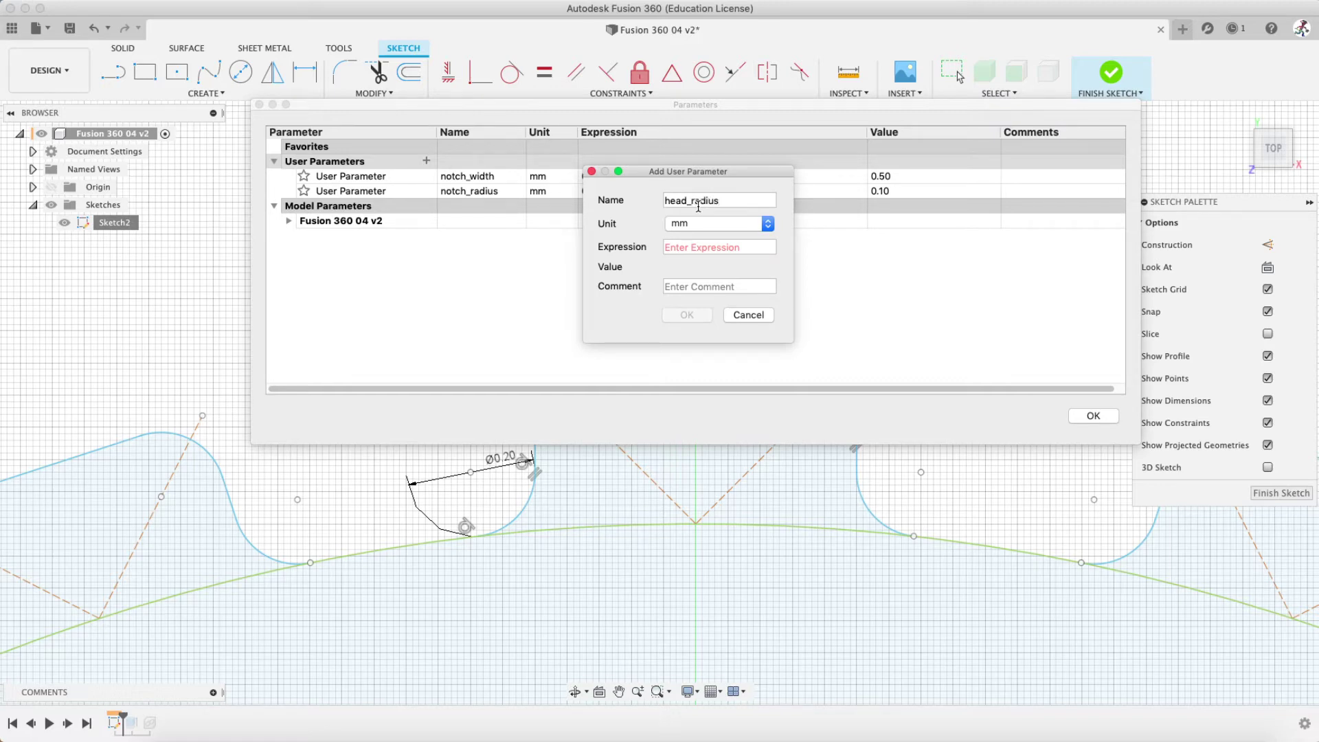
{"action": "left_click", "coordinate": [691, 248]}
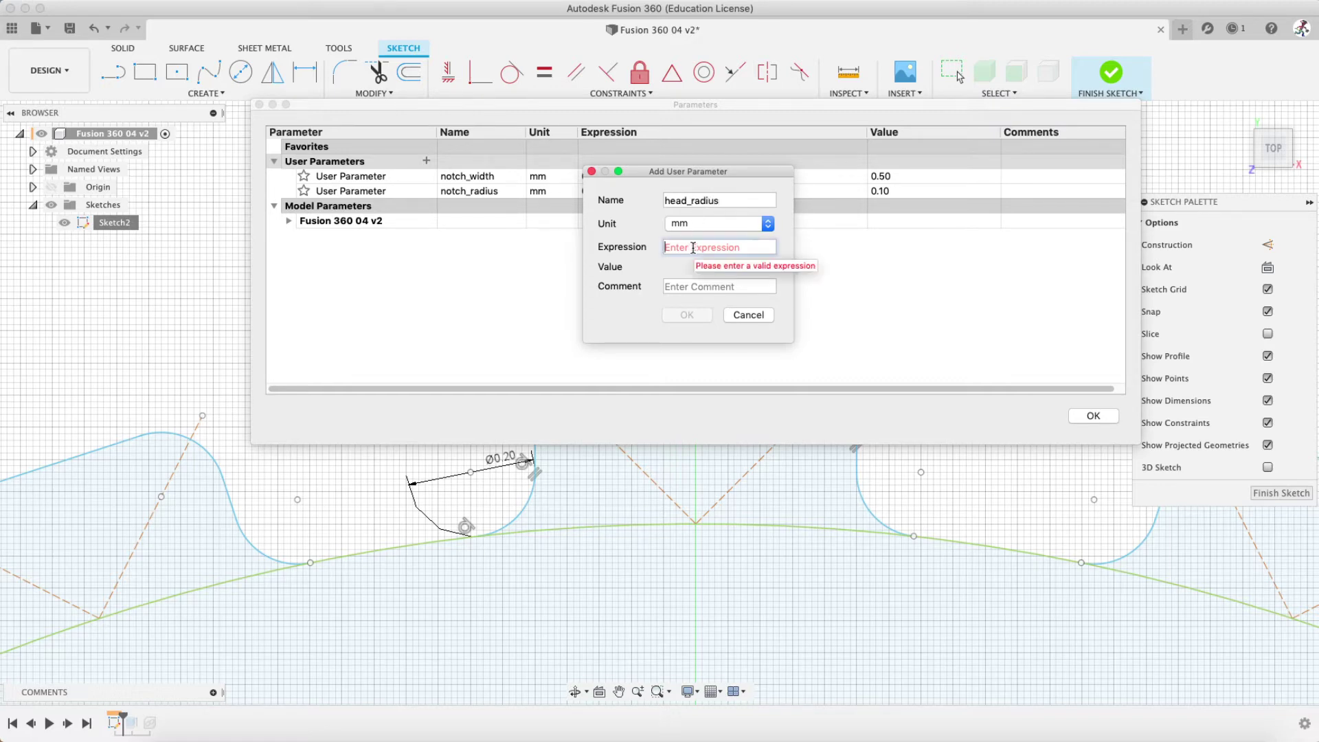
{"action": "type", "text": "3"}
{"action": "left_click", "coordinate": [708, 320]}
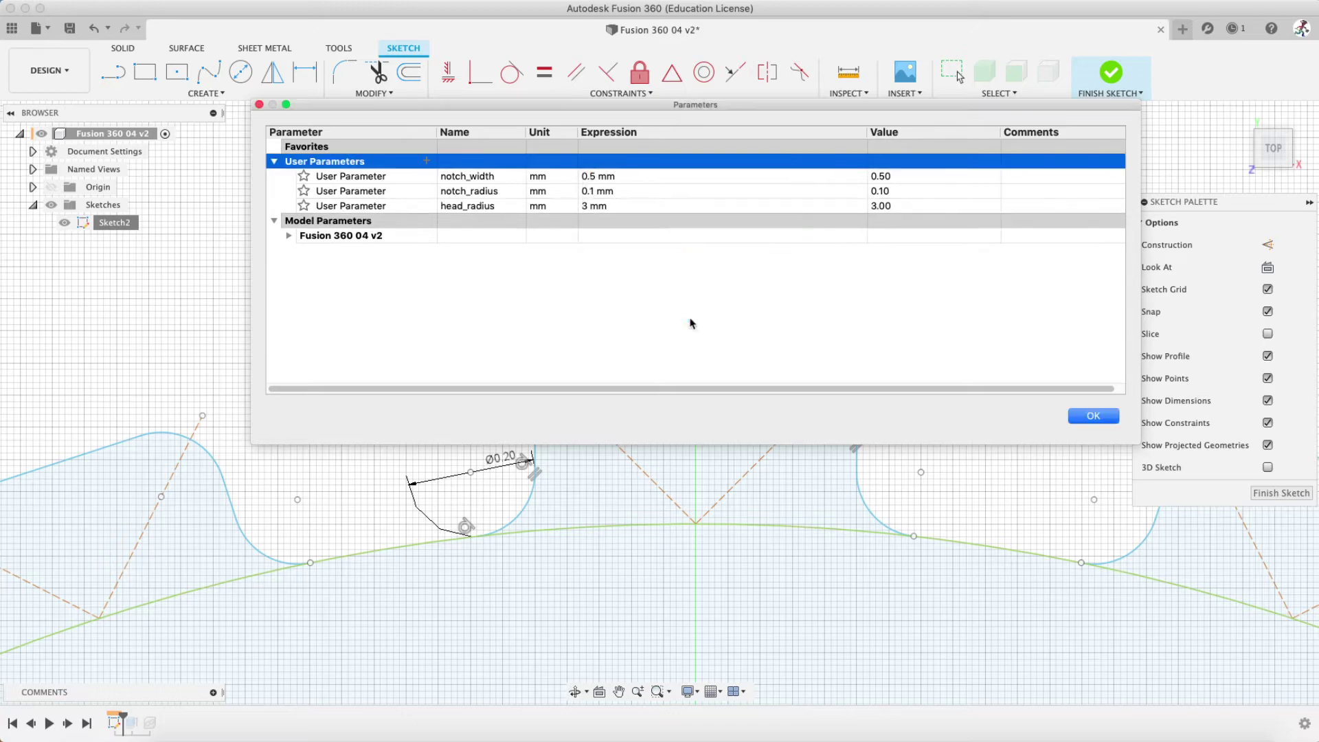
{"action": "left_click", "coordinate": [1094, 417]}
{"action": "left_click", "coordinate": [389, 95]}
{"action": "left_click", "coordinate": [389, 96]}
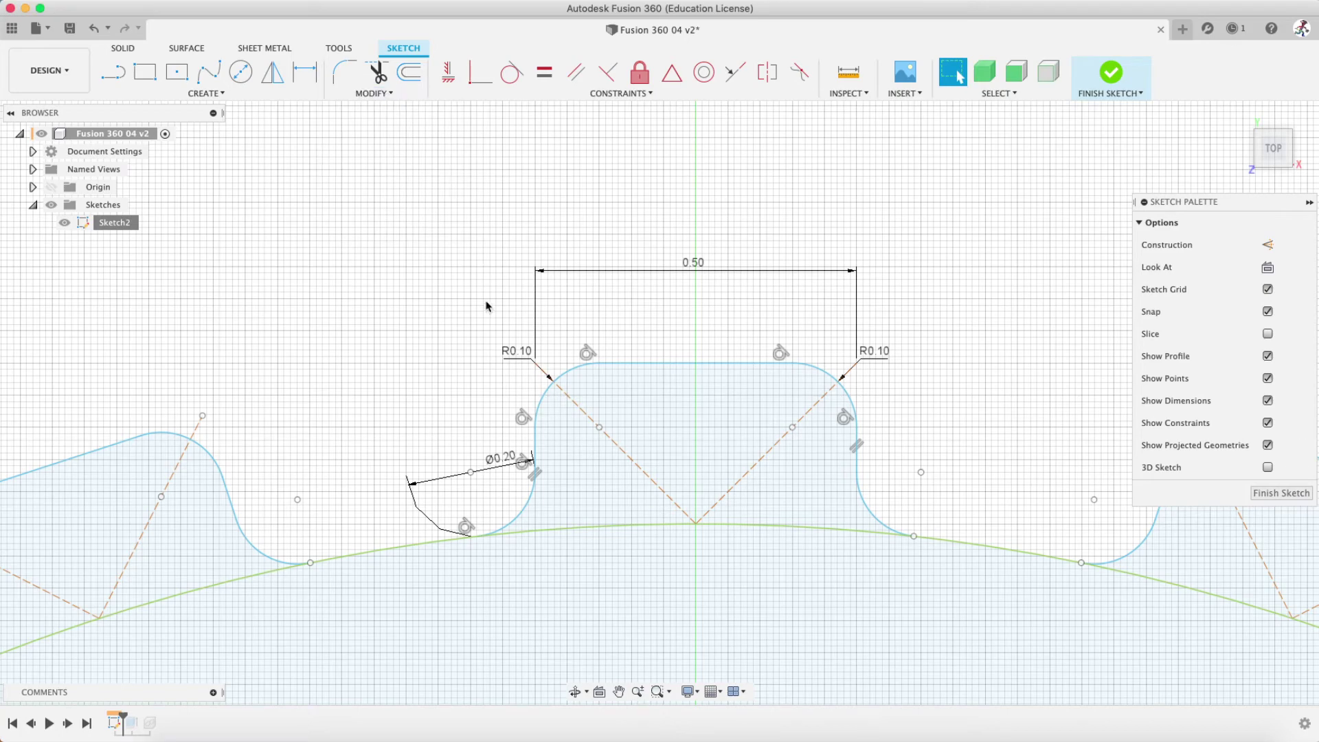
Measure the distance from the uppermost tooth's flat outer edge to the base circle
{"action": "scroll", "coordinate": [472, 345], "scroll_direction": "up", "scroll_amount": 5}
{"action": "scroll", "coordinate": [517, 358], "scroll_direction": "down", "scroll_amount": 8}
{"action": "middle_click_drag", "start_coordinate": [656, 420], "coordinate": [658, 418]}
{"action": "scroll", "coordinate": [658, 418], "scroll_direction": "up", "scroll_amount": 5}
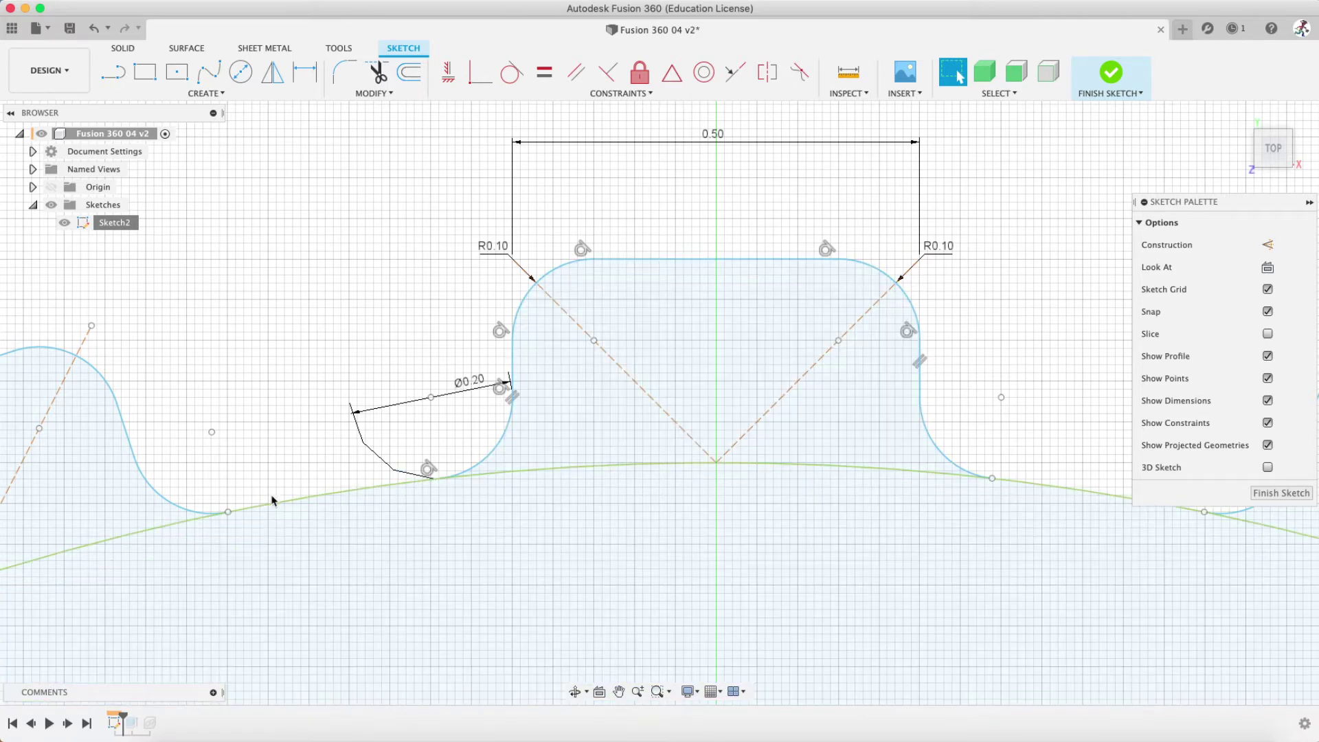
{"action": "left_click", "coordinate": [849, 72]}
{"action": "left_click", "coordinate": [749, 259]}
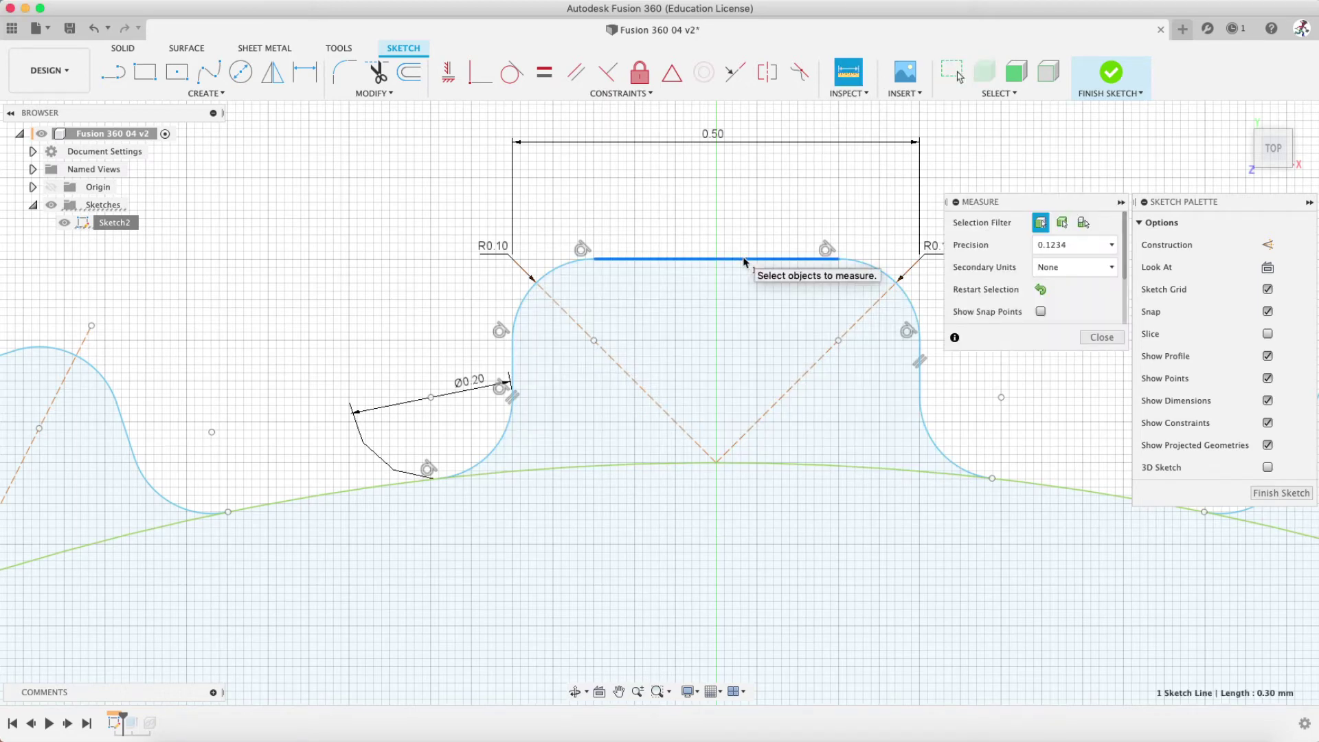
{"action": "left_click", "coordinate": [744, 467]}
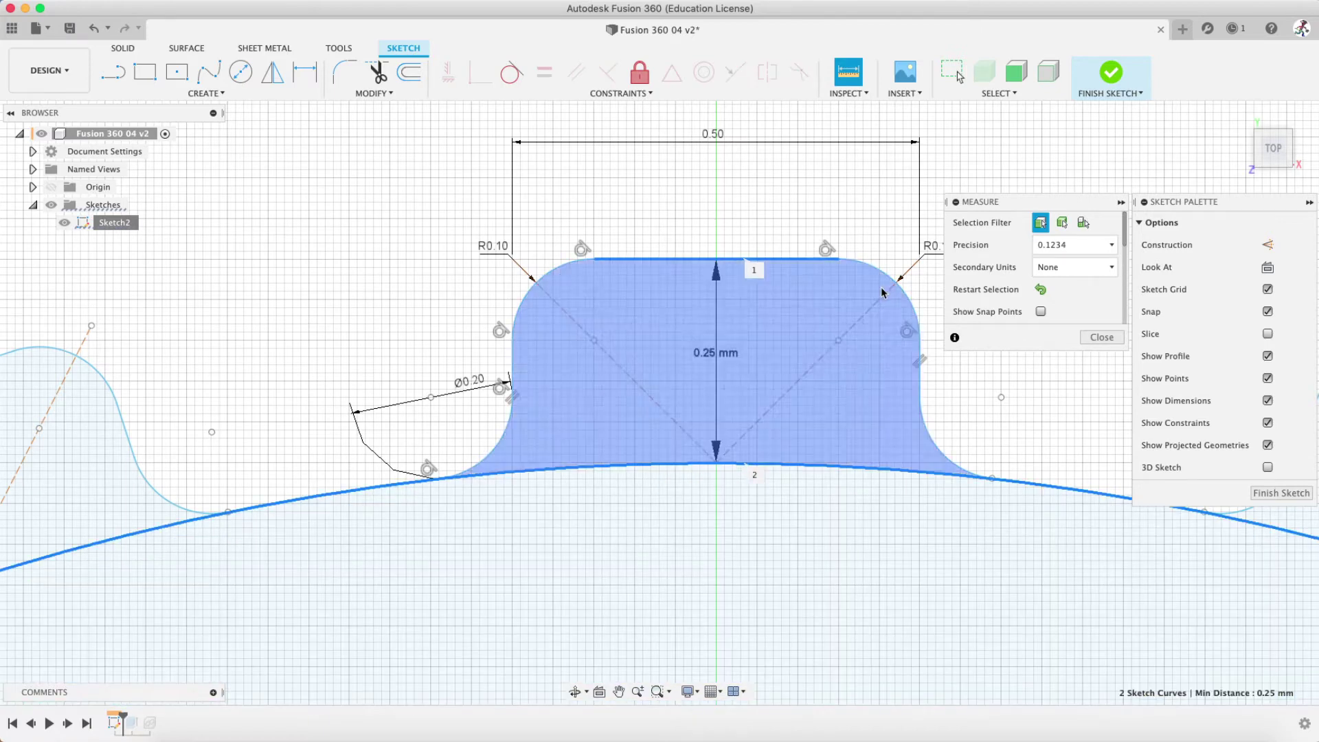
{"action": "left_click", "coordinate": [1101, 336]}
Add a user parameter named notch_height in mm with the expression .25, and close the parameter table
{"action": "left_click", "coordinate": [376, 93]}
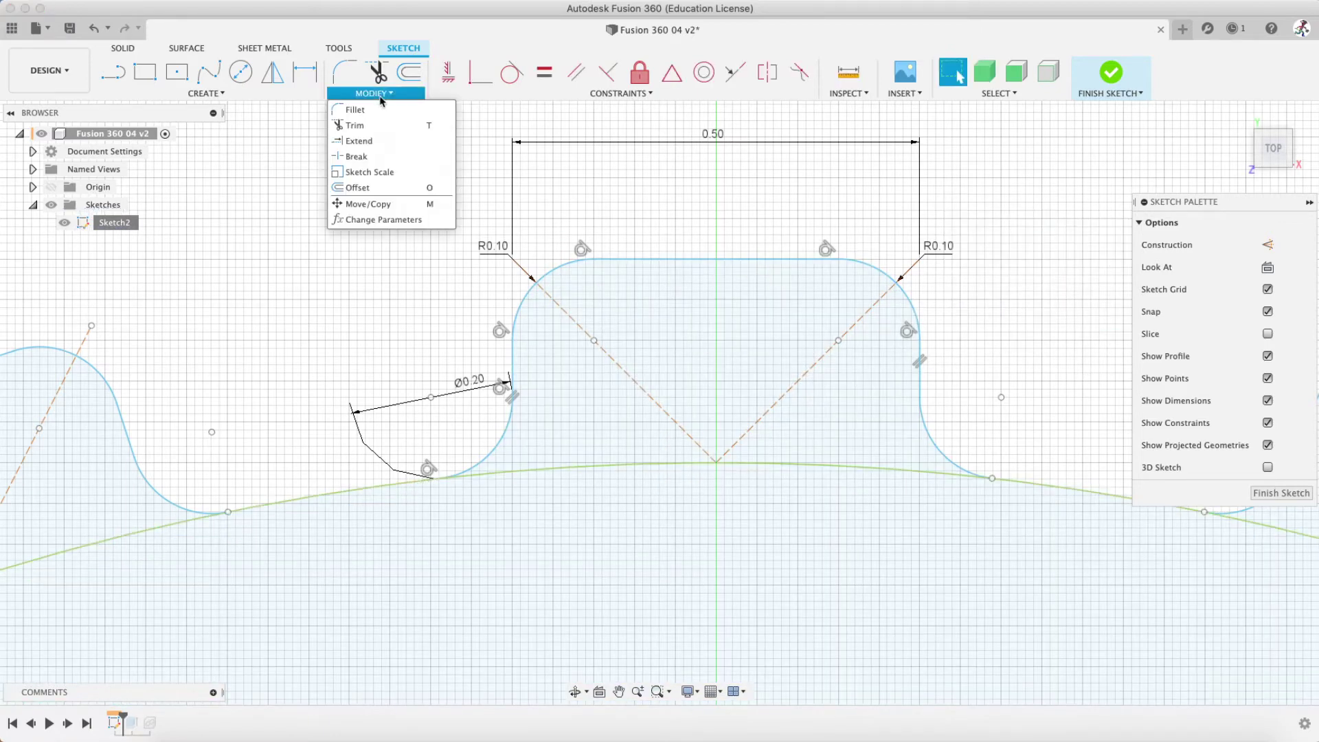
{"action": "left_click", "coordinate": [384, 218]}
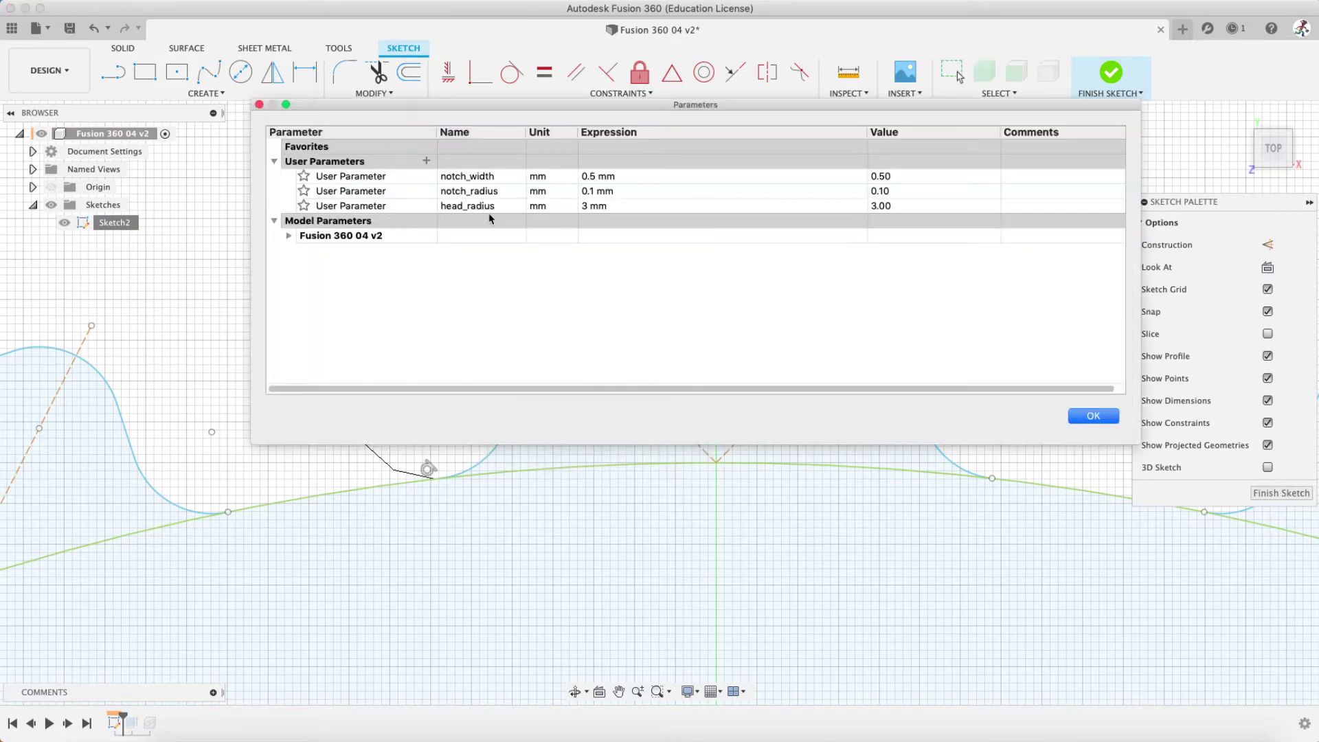
{"action": "left_click", "coordinate": [426, 160]}
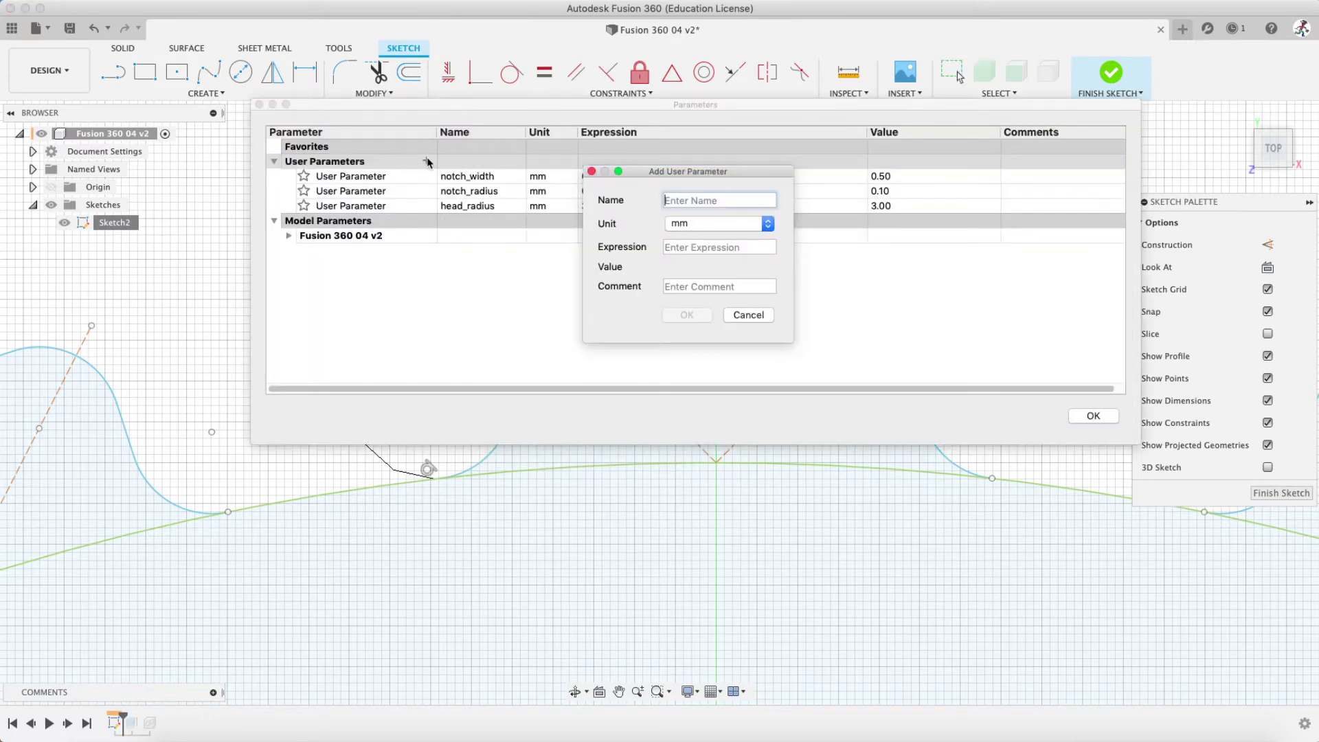
{"action": "type", "text": "notch_height"}
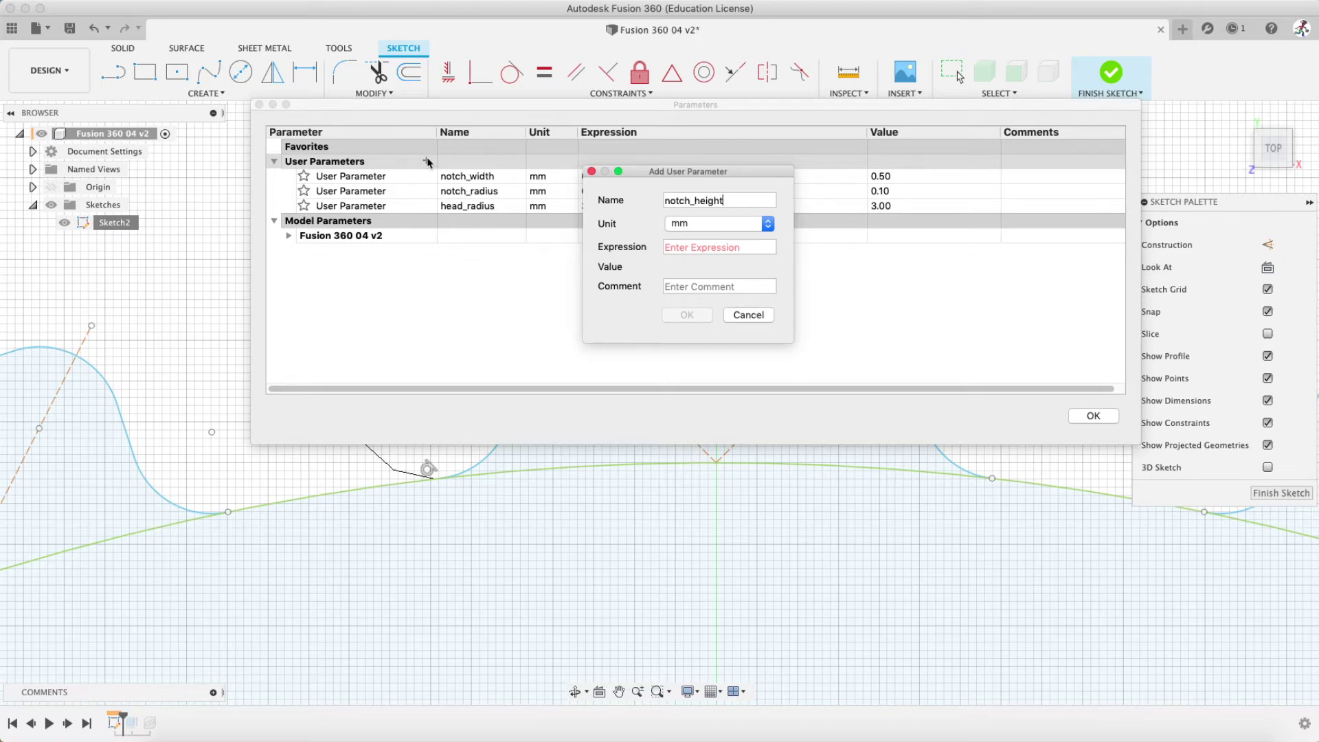
{"action": "left_click", "coordinate": [687, 247]}
{"action": "type", "text": ".25"}
{"action": "left_click", "coordinate": [677, 315]}
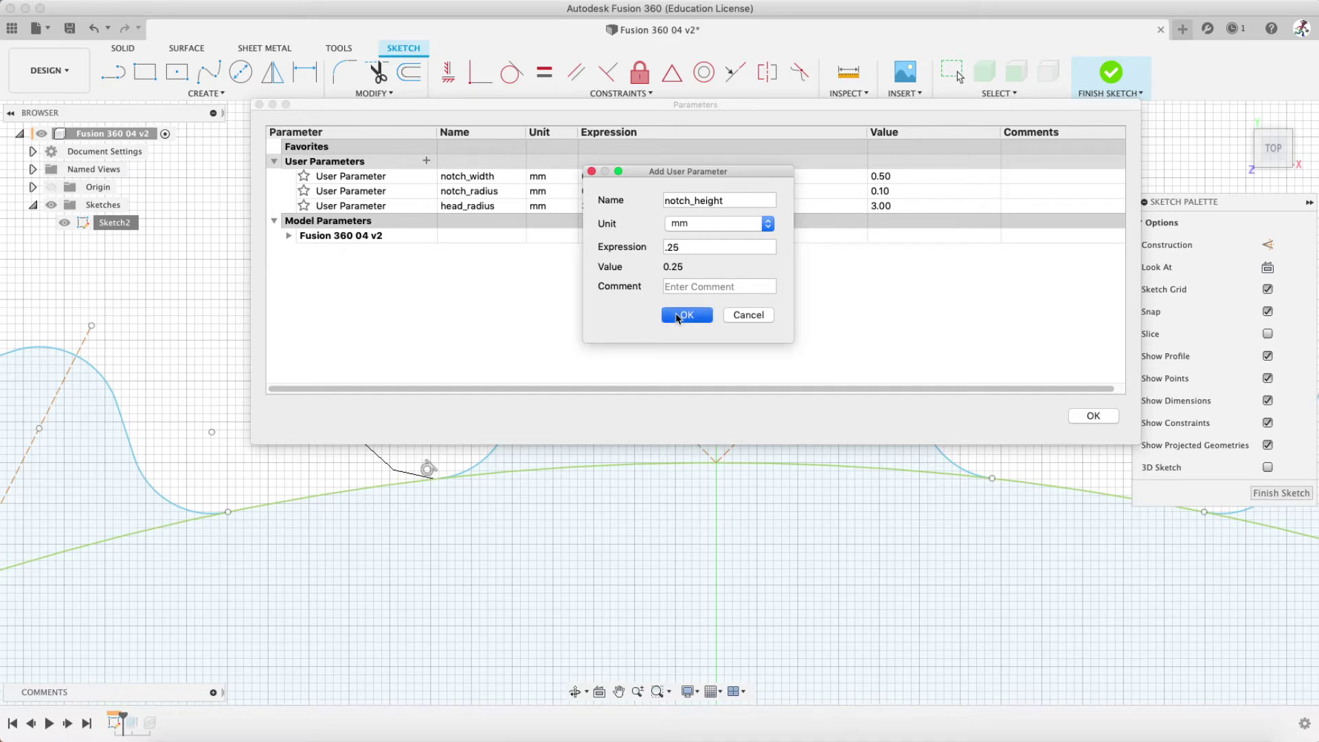
{"action": "left_click", "coordinate": [1094, 417]}
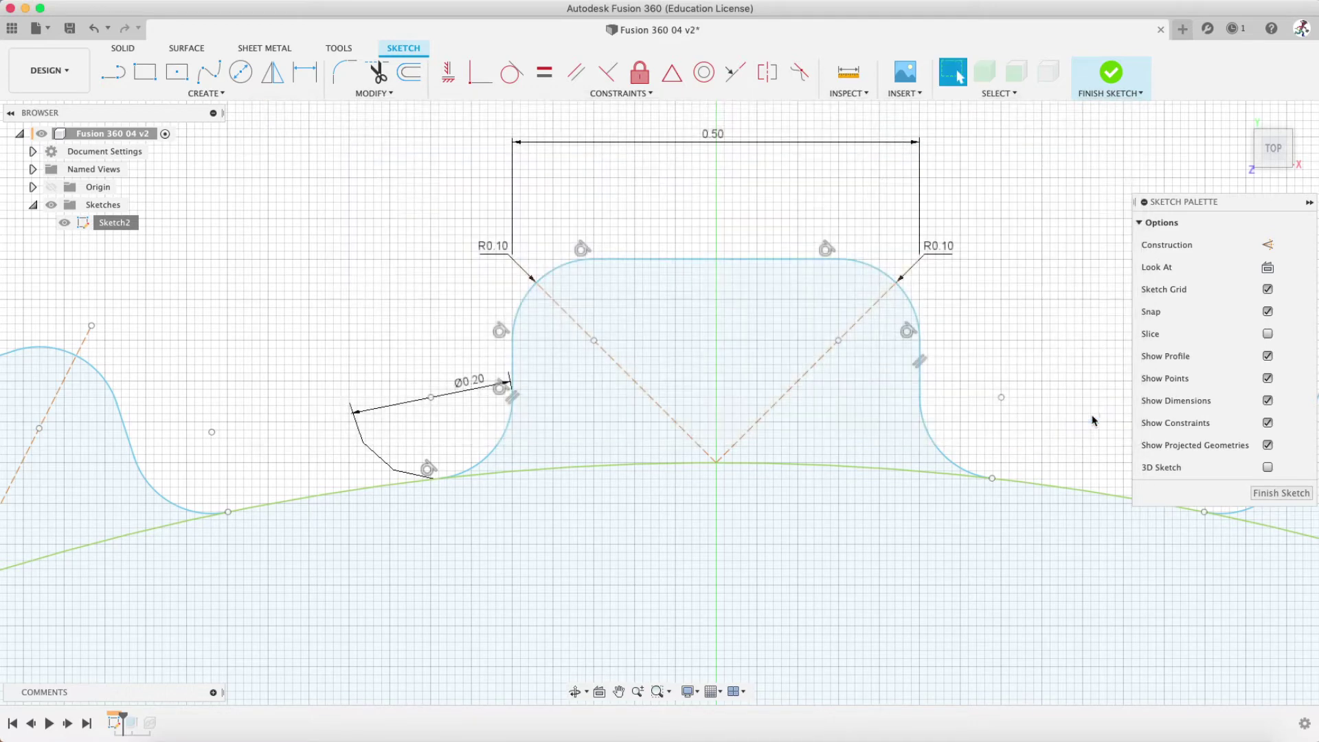
Examine the uppermost tooth's width dimension and the teeth arranged around the head
{"action": "scroll", "coordinate": [701, 271], "scroll_direction": "up", "scroll_amount": 2}
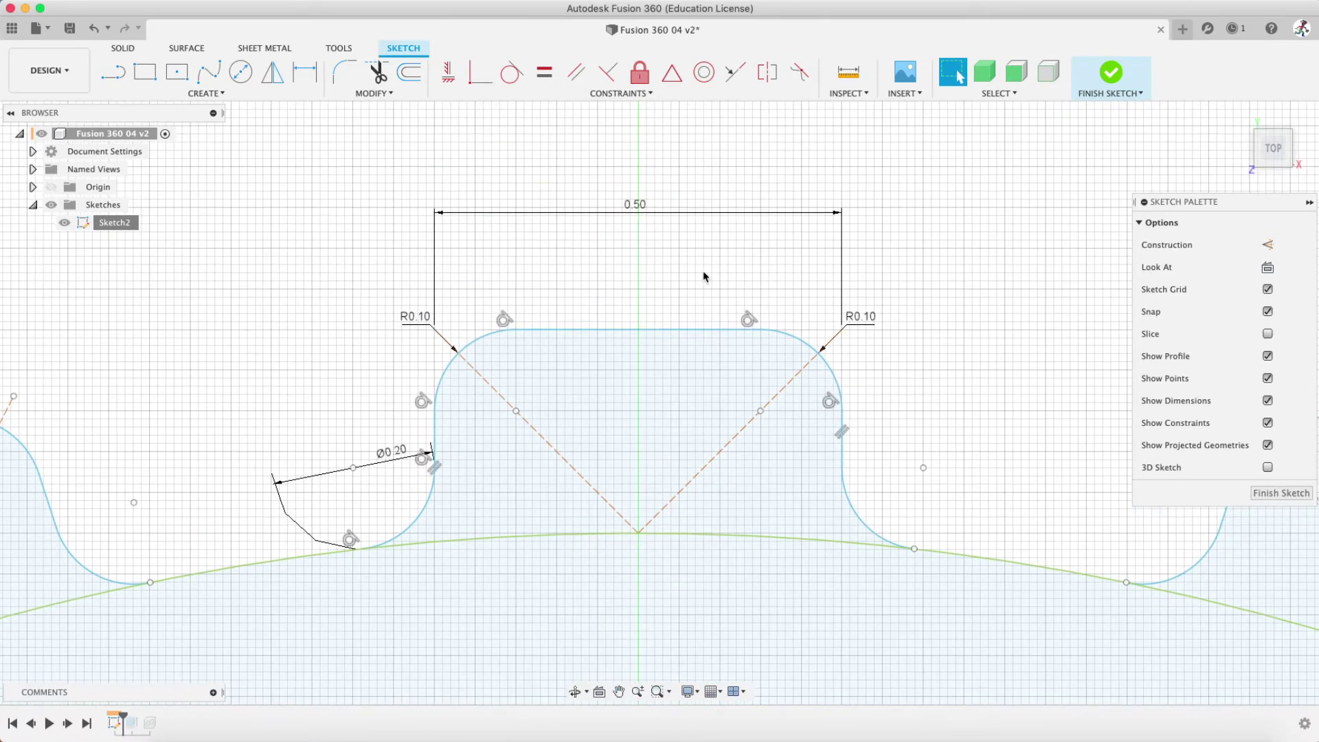
{"action": "left_click", "coordinate": [642, 208]}
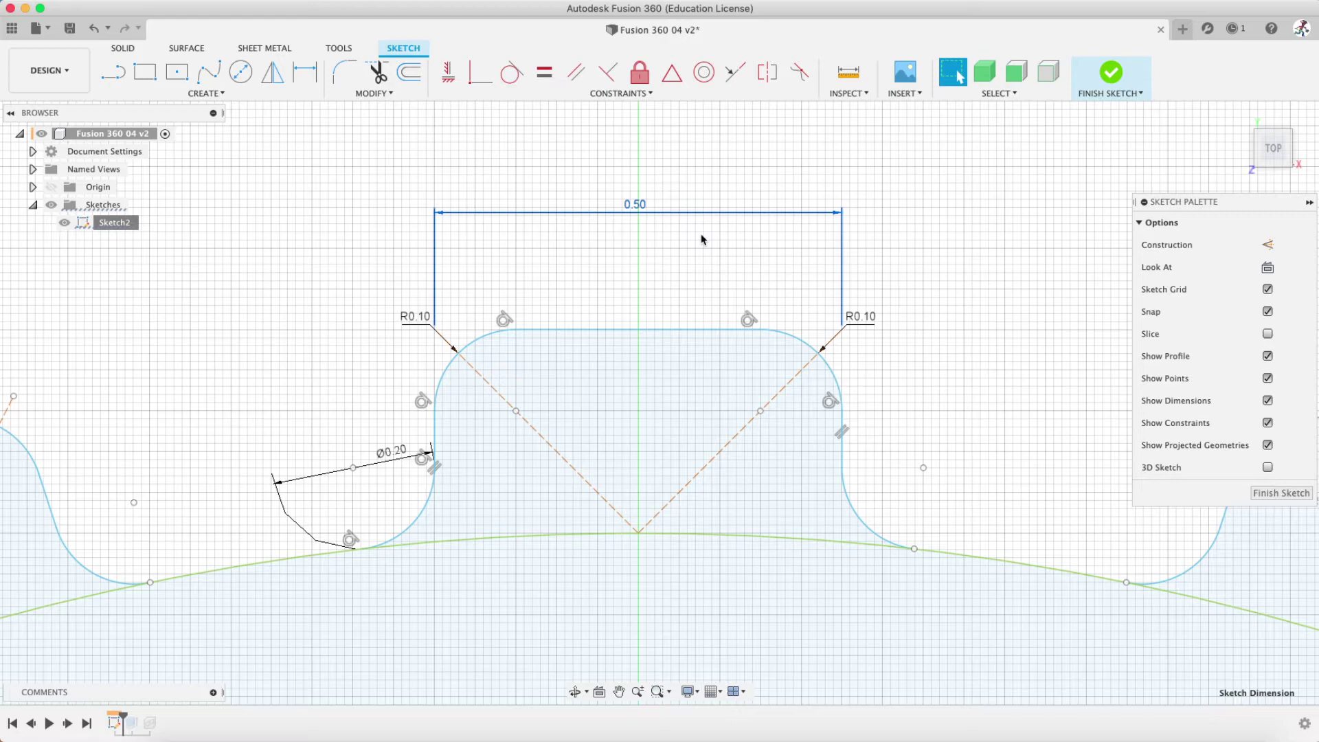
{"action": "scroll", "coordinate": [731, 274], "scroll_direction": "down", "scroll_amount": 10}
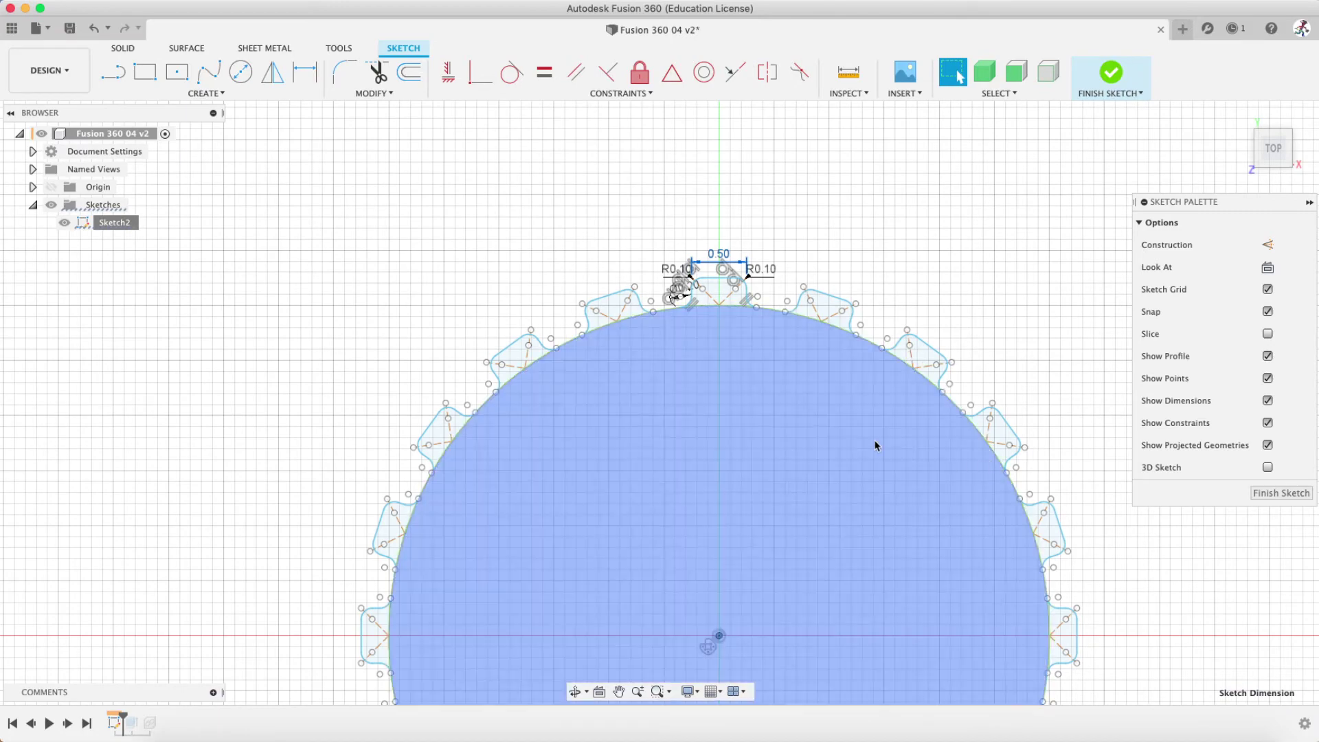
{"action": "scroll", "coordinate": [727, 260], "scroll_direction": "up", "scroll_amount": 5}
{"action": "scroll", "coordinate": [790, 230], "scroll_direction": "up", "scroll_amount": 6}
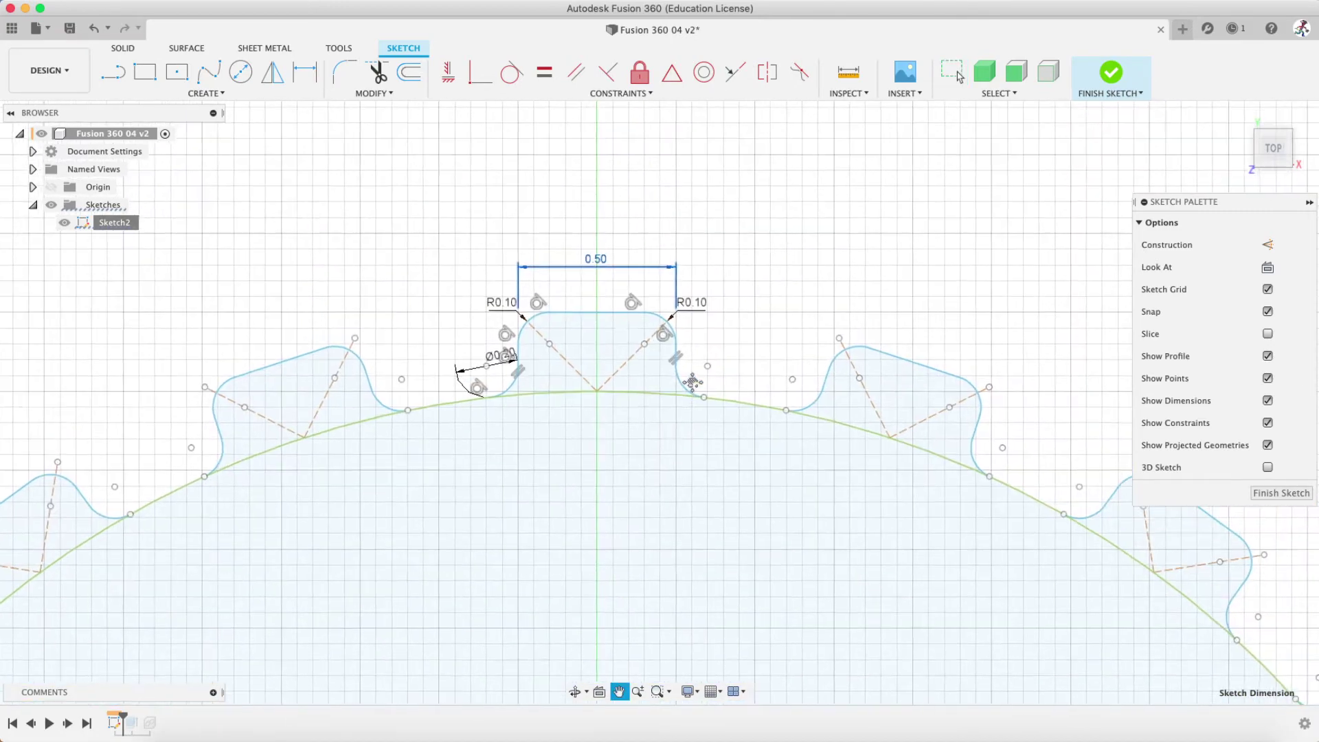
{"action": "middle_click_drag", "start_coordinate": [584, 290], "coordinate": [624, 309]}
{"action": "scroll", "coordinate": [624, 309], "scroll_direction": "up", "scroll_amount": 1}
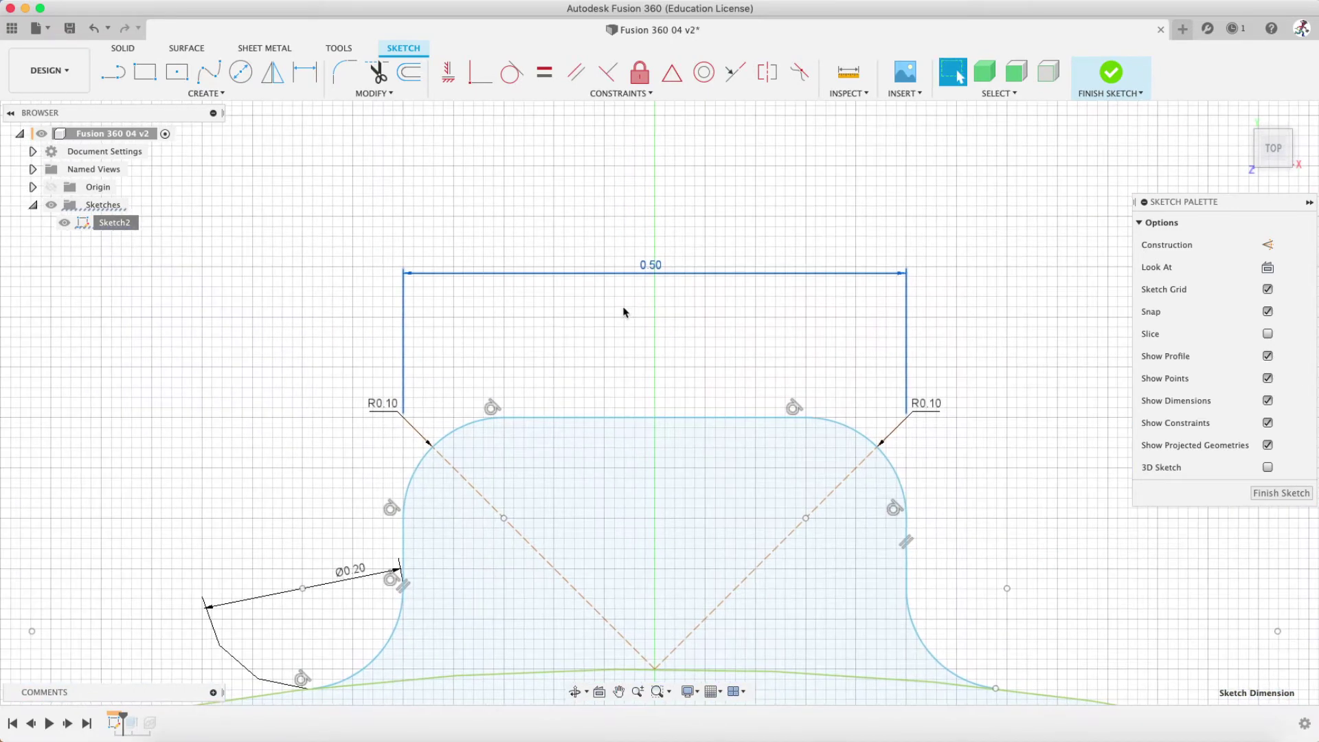
{"action": "scroll", "coordinate": [624, 308], "scroll_direction": "down", "scroll_amount": 2}
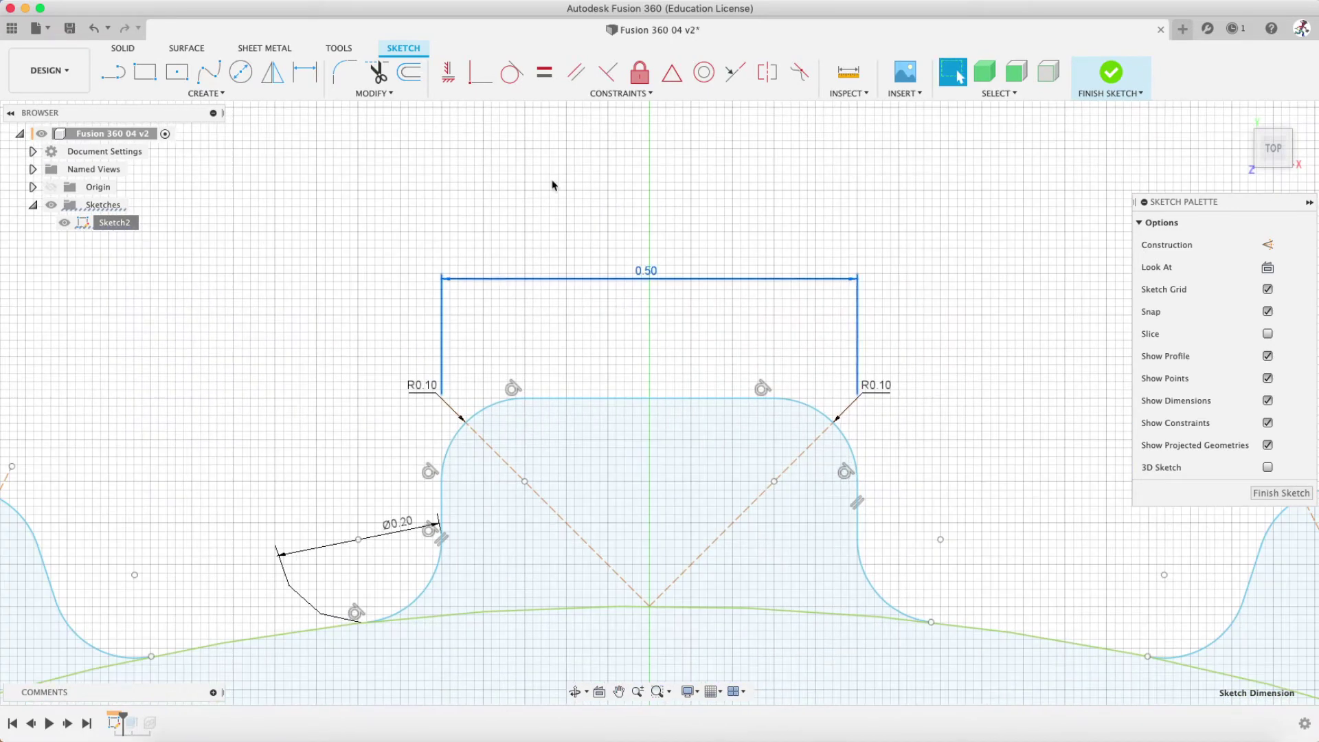
{"action": "left_click", "coordinate": [310, 77]}
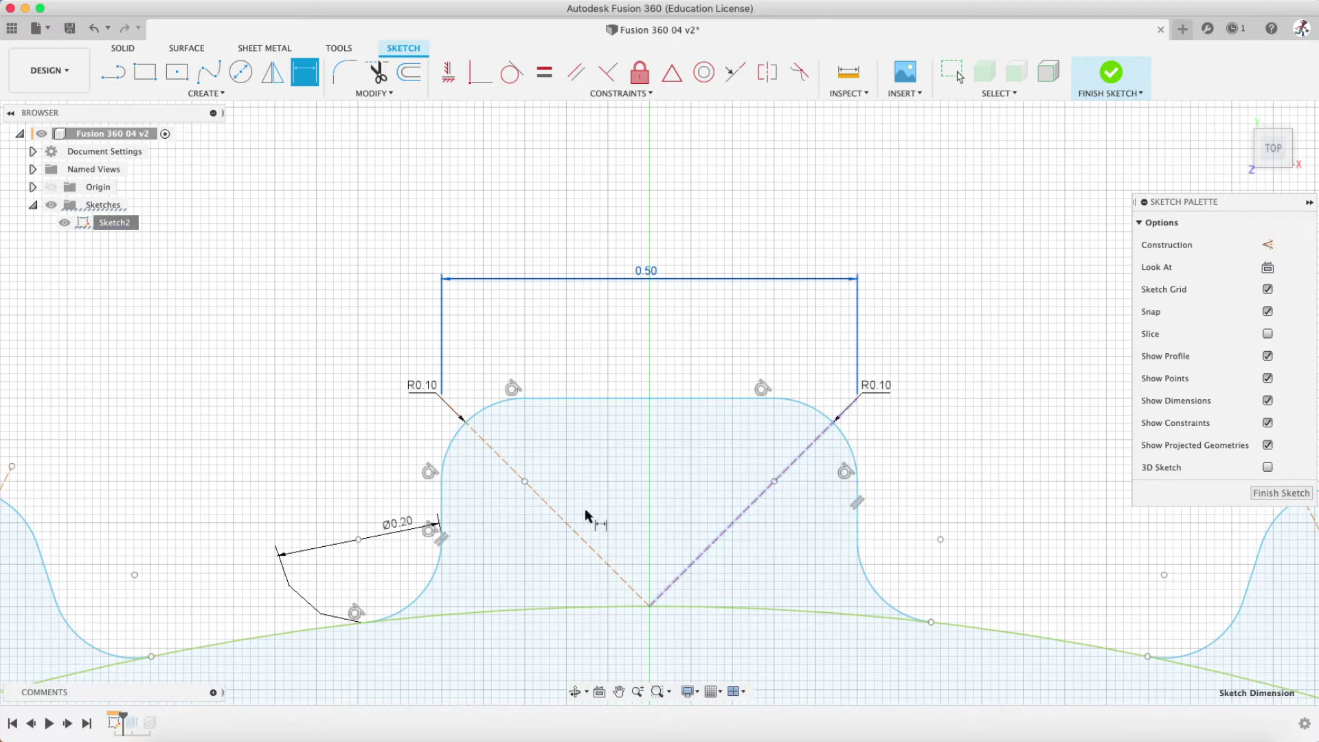
{"action": "left_click", "coordinate": [442, 499]}
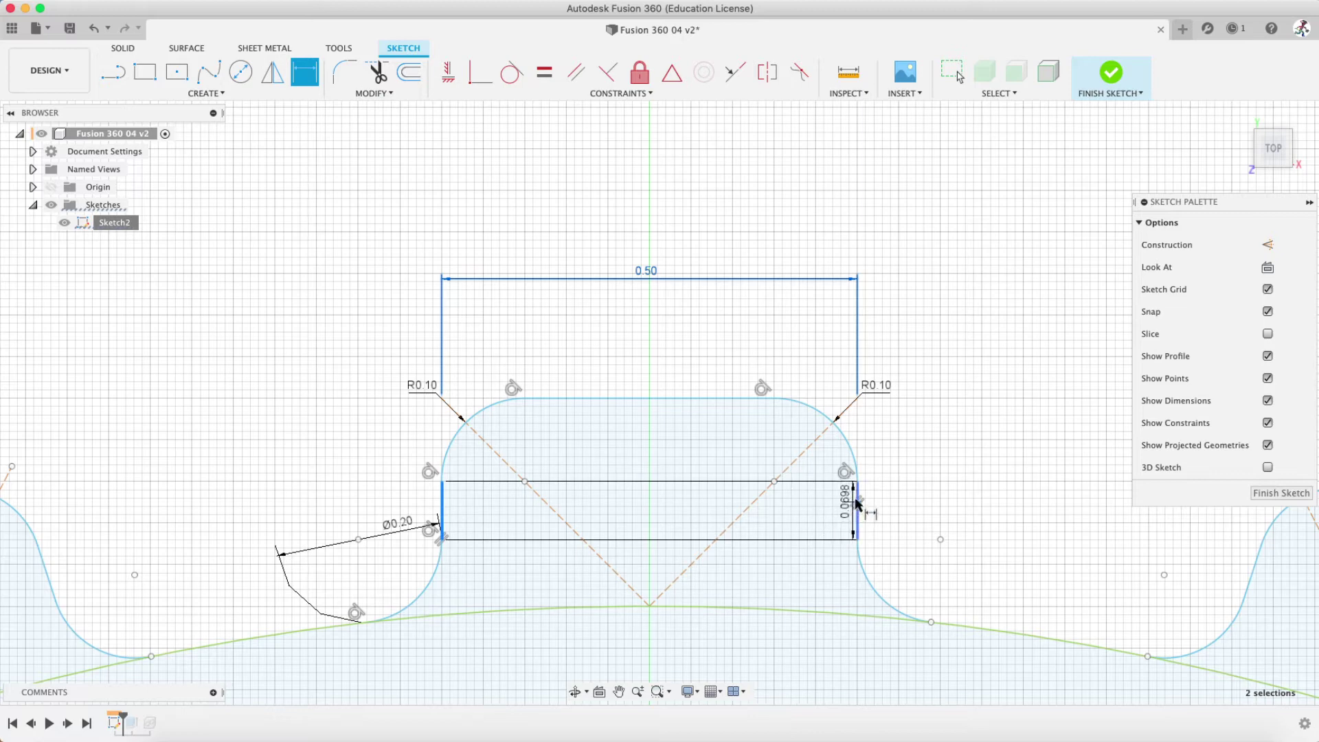
{"action": "key", "text": "Escape"}
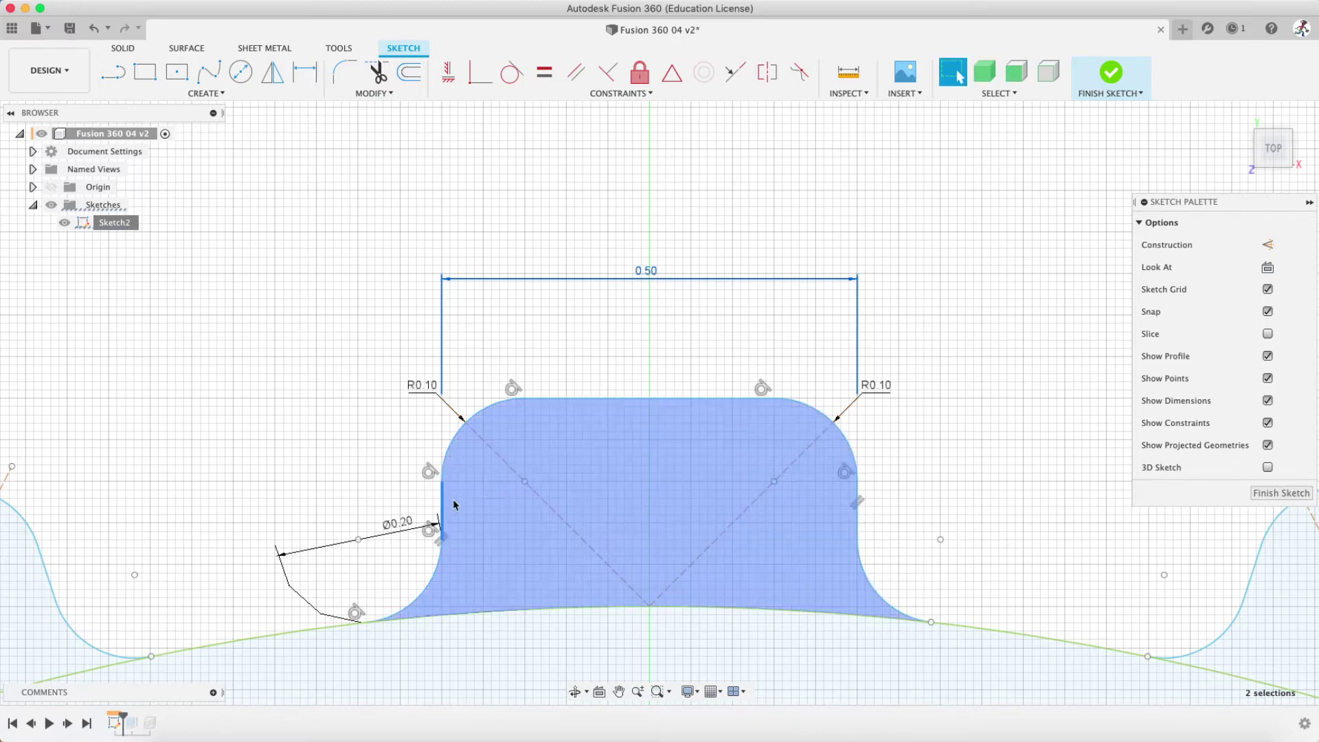
{"action": "left_click", "coordinate": [296, 66]}
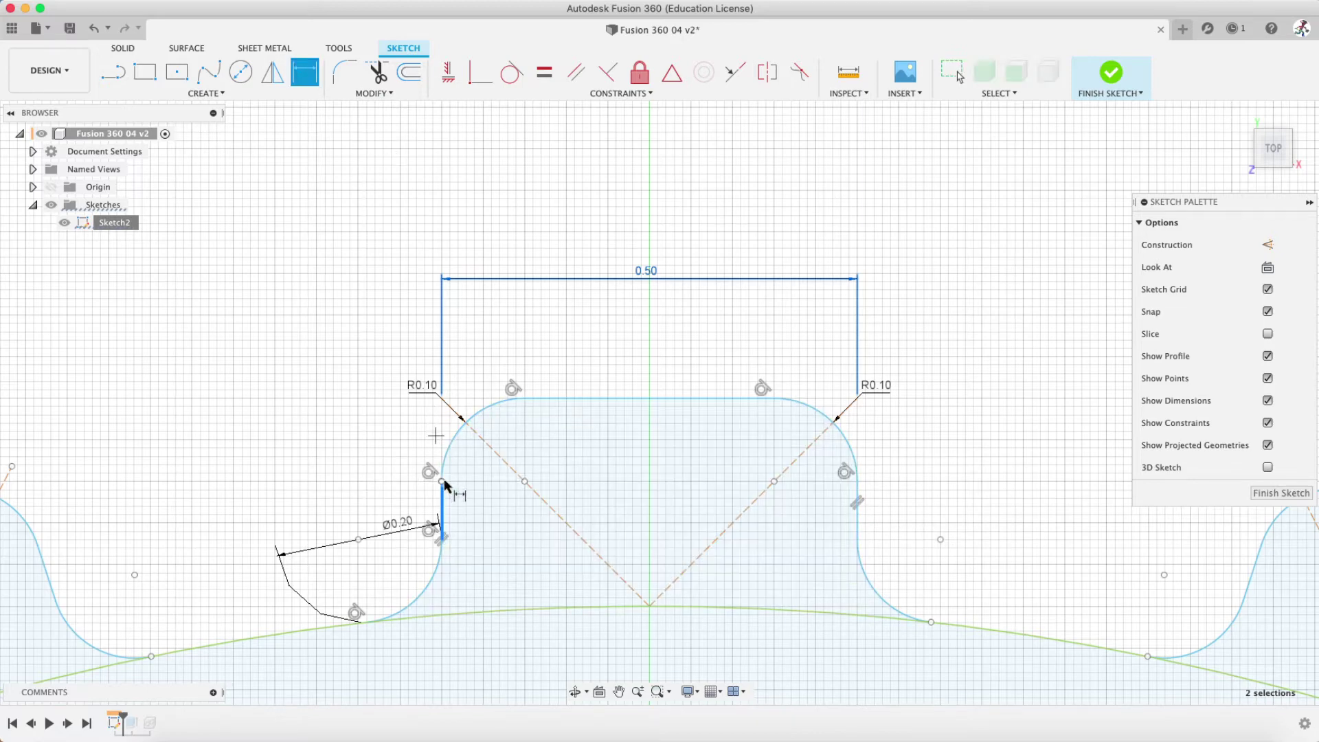
{"action": "key", "text": "Escape"}
{"action": "left_click", "coordinate": [304, 72]}
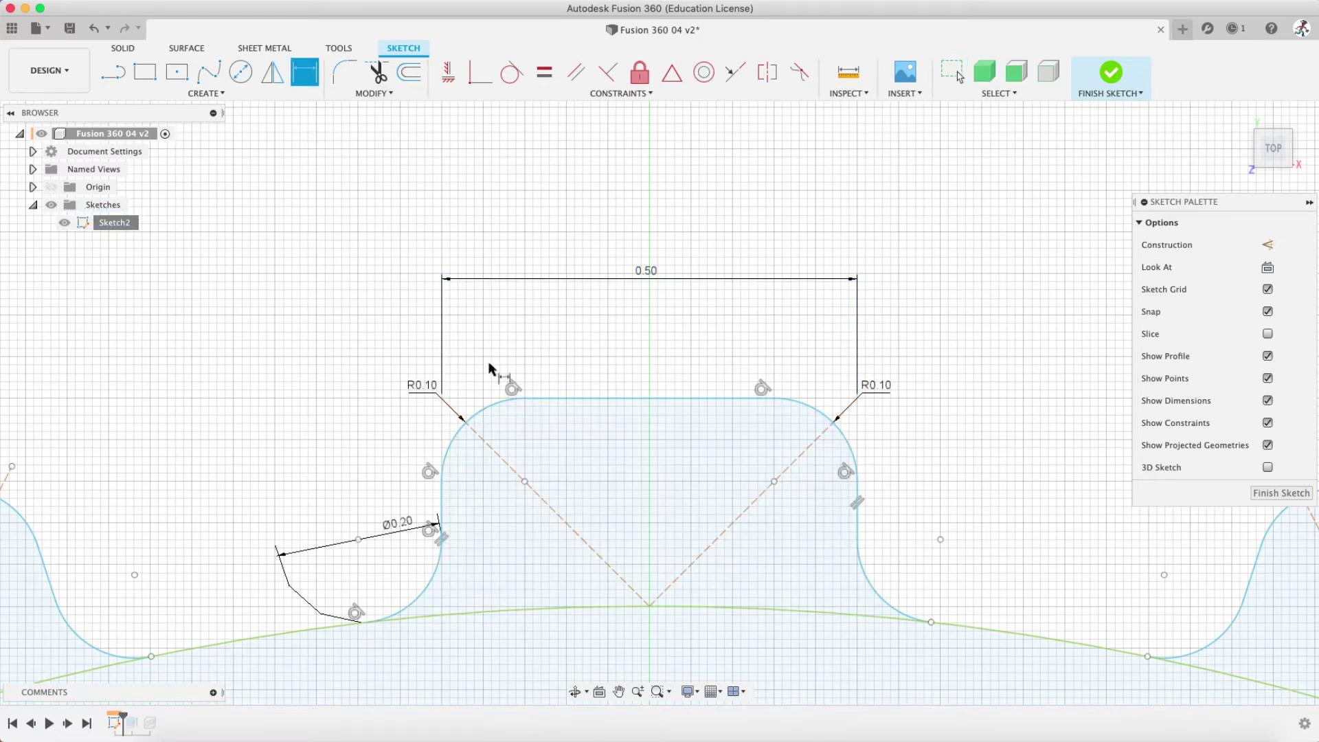
{"action": "left_click", "coordinate": [442, 481]}
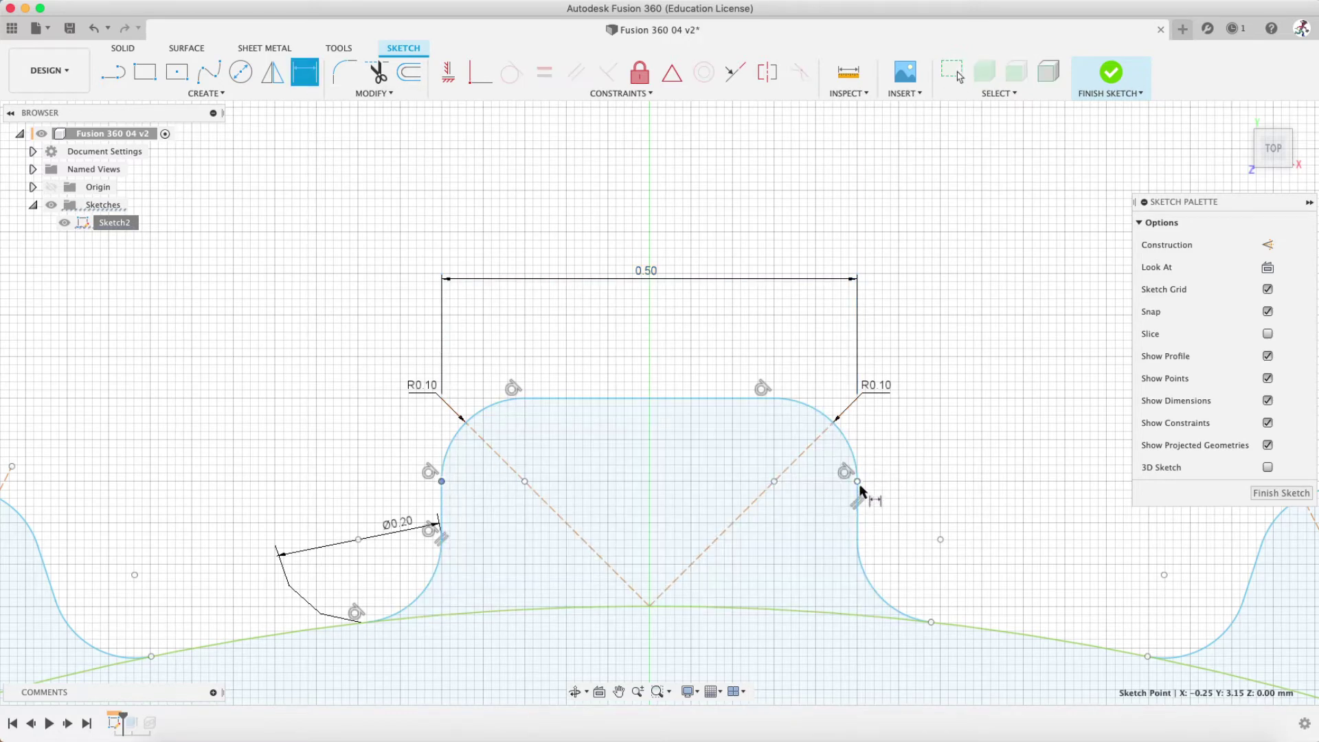
{"action": "left_click", "coordinate": [858, 482]}
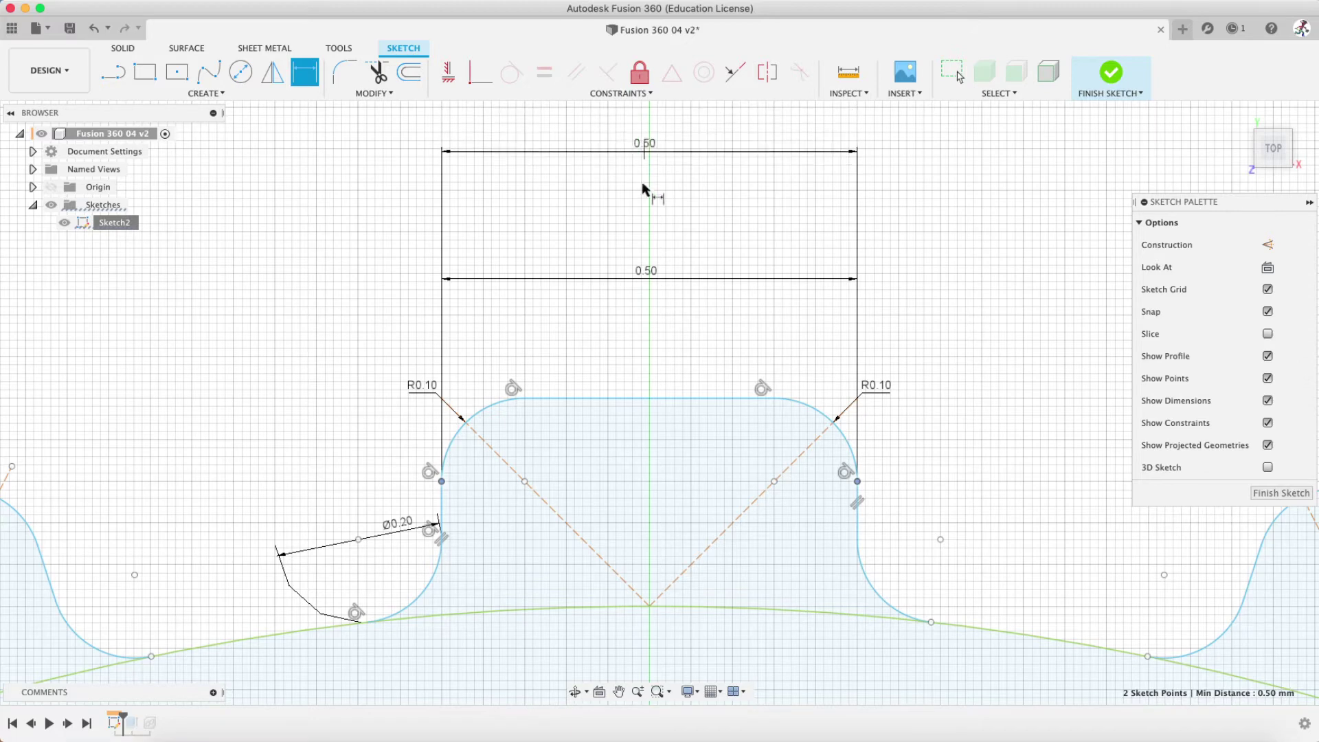
{"action": "key", "text": "Escape"}
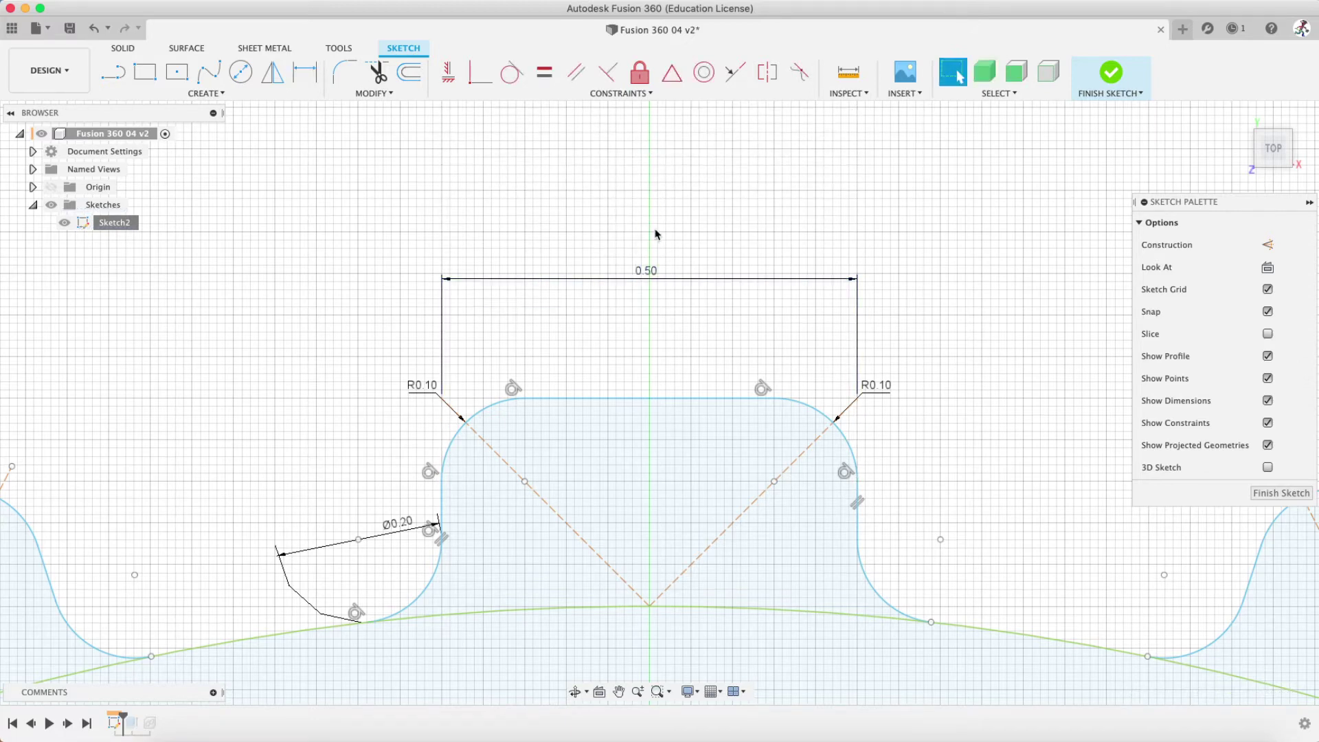
Set the uppermost tooth's width dimension to the user parameter notch_width
{"action": "double_click", "coordinate": [653, 271]}
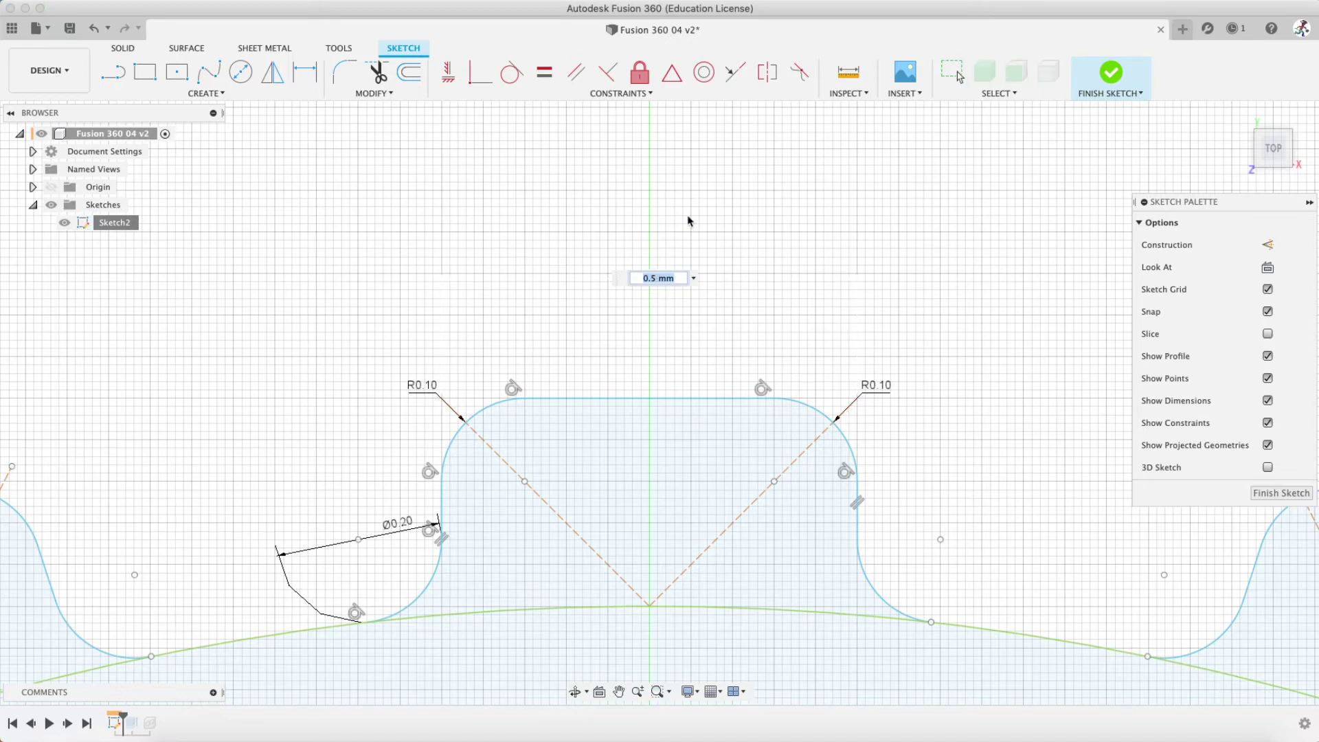
{"action": "type", "text": "no"}
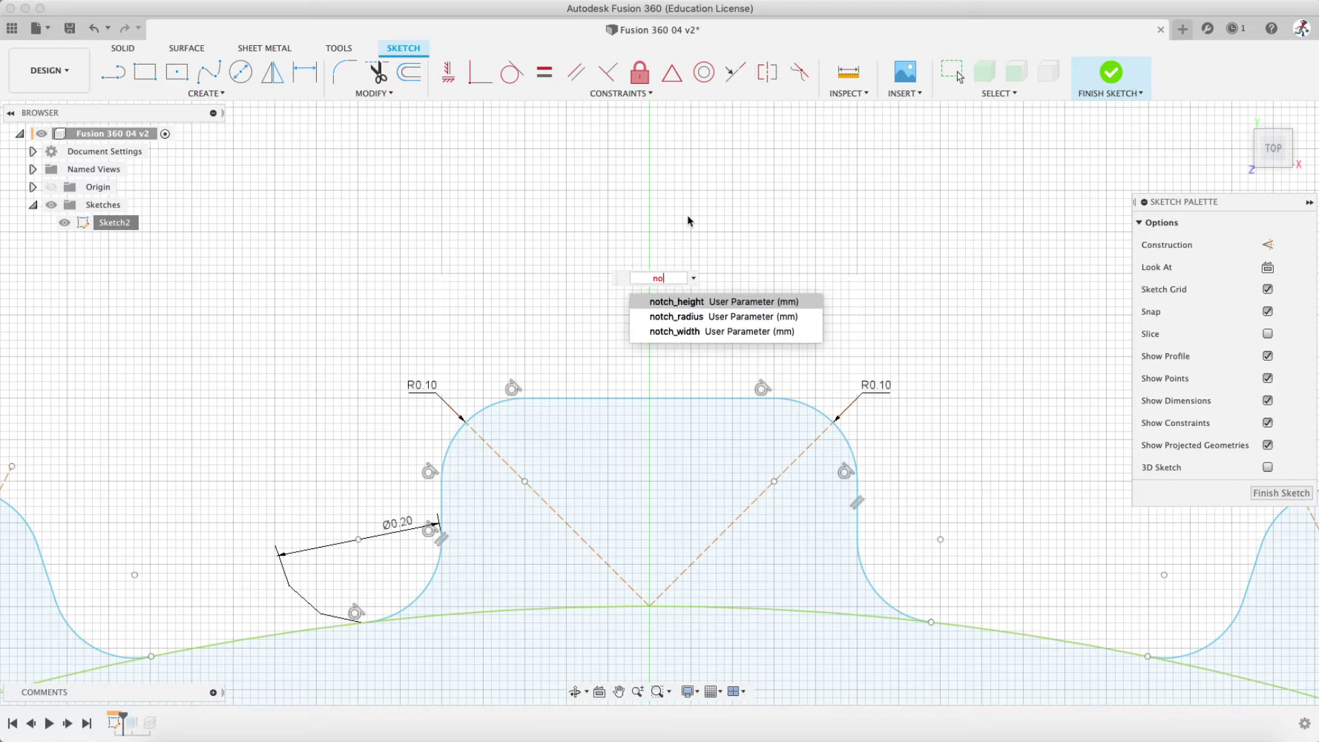
{"action": "key", "text": "Down"}
{"action": "key", "text": "Down"}
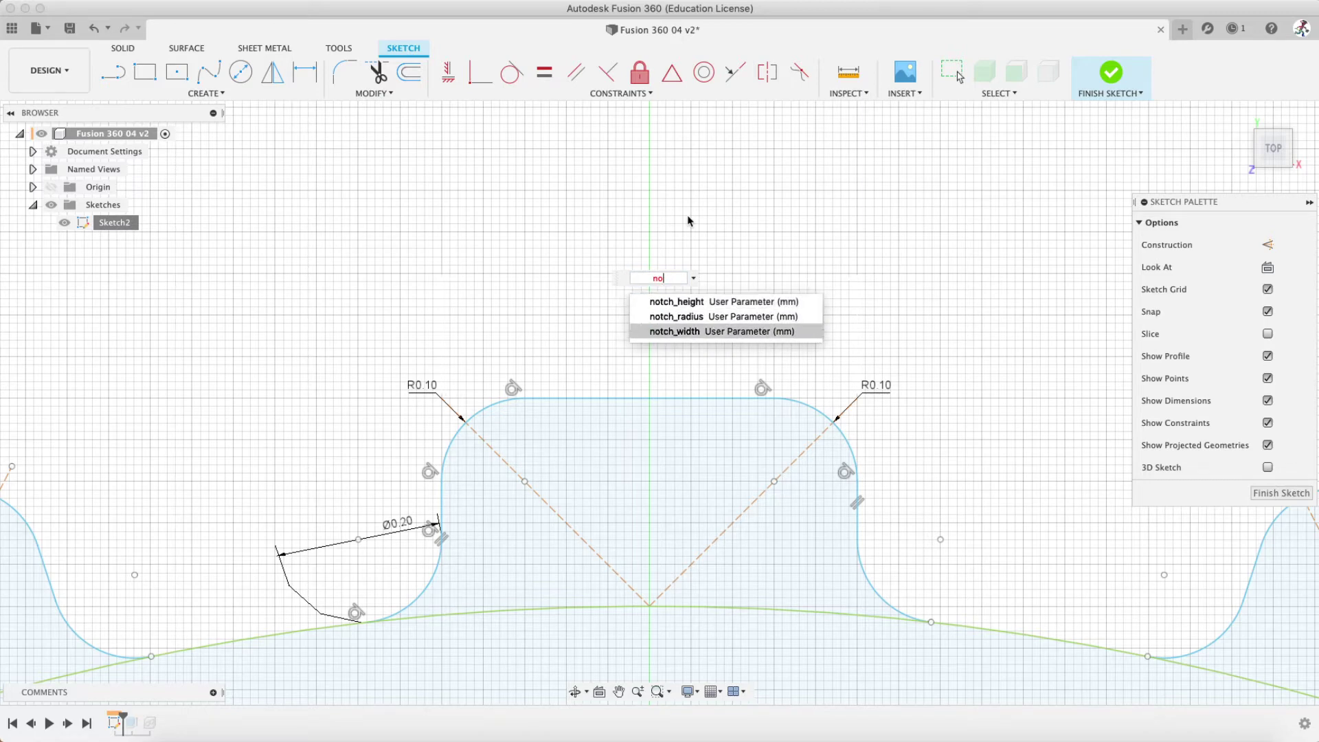
{"action": "key", "text": "Return"}
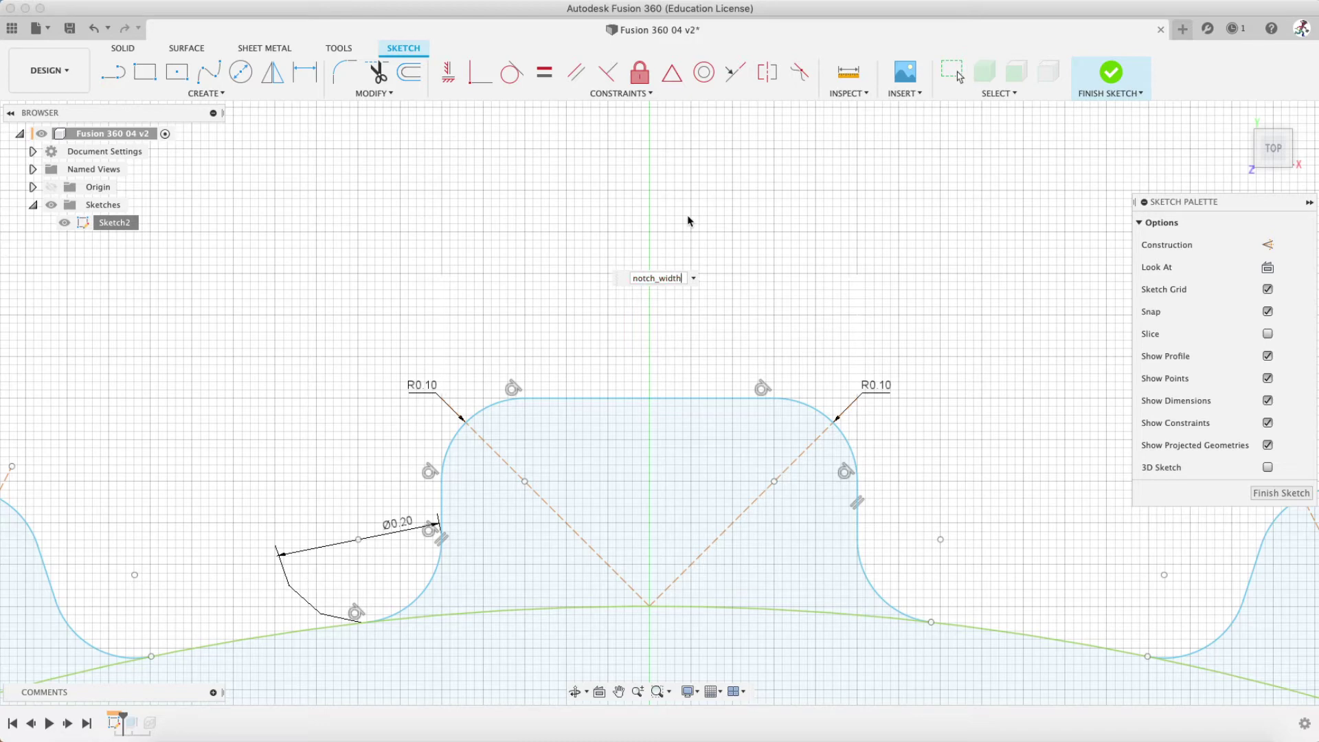
{"action": "key", "text": "Return"}
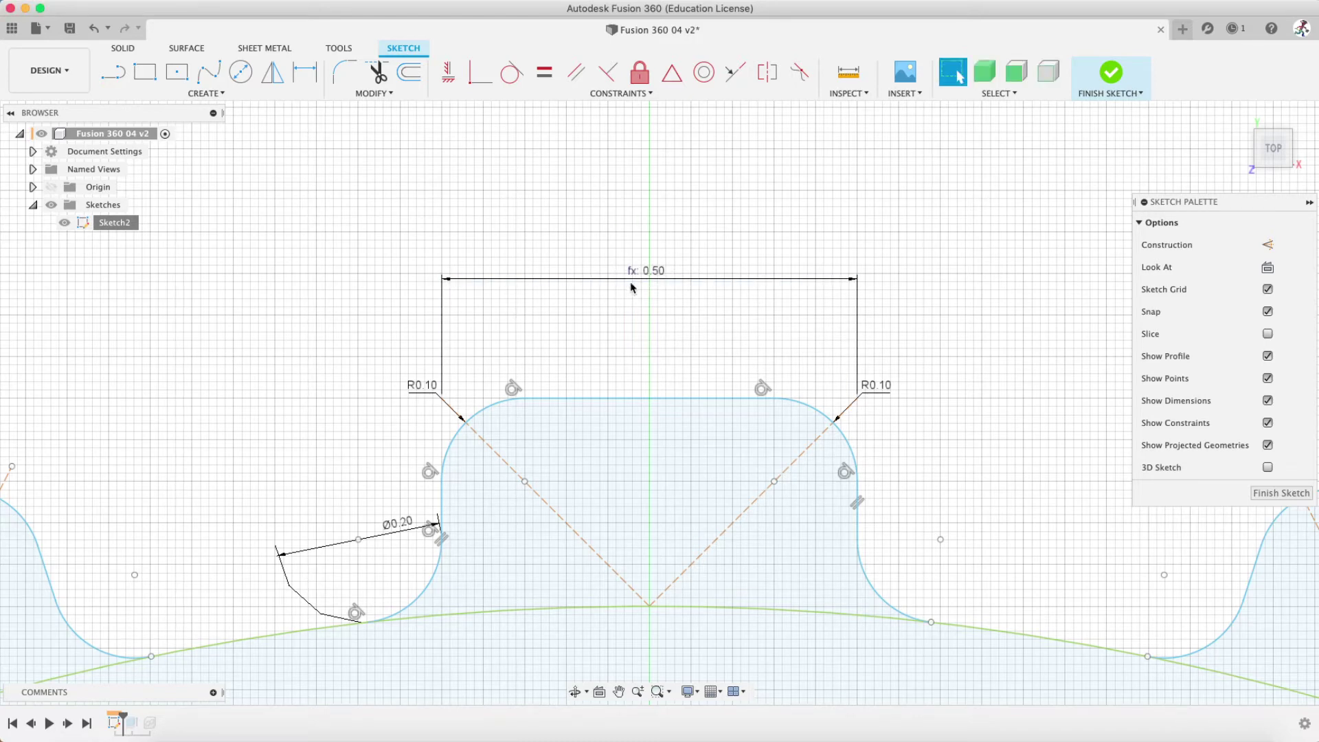
Set the radius of the uppermost tooth's right outer corner to the user parameter notch_radius
{"action": "left_click", "coordinate": [374, 92]}
{"action": "left_click", "coordinate": [357, 92]}
{"action": "double_click", "coordinate": [871, 386]}
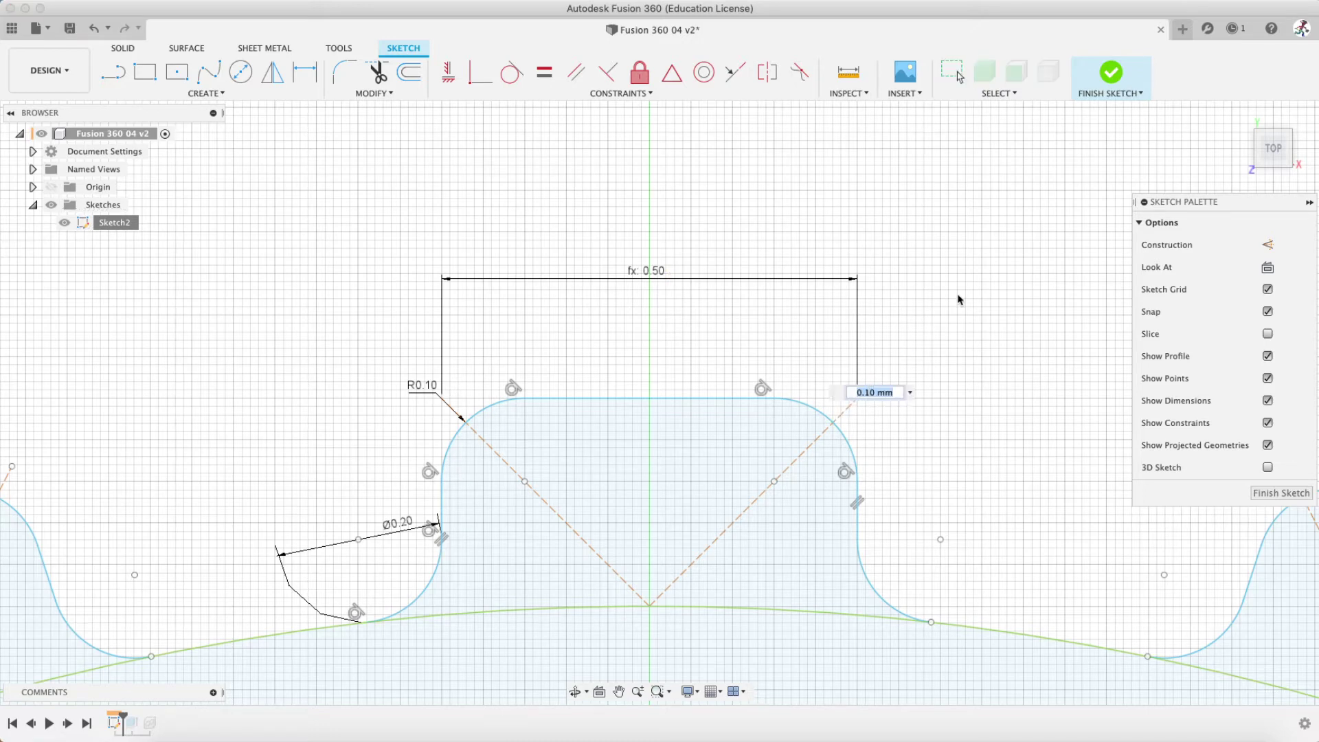
{"action": "type", "text": "not"}
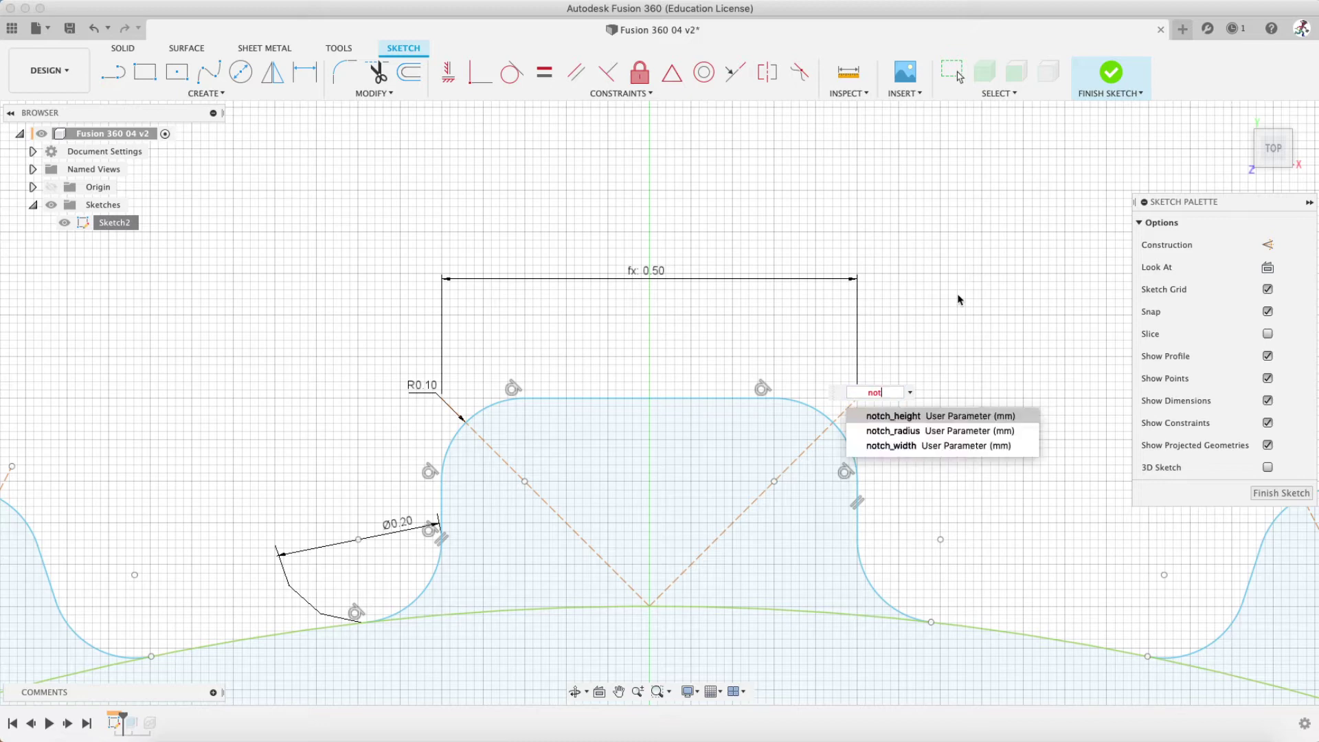
{"action": "key", "text": "Down"}
{"action": "key", "text": "Return"}
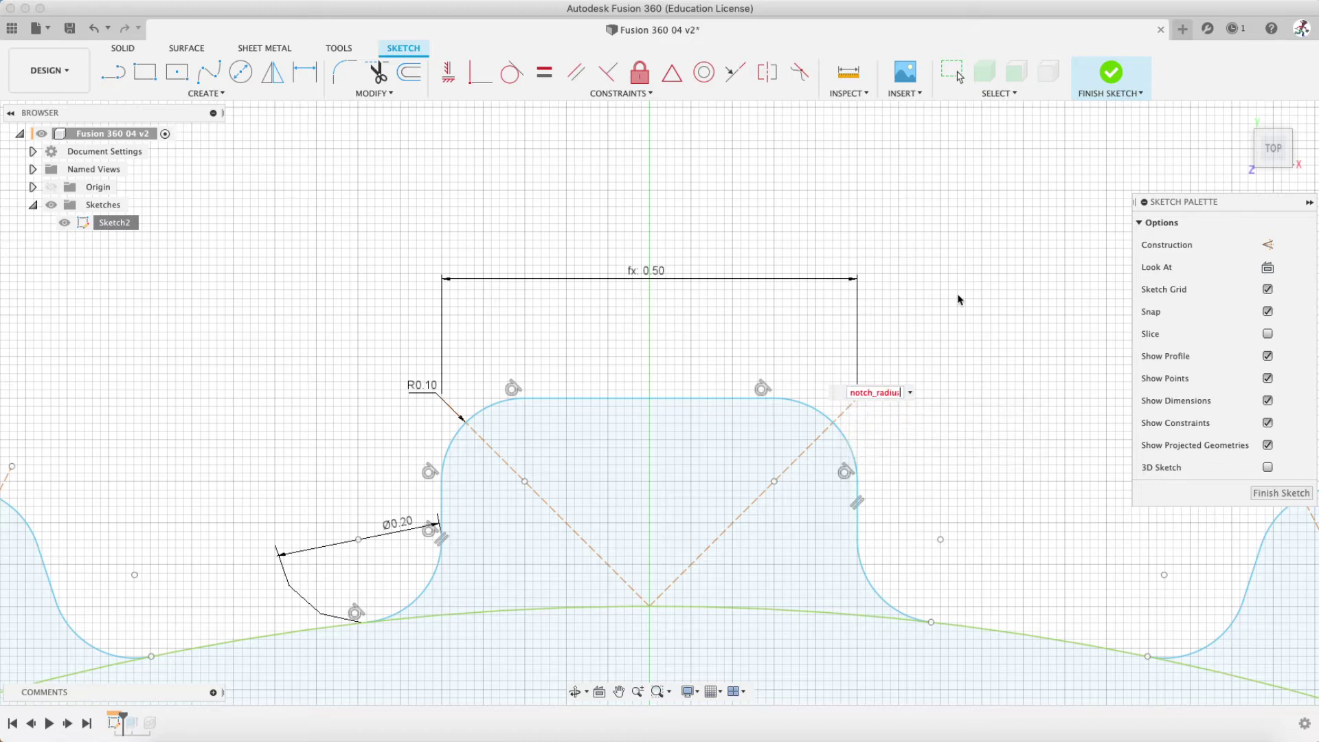
{"action": "key", "text": "Return"}
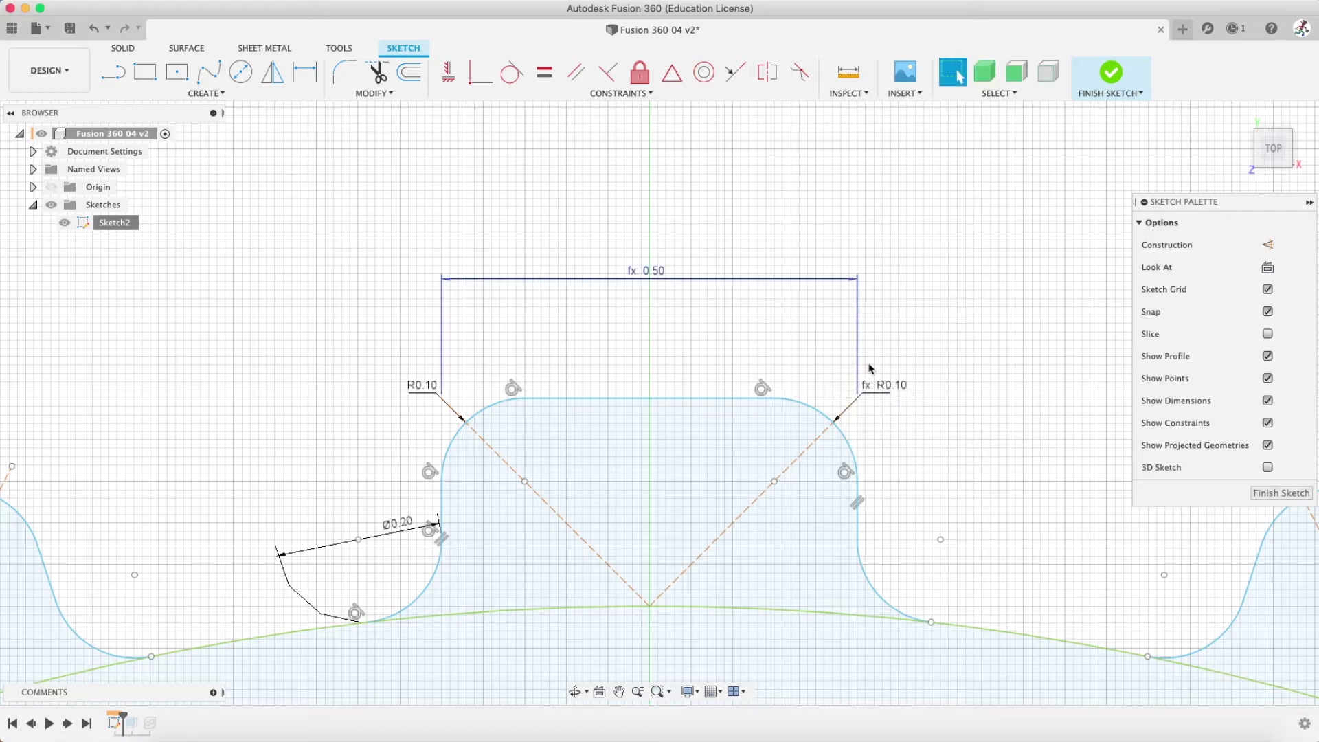
Set the radius of the uppermost tooth's left outer corner to the user parameter notch_radius
{"action": "double_click", "coordinate": [420, 386]}
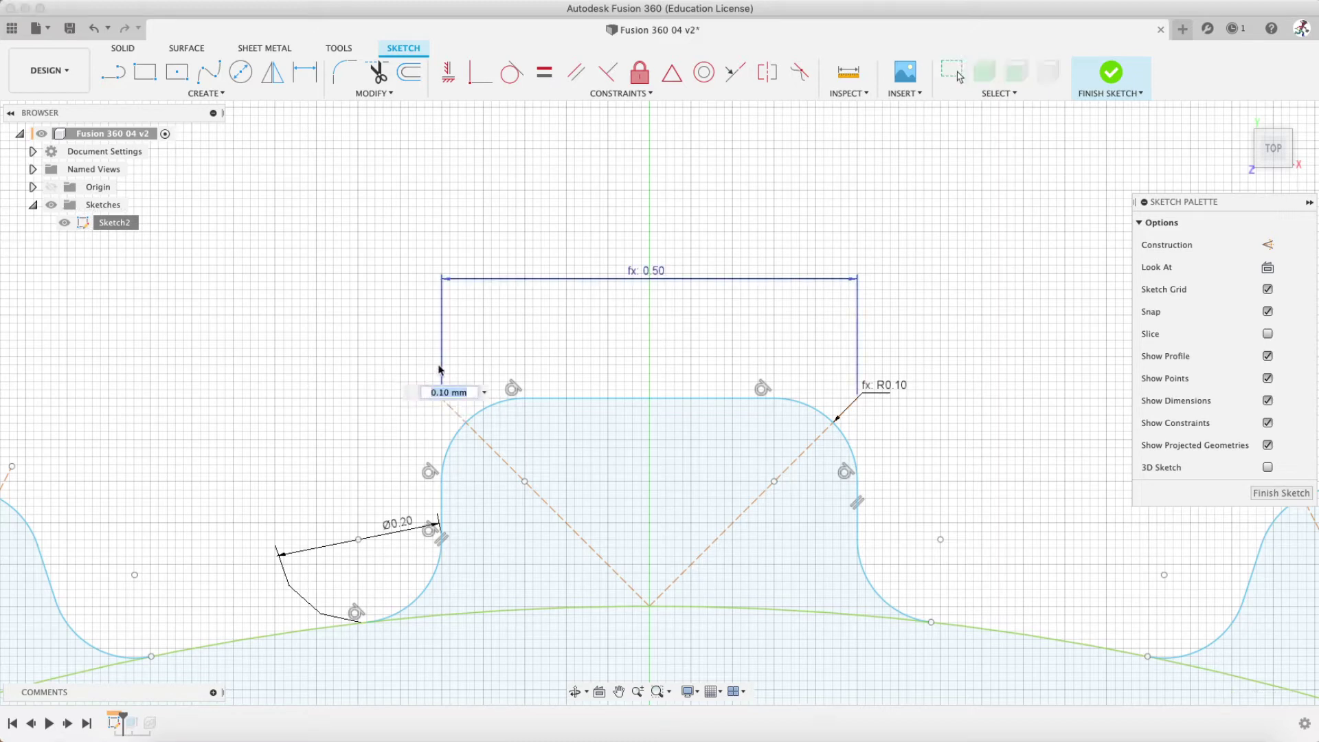
{"action": "type", "text": "n"}
{"action": "key", "text": "Down"}
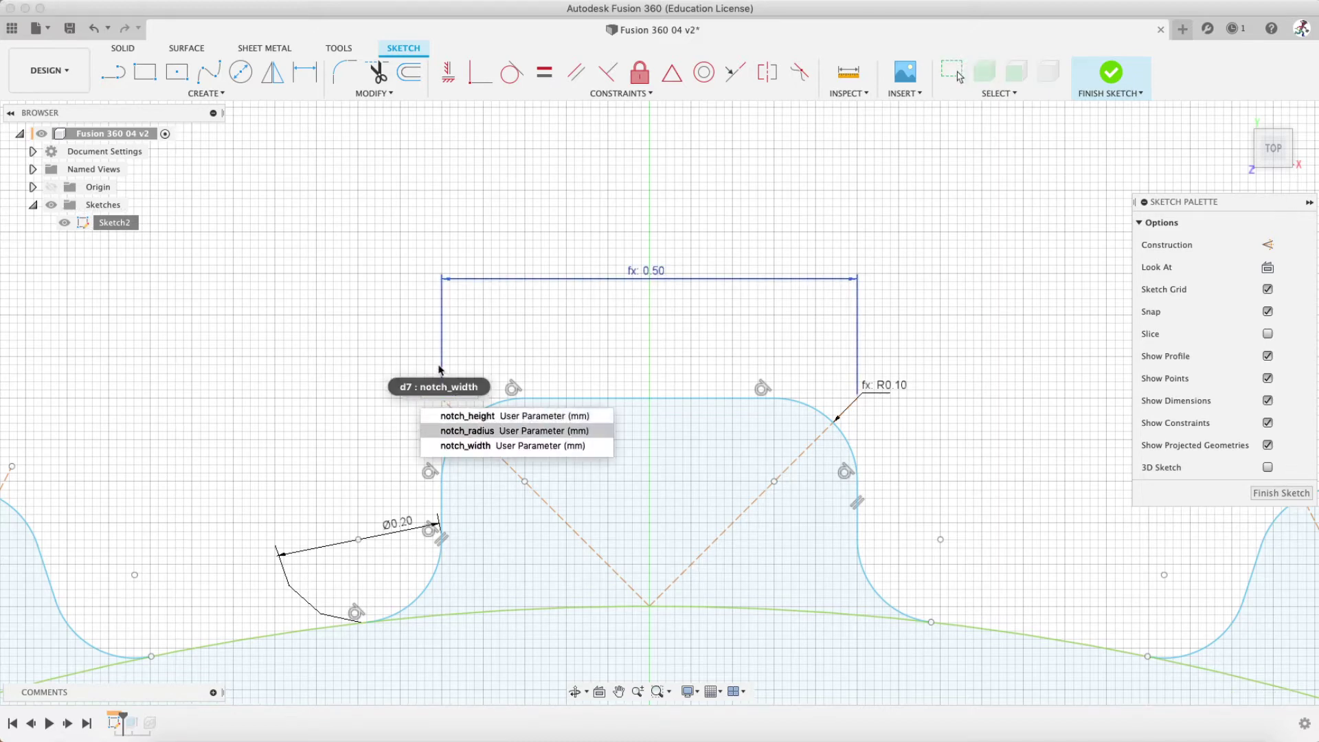
{"action": "key", "text": "Return"}
{"action": "key", "text": "Return"}
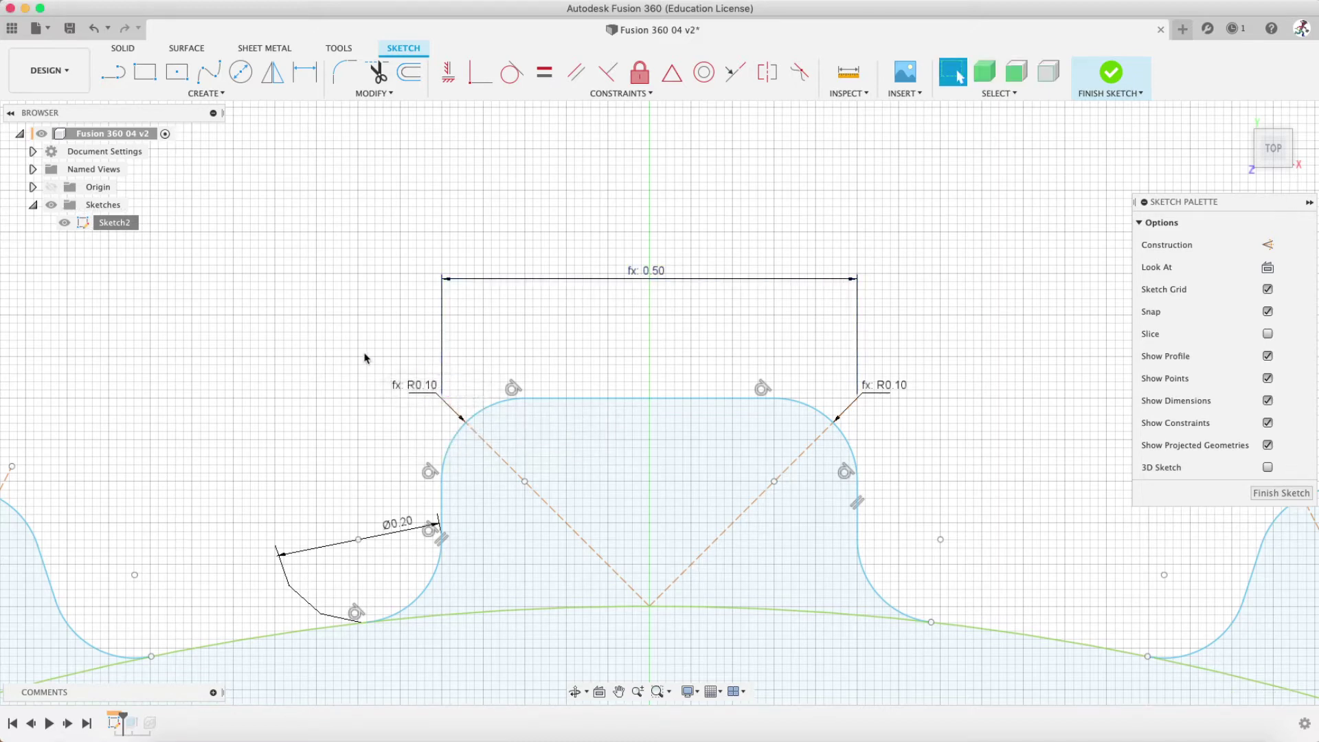
Set the diameter dimension of the fillet at the uppermost tooth's left base to the expression notch_radius*2
{"action": "middle_click_drag", "start_coordinate": [290, 437], "coordinate": [446, 253]}
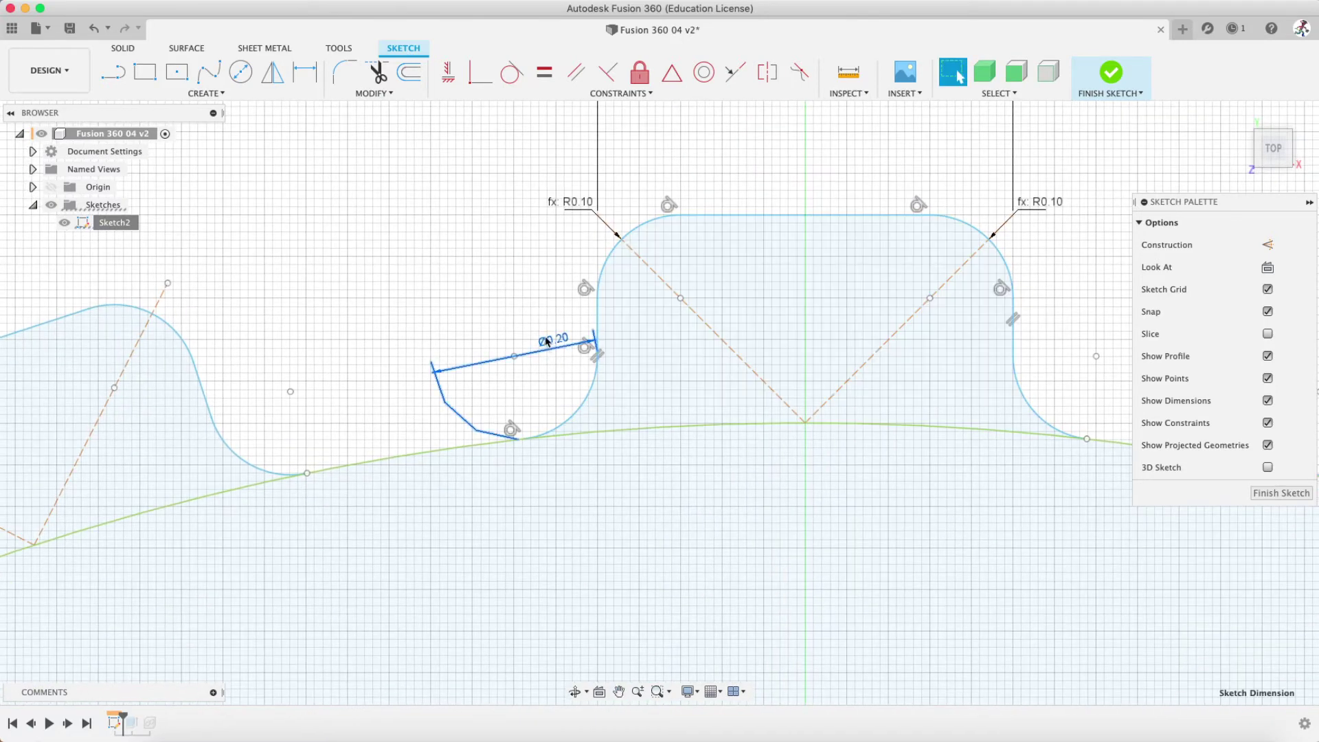
{"action": "double_click", "coordinate": [548, 338]}
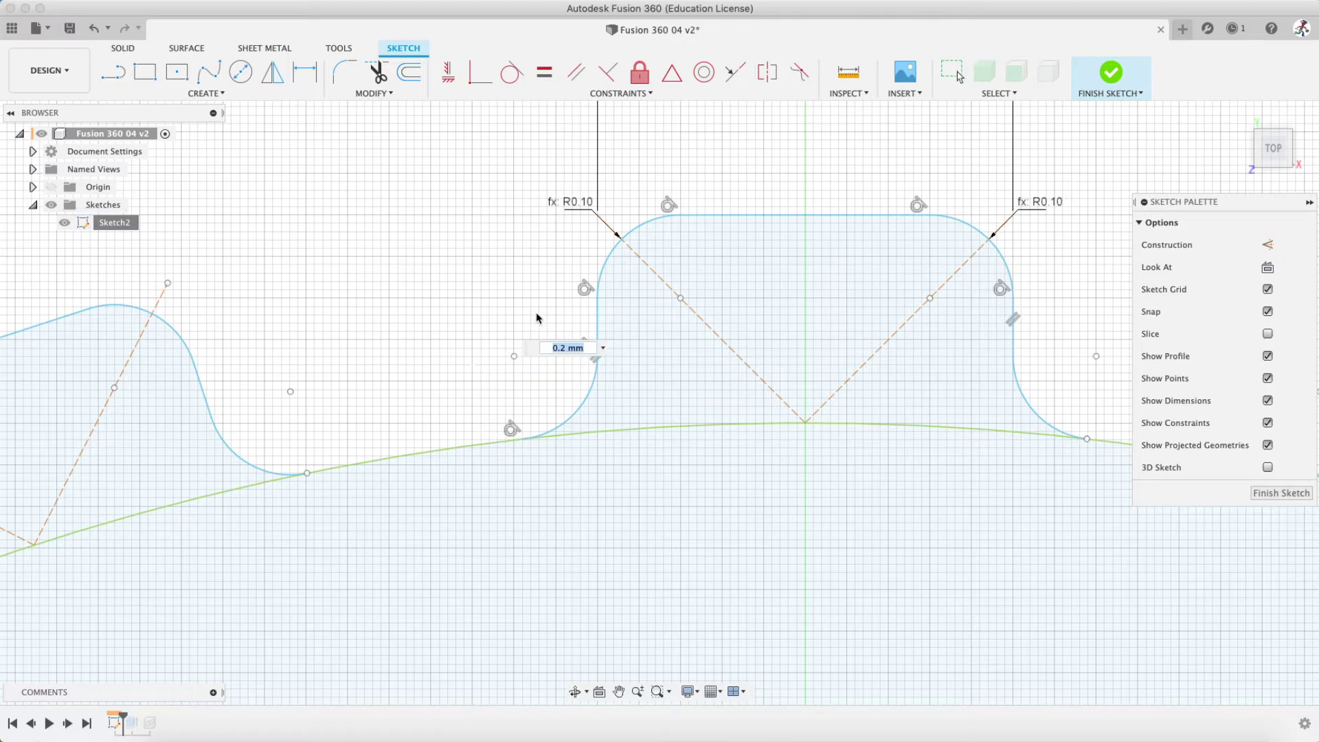
{"action": "type", "text": "not"}
{"action": "key", "text": "Down"}
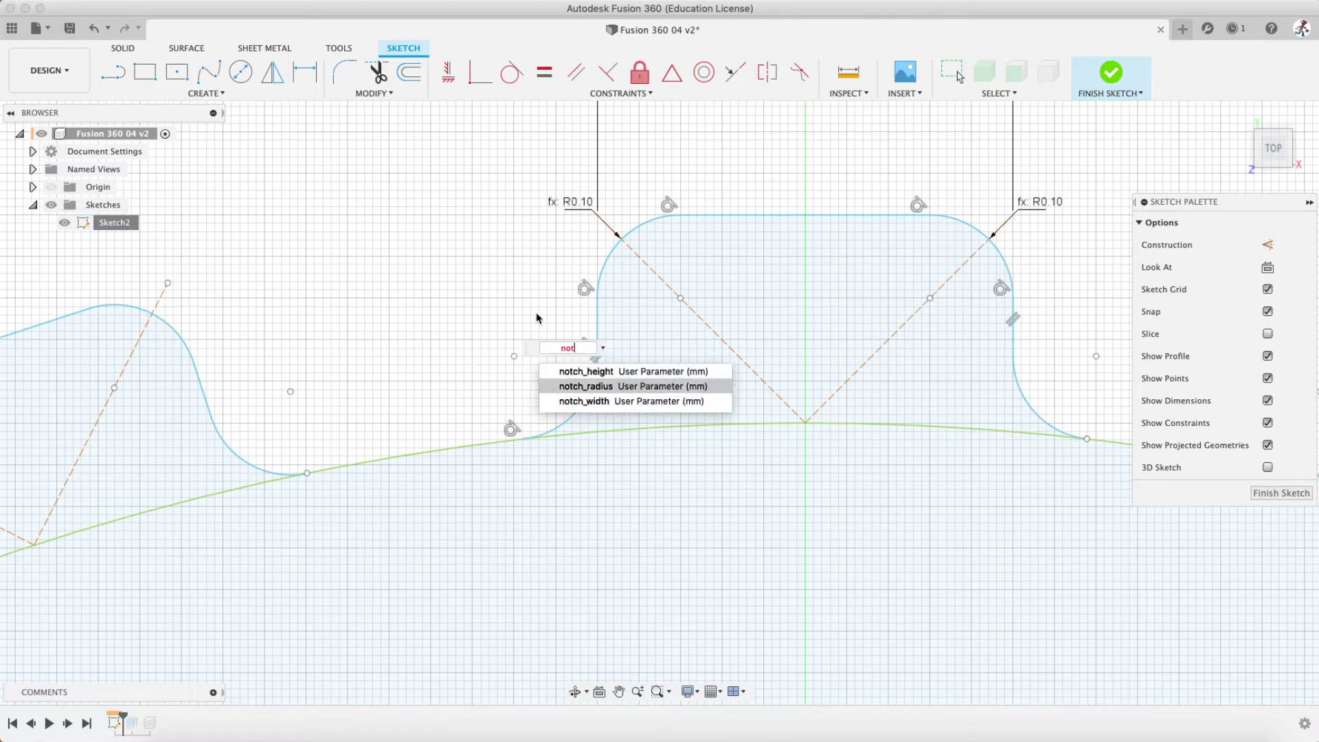
{"action": "key", "text": "Up"}
{"action": "key", "text": "Down"}
{"action": "key", "text": "Escape"}
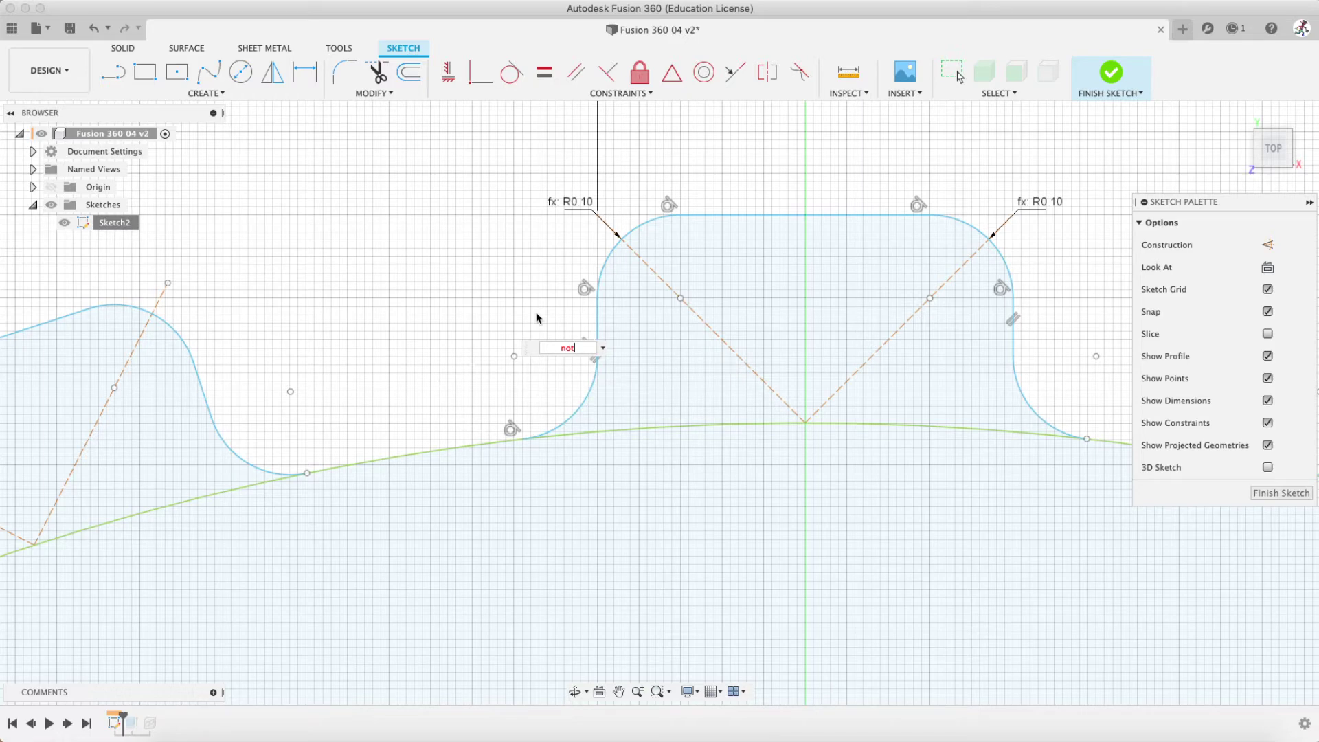
{"action": "type", "text": "ch"}
{"action": "key", "text": "Down"}
{"action": "key", "text": "Return"}
{"action": "type", "text": "*2"}
{"action": "key", "text": "BackSpace"}
{"action": "key", "text": "BackSpace"}
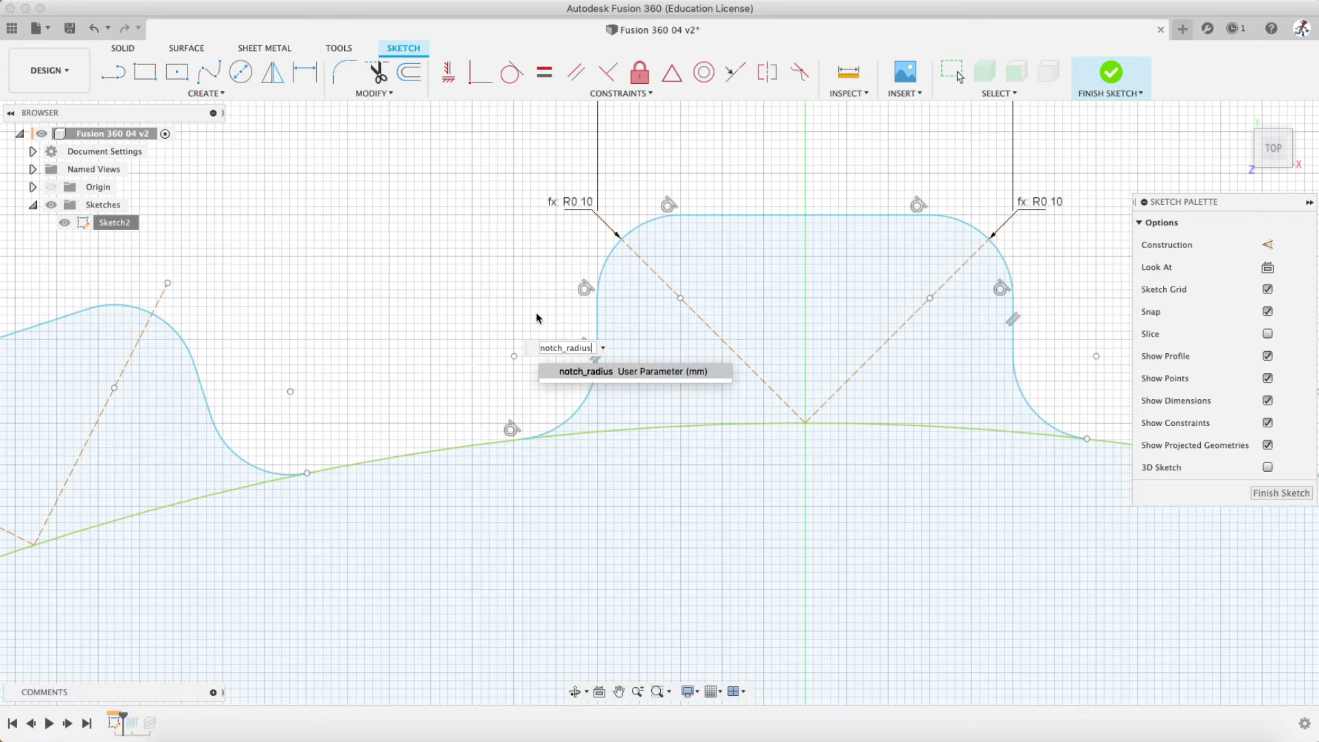
{"action": "type", "text": "x"}
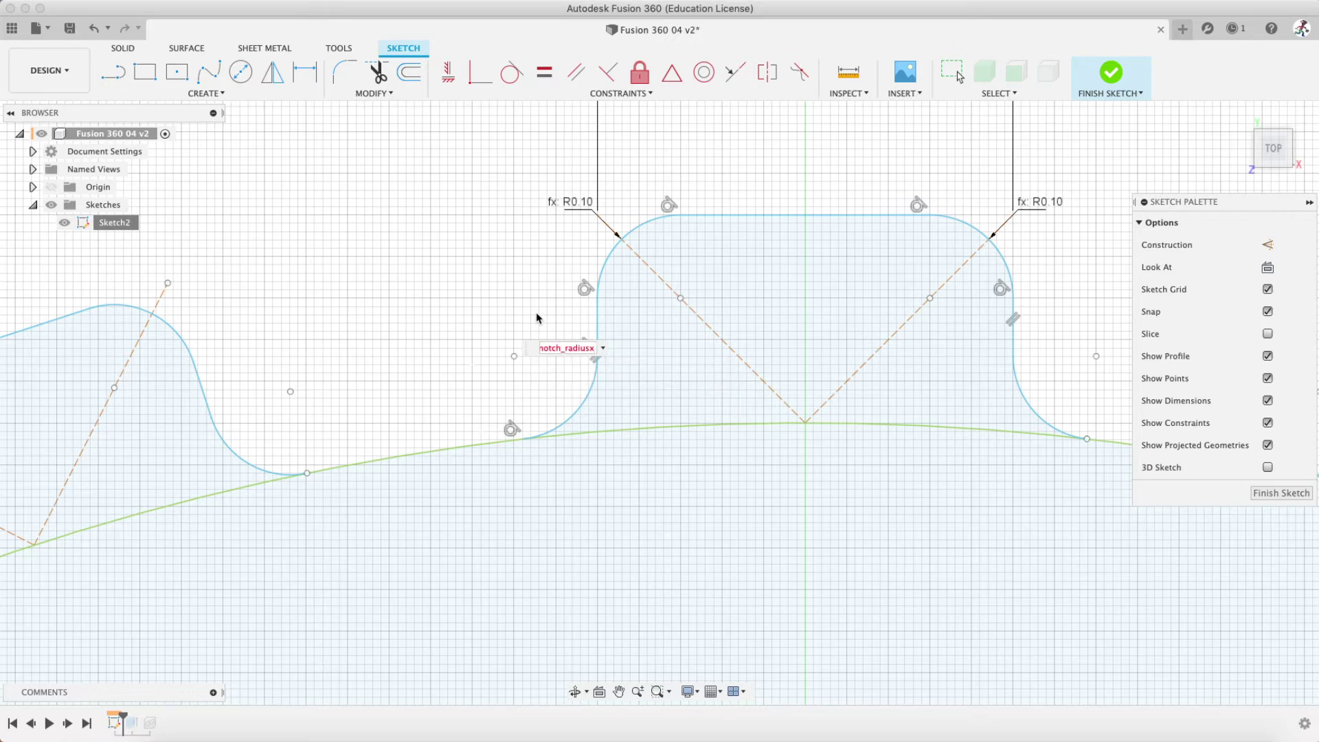
{"action": "key", "text": "BackSpace"}
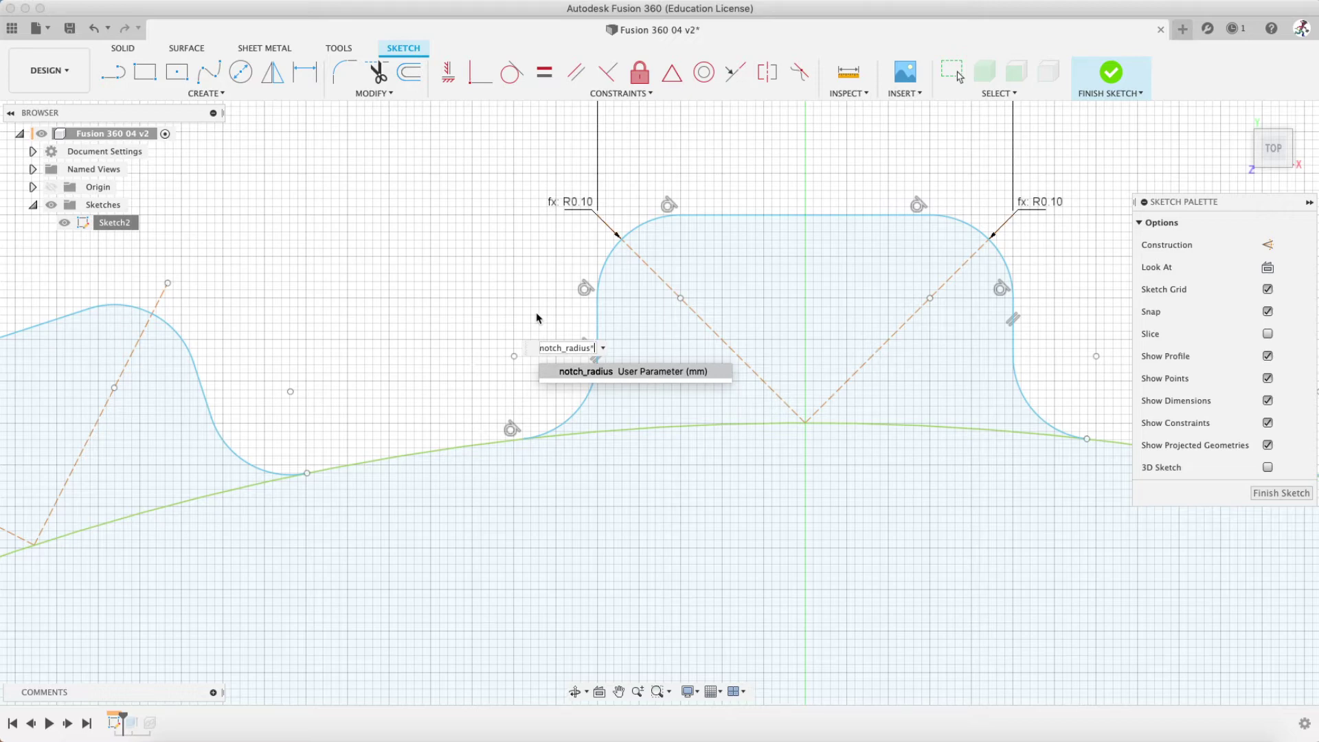
{"action": "type", "text": "*"}
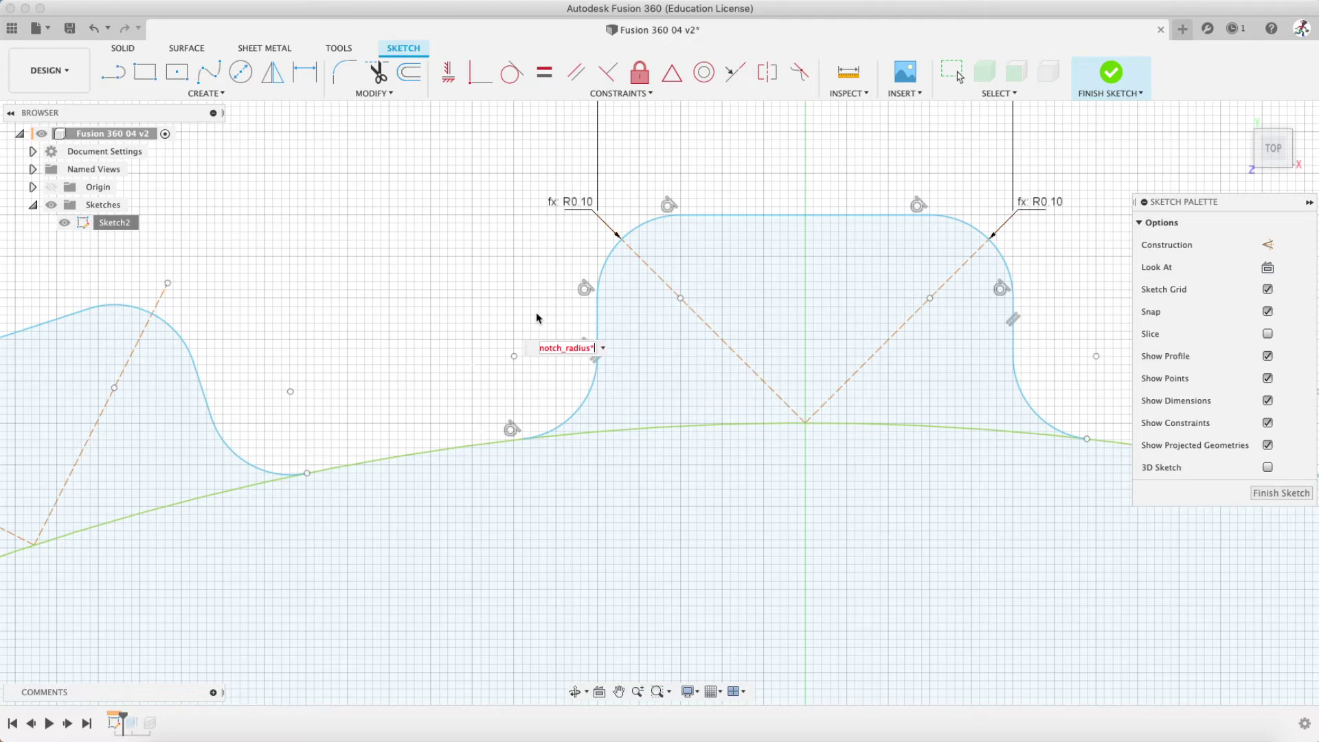
{"action": "type", "text": "2"}
{"action": "key", "text": "Return"}
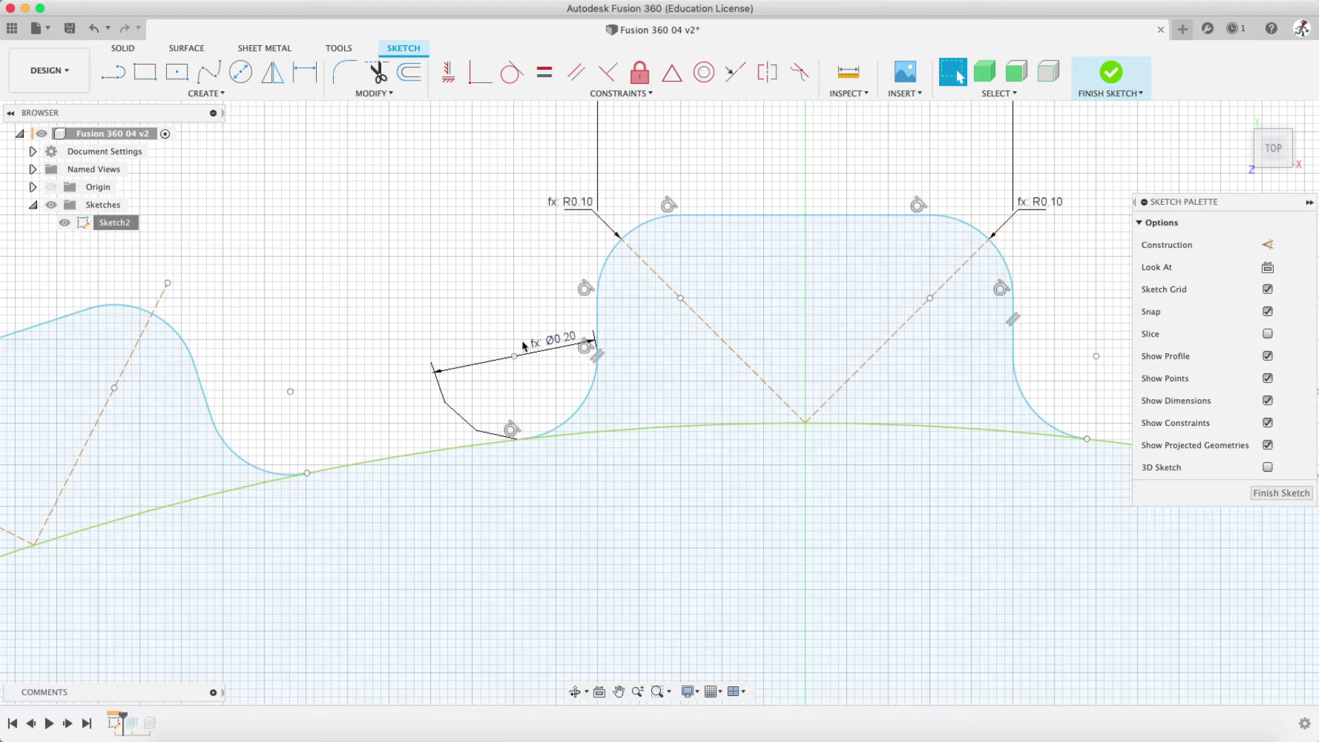
Dimension the uppermost tooth's height from its flat outer edge to the midpoint on the base circle, using the user parameter notch_height
{"action": "scroll", "coordinate": [766, 362], "scroll_direction": "up", "scroll_amount": 3}
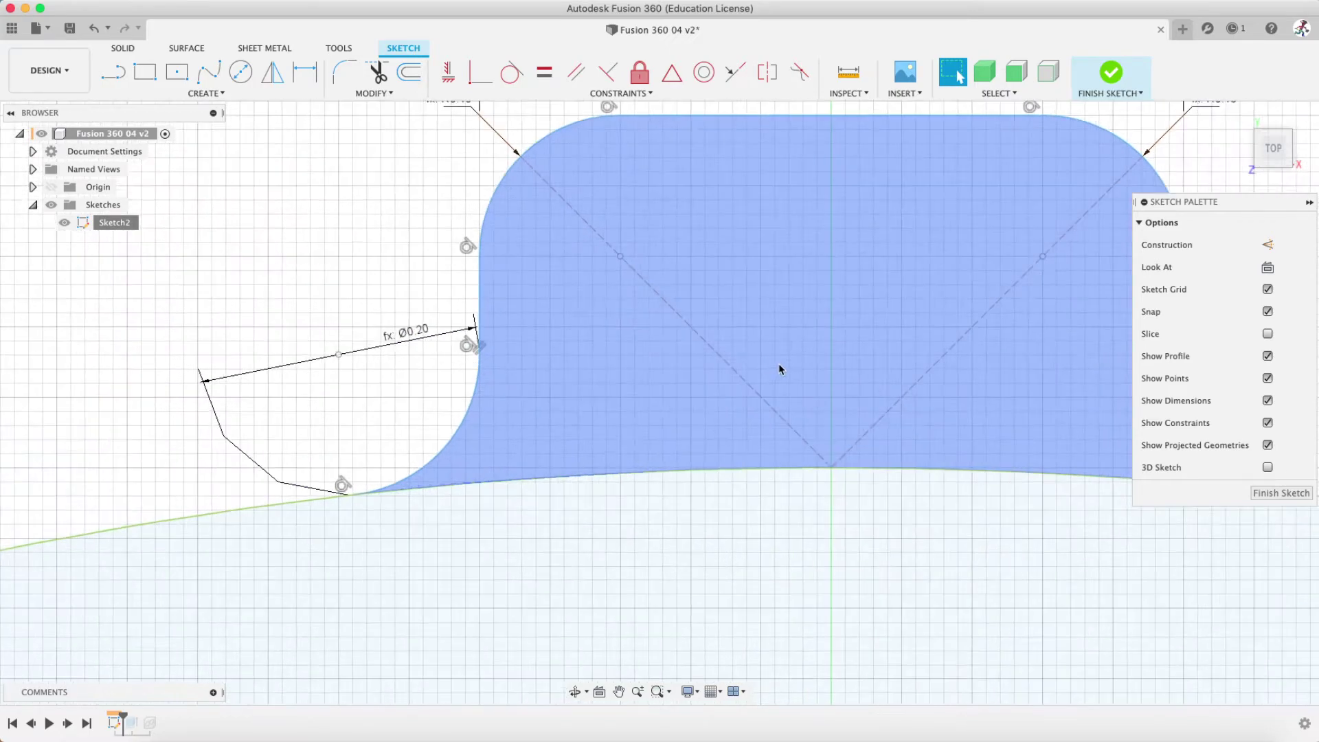
{"action": "scroll", "coordinate": [782, 366], "scroll_direction": "down", "scroll_amount": 5}
{"action": "scroll", "coordinate": [817, 358], "scroll_direction": "down", "scroll_amount": 2}
{"action": "mouse_move", "coordinate": [839, 347]}
{"action": "middle_mouse_down"}
{"action": "mouse_move", "coordinate": [601, 327]}
{"action": "mouse_move", "coordinate": [760, 378]}
{"action": "middle_mouse_up"}
{"action": "scroll", "coordinate": [604, 330], "scroll_direction": "up", "scroll_amount": 5}
{"action": "left_click", "coordinate": [305, 72]}
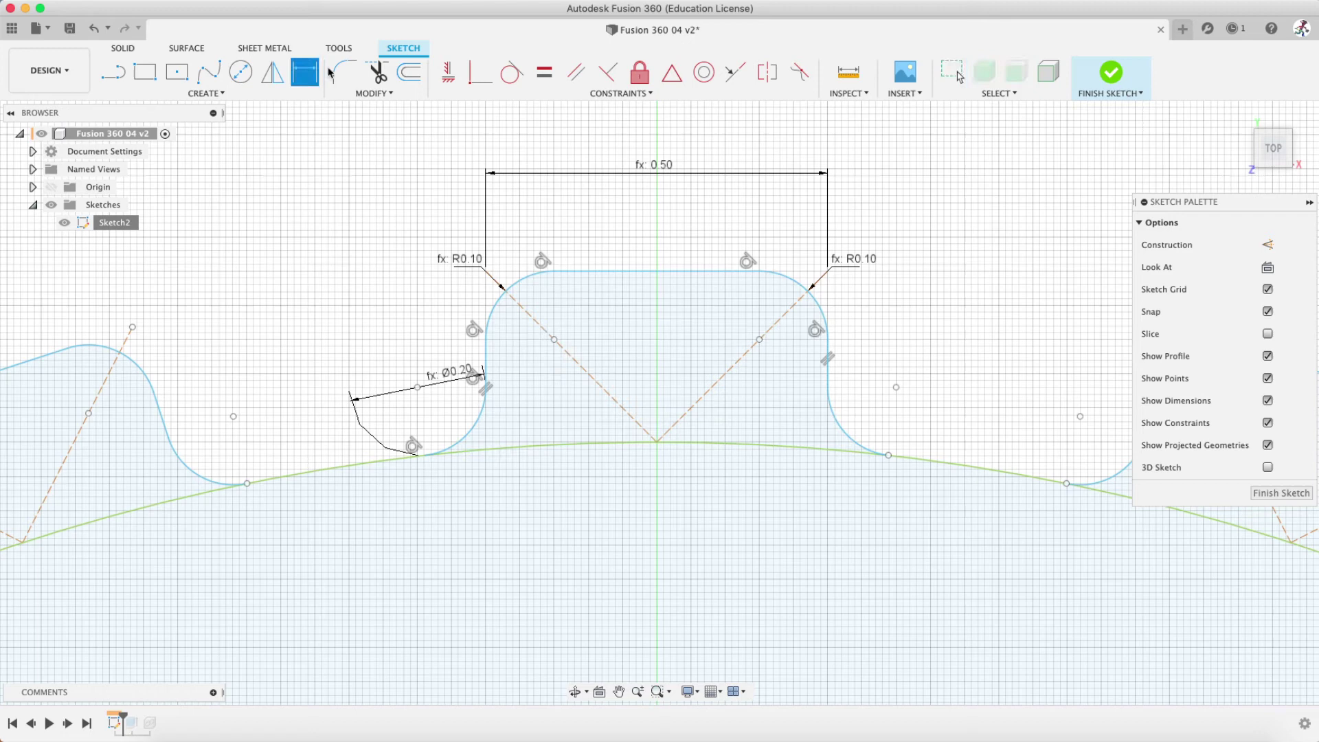
{"action": "left_click", "coordinate": [657, 273]}
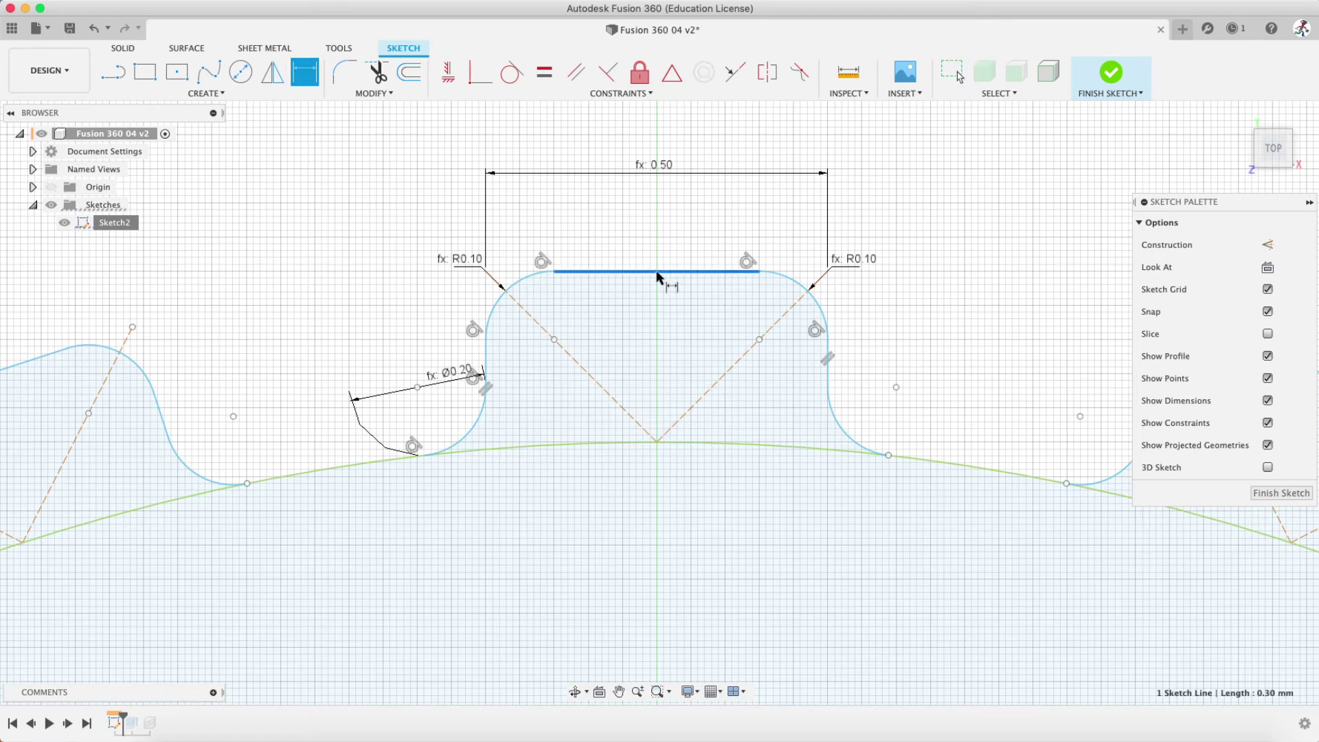
{"action": "left_click", "coordinate": [657, 442]}
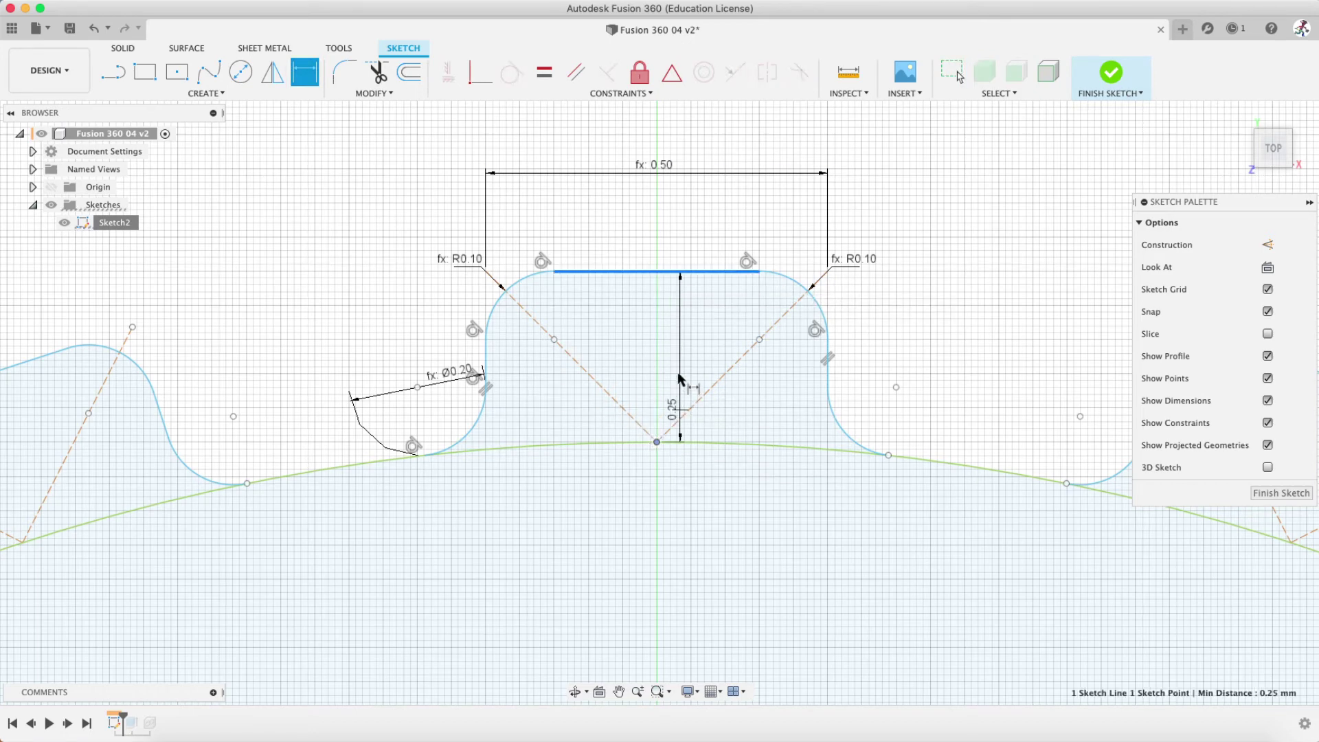
{"action": "left_click", "coordinate": [649, 341]}
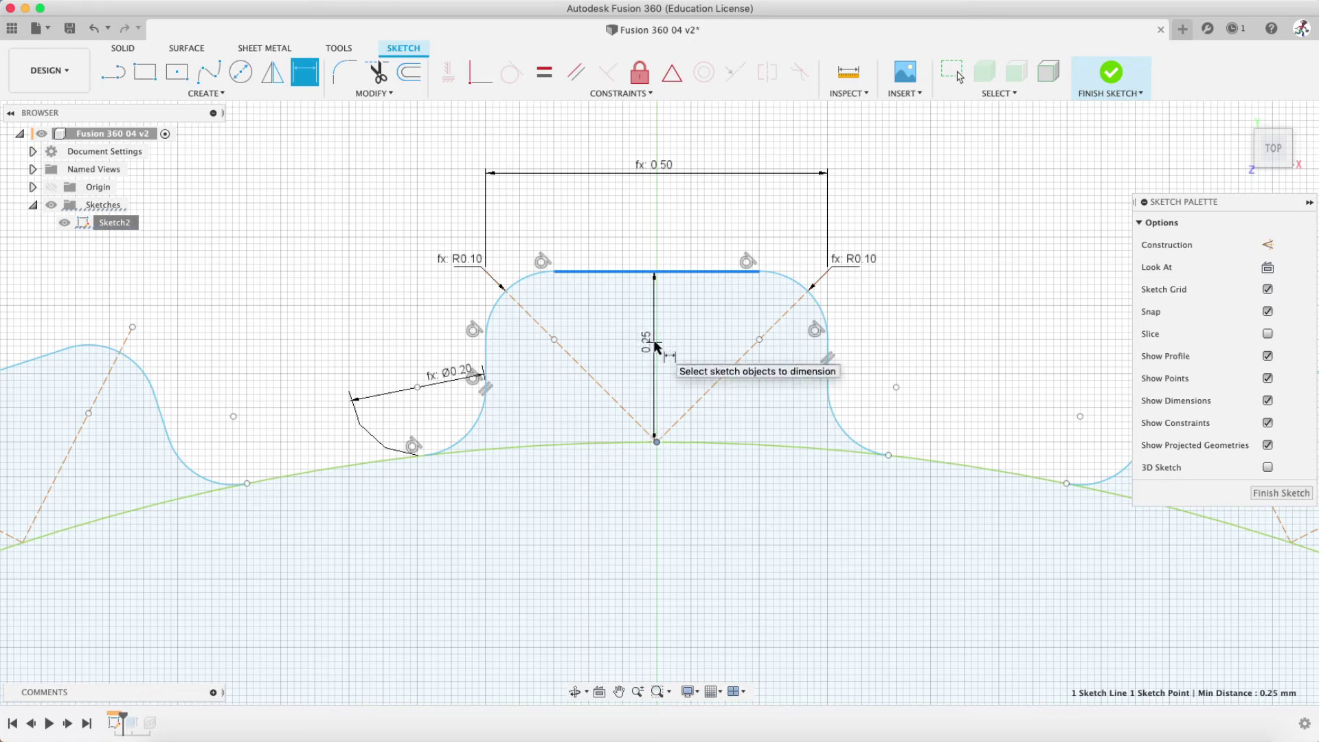
{"action": "left_click", "coordinate": [680, 342]}
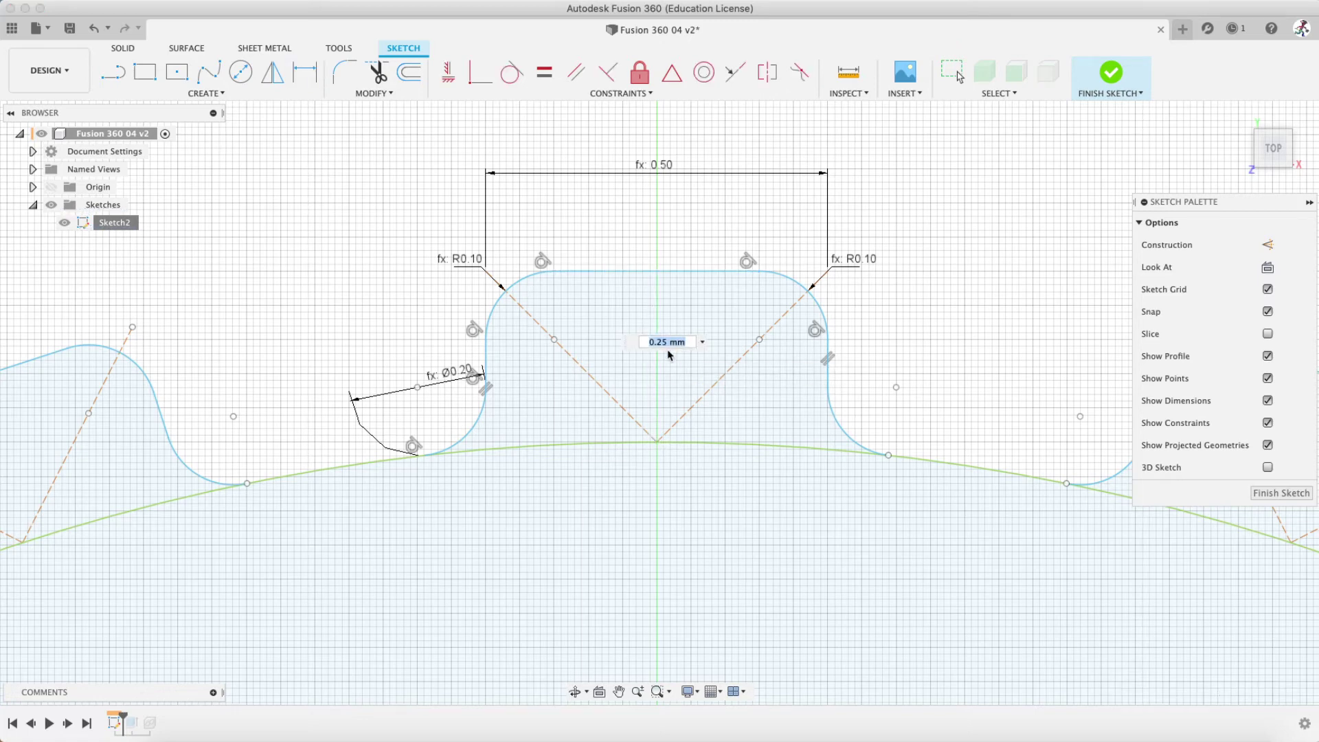
{"action": "type", "text": "n"}
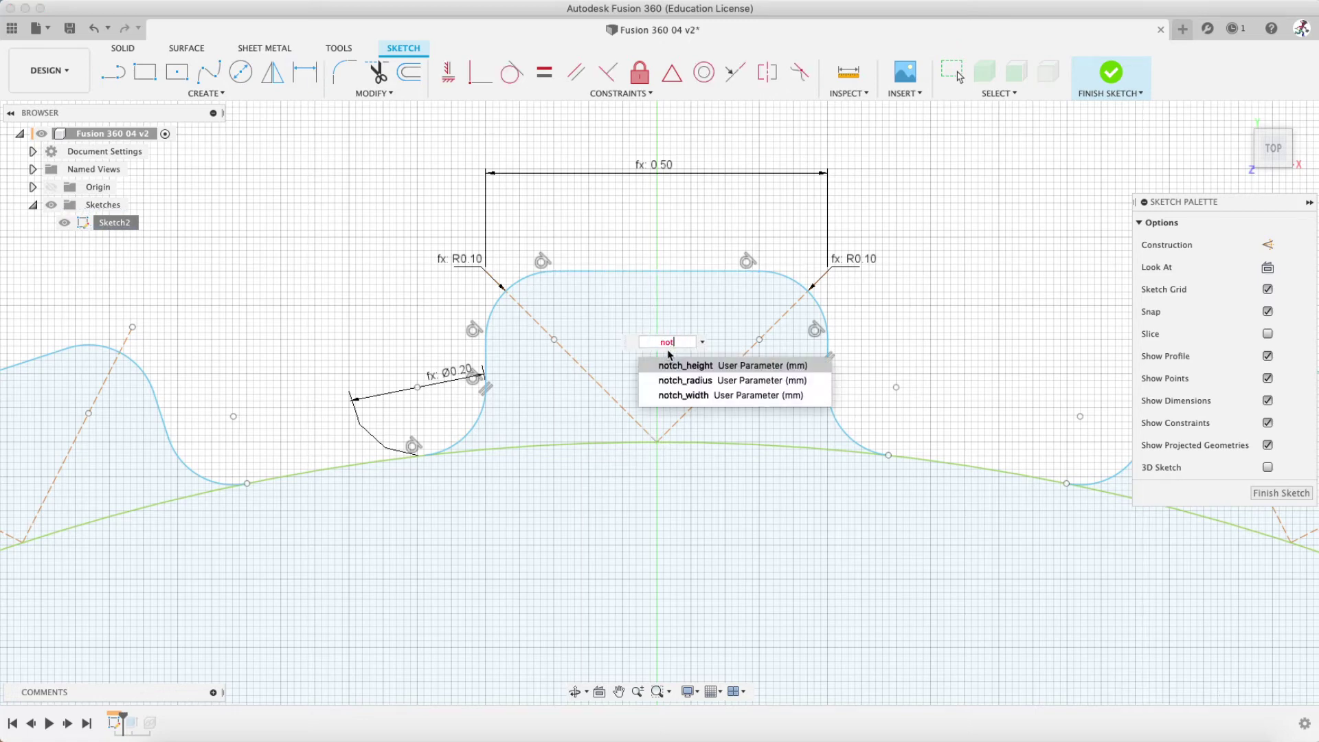
{"action": "type", "text": "ot"}
{"action": "key", "text": "Return"}
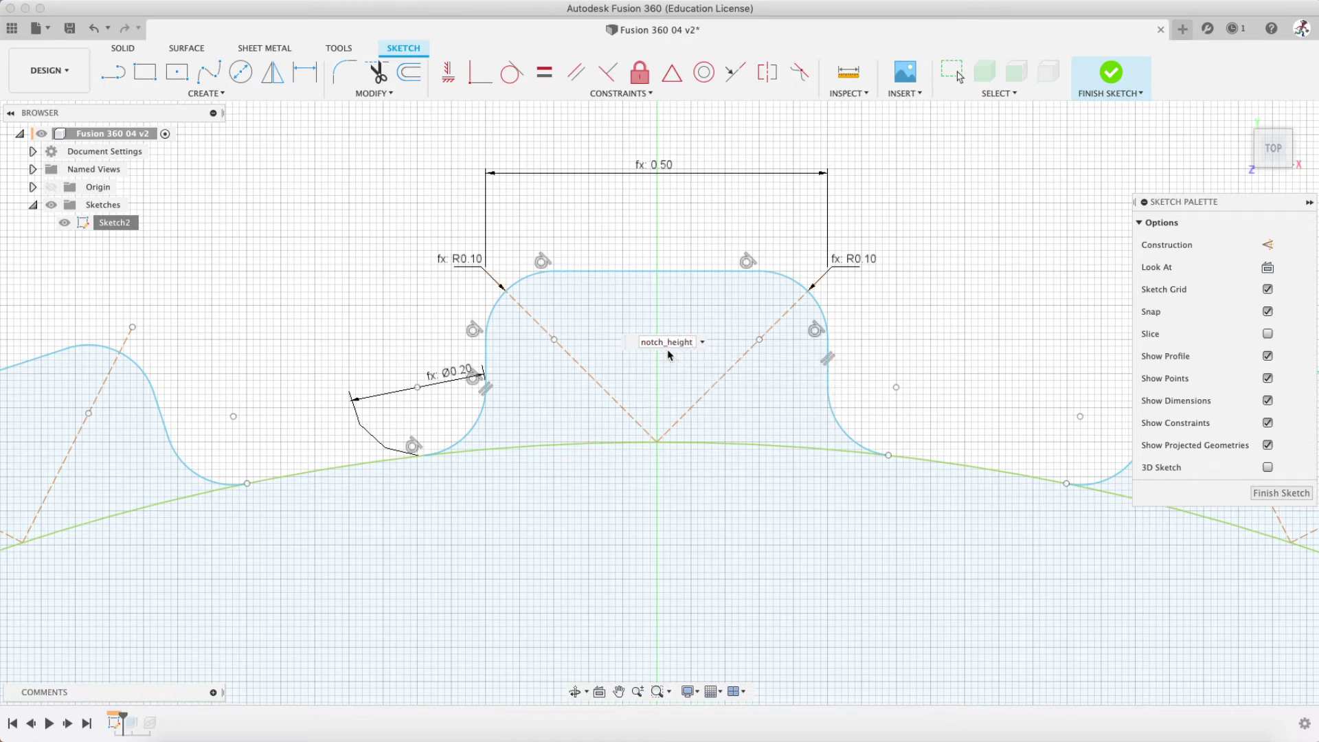
{"action": "key", "text": "Return"}
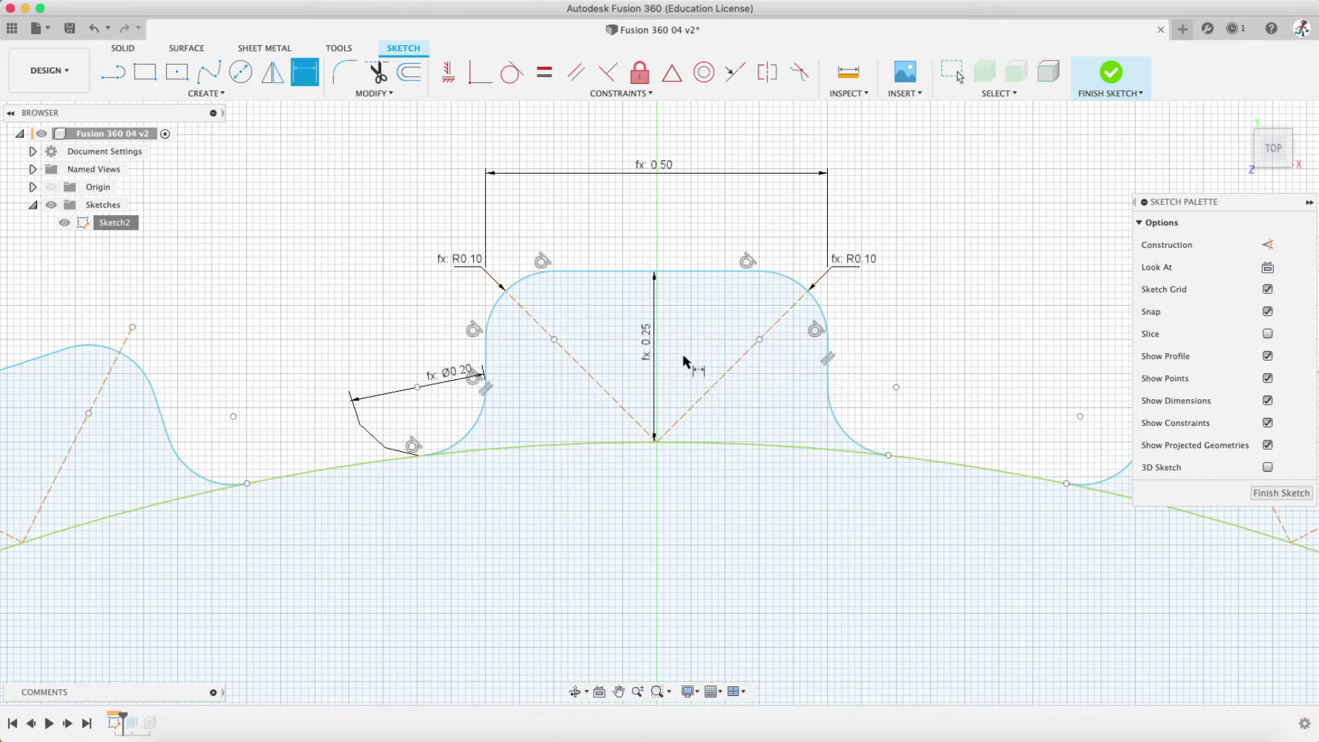
{"action": "scroll", "coordinate": [686, 359], "scroll_direction": "down", "scroll_amount": 10}
{"action": "key", "text": "Escape"}
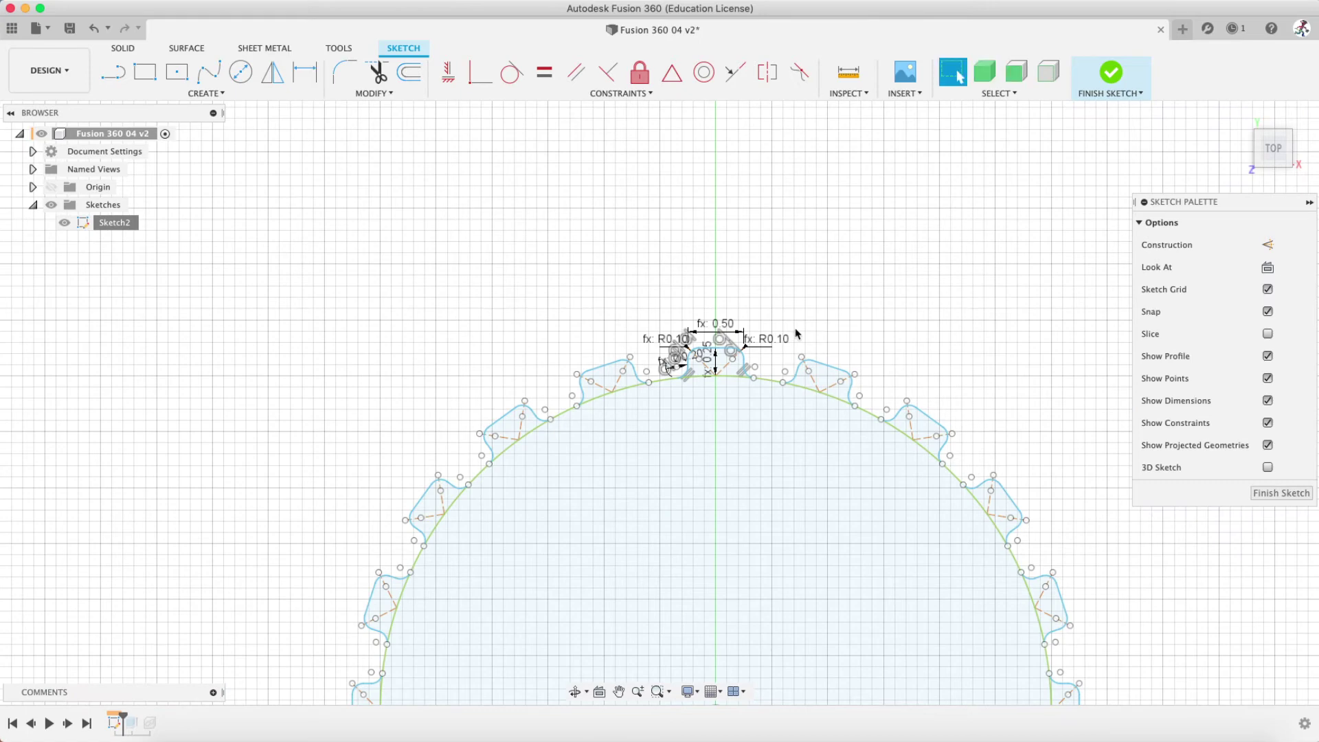
{"action": "scroll", "coordinate": [848, 330], "scroll_direction": "down", "scroll_amount": 3}
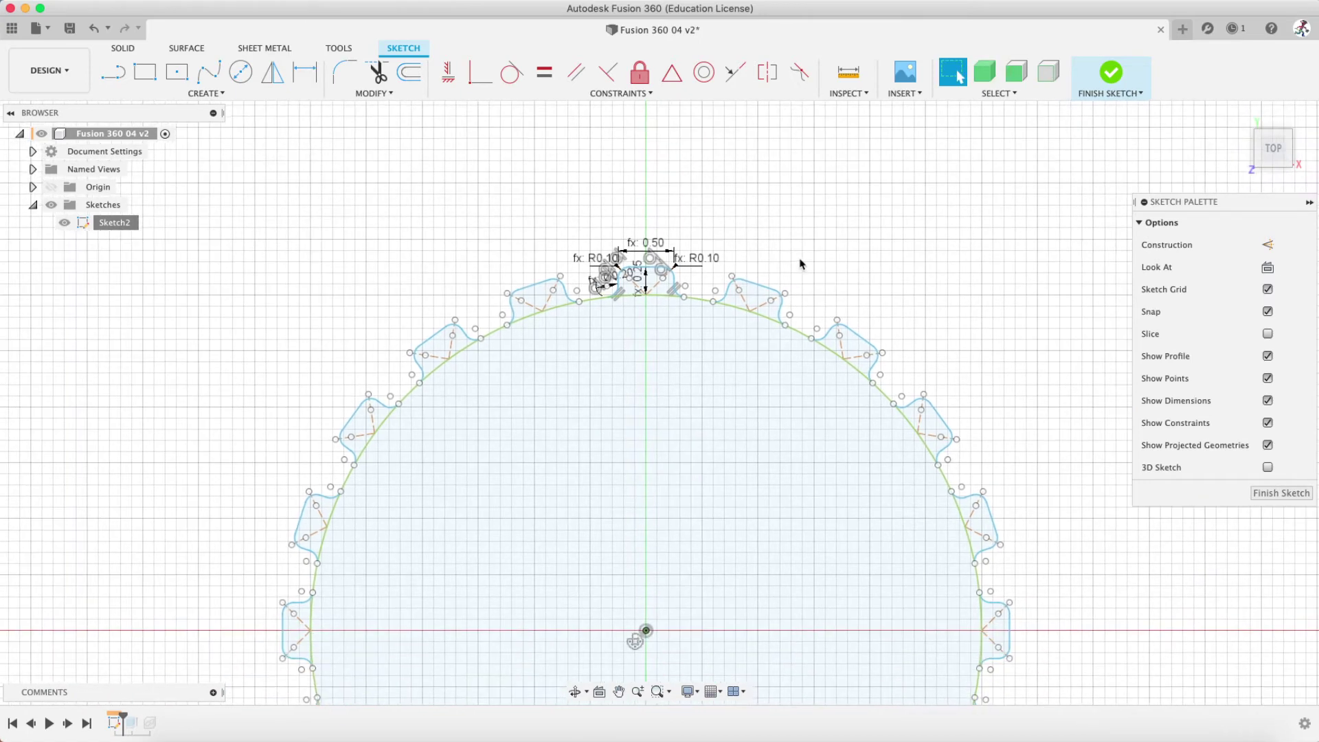
{"action": "scroll", "coordinate": [798, 274], "scroll_direction": "up", "scroll_amount": 8}
{"action": "left_click_drag", "start_coordinate": [849, 261], "coordinate": [573, 415]}
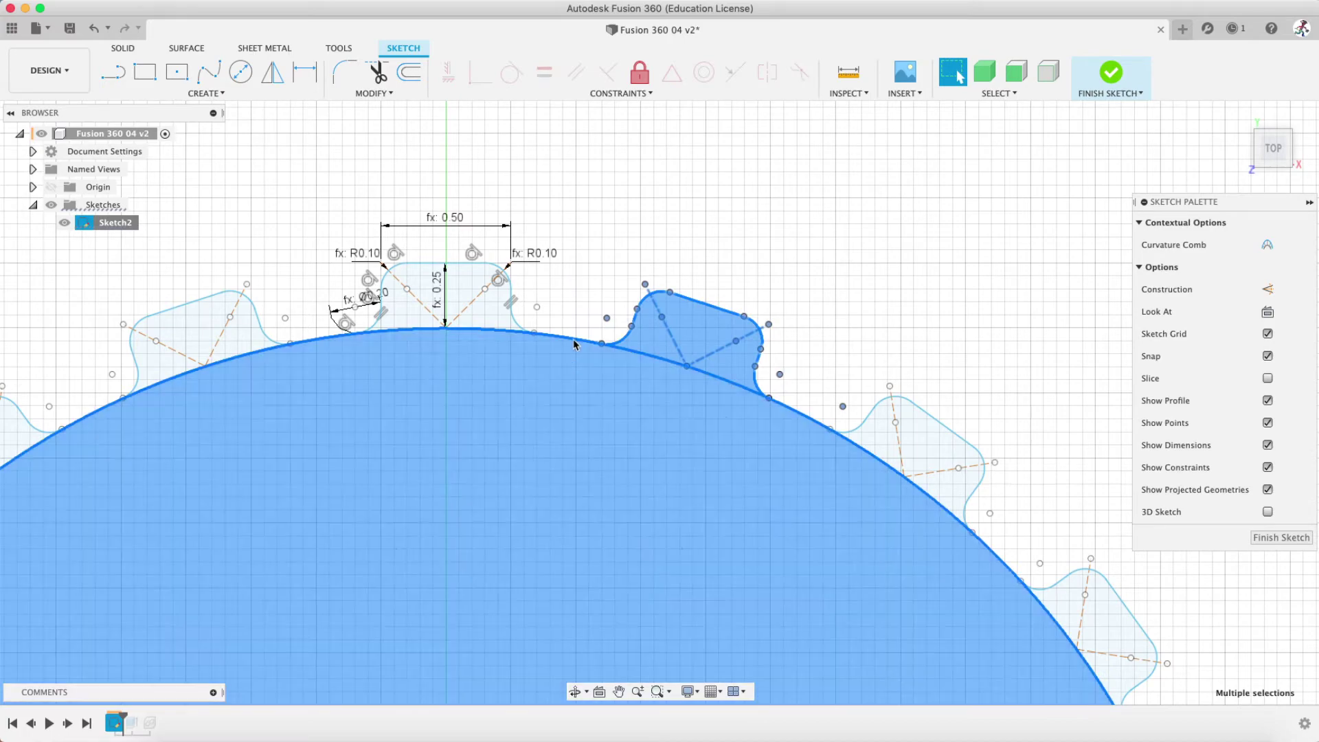
{"action": "left_click", "coordinate": [574, 338], "text": "shift"}
{"action": "left_click", "coordinate": [654, 475], "text": "shift"}
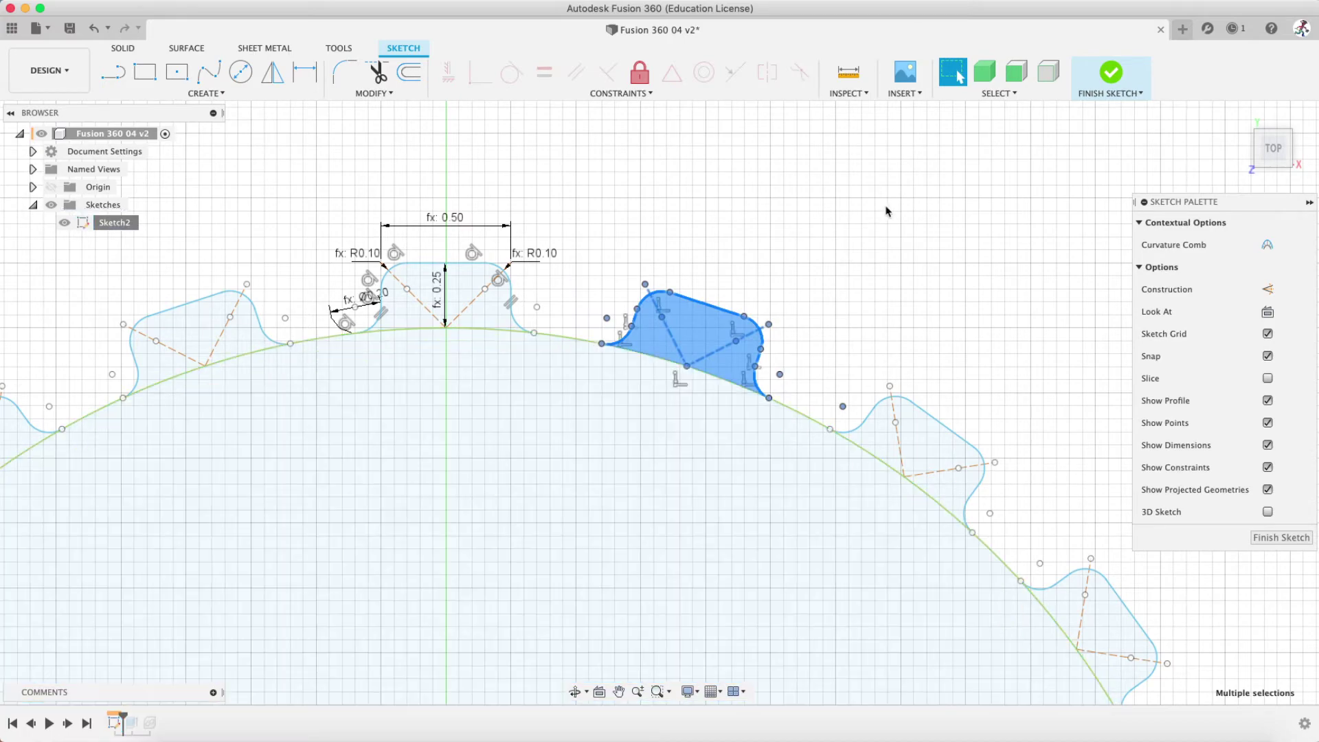
{"action": "left_click", "coordinate": [896, 235]}
{"action": "scroll", "coordinate": [777, 312], "scroll_direction": "down", "scroll_amount": 5}
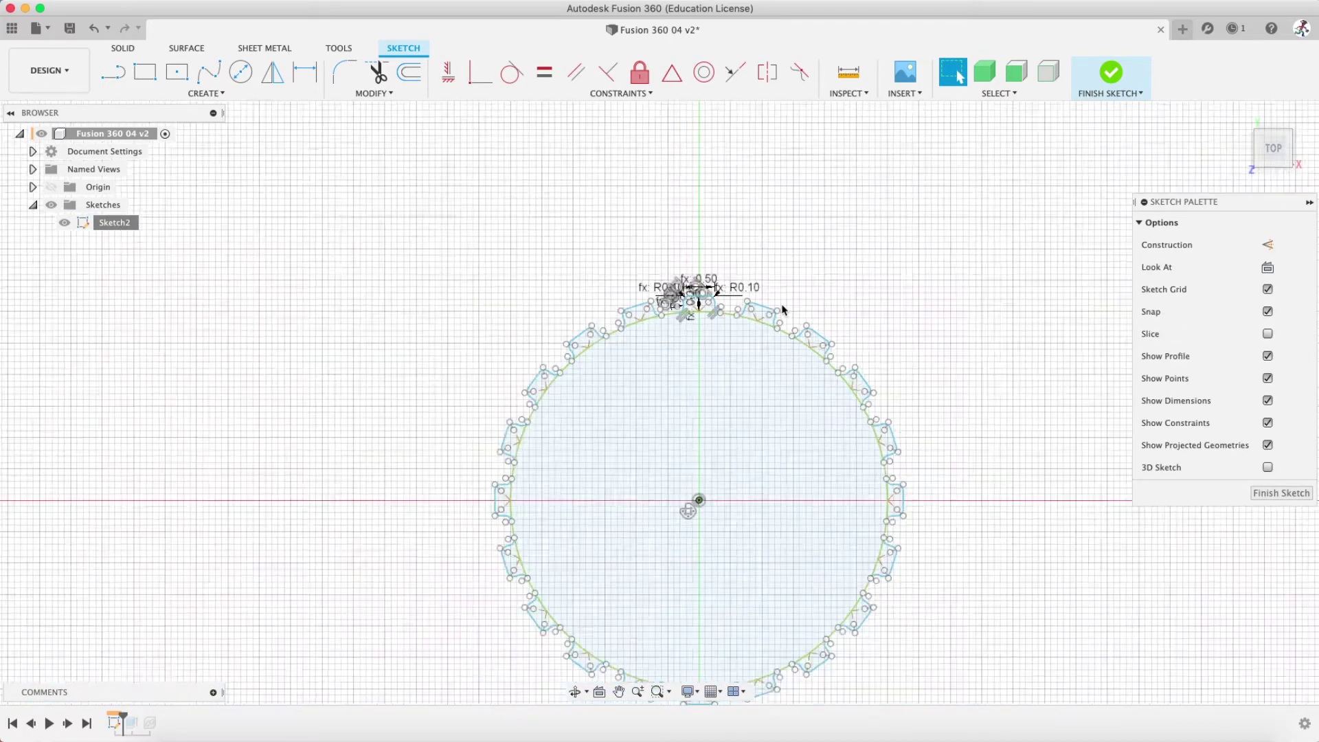
Delete the five patterned teeth along the base circle's upper-right quarter, keeping the circle itself
{"action": "left_click", "coordinate": [744, 332]}
{"action": "scroll", "coordinate": [692, 318], "scroll_direction": "up", "scroll_amount": 3}
{"action": "key", "text": "Escape"}
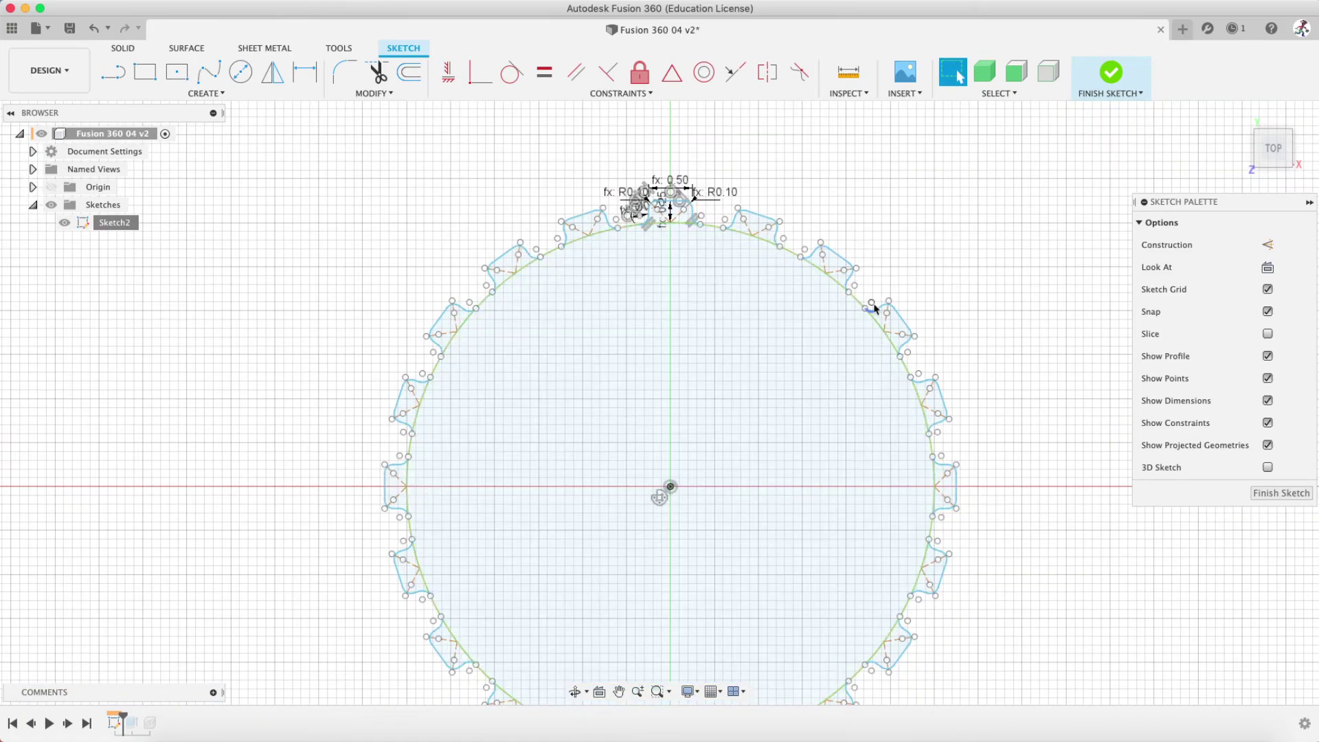
{"action": "scroll", "coordinate": [1049, 394], "scroll_direction": "up", "scroll_amount": 4}
{"action": "middle_click_drag", "start_coordinate": [1049, 394], "coordinate": [1000, 446]}
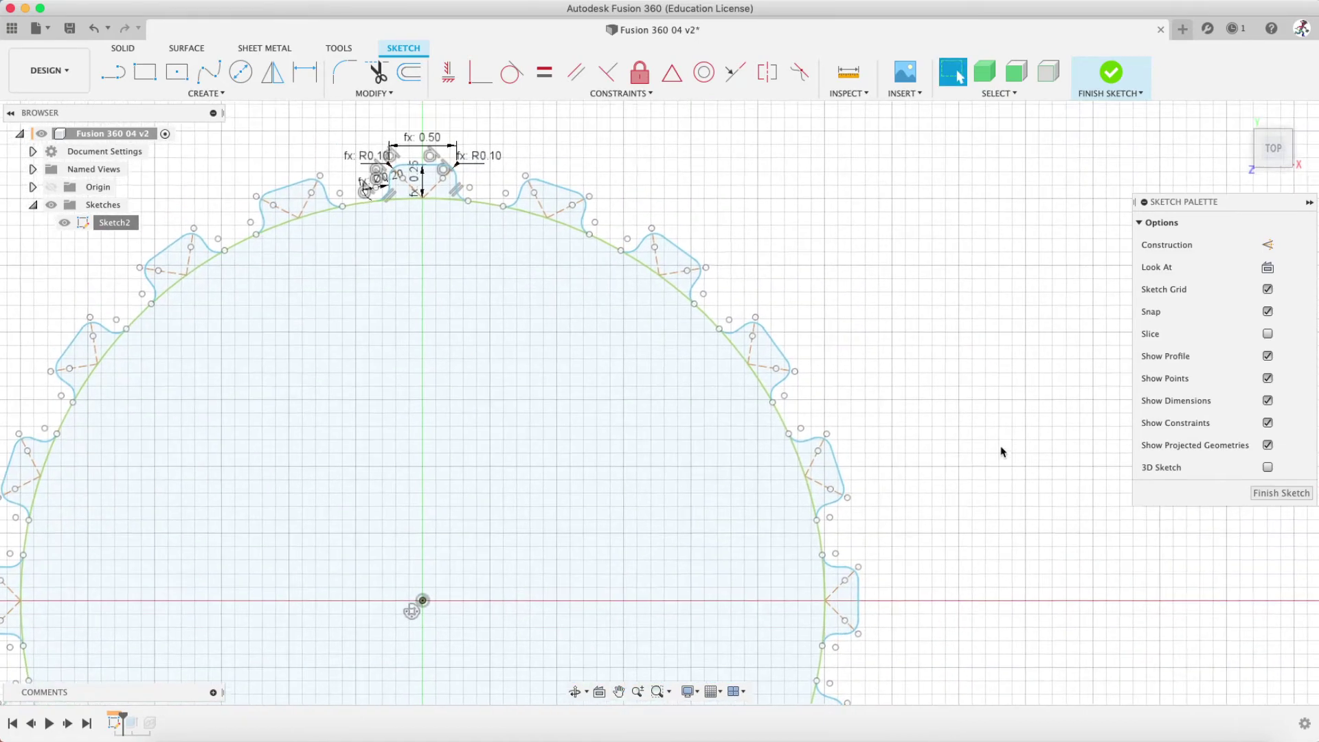
{"action": "scroll", "coordinate": [1001, 445], "scroll_direction": "down", "scroll_amount": 4}
{"action": "left_click_drag", "start_coordinate": [1028, 181], "coordinate": [656, 558]}
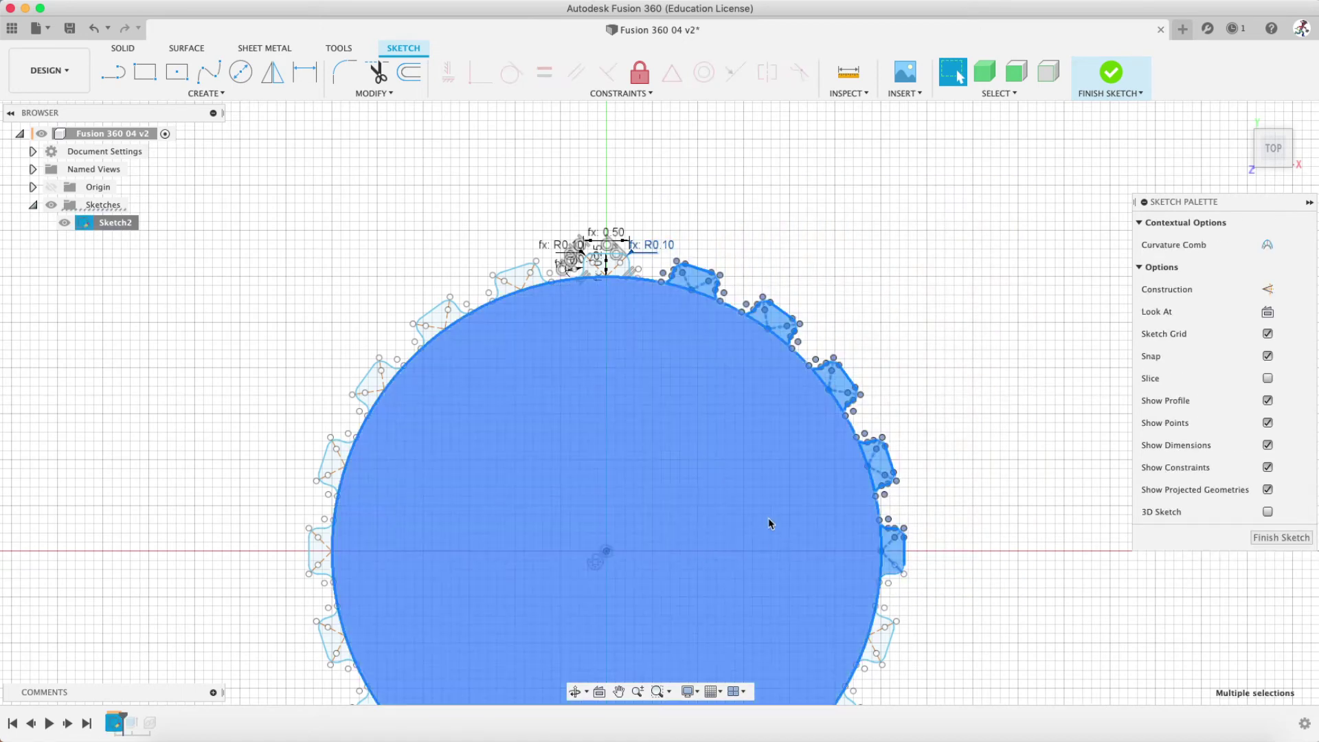
{"action": "left_click", "coordinate": [722, 419], "text": "shift"}
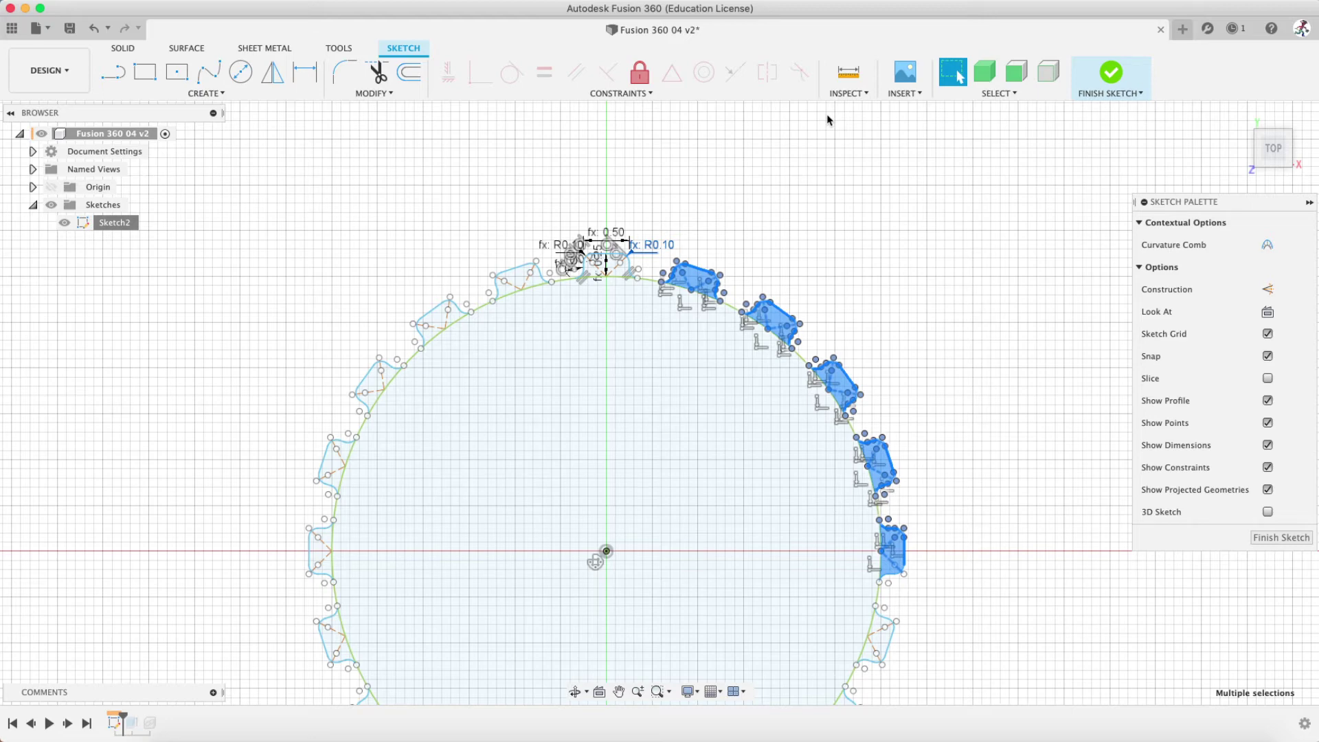
{"action": "key", "text": "Delete"}
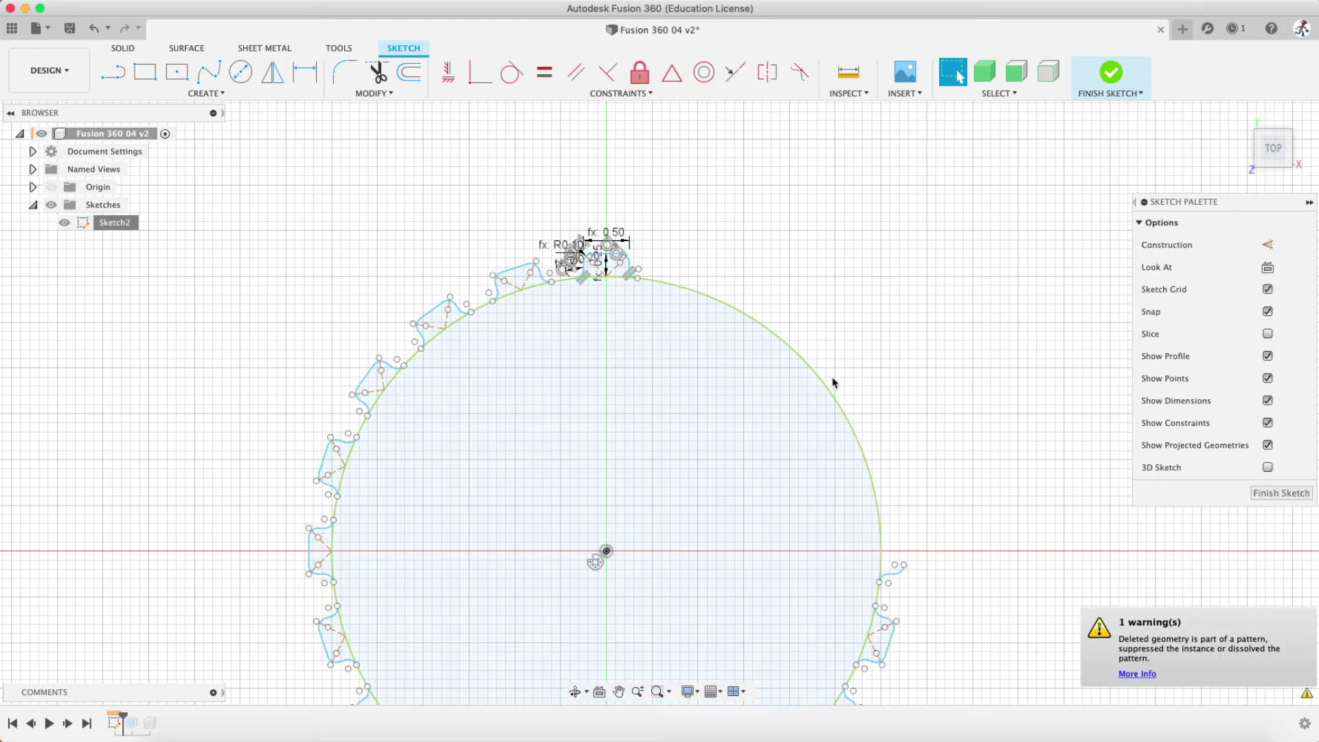
Delete the patterned teeth around the lower half and left side of the base circle, keeping the circle itself
{"action": "scroll", "coordinate": [788, 382], "scroll_direction": "down", "scroll_amount": 3}
{"action": "middle_click_drag", "start_coordinate": [789, 382], "coordinate": [738, 102]}
{"action": "mouse_move", "coordinate": [769, 170]}
{"action": "middle_mouse_down"}
{"action": "mouse_move", "coordinate": [845, 262]}
{"action": "mouse_move", "coordinate": [846, 308]}
{"action": "middle_mouse_up"}
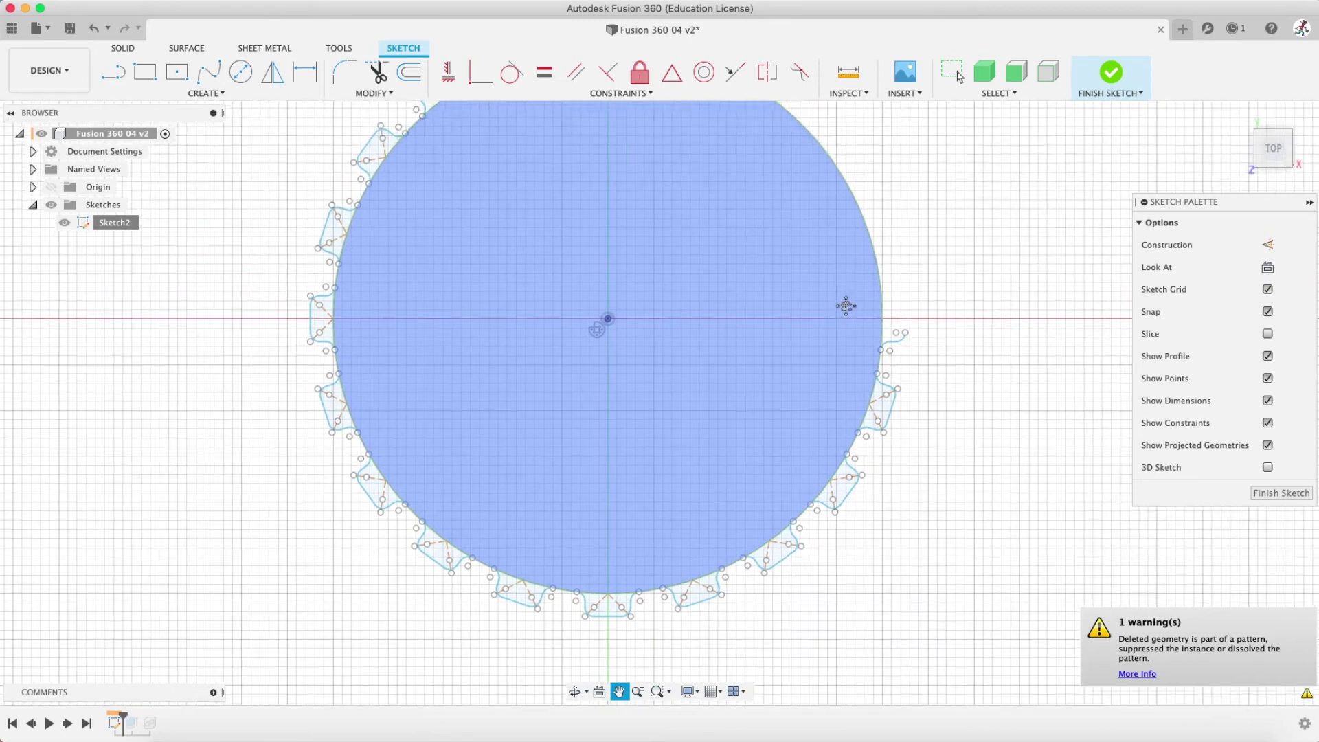
{"action": "scroll", "coordinate": [847, 310], "scroll_direction": "down", "scroll_amount": 3}
{"action": "left_click_drag", "start_coordinate": [1009, 170], "coordinate": [296, 595]}
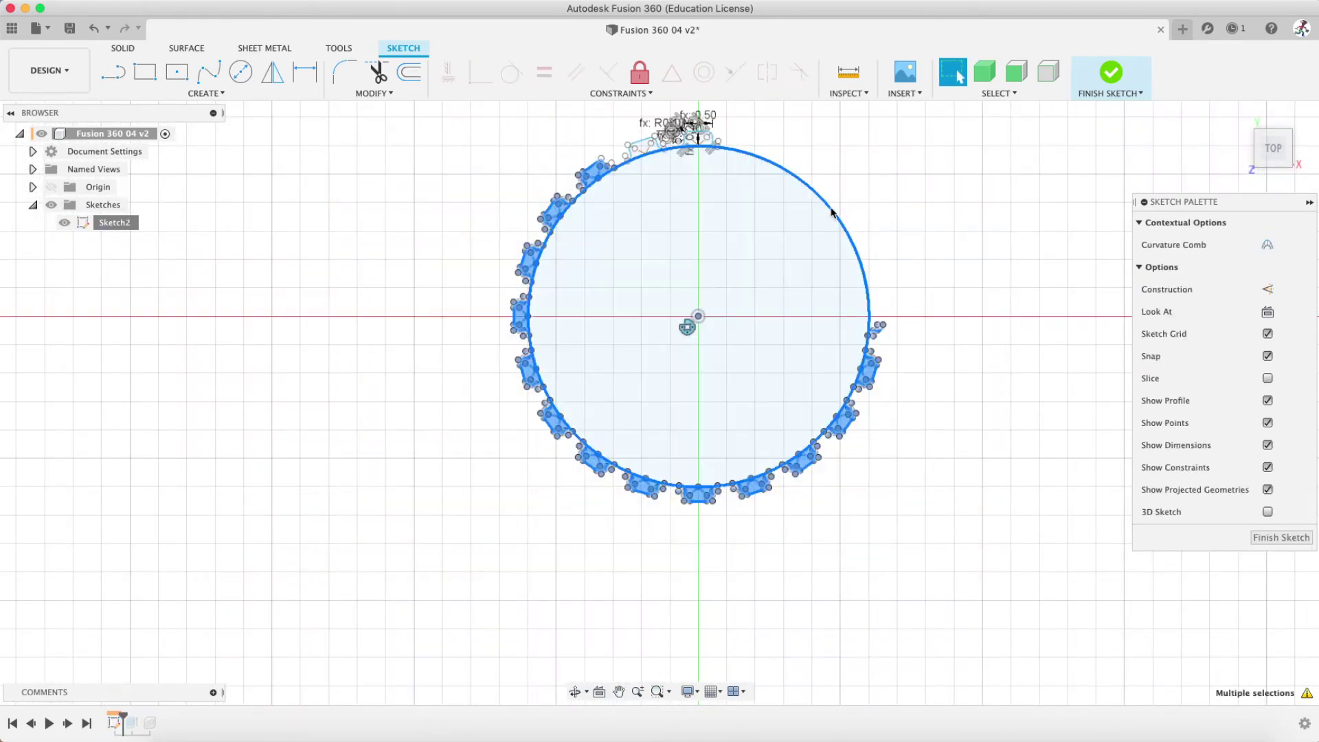
{"action": "key", "text": "Delete"}
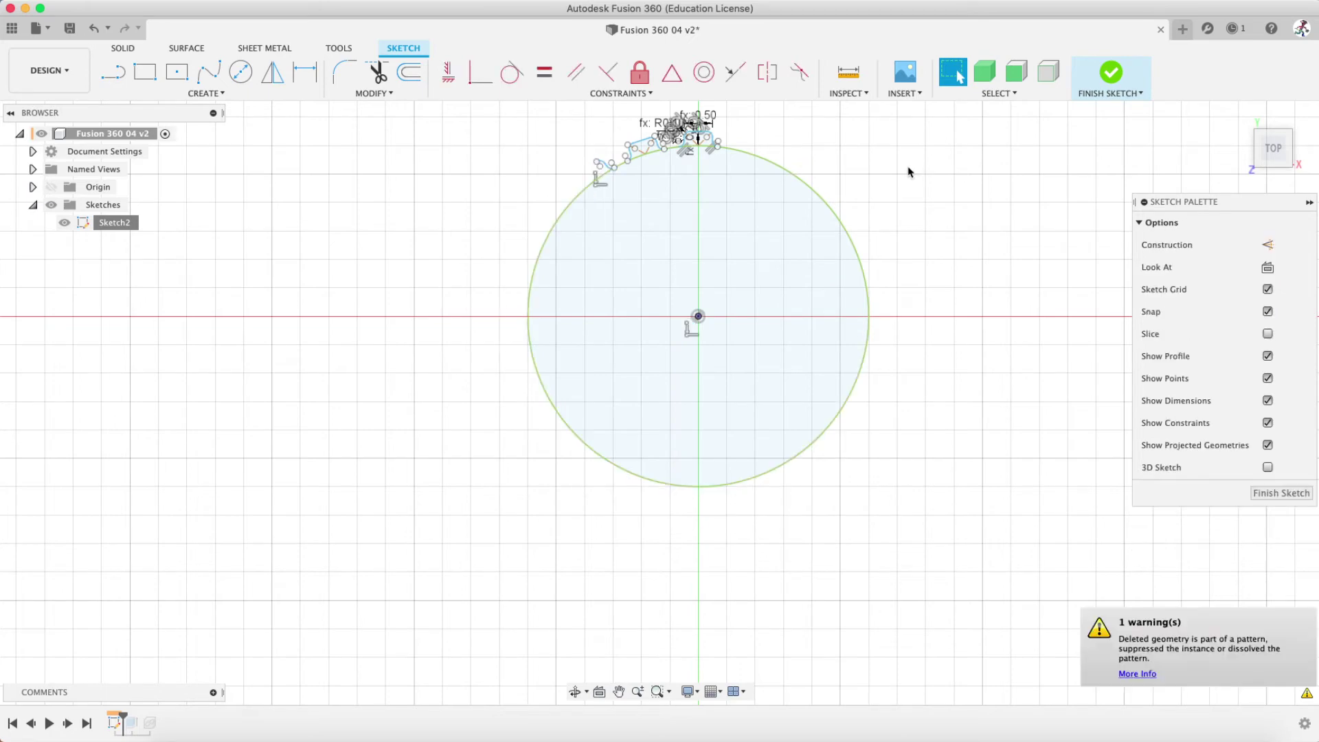
Delete the remaining patterned tooth and leftover arc to the left of the uppermost tooth
{"action": "scroll", "coordinate": [700, 227], "scroll_direction": "up", "scroll_amount": 3}
{"action": "middle_click_drag", "start_coordinate": [768, 206], "coordinate": [841, 407]}
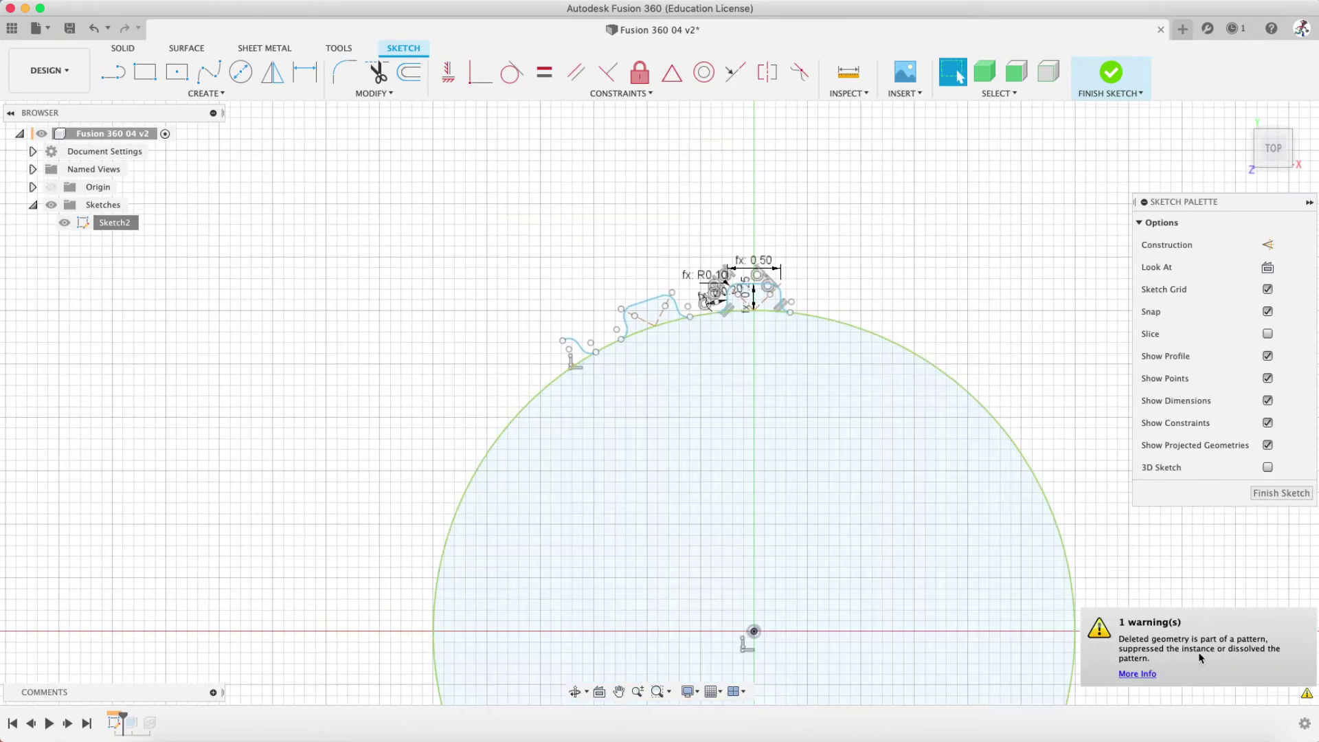
{"action": "mouse_move", "coordinate": [486, 252]}
{"action": "left_mouse_down"}
{"action": "mouse_move", "coordinate": [662, 412]}
{"action": "mouse_move", "coordinate": [696, 406]}
{"action": "left_mouse_up"}
{"action": "left_click", "coordinate": [611, 393]}
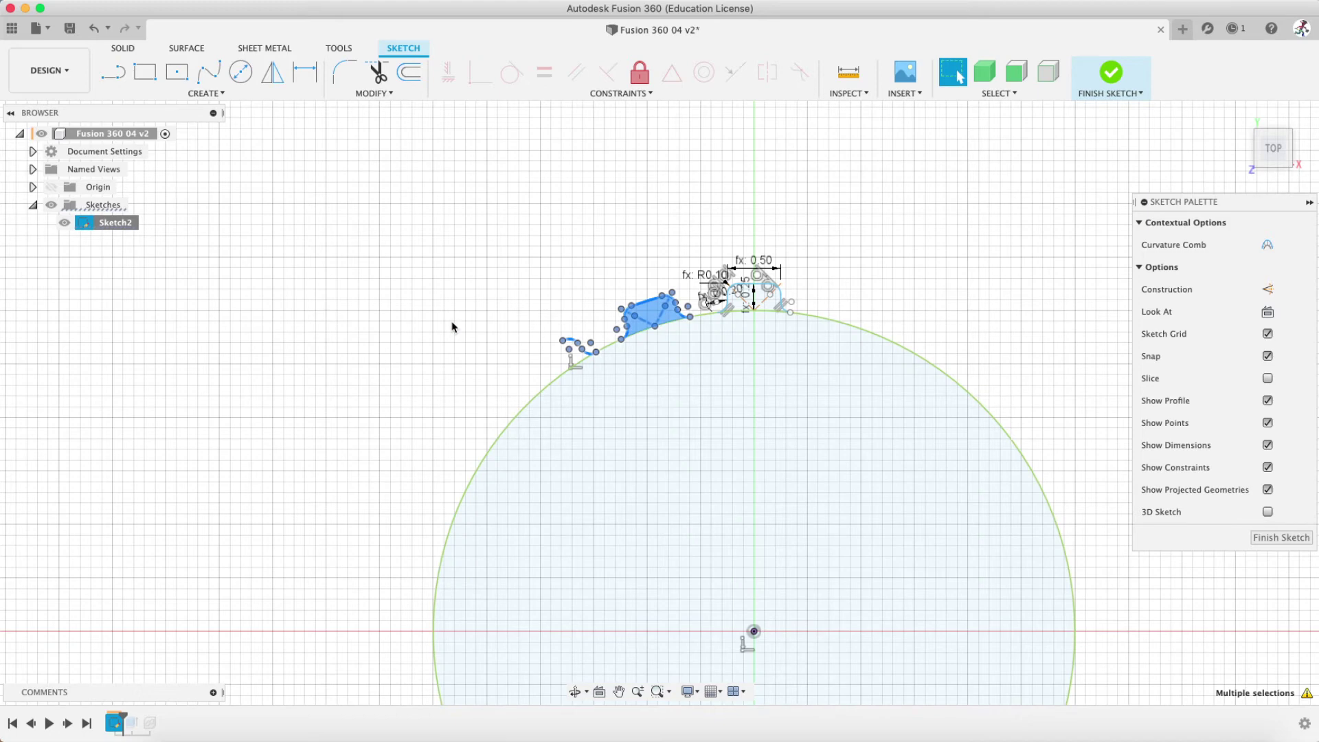
{"action": "key", "text": "Delete"}
Set up a circular pattern of only the uppermost tooth's geometry, using the base circle as the centre reference
{"action": "scroll", "coordinate": [821, 317], "scroll_direction": "up", "scroll_amount": 4}
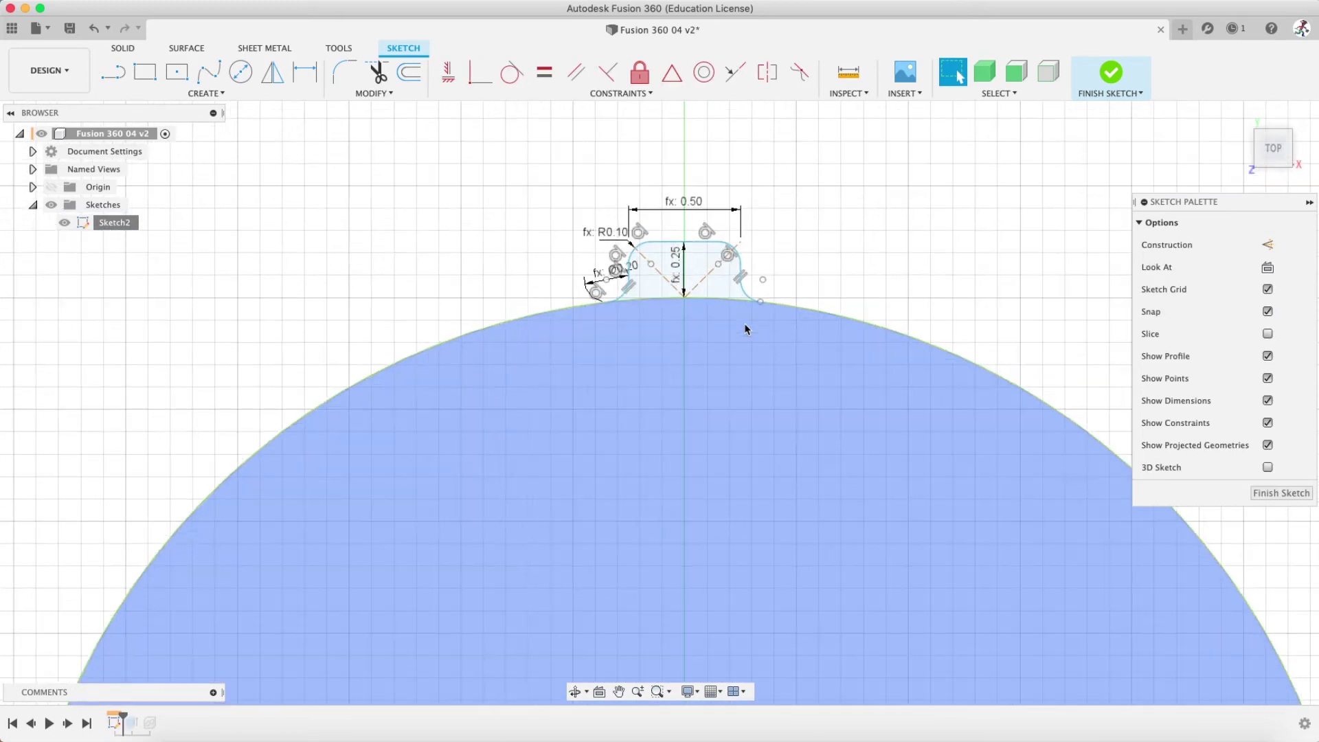
{"action": "scroll", "coordinate": [747, 329], "scroll_direction": "up", "scroll_amount": 3}
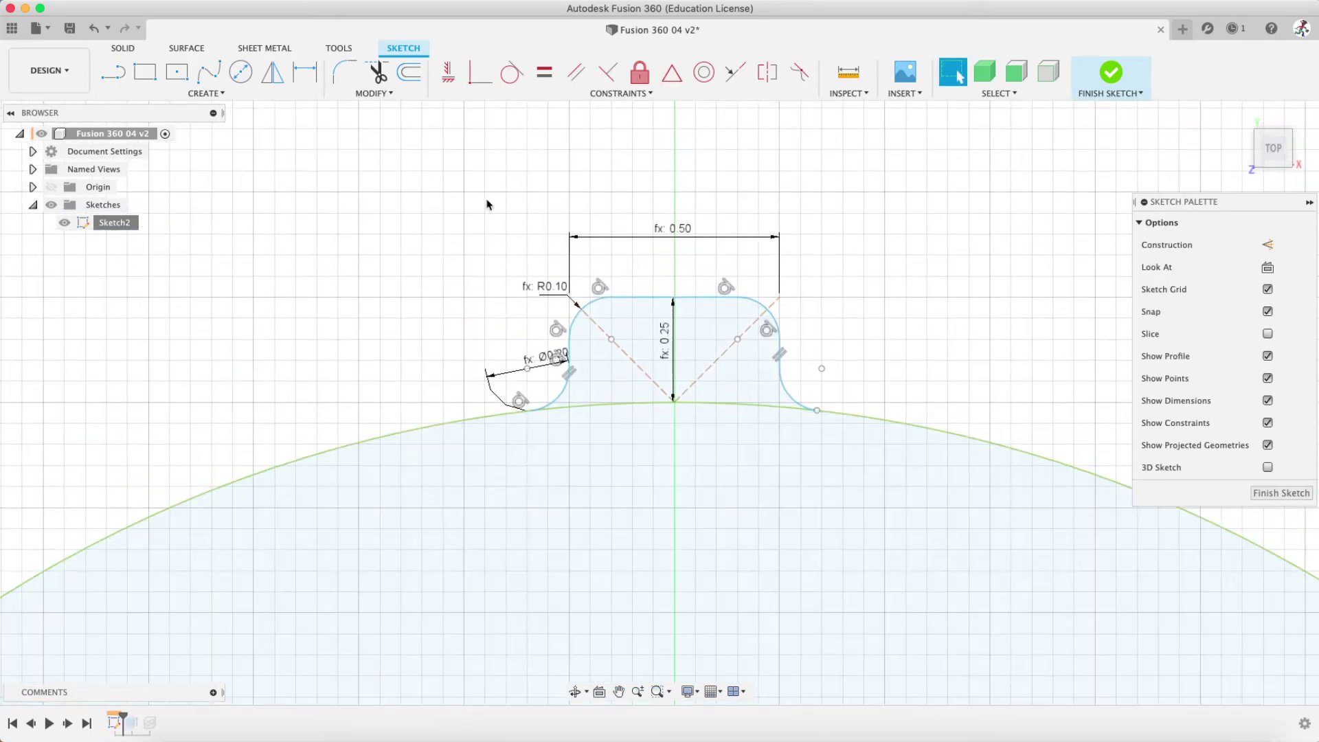
{"action": "left_click_drag", "start_coordinate": [439, 166], "coordinate": [860, 443]}
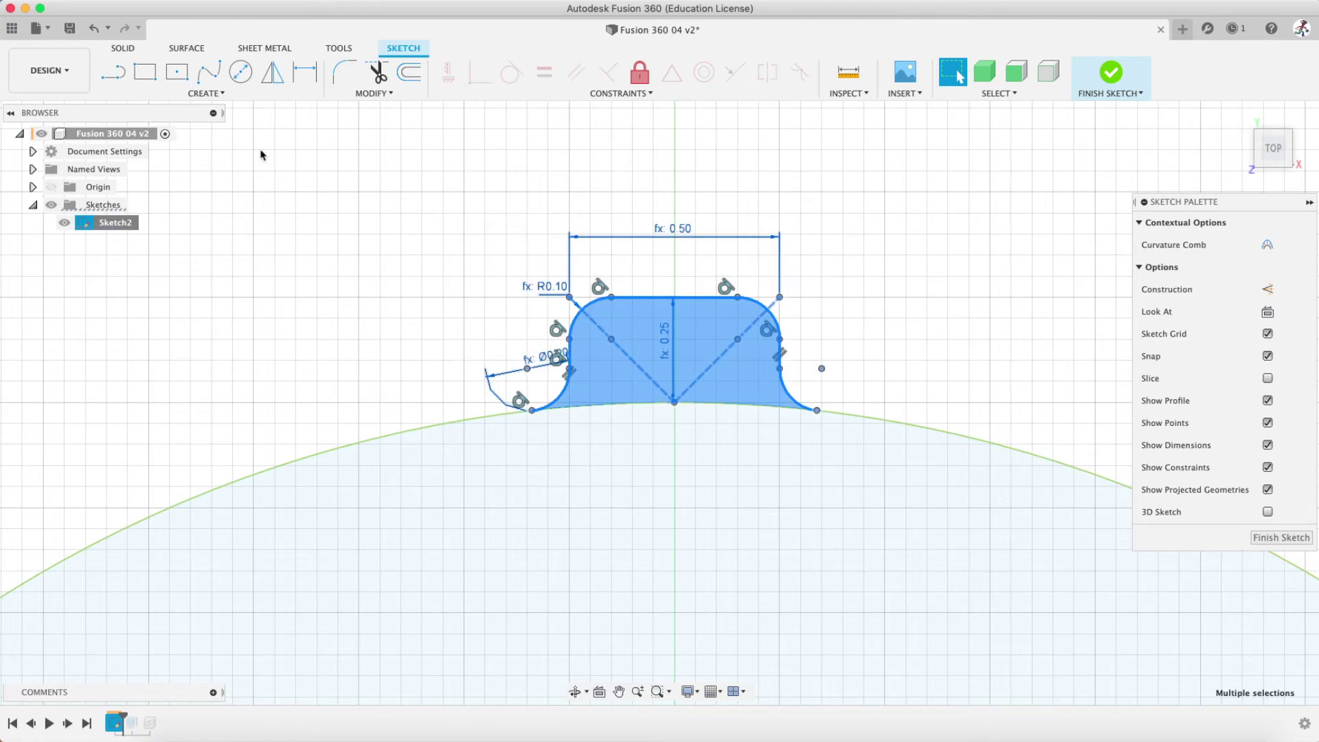
{"action": "left_click", "coordinate": [207, 93]}
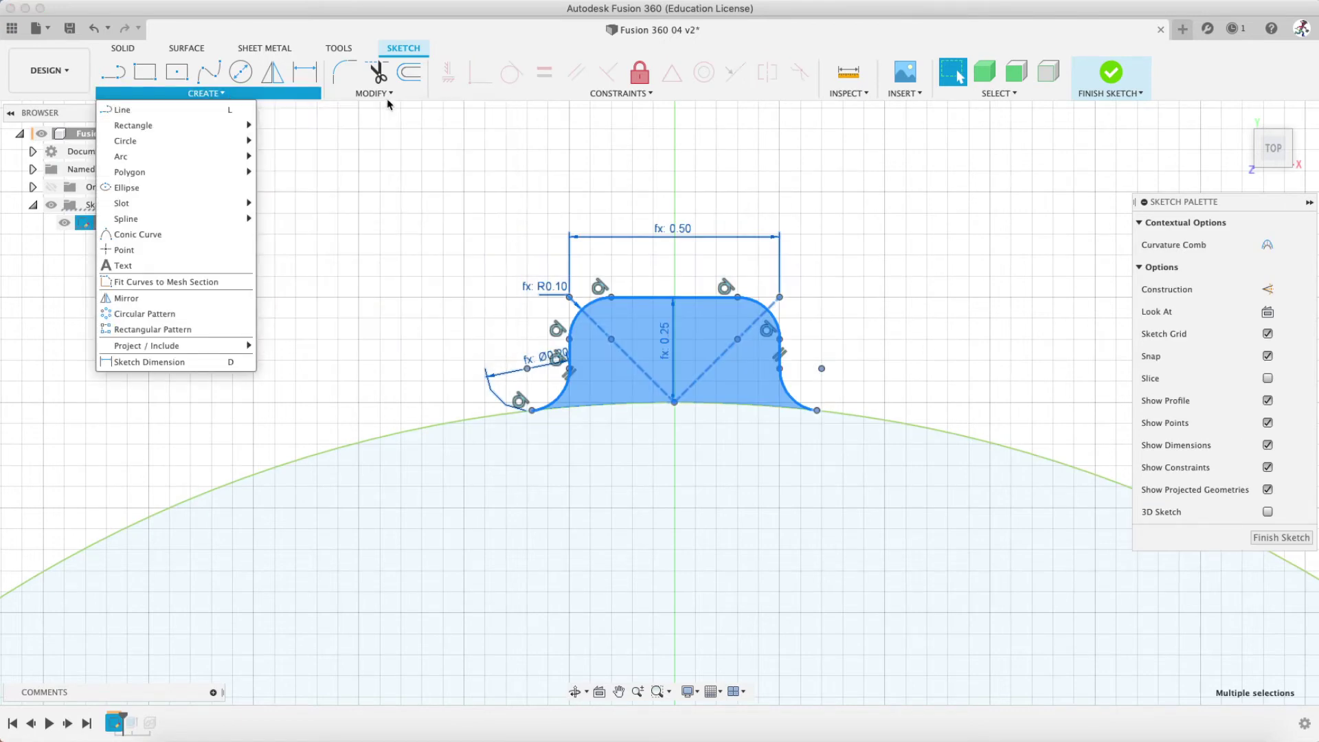
{"action": "left_click", "coordinate": [227, 314]}
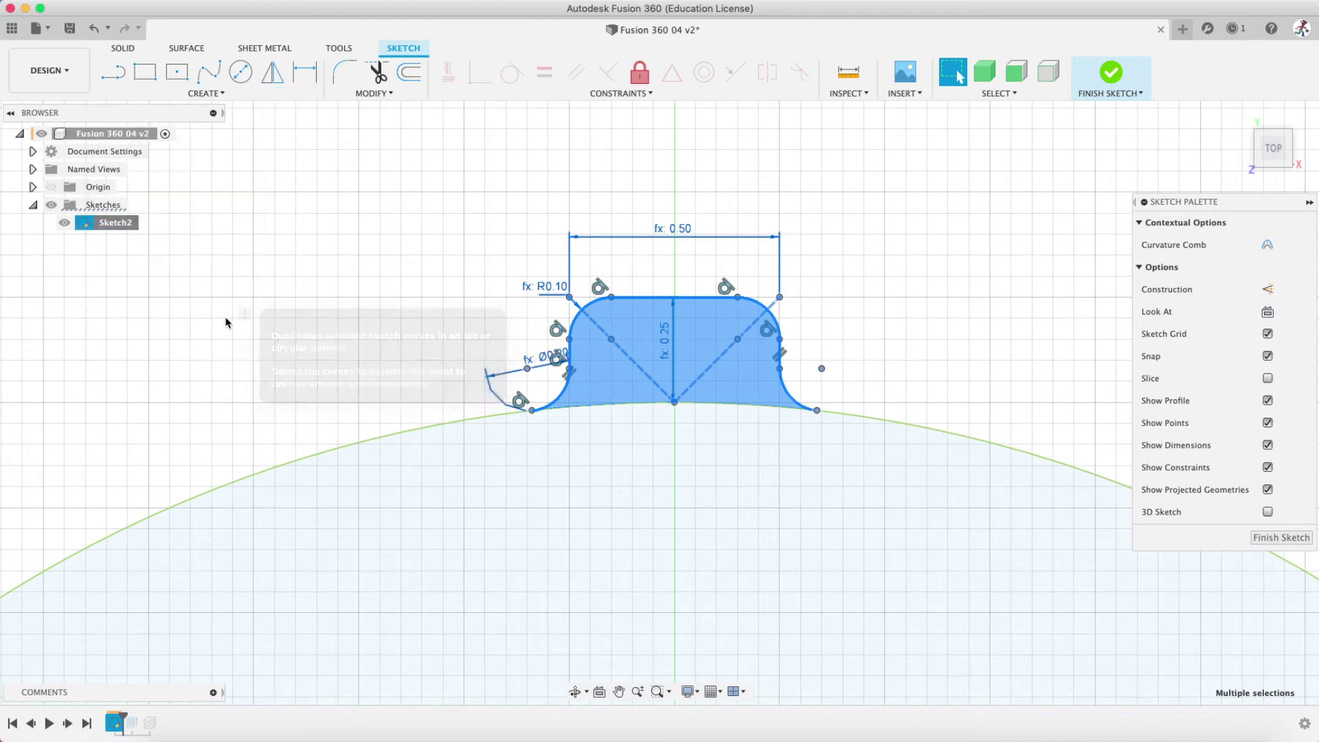
{"action": "left_click", "coordinate": [905, 427]}
{"action": "scroll", "coordinate": [873, 331], "scroll_direction": "down", "scroll_amount": 10}
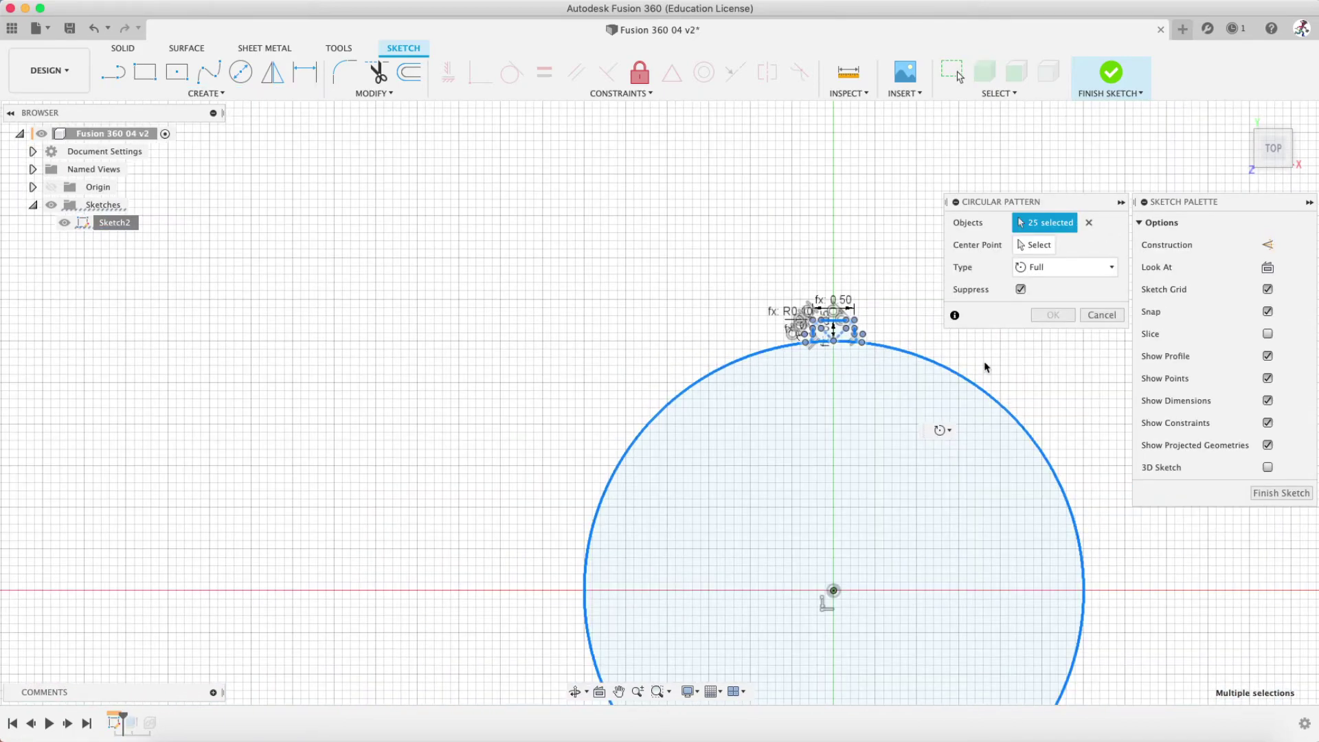
{"action": "middle_click_drag", "start_coordinate": [986, 367], "coordinate": [801, 274]}
{"action": "left_click", "coordinate": [1089, 222]}
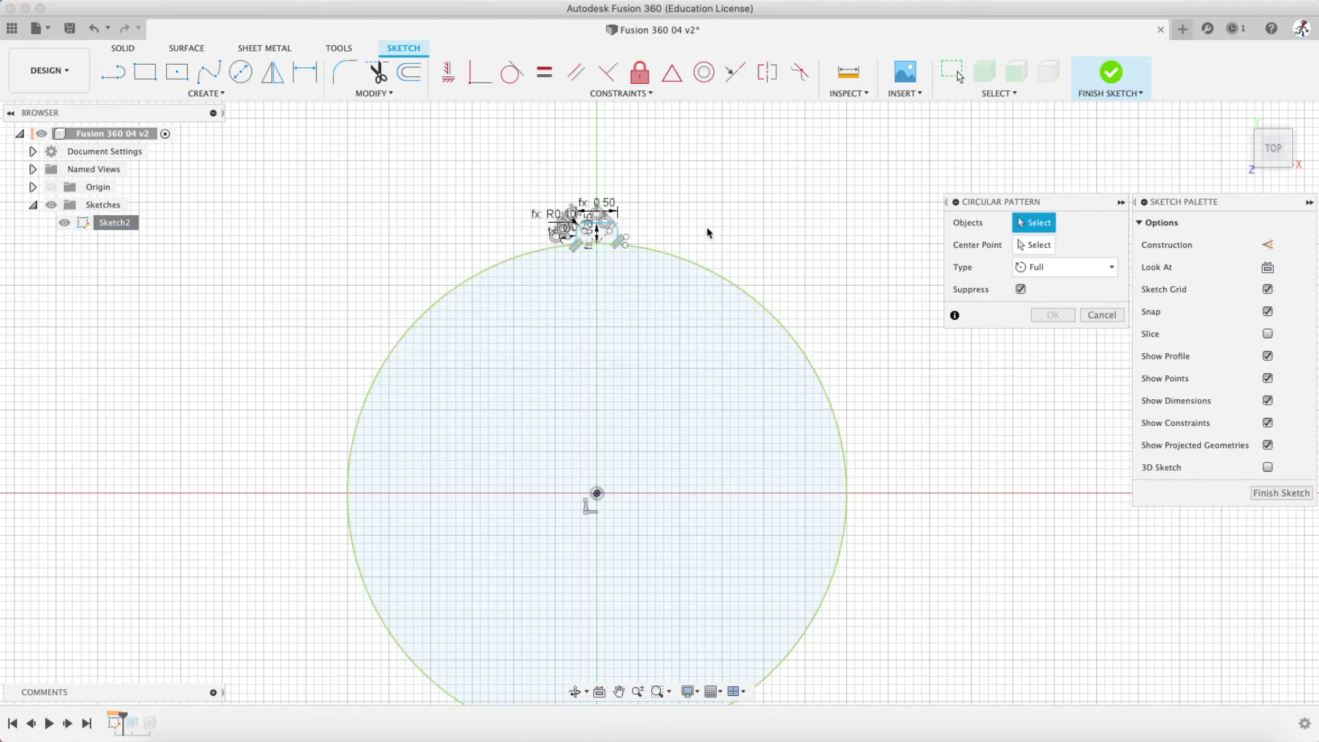
{"action": "left_click_drag", "start_coordinate": [533, 169], "coordinate": [686, 295]}
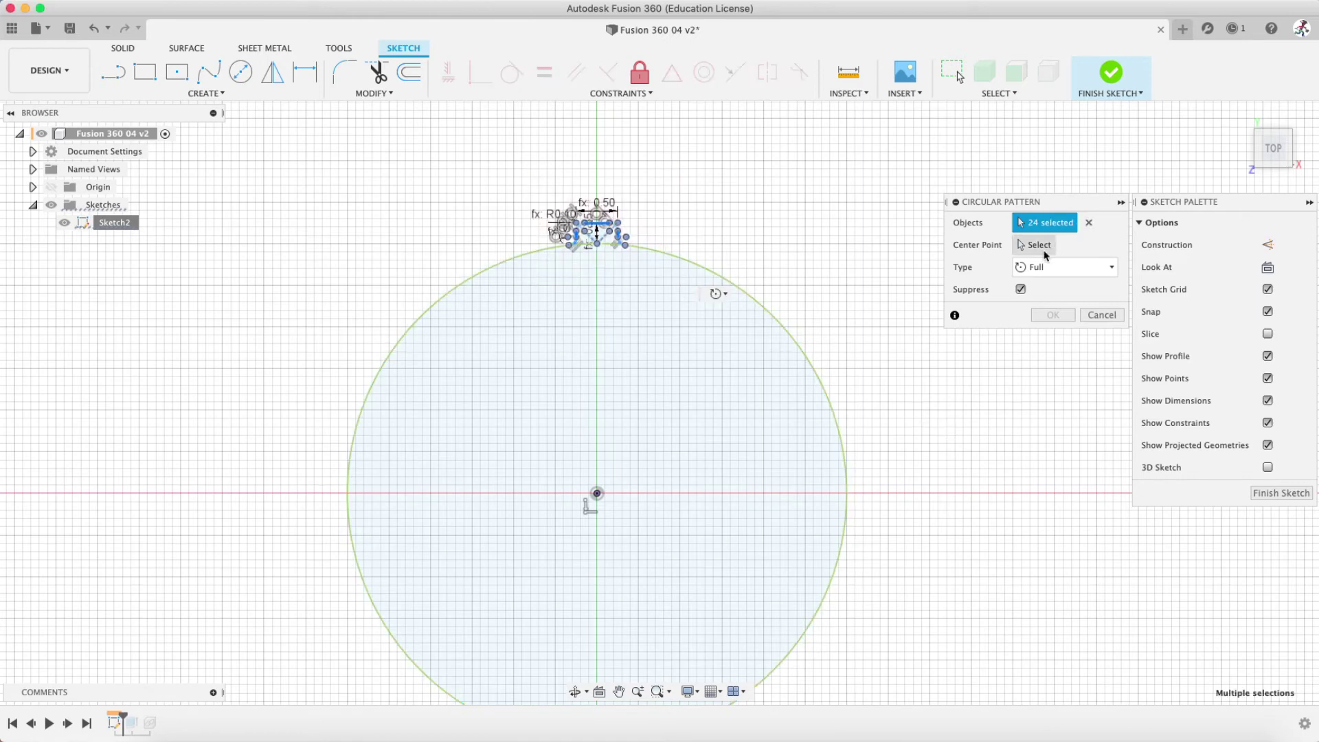
{"action": "left_click", "coordinate": [719, 277]}
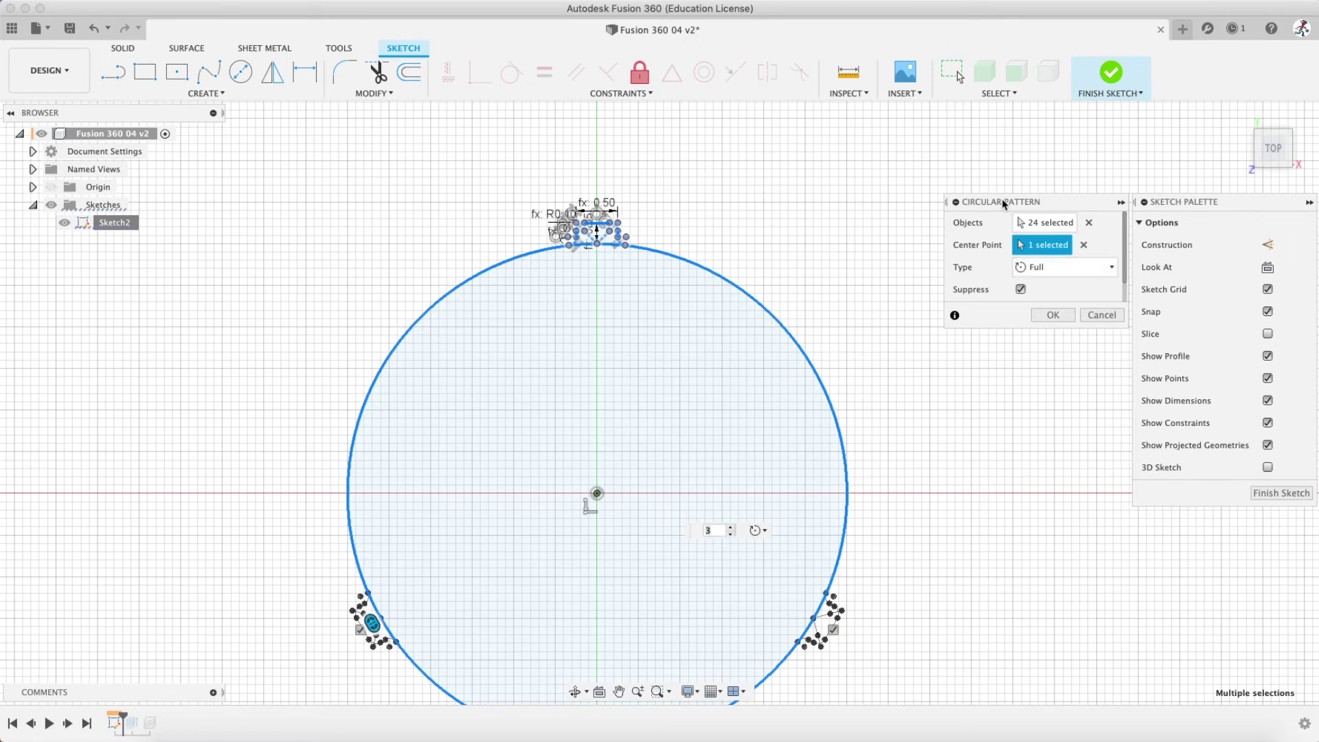
Set the full circular pattern's quantity to 20 and create the pattern
{"action": "left_click_drag", "start_coordinate": [1004, 202], "coordinate": [874, 137]}
{"action": "left_click_drag", "start_coordinate": [993, 206], "coordinate": [994, 228]}
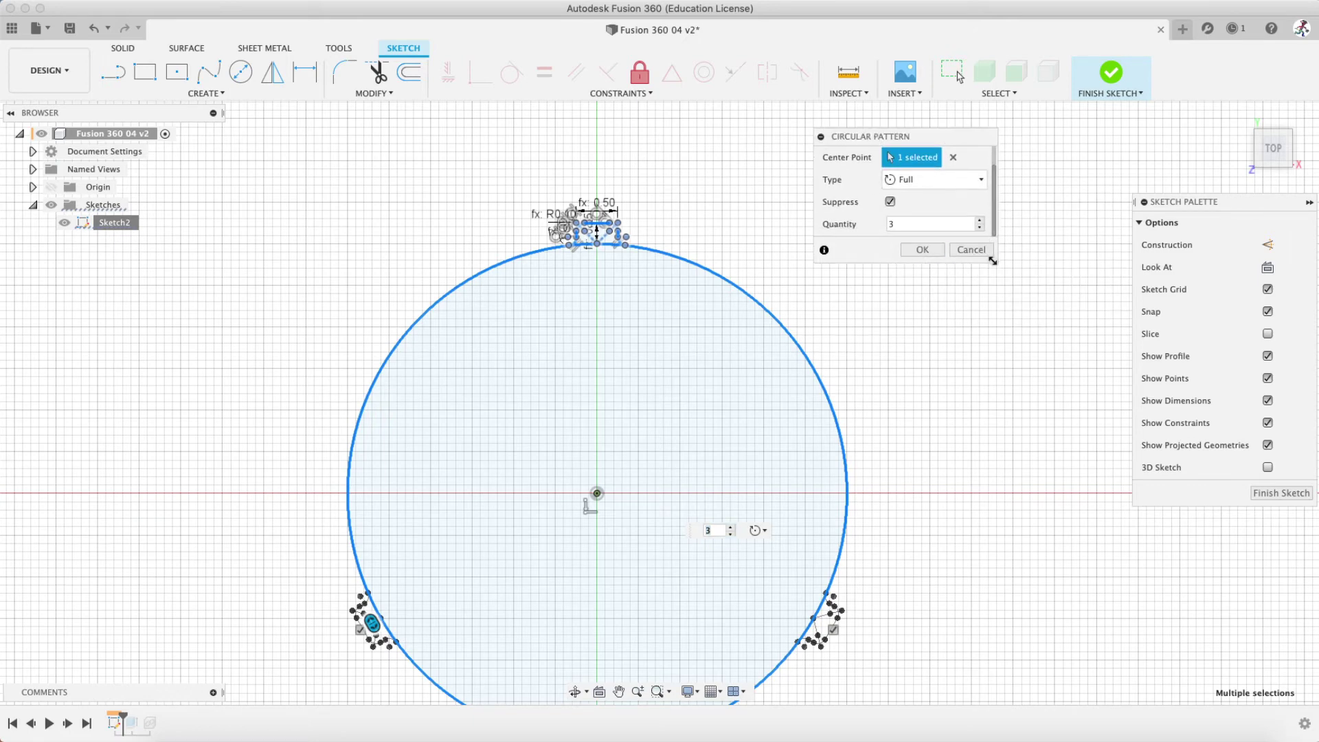
{"action": "left_click_drag", "start_coordinate": [993, 261], "coordinate": [1000, 352]}
{"action": "left_click", "coordinate": [934, 246]}
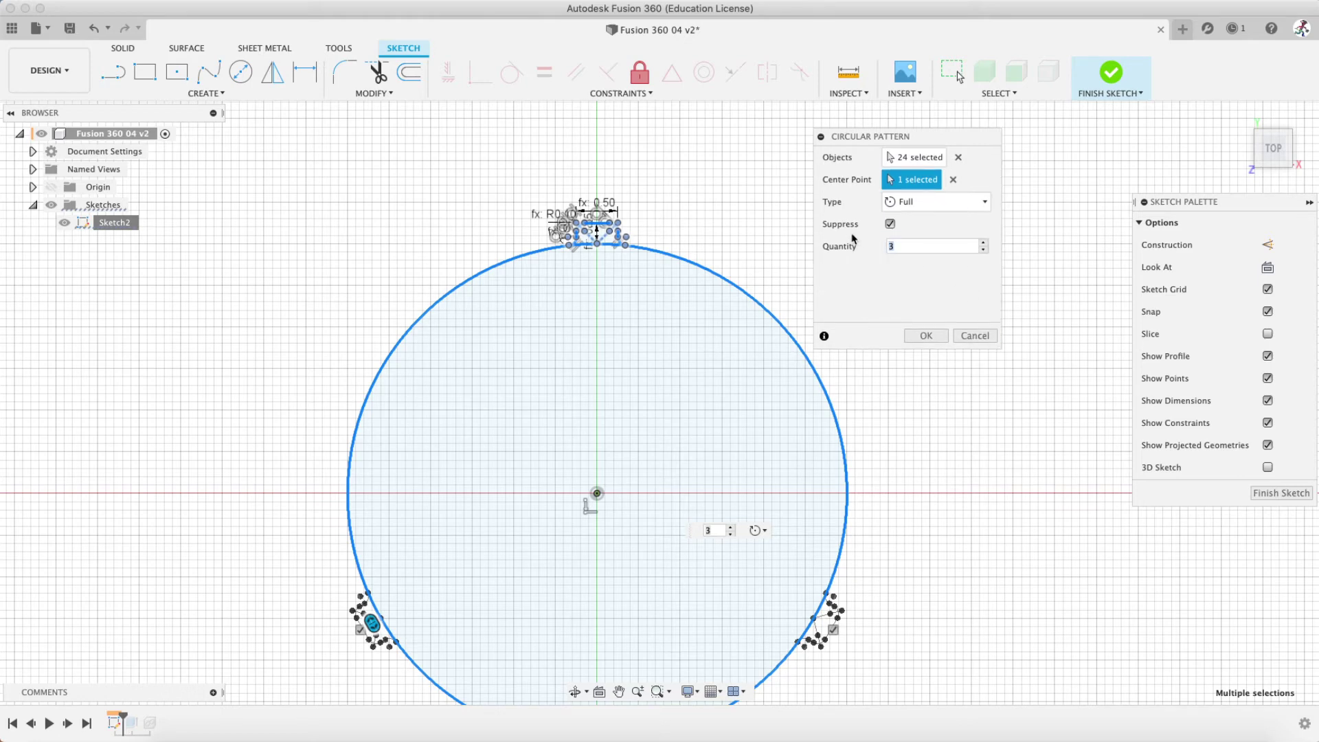
{"action": "type", "text": "25"}
{"action": "key", "text": "Return"}
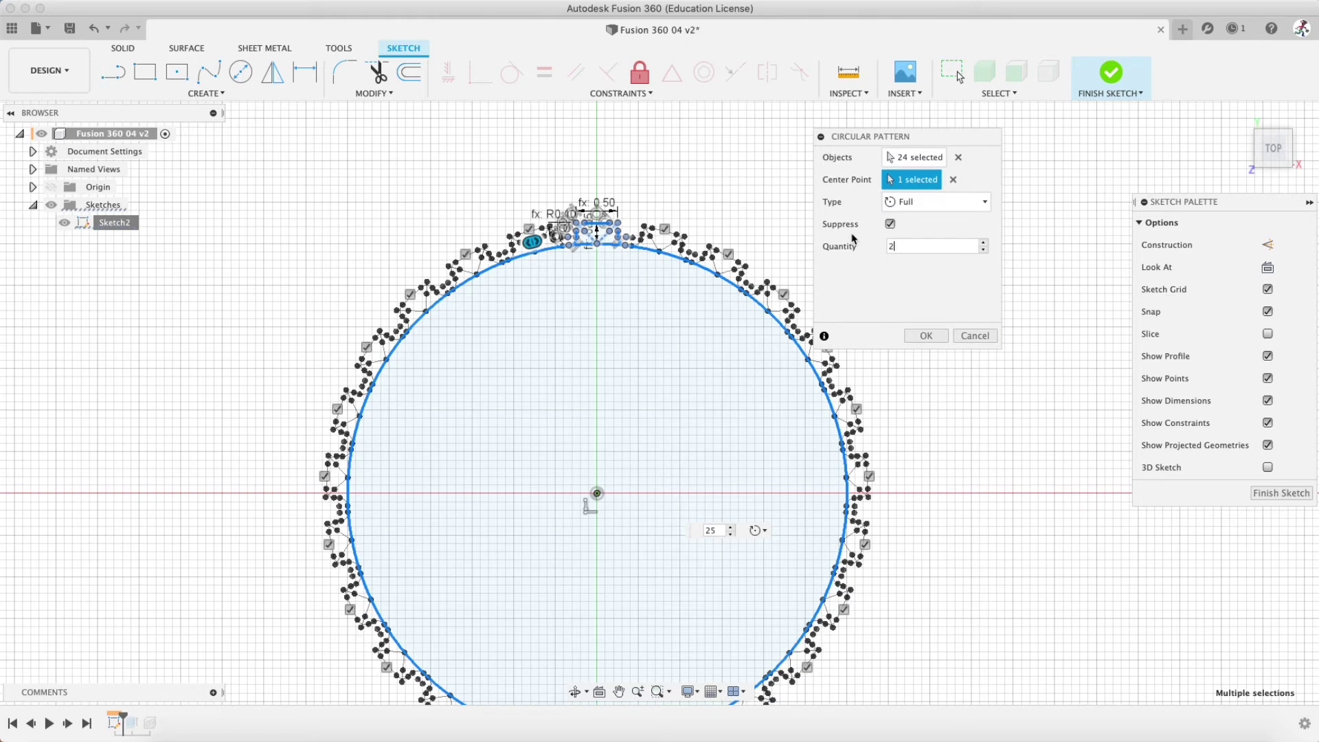
{"action": "type", "text": "0"}
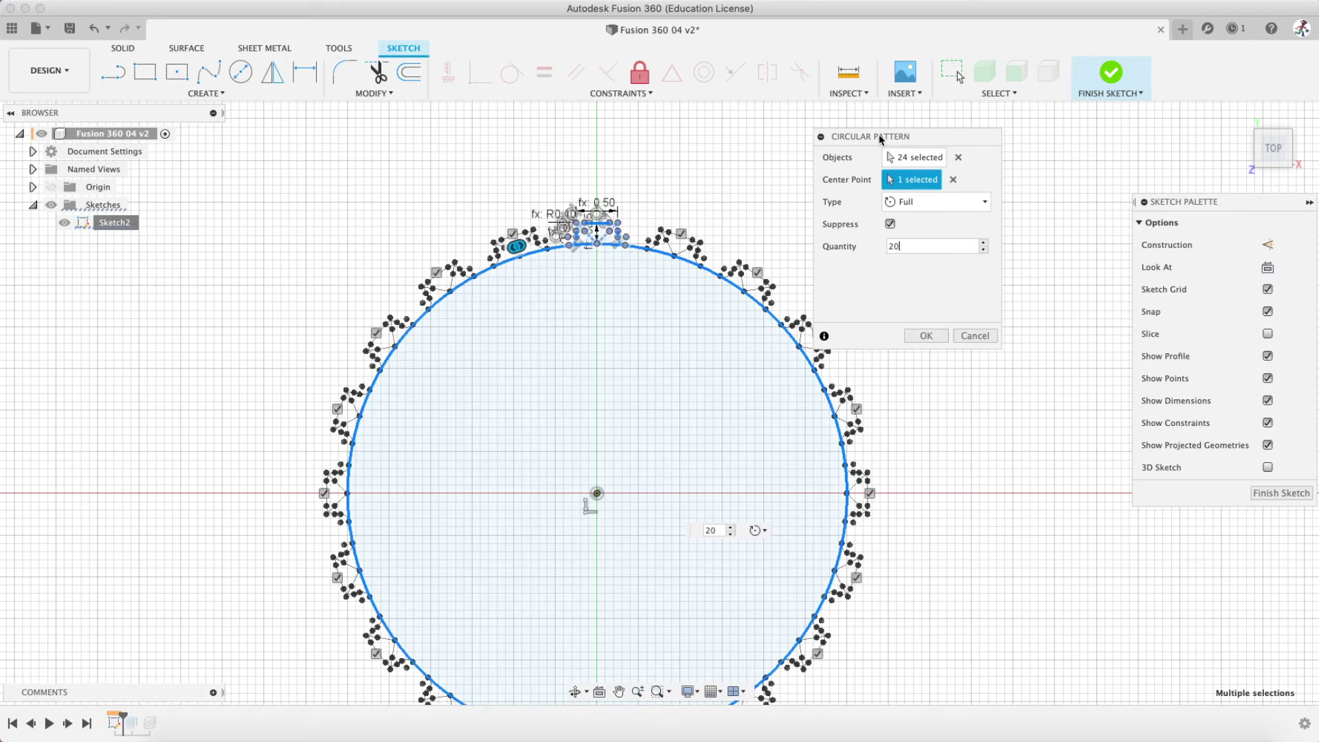
{"action": "left_click", "coordinate": [927, 335]}
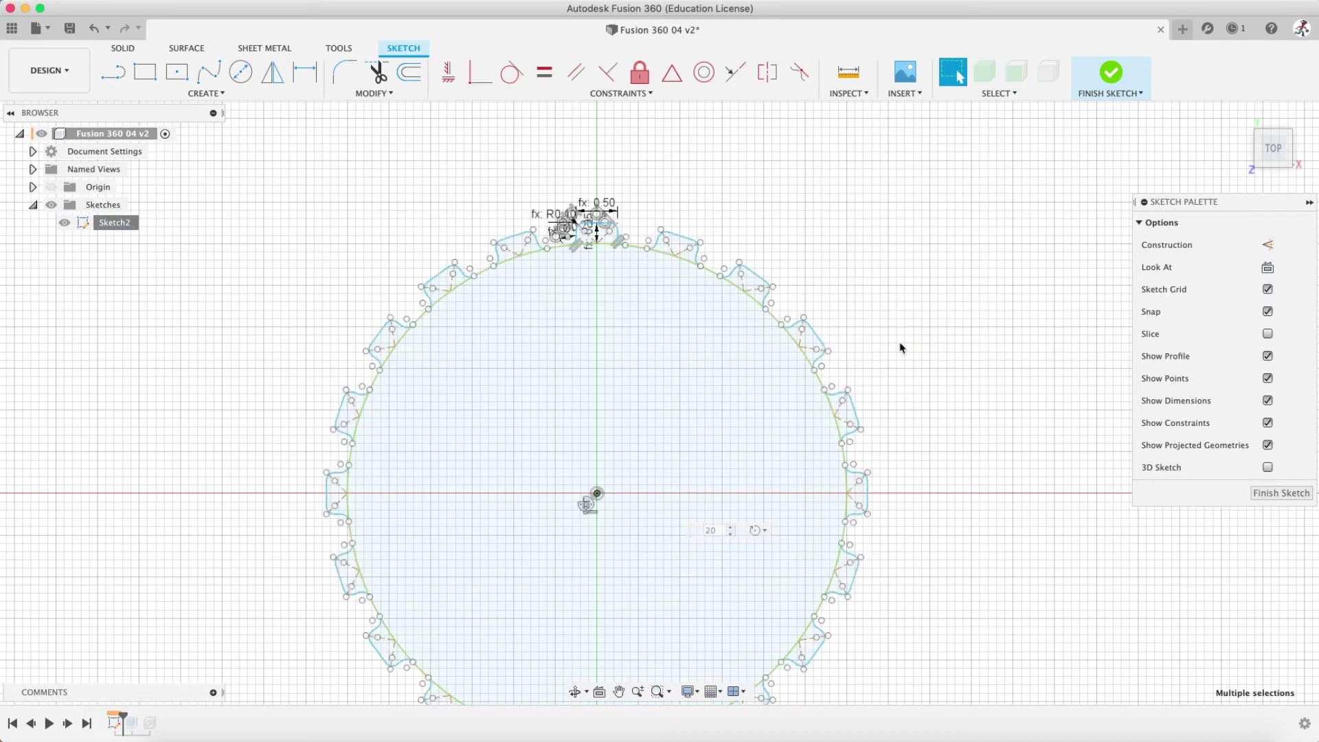
Review the user parameters notch_width, notch_radius, head_radius and notch_height against the uppermost tooth's dimensions, and close the parameter list
{"action": "left_click", "coordinate": [686, 327]}
{"action": "key", "text": "Escape"}
{"action": "scroll", "coordinate": [592, 264], "scroll_direction": "up", "scroll_amount": 8}
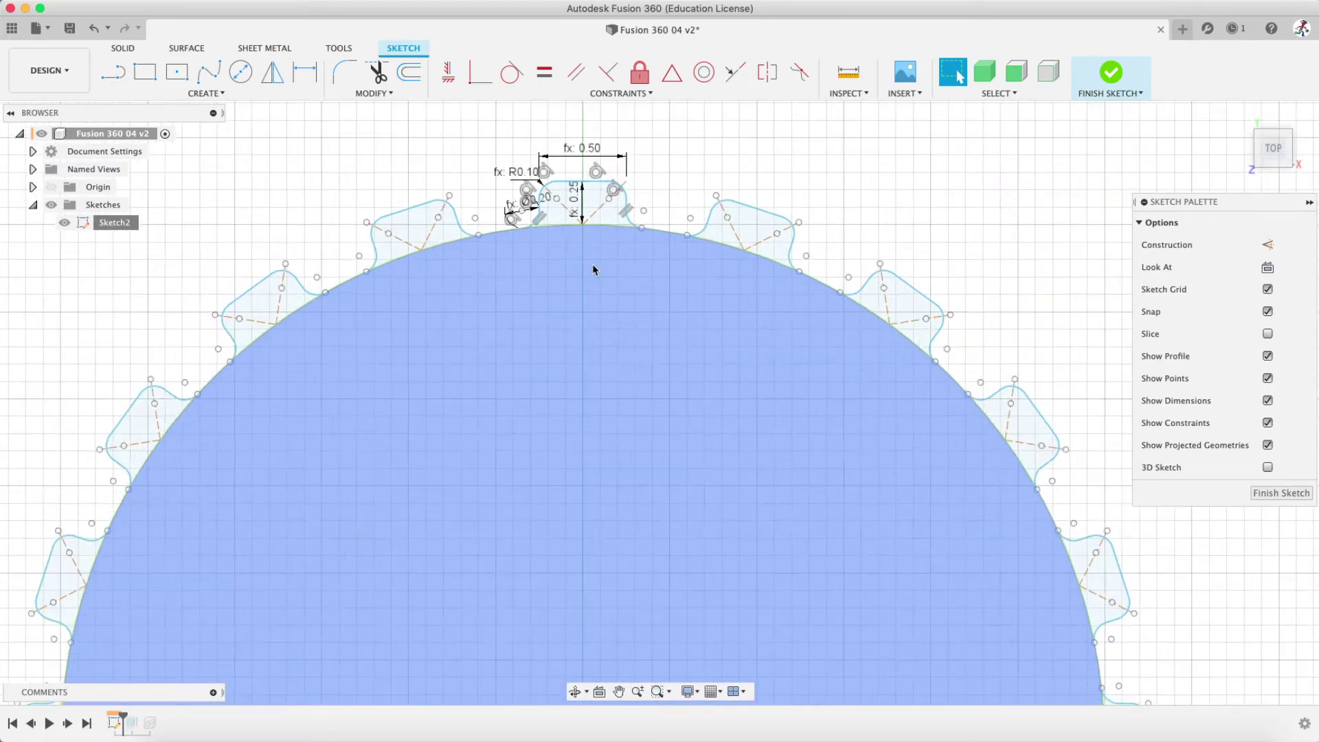
{"action": "scroll", "coordinate": [897, 545], "scroll_direction": "up", "scroll_amount": 4}
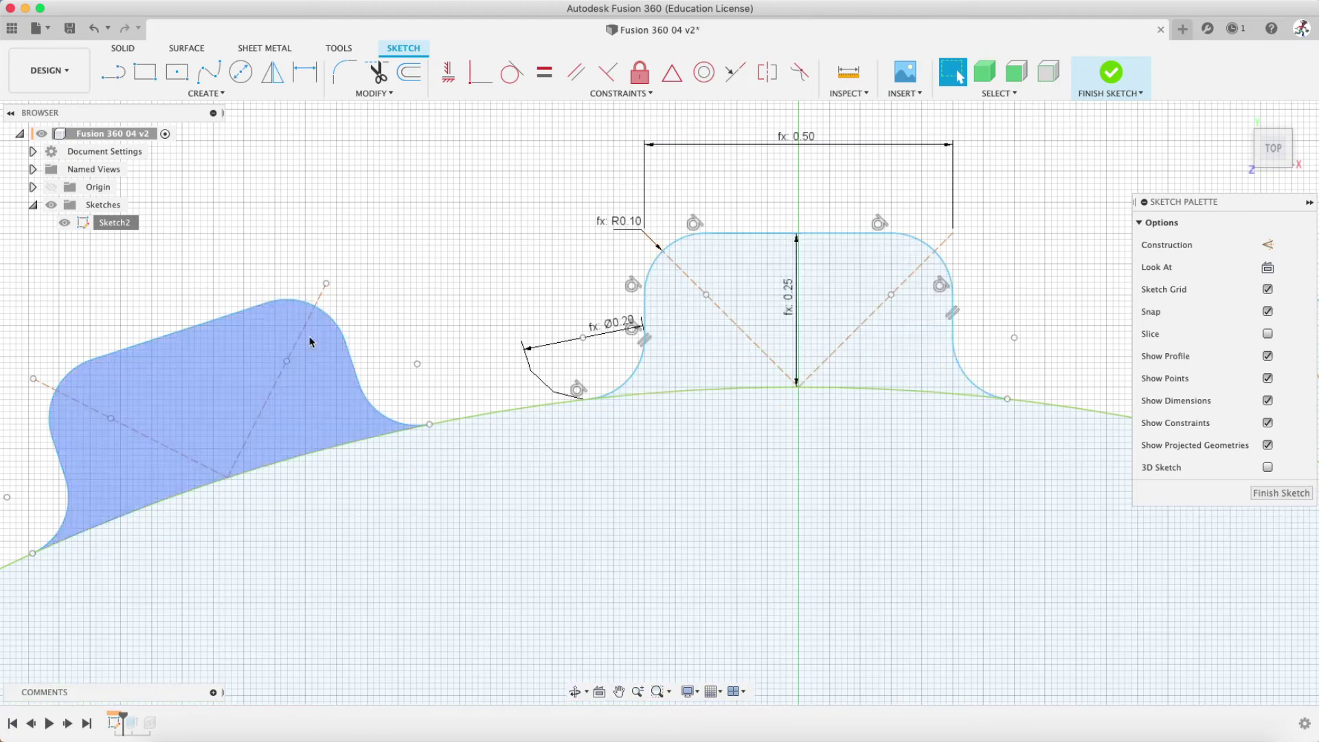
{"action": "mouse_move", "coordinate": [596, 147]}
{"action": "middle_mouse_down"}
{"action": "mouse_move", "coordinate": [775, 206]}
{"action": "mouse_move", "coordinate": [565, 220]}
{"action": "mouse_move", "coordinate": [645, 223]}
{"action": "middle_mouse_up"}
{"action": "left_click", "coordinate": [377, 94]}
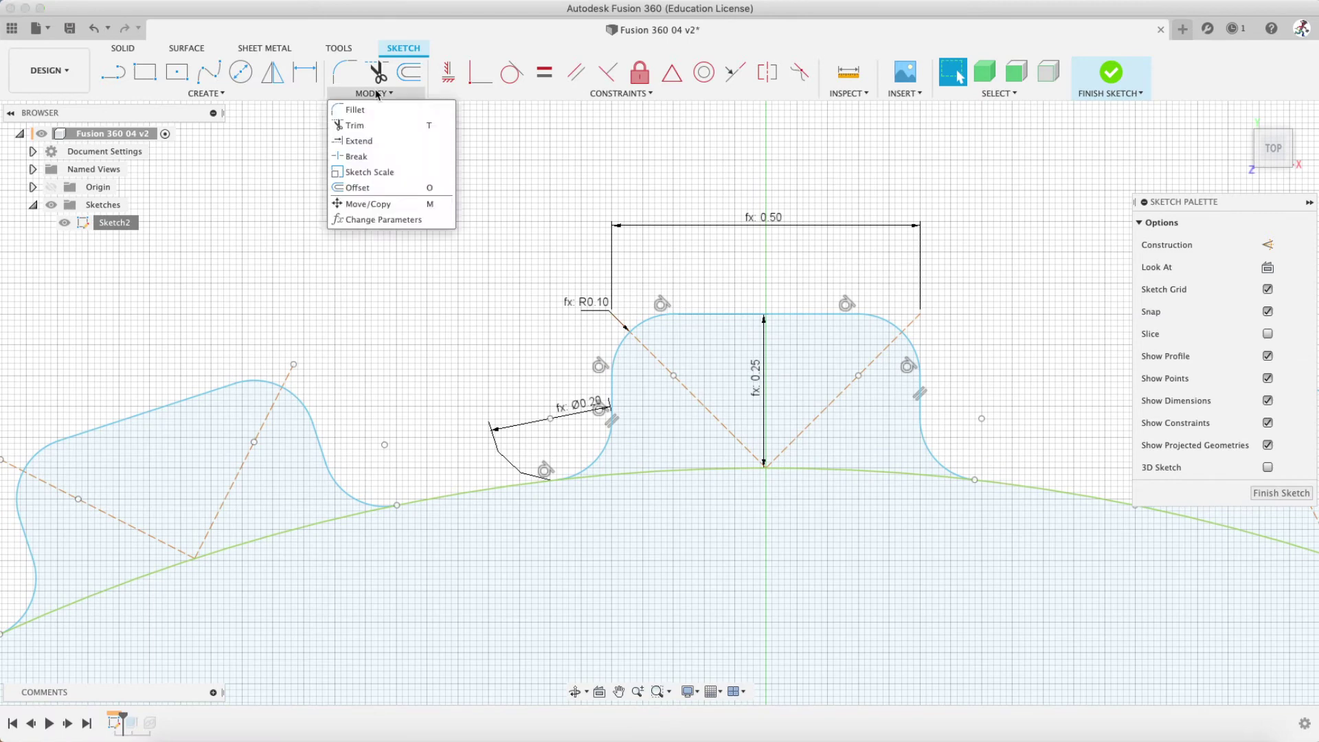
{"action": "left_click", "coordinate": [365, 220]}
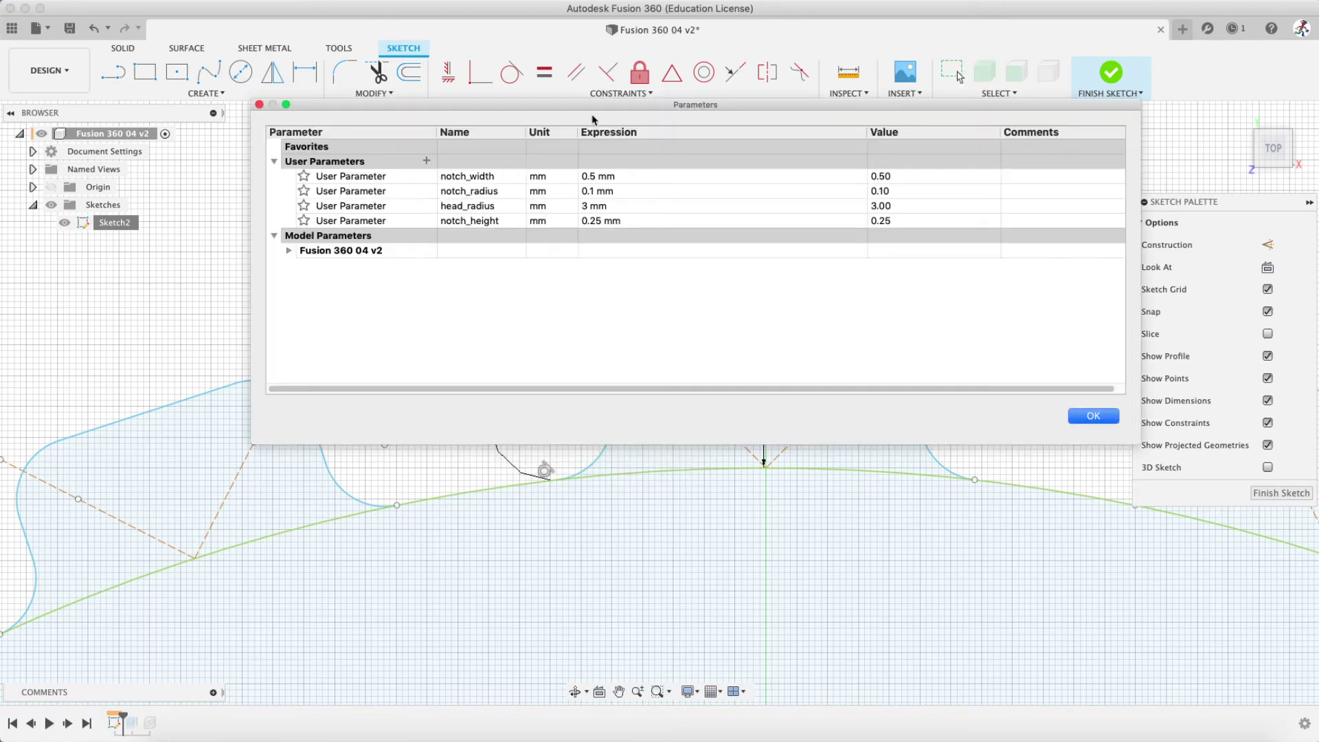
{"action": "left_click_drag", "start_coordinate": [599, 107], "coordinate": [590, 351]}
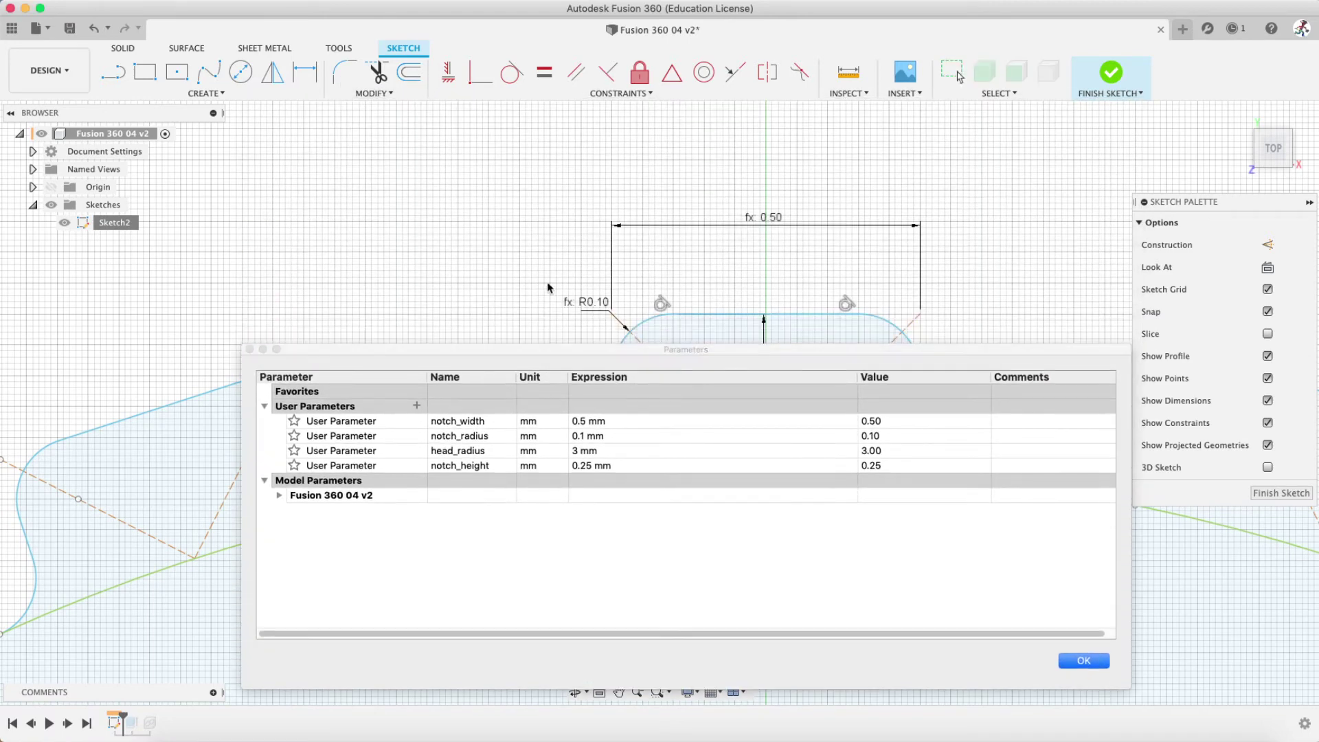
{"action": "middle_click_drag", "start_coordinate": [550, 264], "coordinate": [548, 136]}
{"action": "scroll", "coordinate": [548, 136], "scroll_direction": "down", "scroll_amount": 3}
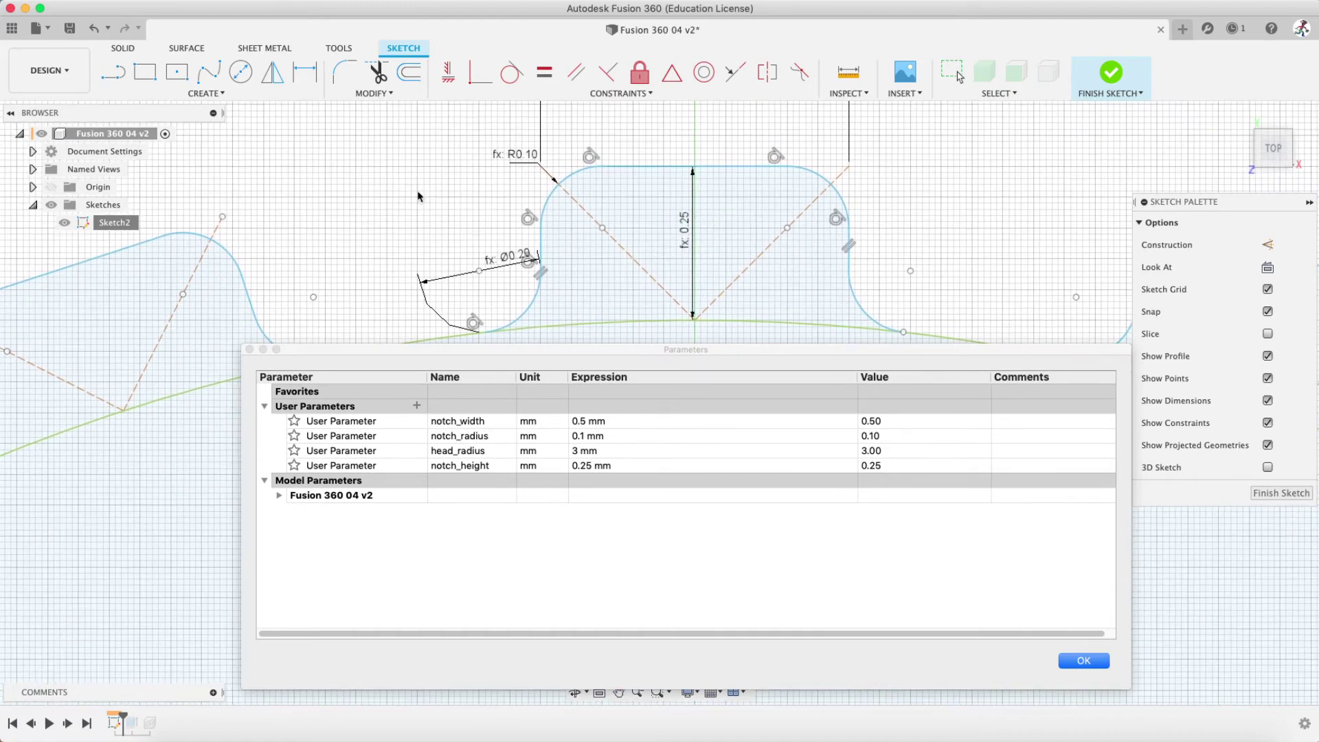
{"action": "scroll", "coordinate": [421, 195], "scroll_direction": "down", "scroll_amount": 1}
{"action": "middle_click_drag", "start_coordinate": [421, 195], "coordinate": [462, 224]}
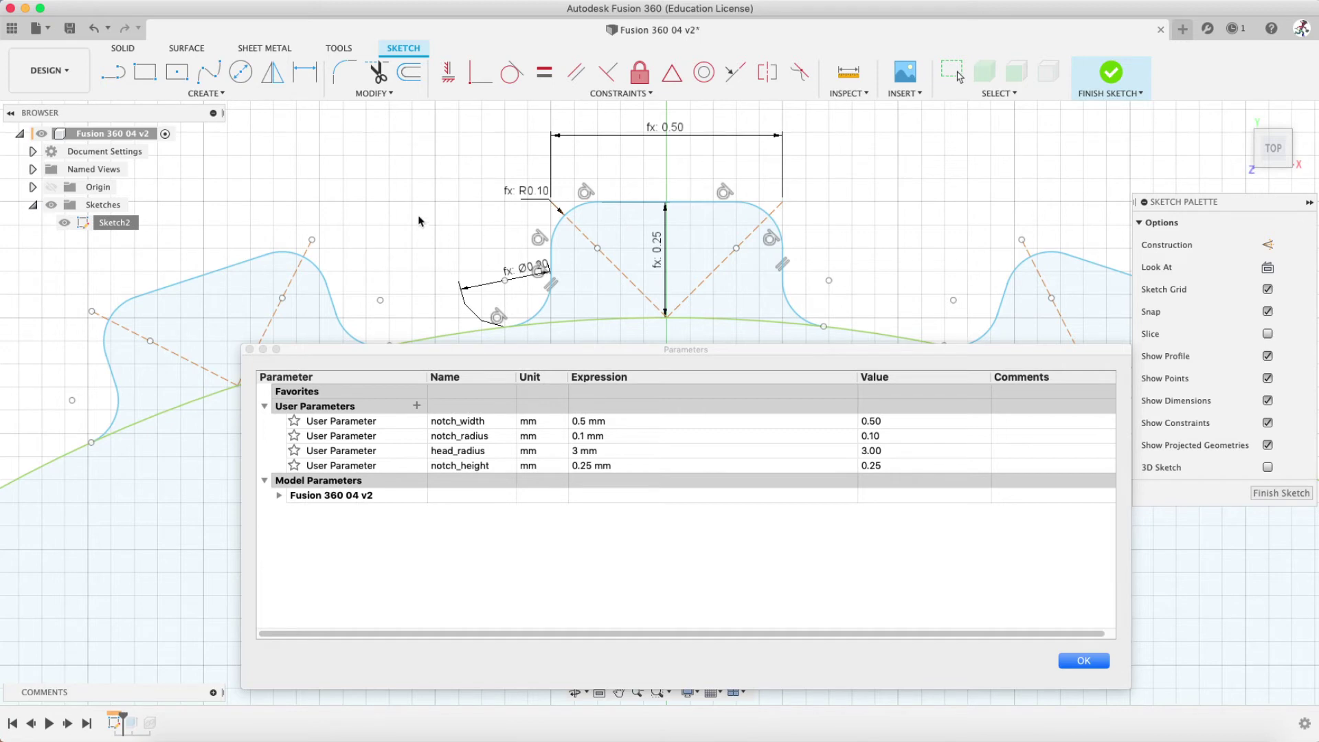
{"action": "key", "text": "Return"}
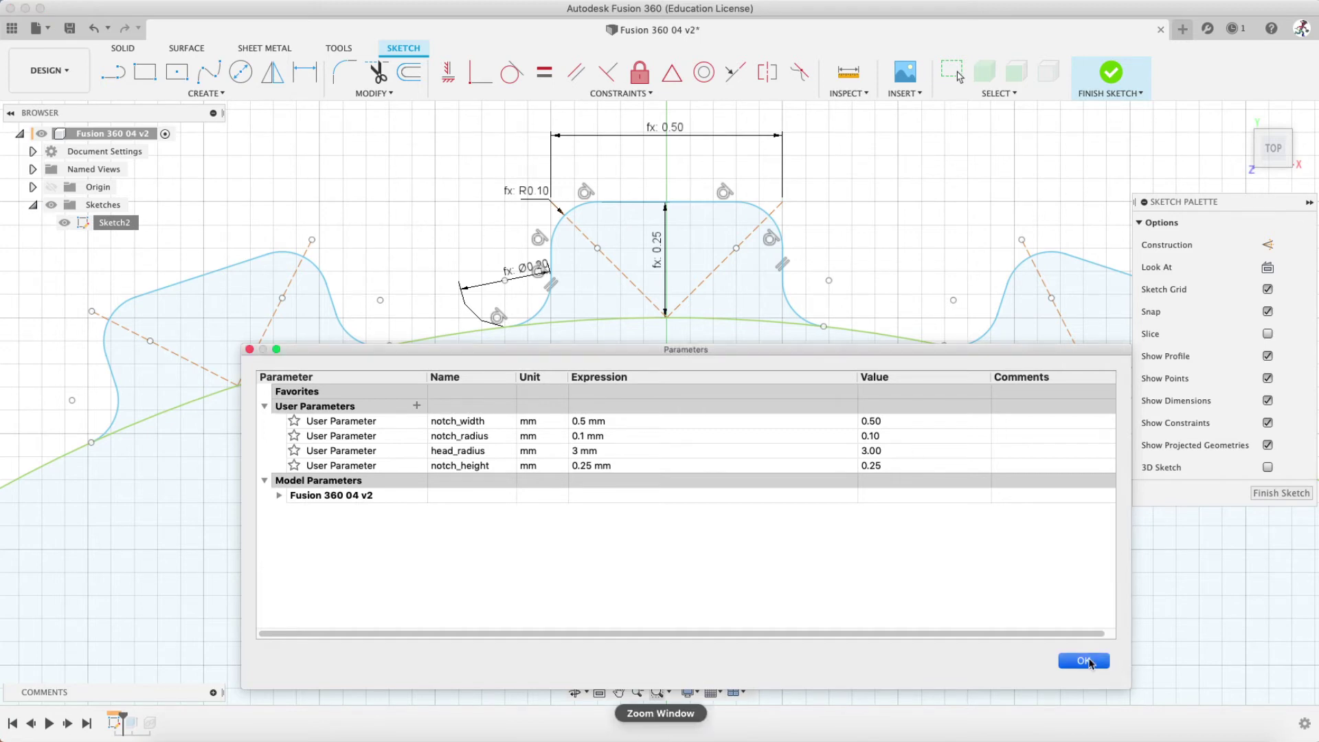
Change the display environment to Tranquility Blue
{"action": "left_click", "coordinate": [696, 691]}
{"action": "mouse_move", "coordinate": [765, 611]}
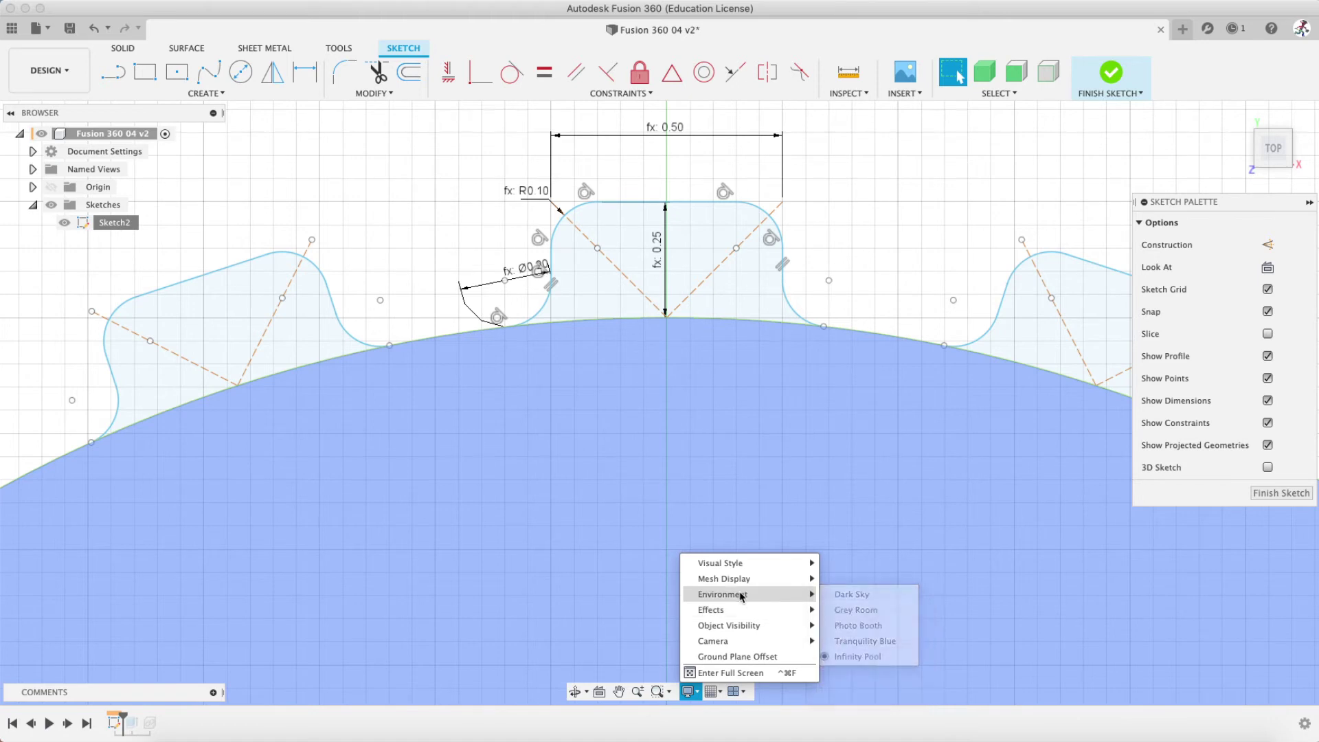
{"action": "left_click", "coordinate": [867, 641]}
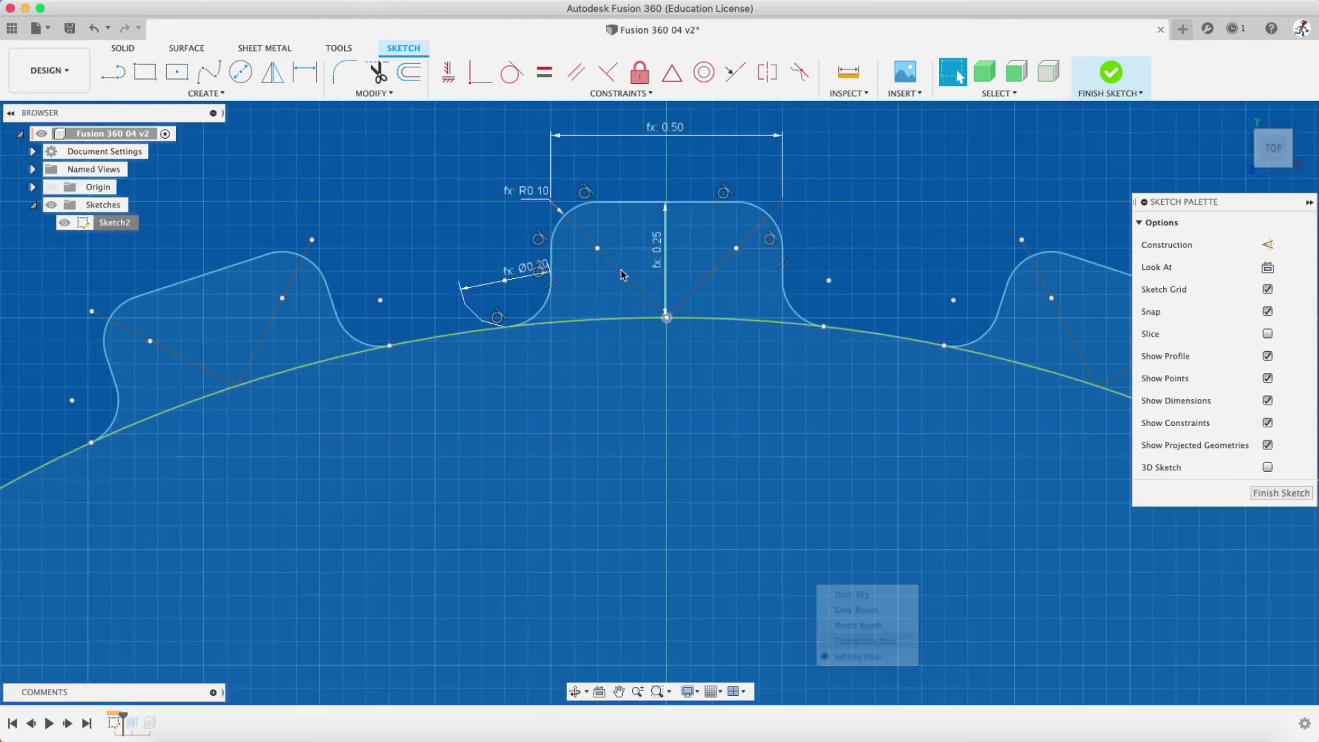
Set the user parameter notch_width to 0.6 mm to test the parametric tooth
{"action": "left_click", "coordinate": [388, 96]}
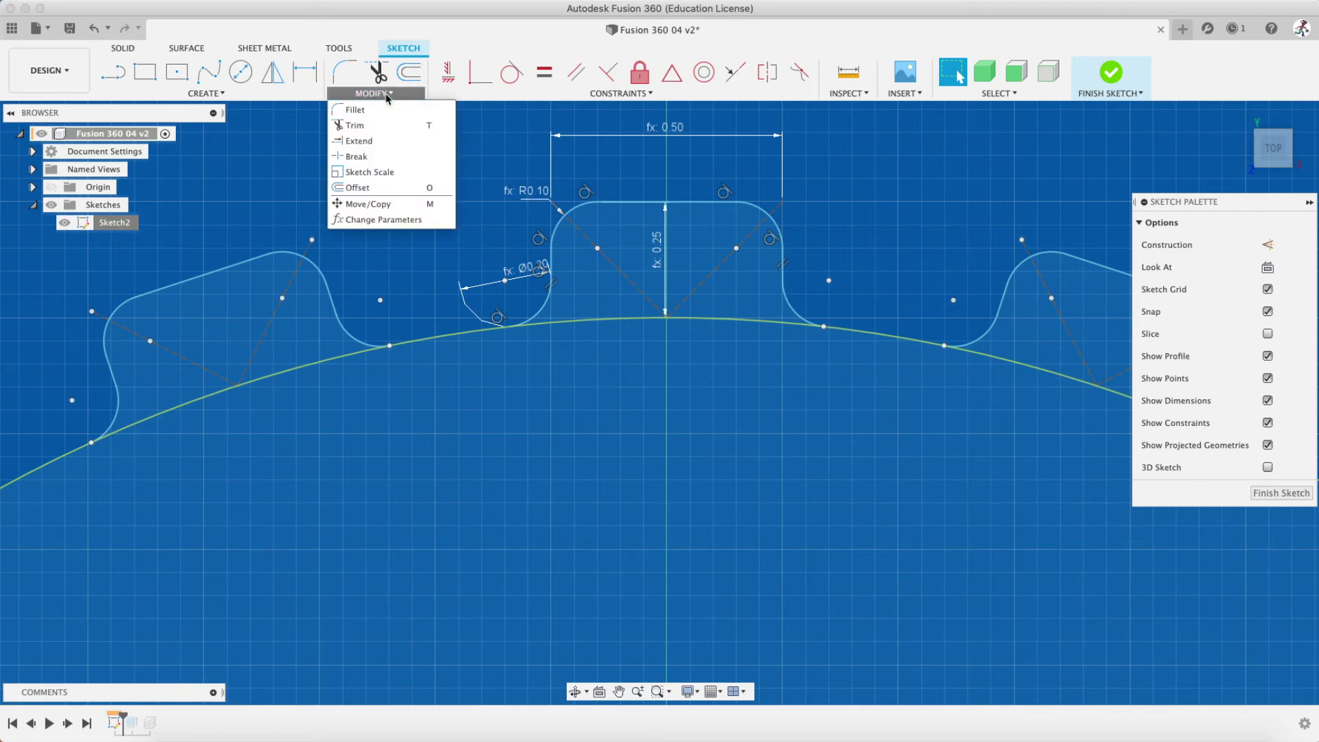
{"action": "left_click", "coordinate": [375, 219]}
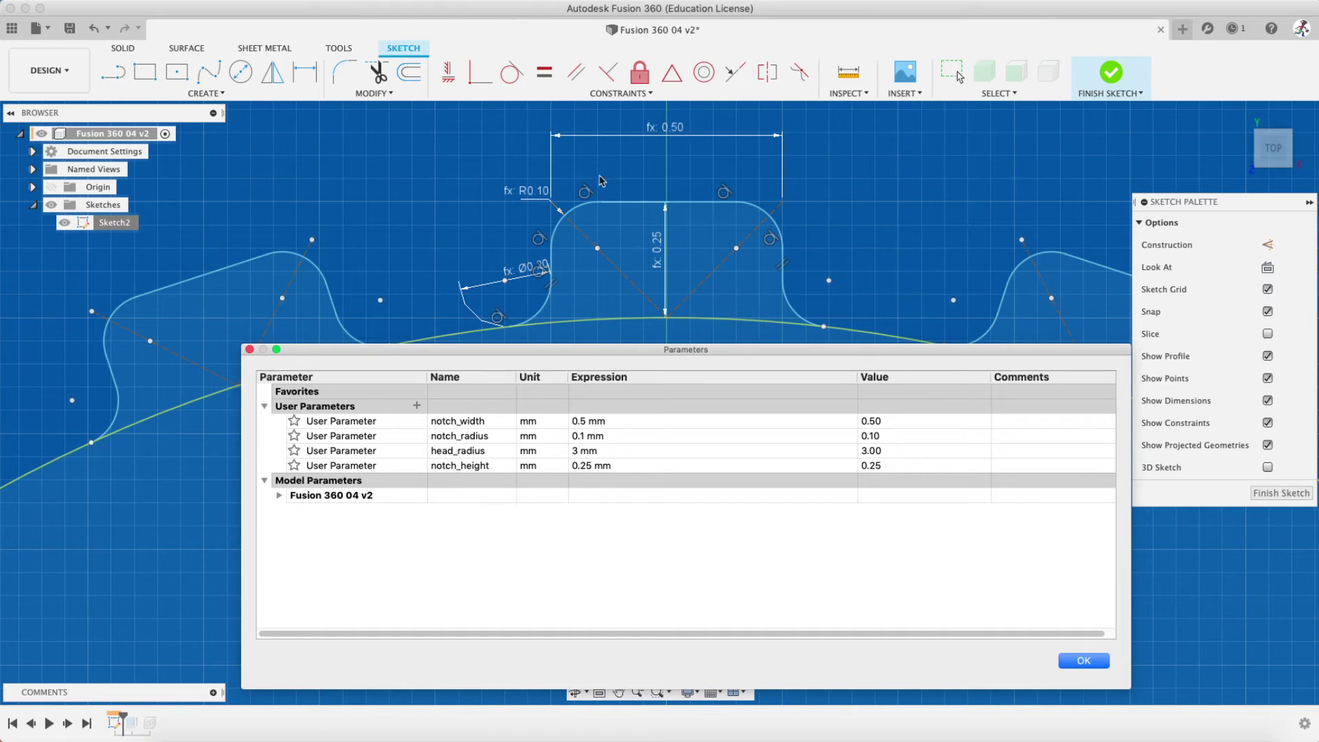
{"action": "double_click", "coordinate": [493, 419]}
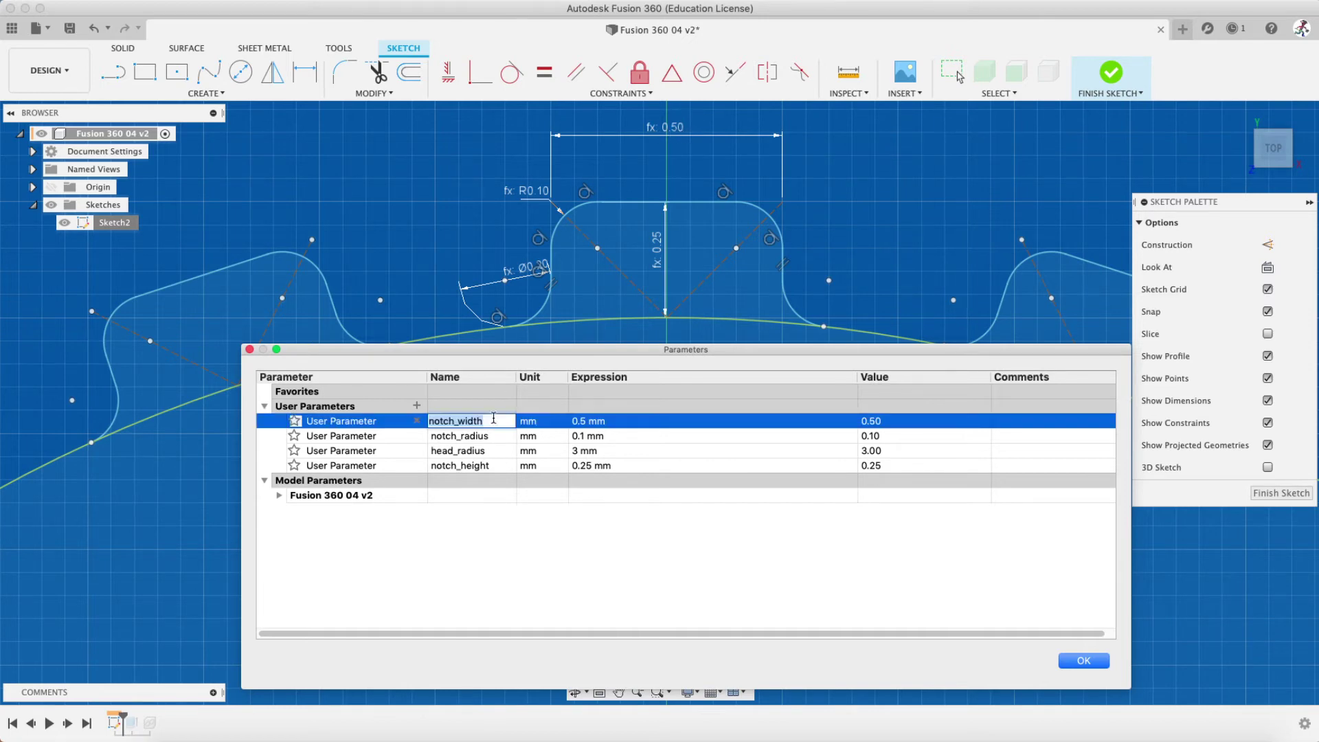
{"action": "double_click", "coordinate": [595, 420]}
{"action": "left_click", "coordinate": [600, 420]}
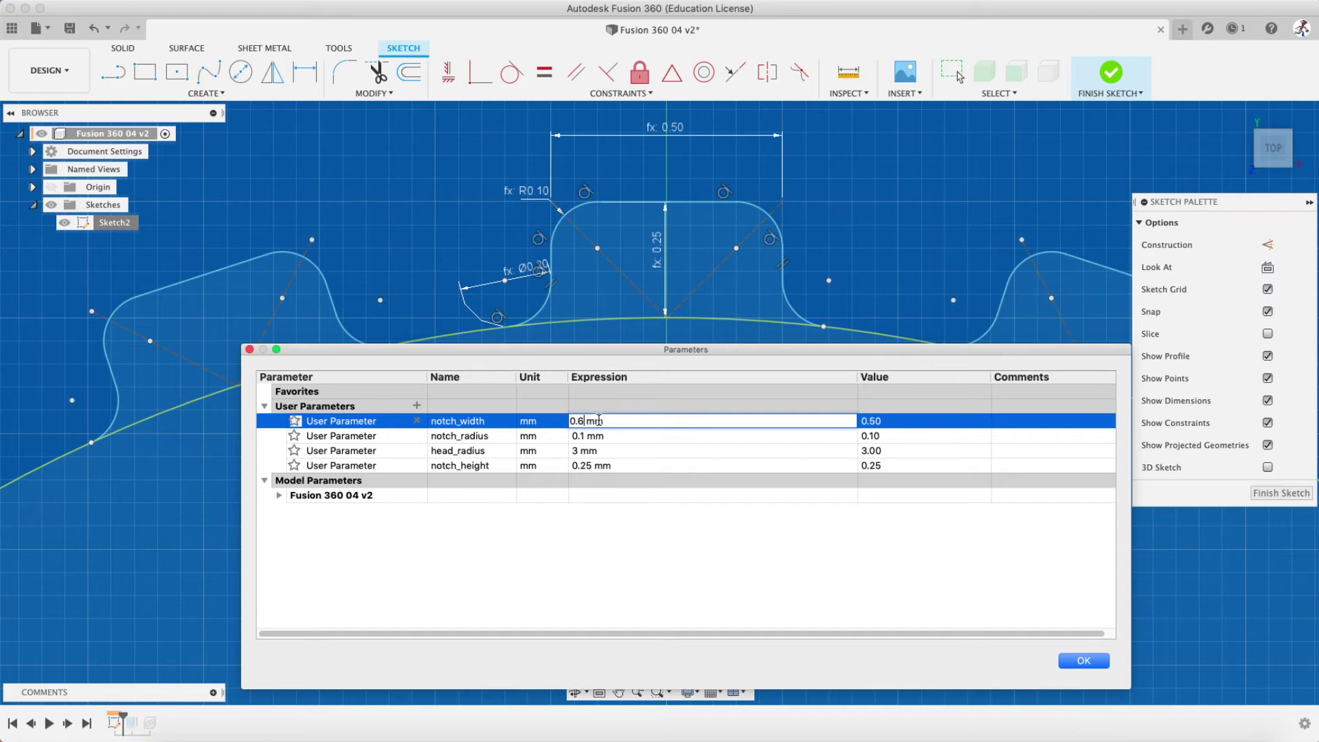
{"action": "left_click", "coordinate": [1092, 663]}
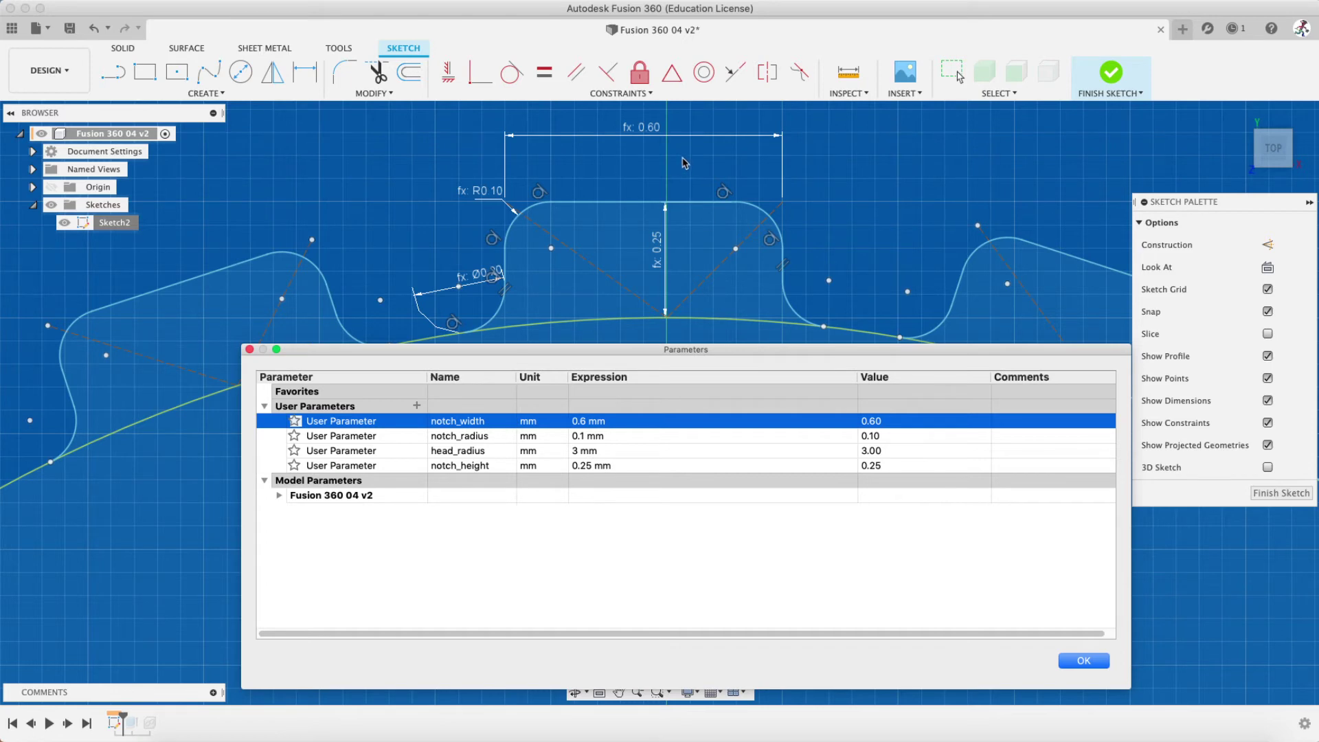
Examine the widened teeth and their spacing around the base circle, closing the parameter list to view the whole pattern
{"action": "scroll", "coordinate": [649, 279], "scroll_direction": "down", "scroll_amount": 5}
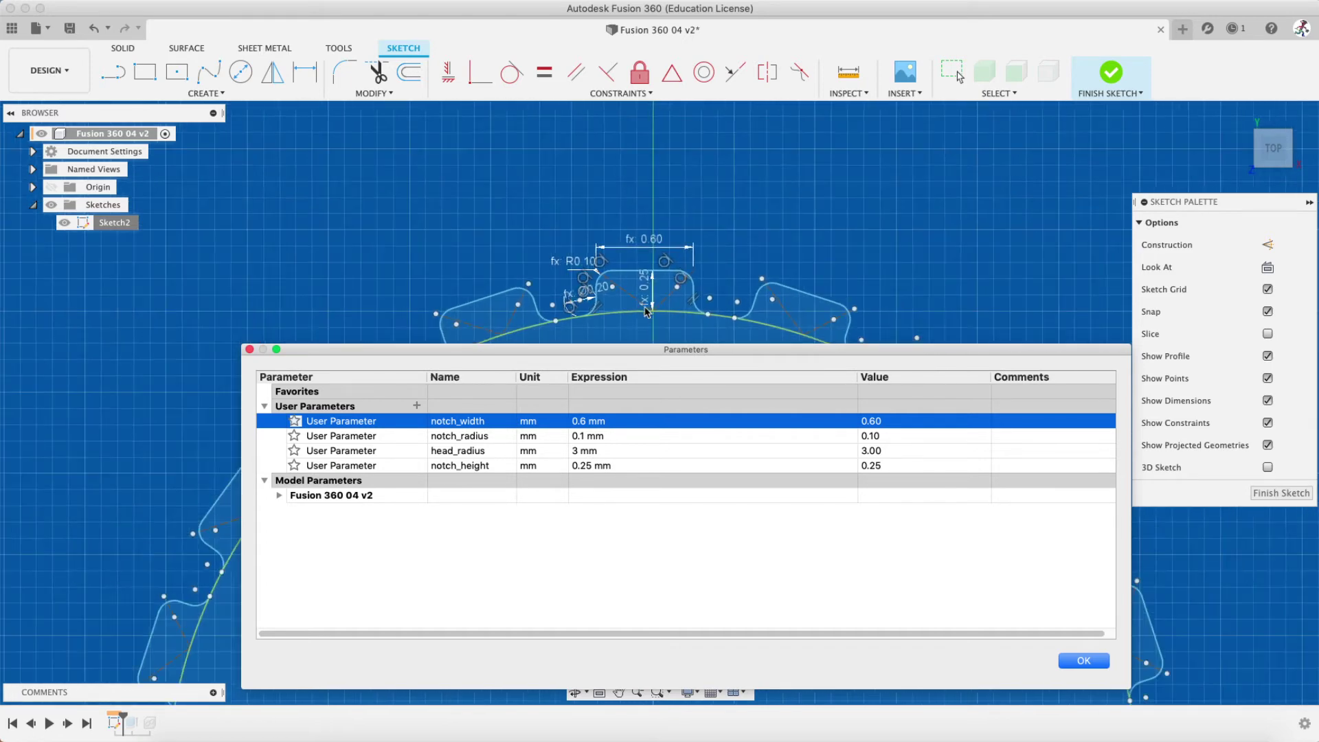
{"action": "mouse_move", "coordinate": [650, 279]}
{"action": "middle_mouse_down"}
{"action": "mouse_move", "coordinate": [643, 174]}
{"action": "mouse_move", "coordinate": [644, 251]}
{"action": "middle_mouse_up"}
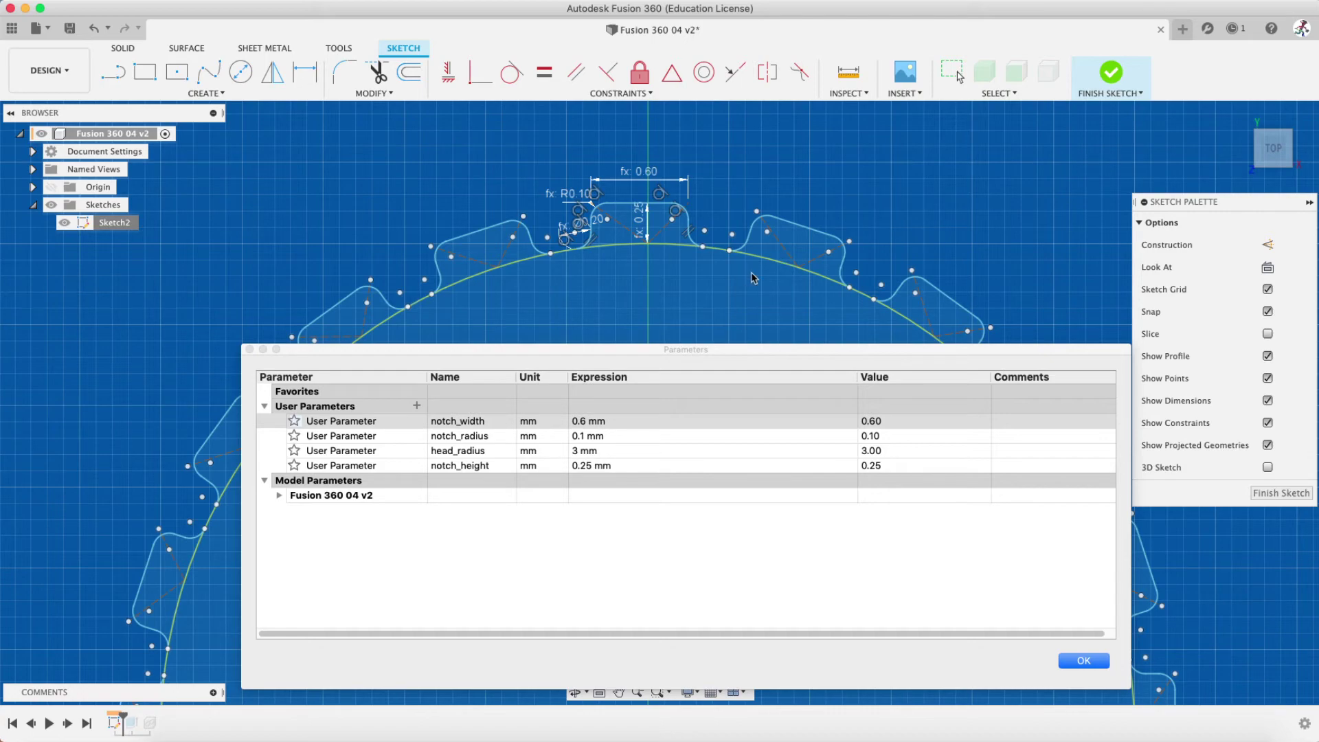
{"action": "scroll", "coordinate": [762, 276], "scroll_direction": "up", "scroll_amount": 5}
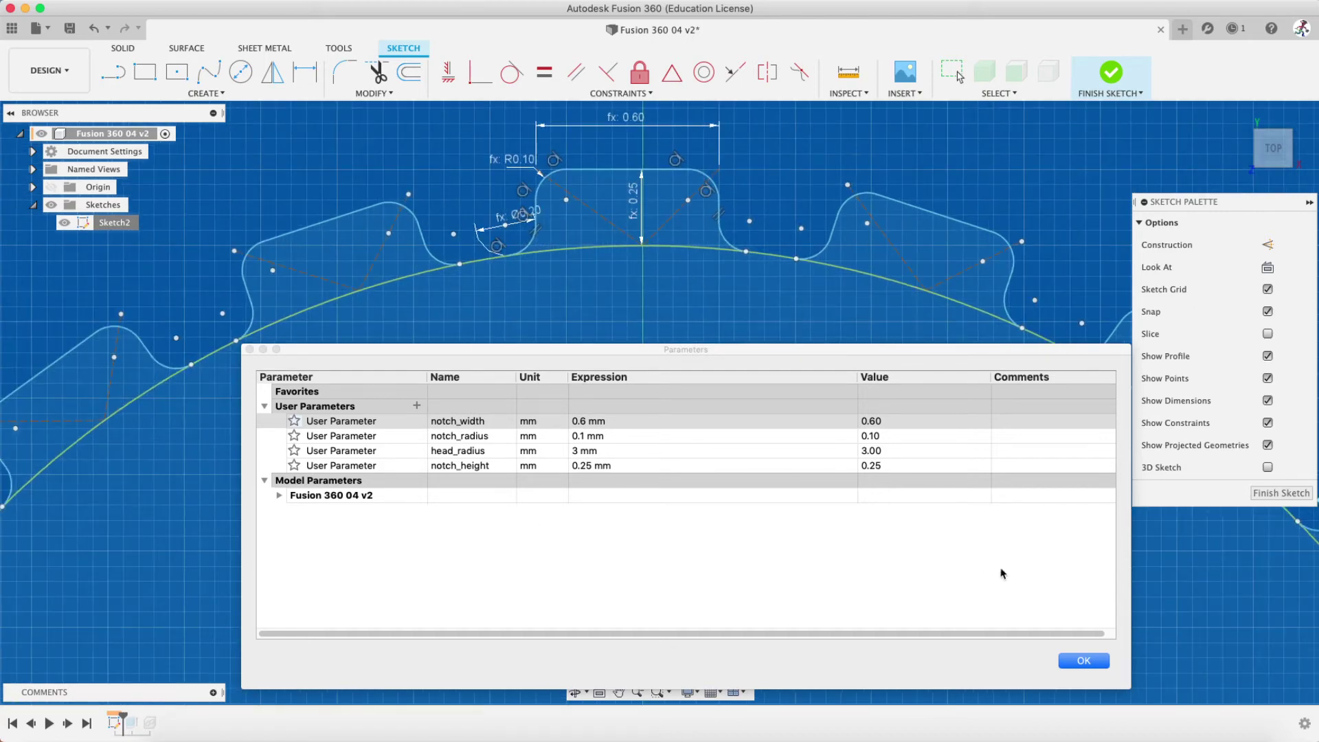
{"action": "scroll", "coordinate": [632, 234], "scroll_direction": "down", "scroll_amount": 3}
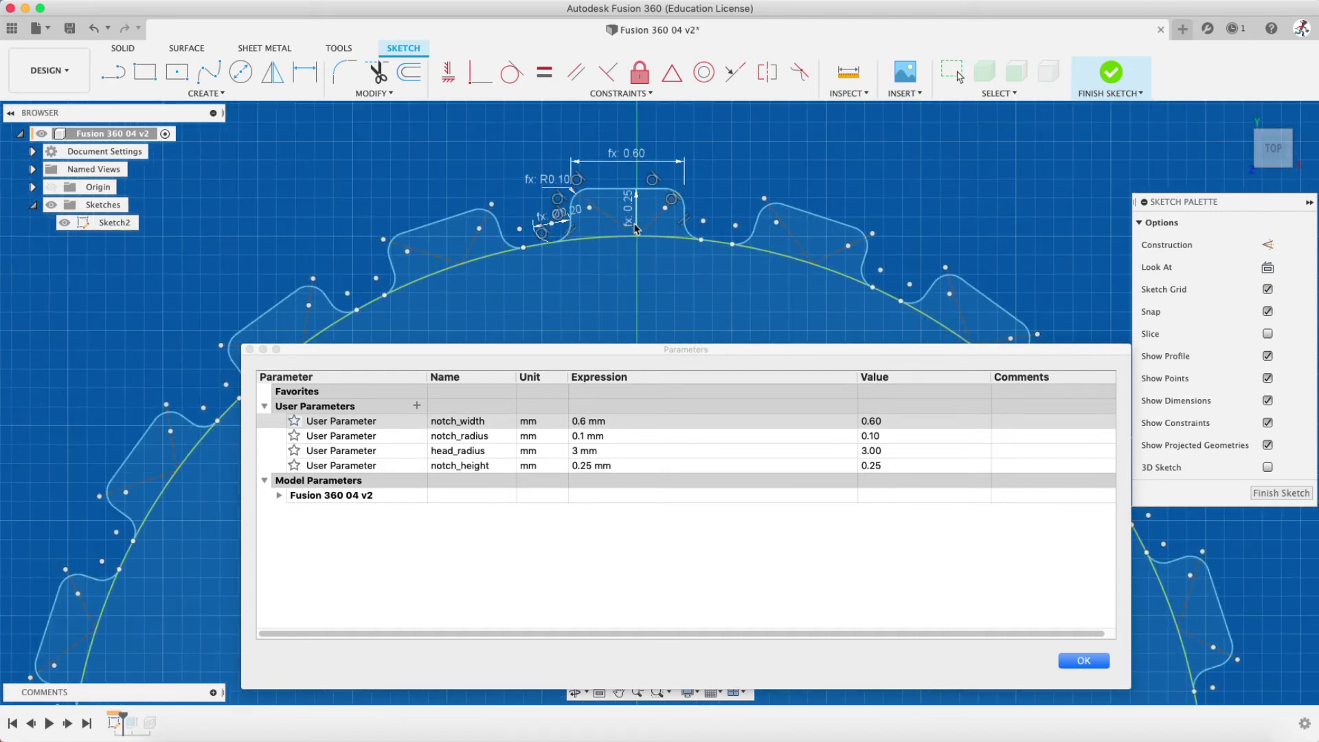
{"action": "scroll", "coordinate": [636, 228], "scroll_direction": "up", "scroll_amount": 6}
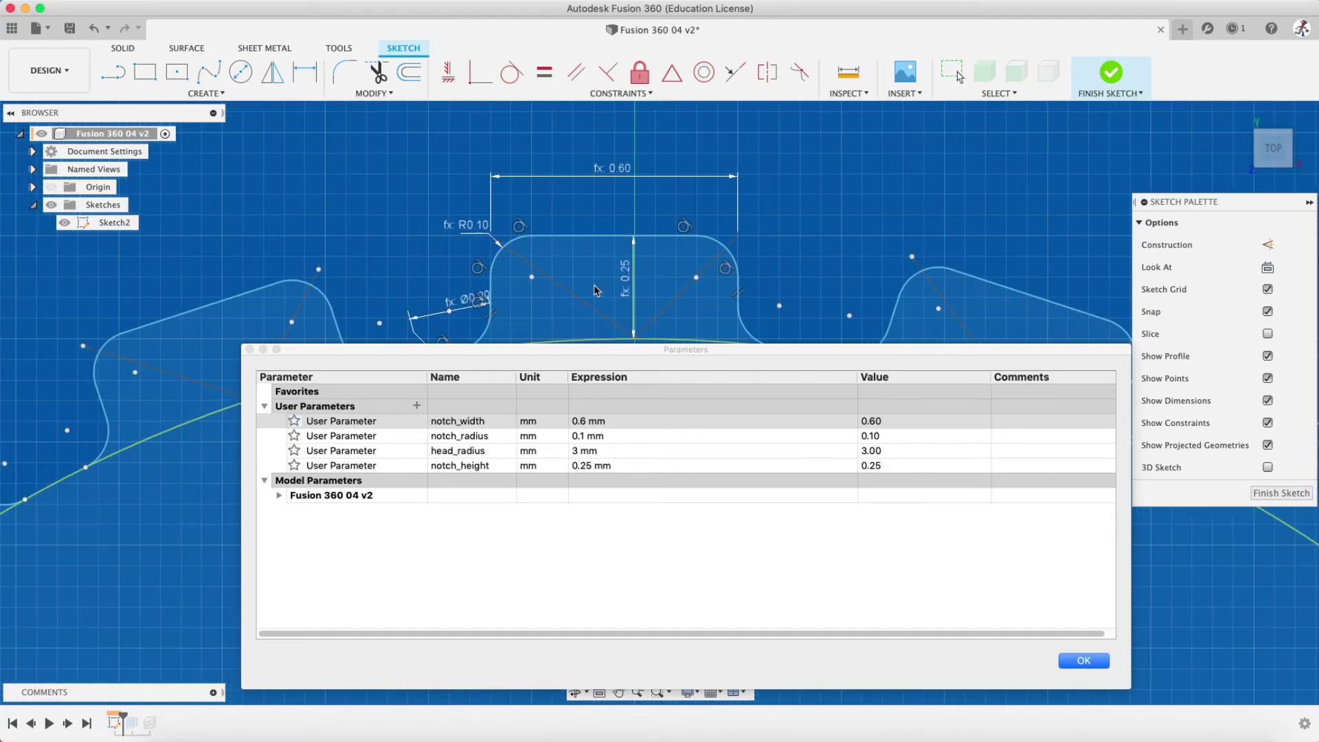
{"action": "middle_click_drag", "start_coordinate": [595, 290], "coordinate": [629, 225]}
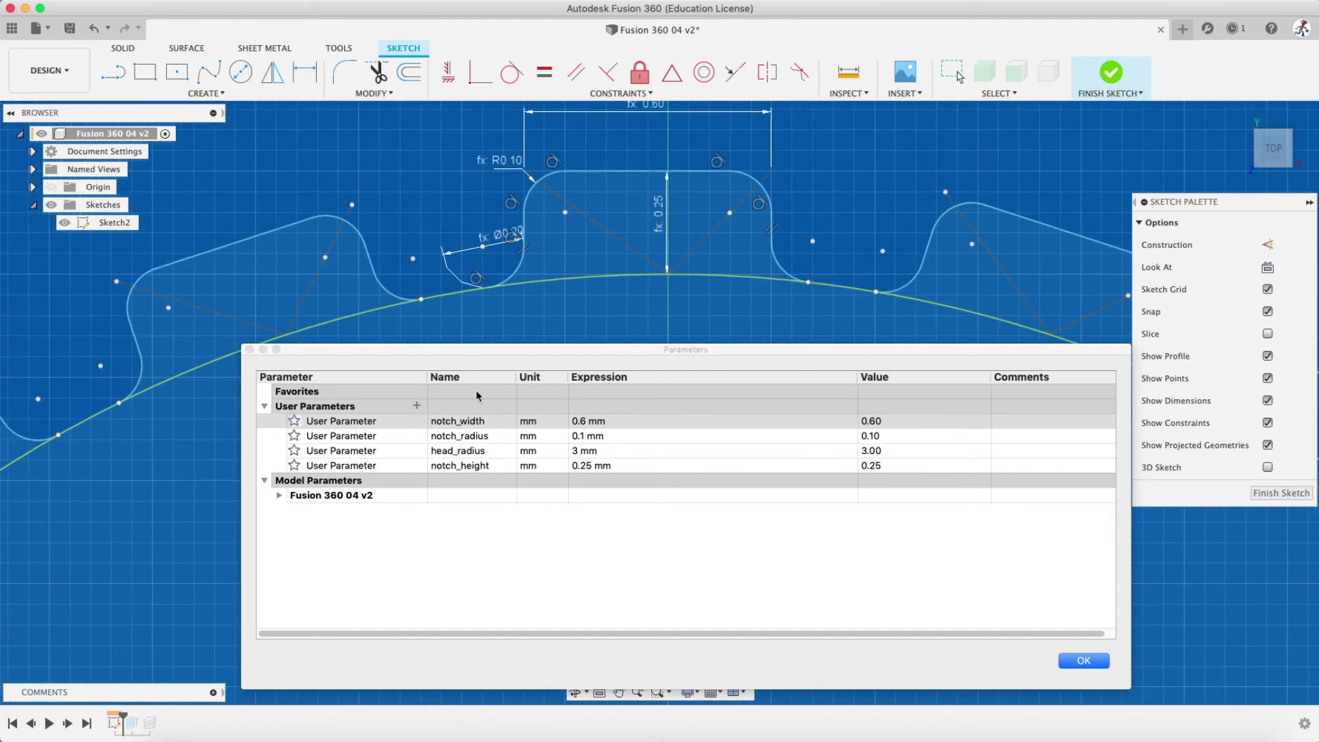
{"action": "left_click", "coordinate": [1084, 661]}
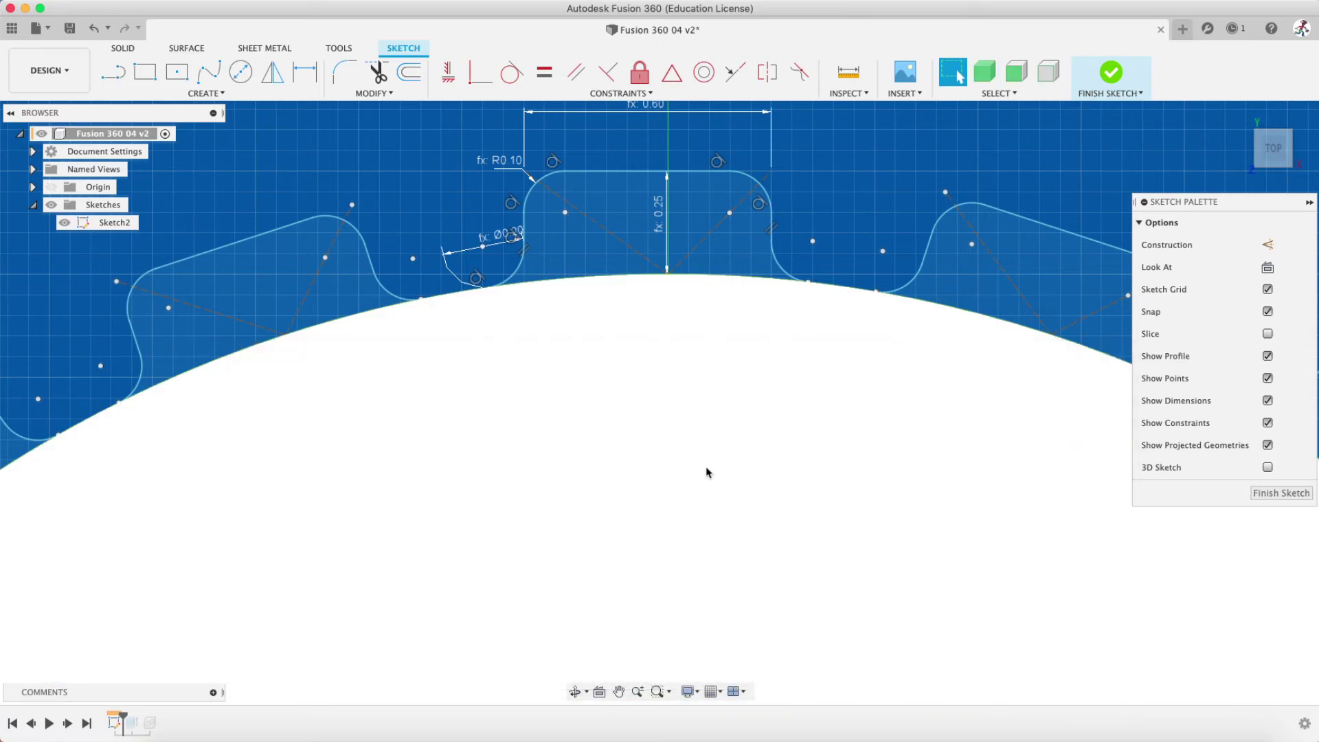
{"action": "scroll", "coordinate": [756, 427], "scroll_direction": "down", "scroll_amount": 5}
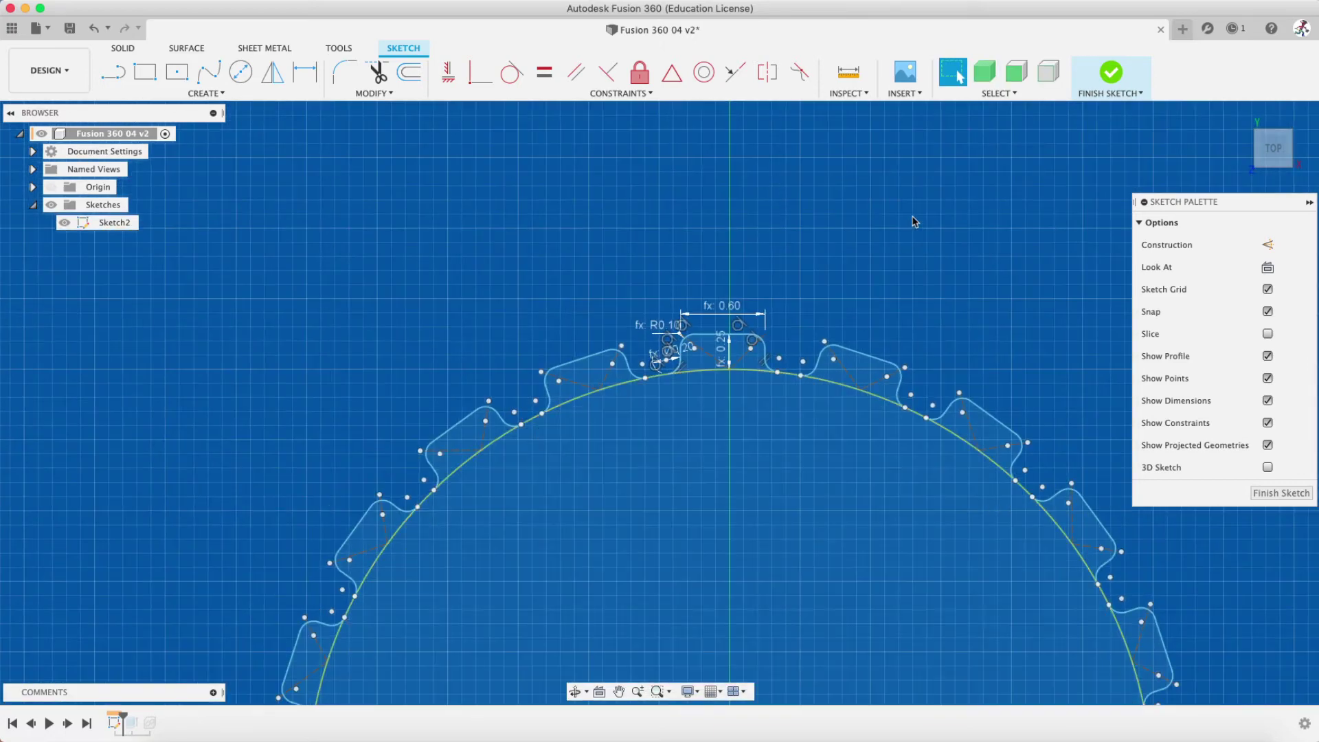
{"action": "scroll", "coordinate": [775, 486], "scroll_direction": "down", "scroll_amount": 4}
{"action": "middle_click_drag", "start_coordinate": [614, 395], "coordinate": [595, 315]}
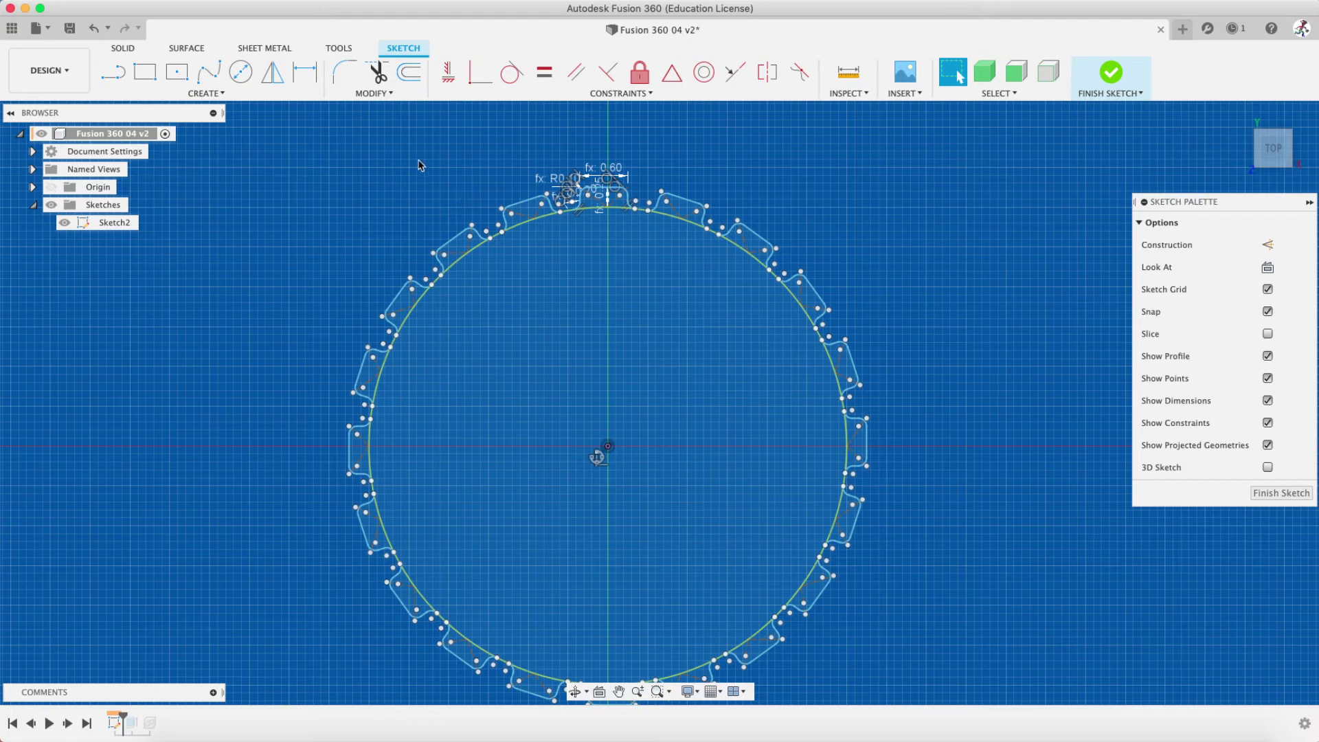
Set the user parameter notch_width back to 0.5 mm and close the parameter list
{"action": "left_click", "coordinate": [372, 93]}
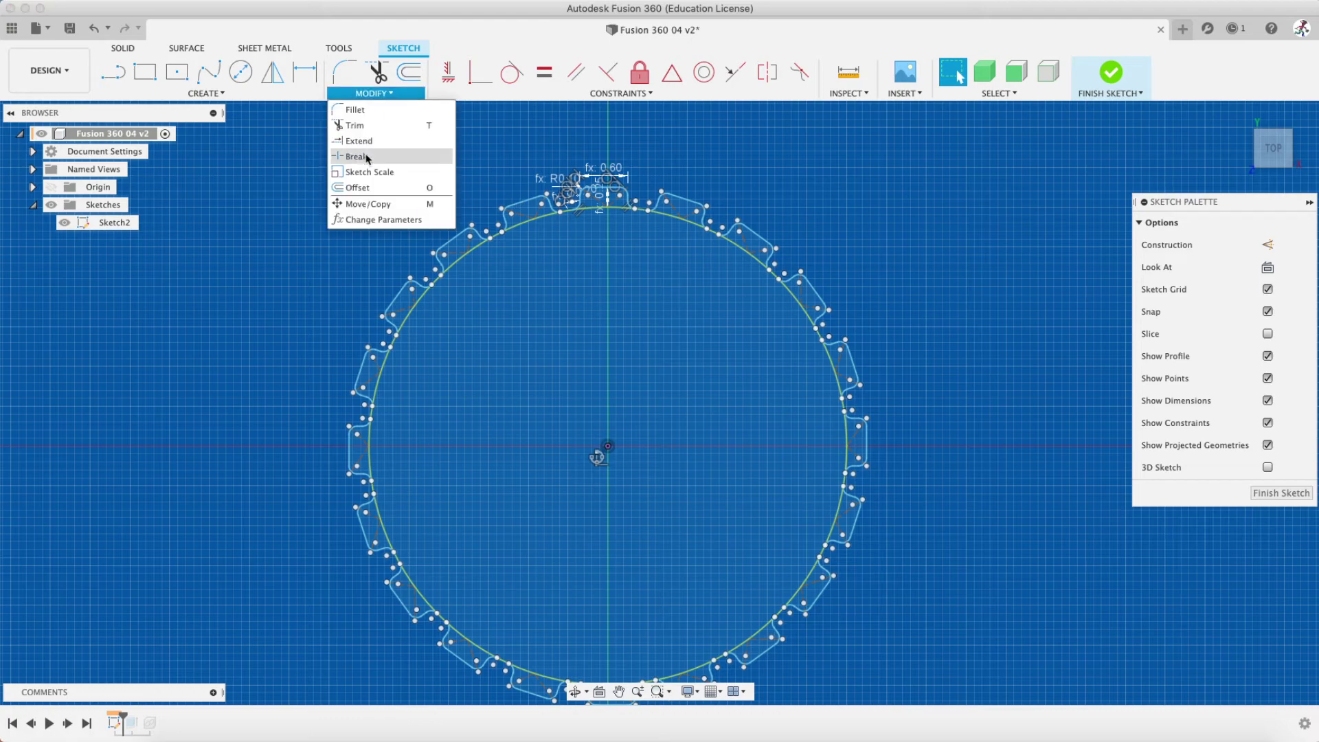
{"action": "left_click", "coordinate": [391, 221]}
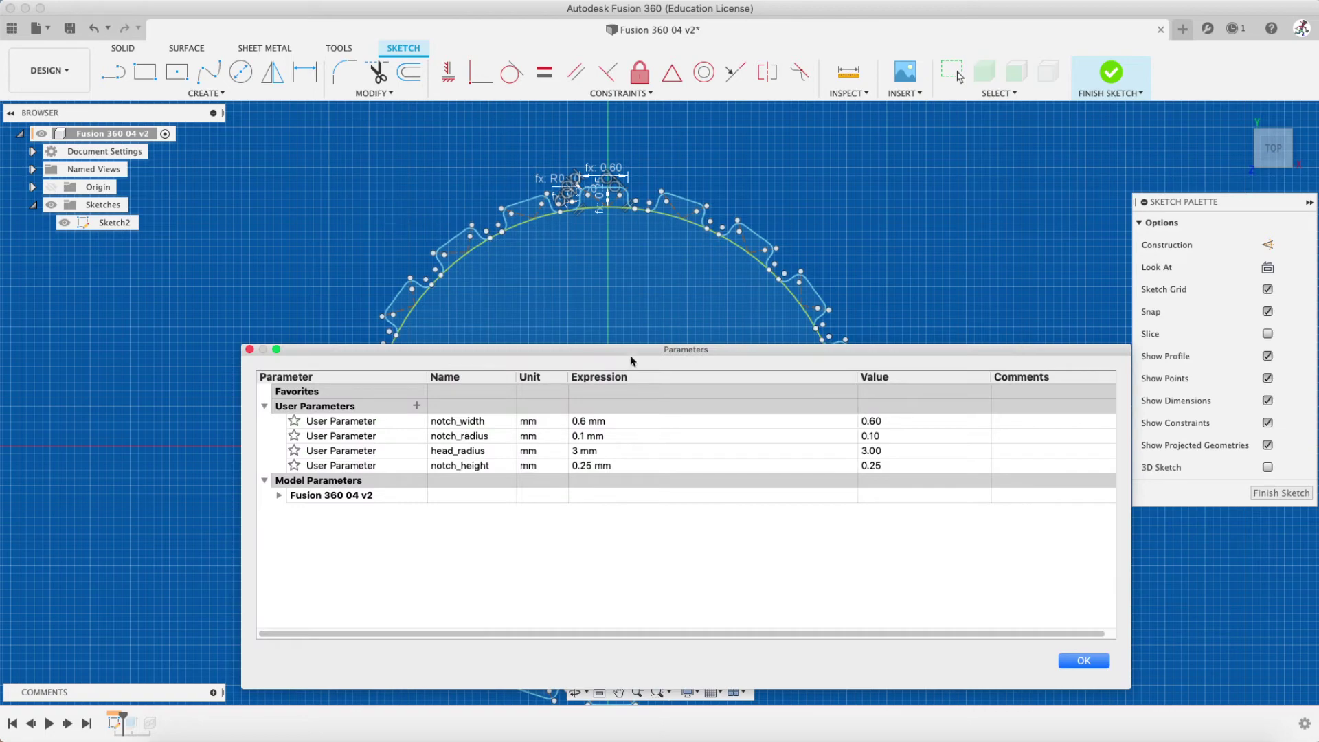
{"action": "scroll", "coordinate": [592, 230], "scroll_direction": "up", "scroll_amount": 10}
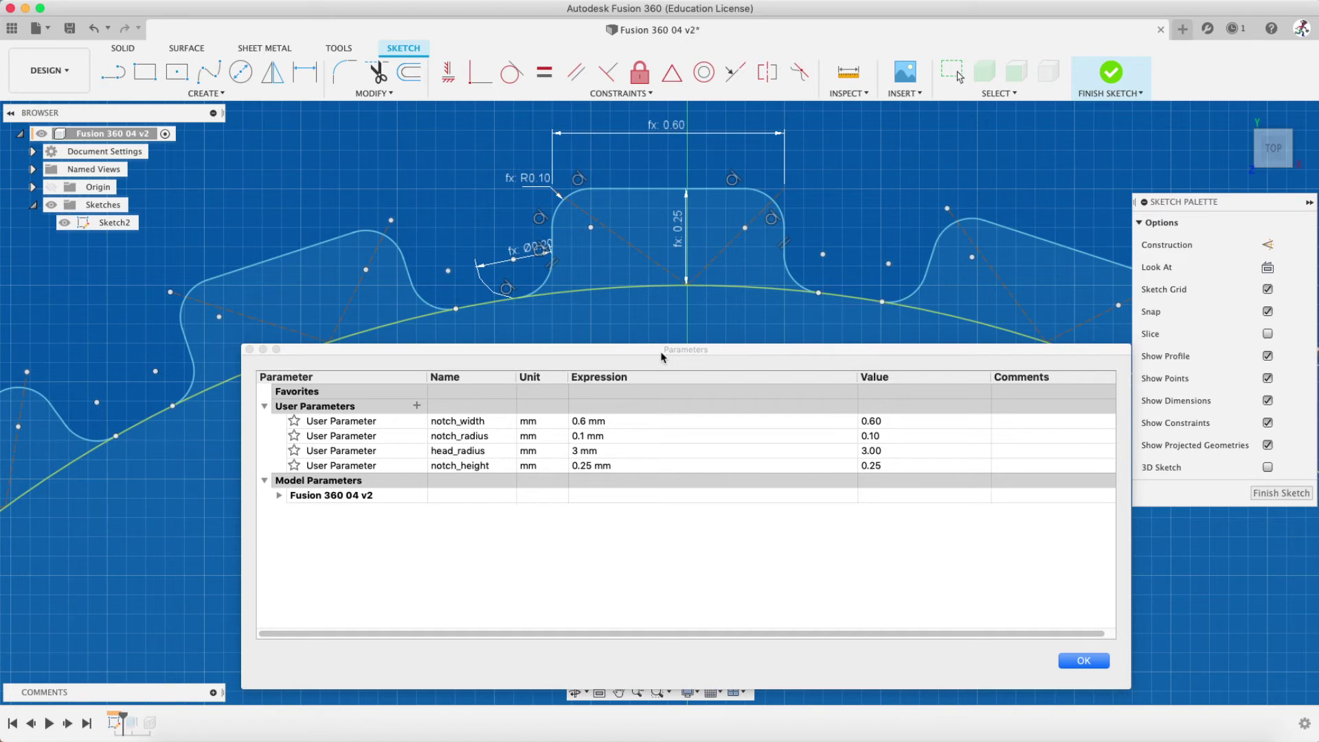
{"action": "left_click", "coordinate": [588, 424]}
{"action": "left_click", "coordinate": [597, 416]}
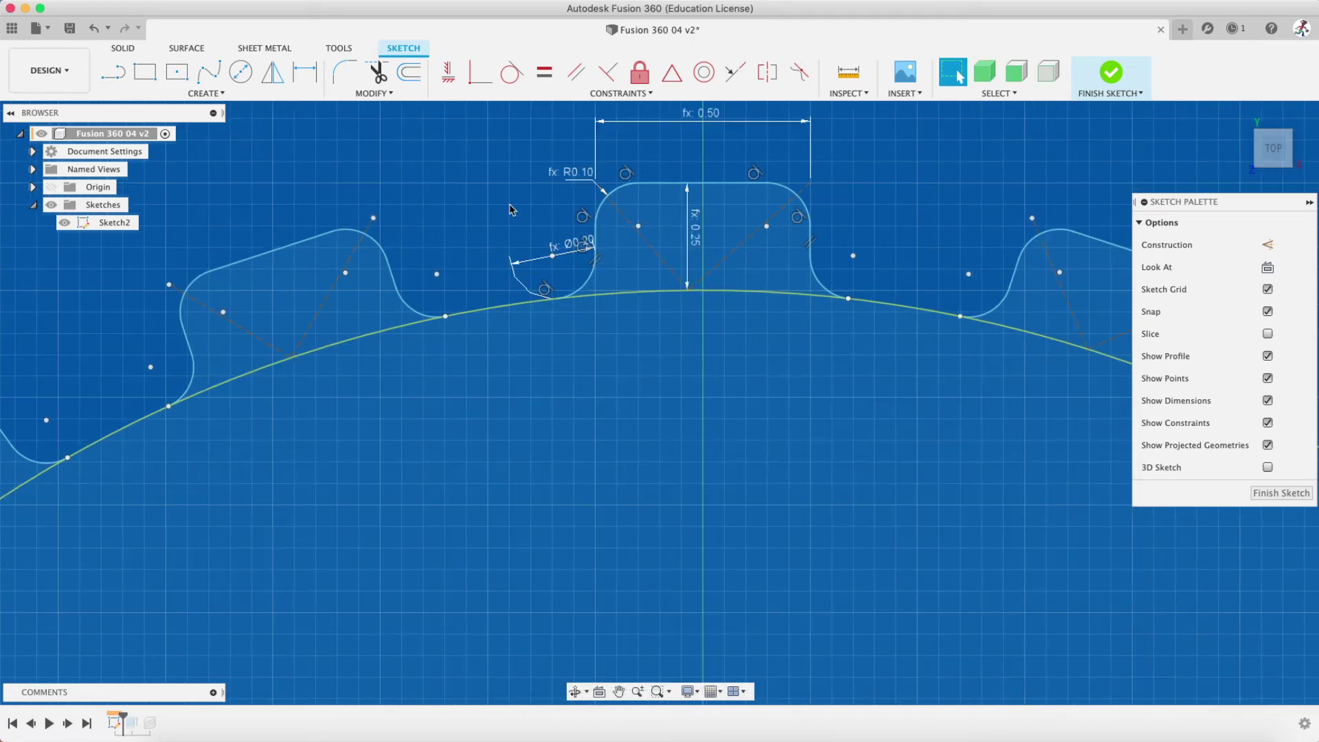
Try setting the user parameter notch_radius to 0.12 mm and inspect the uppermost tooth's side and corner constraints
{"action": "left_click", "coordinate": [374, 92]}
{"action": "left_click", "coordinate": [364, 220]}
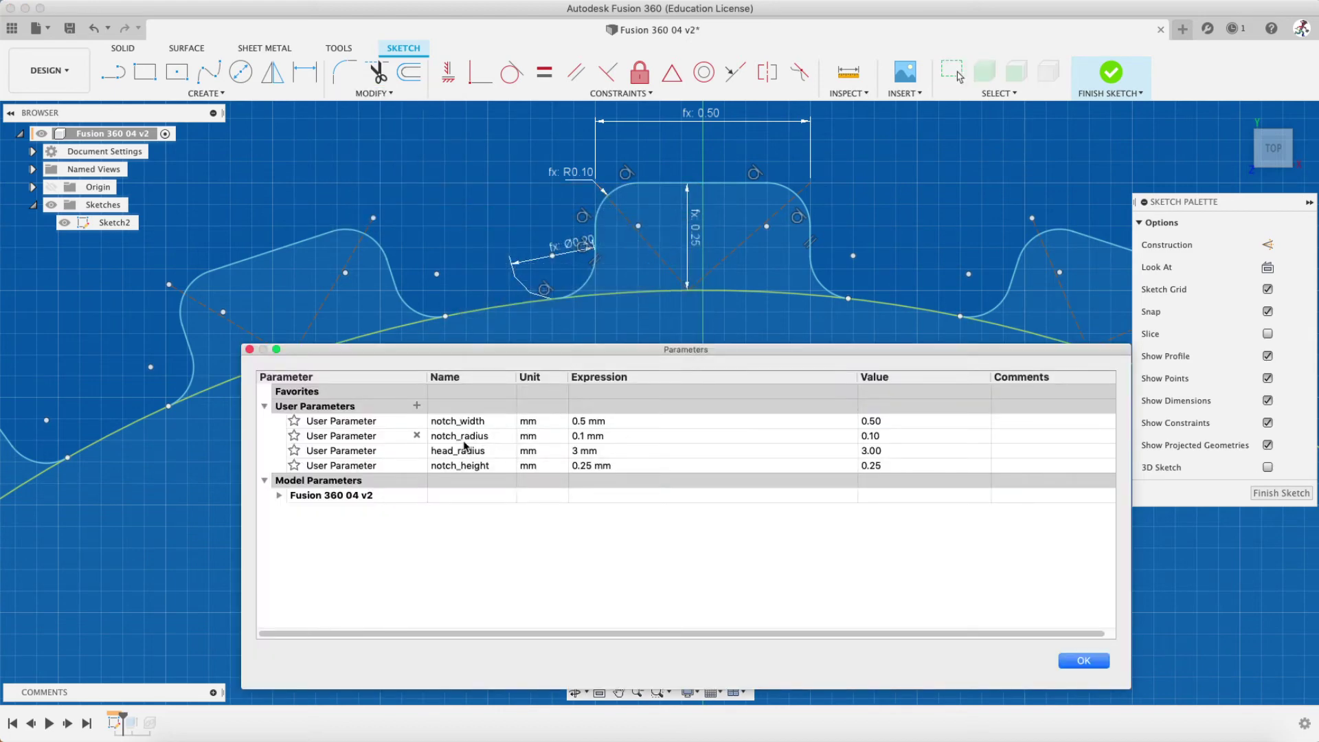
{"action": "left_click", "coordinate": [584, 437]}
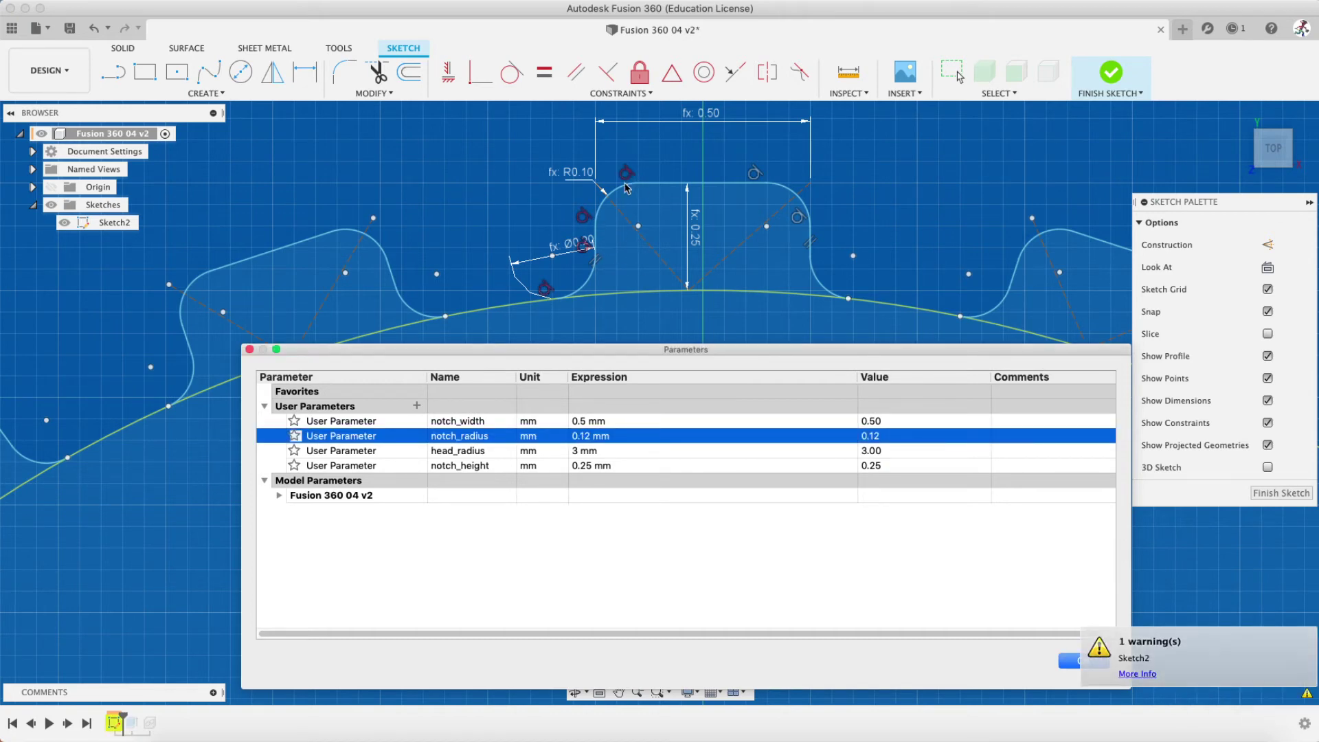
{"action": "scroll", "coordinate": [587, 230], "scroll_direction": "up", "scroll_amount": 3}
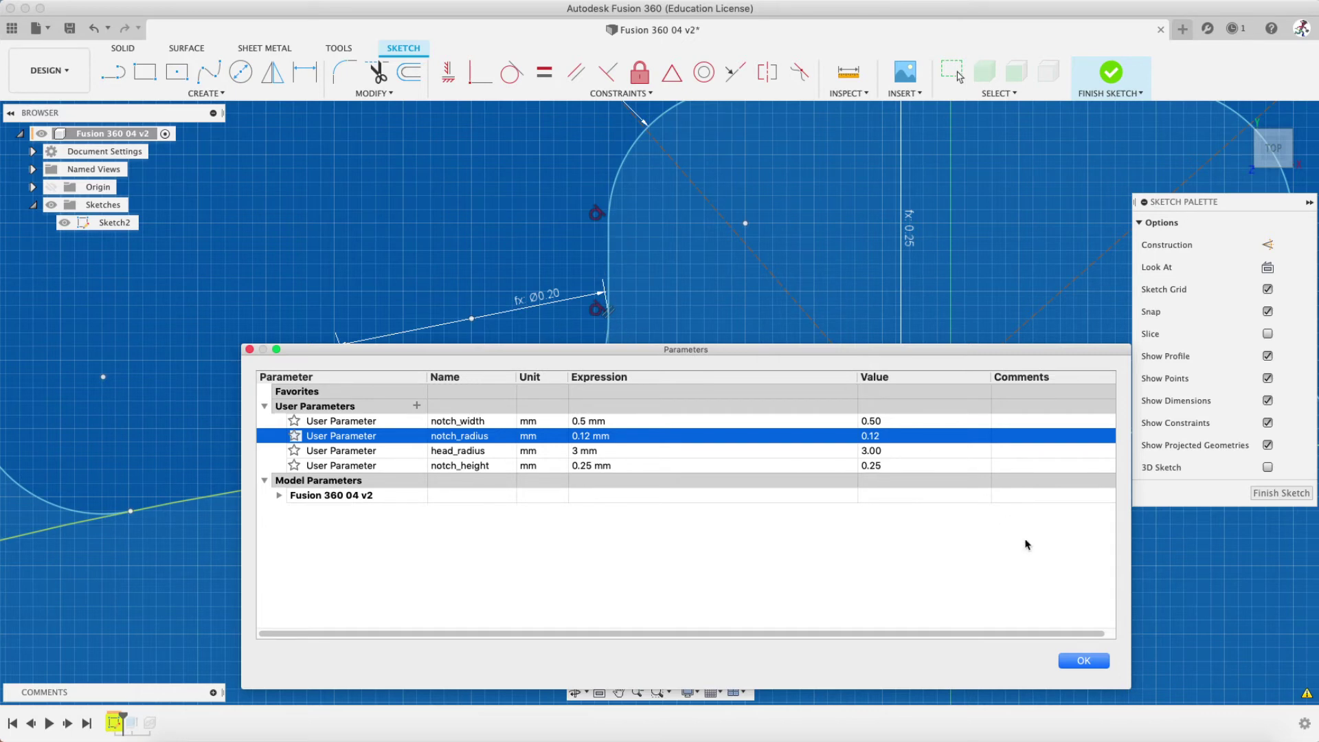
Return the user parameter notch_radius to 0.1 mm and close the parameter list
{"action": "left_click", "coordinate": [591, 438]}
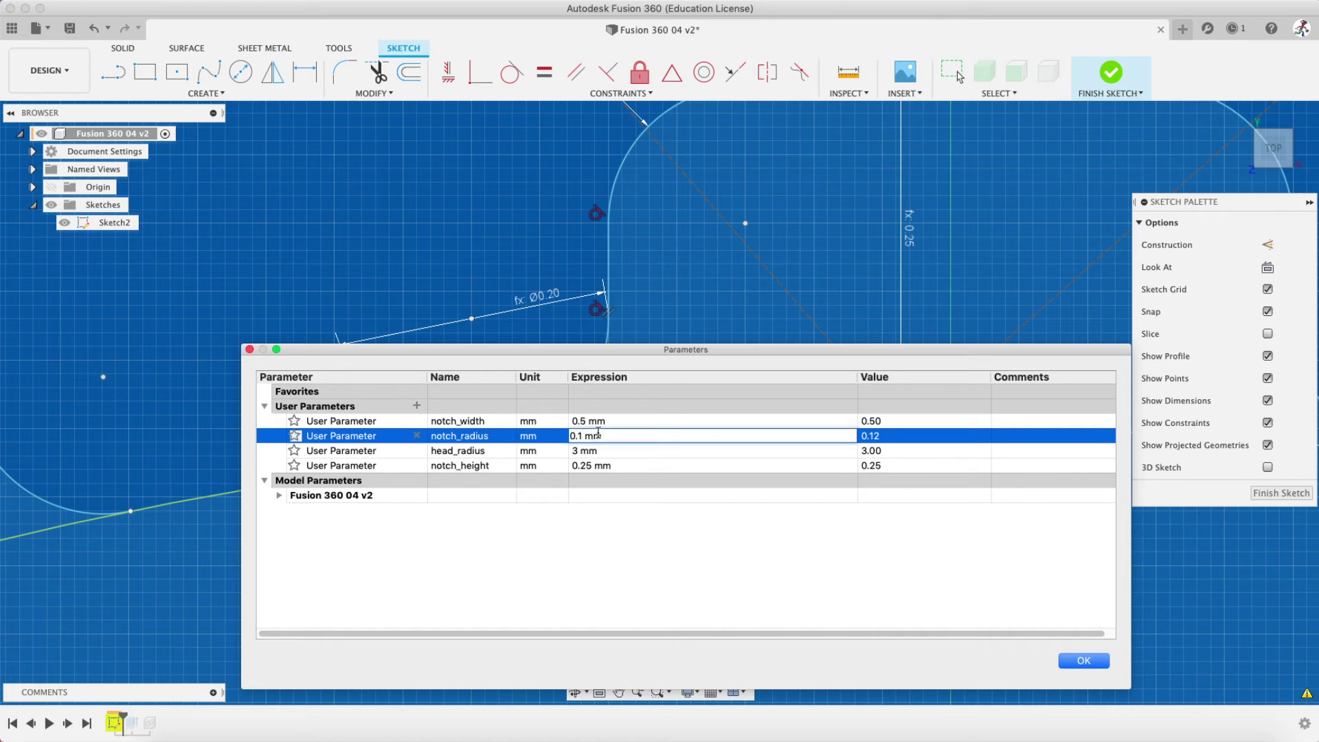
{"action": "key", "text": "Return"}
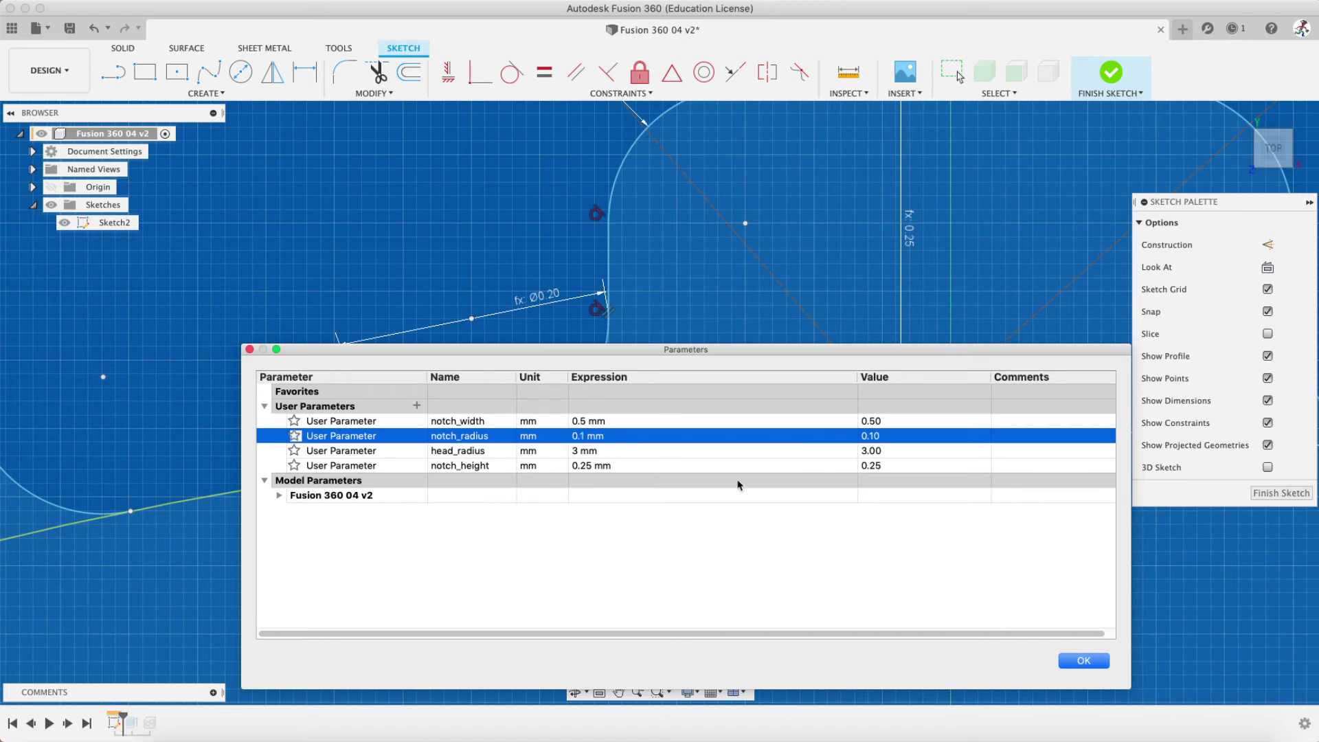
{"action": "left_click", "coordinate": [1083, 660]}
Examine the tangent constraints at the uppermost tooth's rounded corner and the neighbouring patterned teeth
{"action": "scroll", "coordinate": [813, 507], "scroll_direction": "up", "scroll_amount": 5}
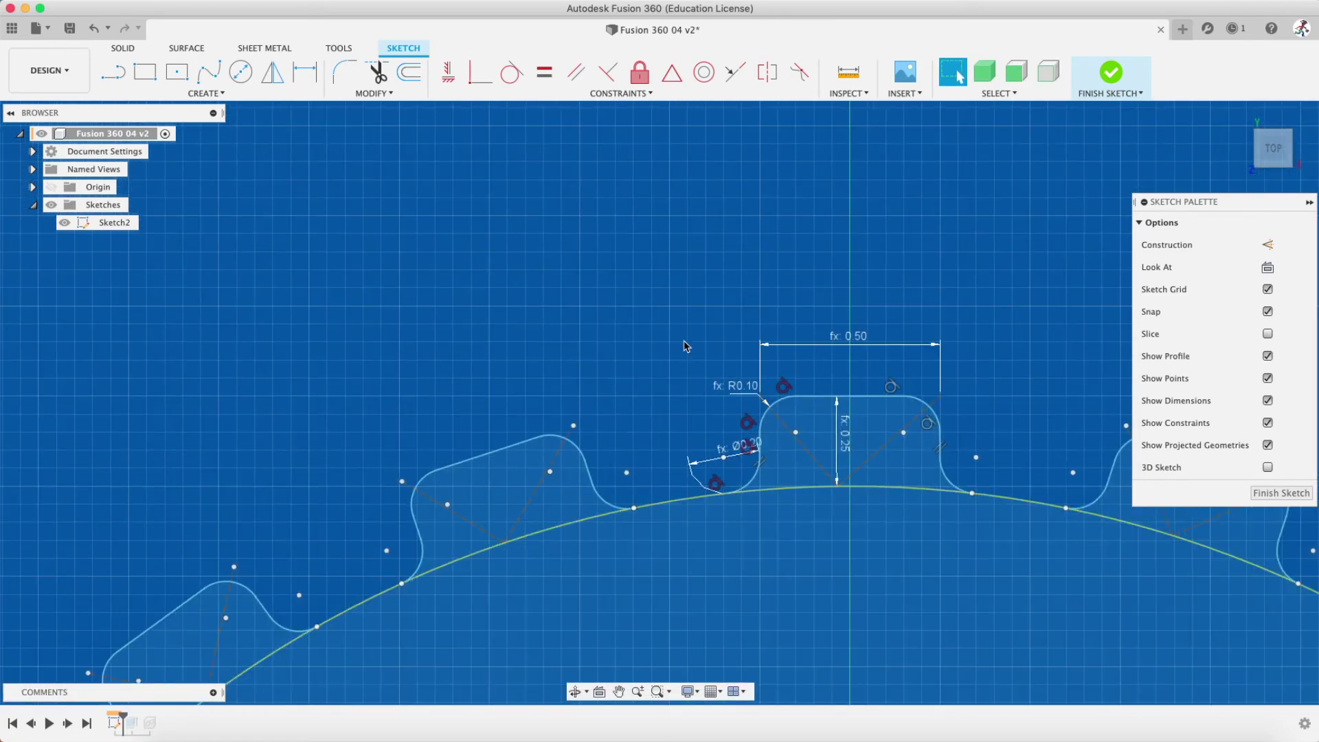
{"action": "middle_click_drag", "start_coordinate": [887, 527], "coordinate": [748, 397]}
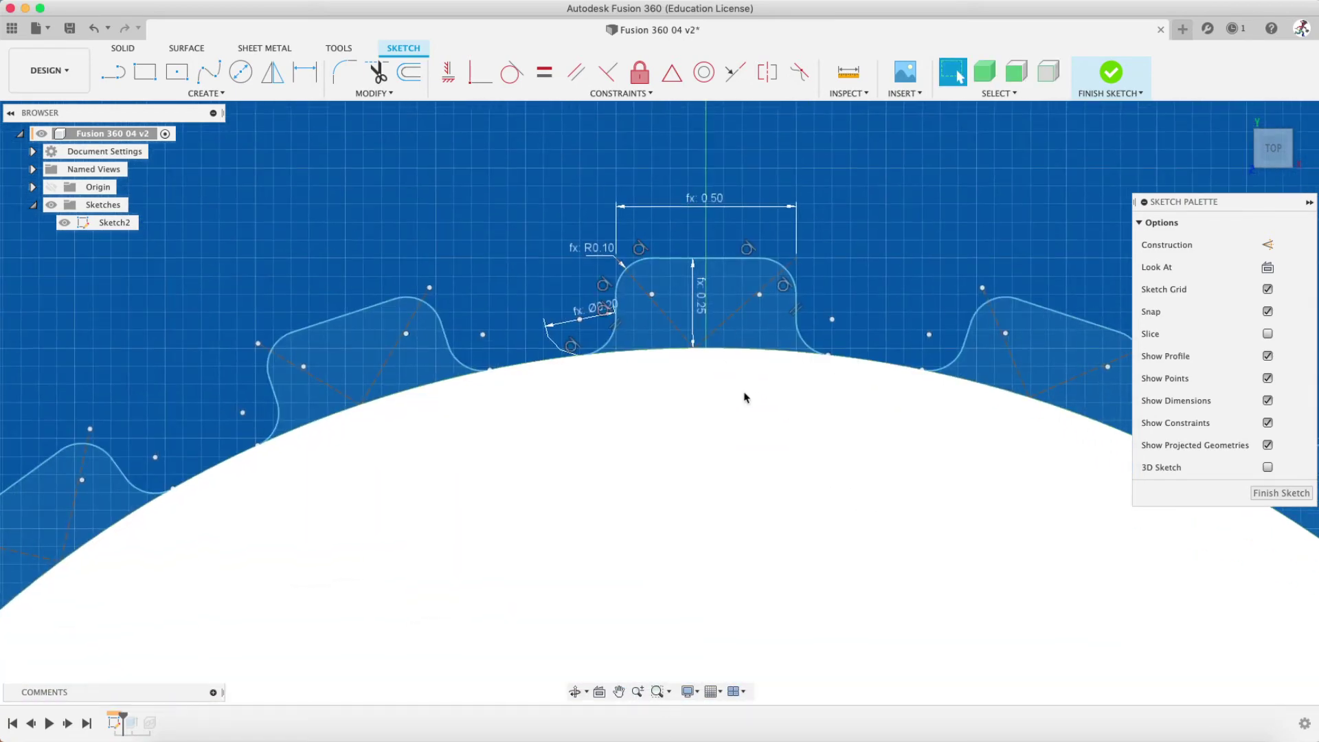
{"action": "scroll", "coordinate": [635, 251], "scroll_direction": "up", "scroll_amount": 5}
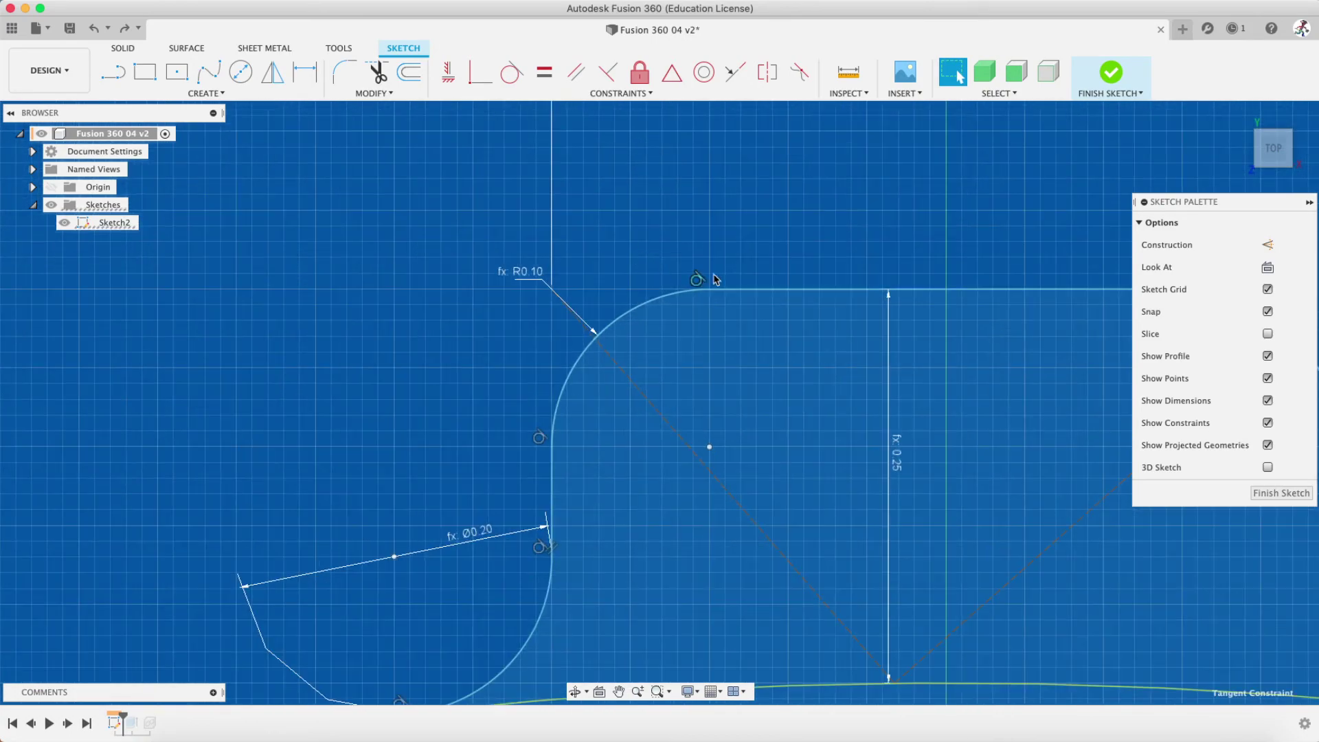
{"action": "scroll", "coordinate": [705, 282], "scroll_direction": "down", "scroll_amount": 3}
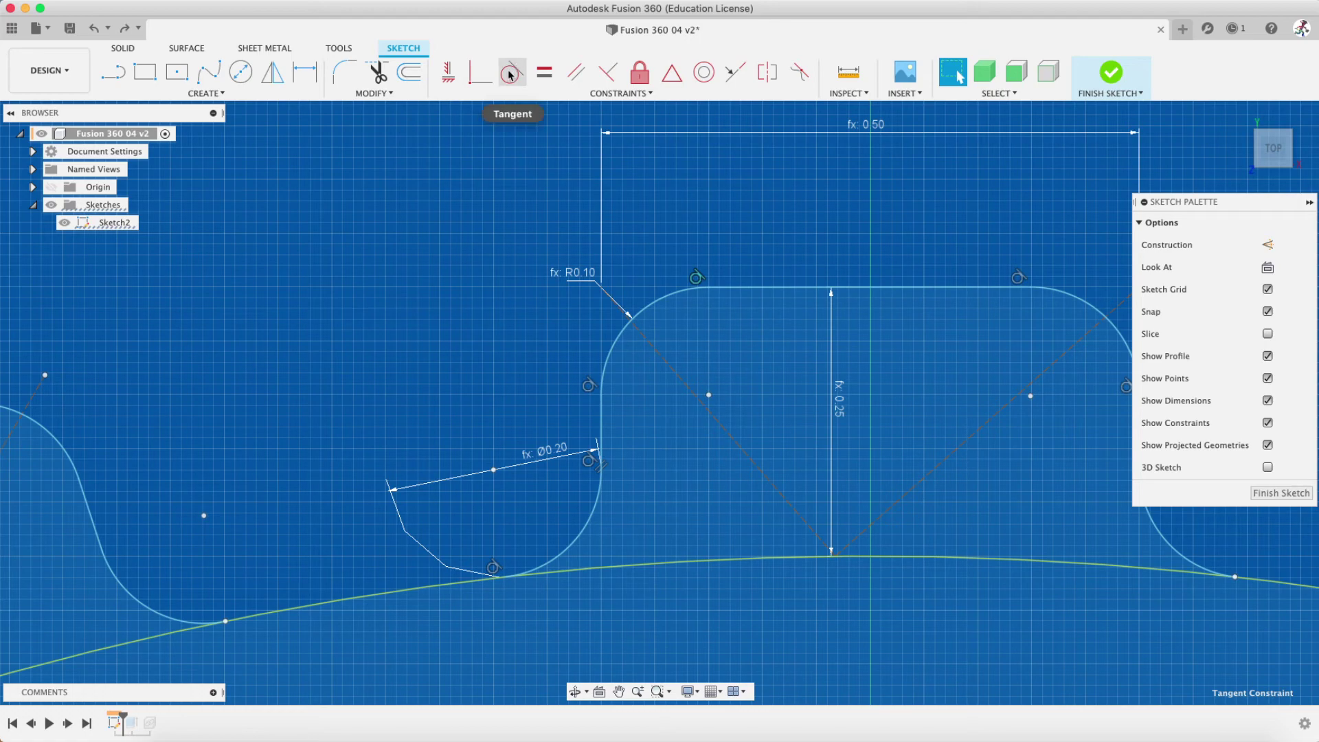
{"action": "scroll", "coordinate": [804, 404], "scroll_direction": "down", "scroll_amount": 5}
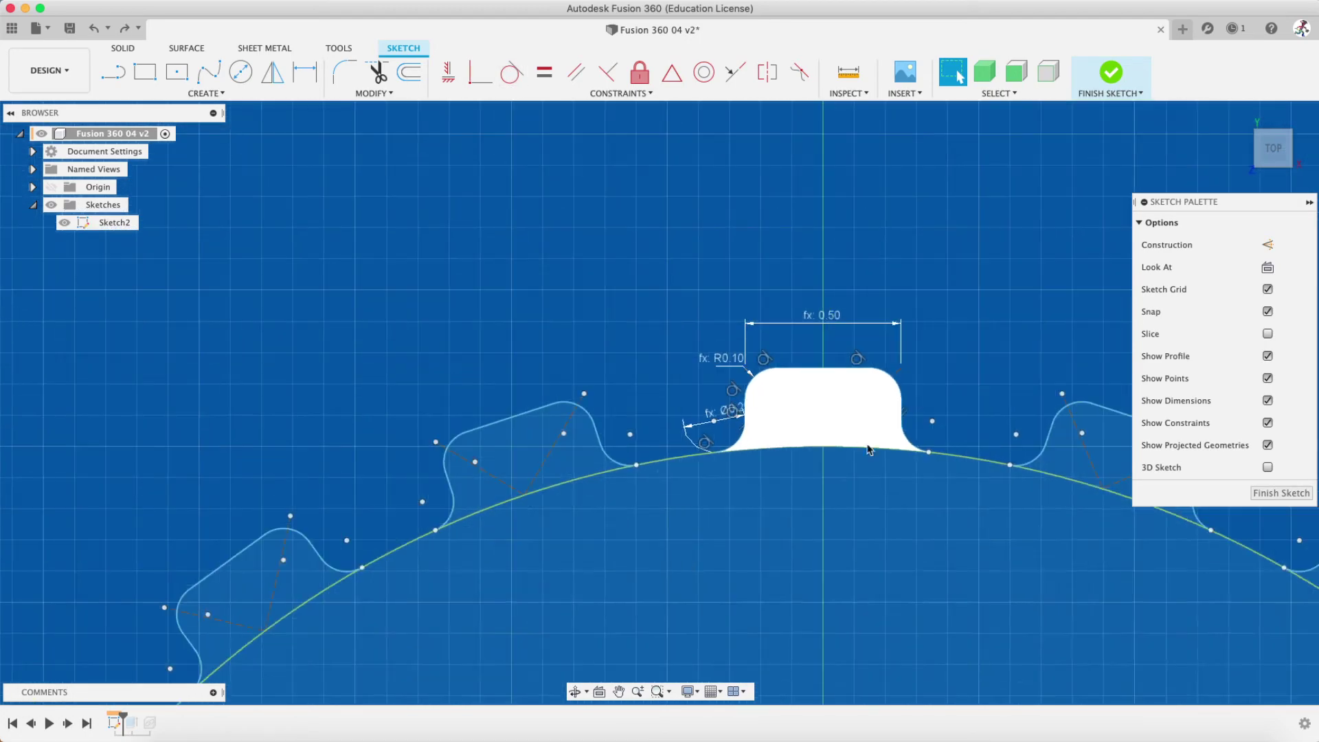
{"action": "middle_click_drag", "start_coordinate": [848, 485], "coordinate": [690, 434]}
{"action": "scroll", "coordinate": [721, 447], "scroll_direction": "up", "scroll_amount": 4}
{"action": "scroll", "coordinate": [626, 400], "scroll_direction": "down", "scroll_amount": 4}
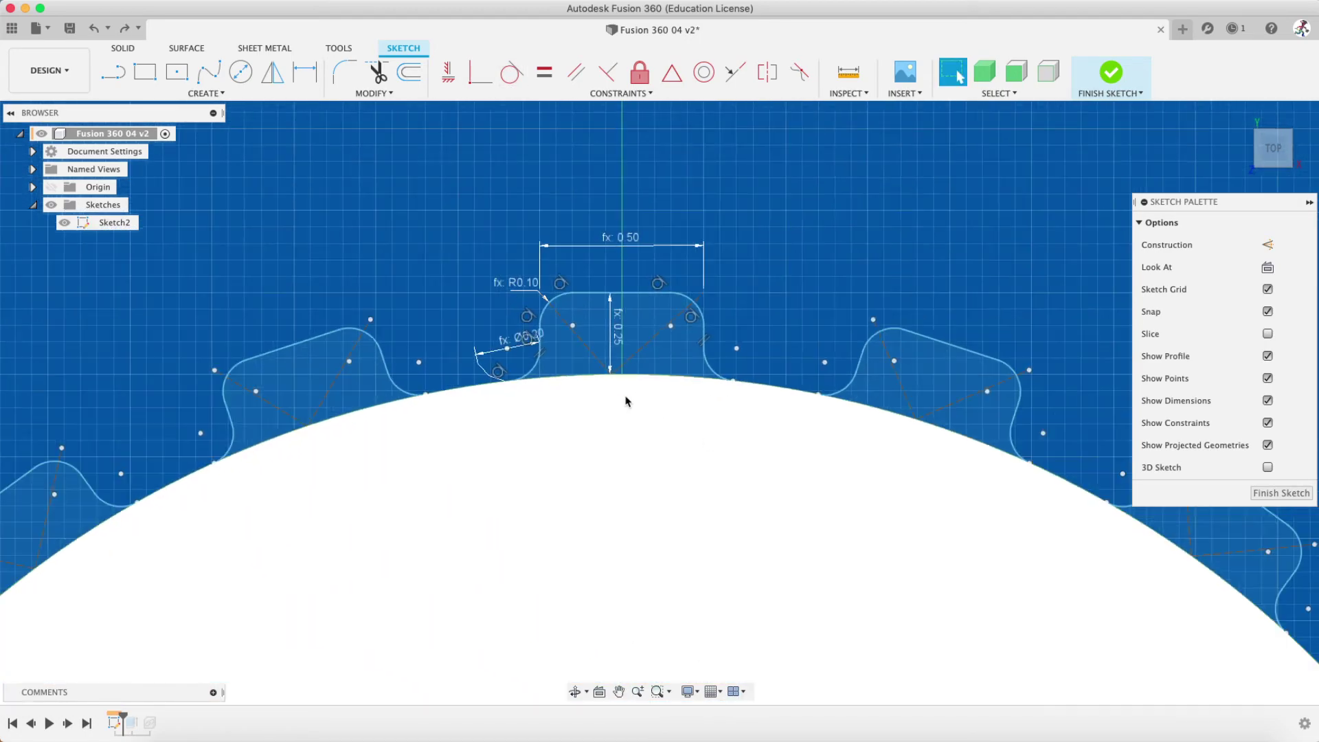
{"action": "scroll", "coordinate": [626, 401], "scroll_direction": "down", "scroll_amount": 3}
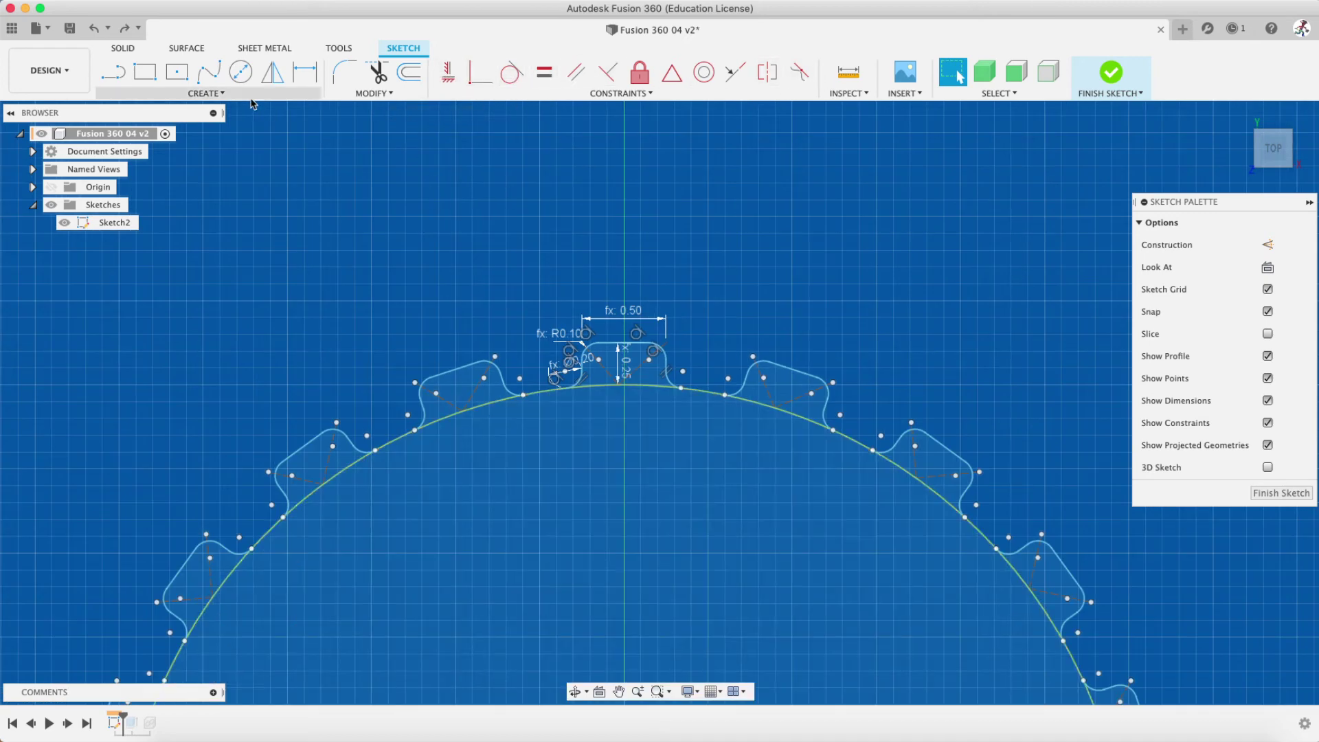
{"action": "left_click", "coordinate": [373, 93]}
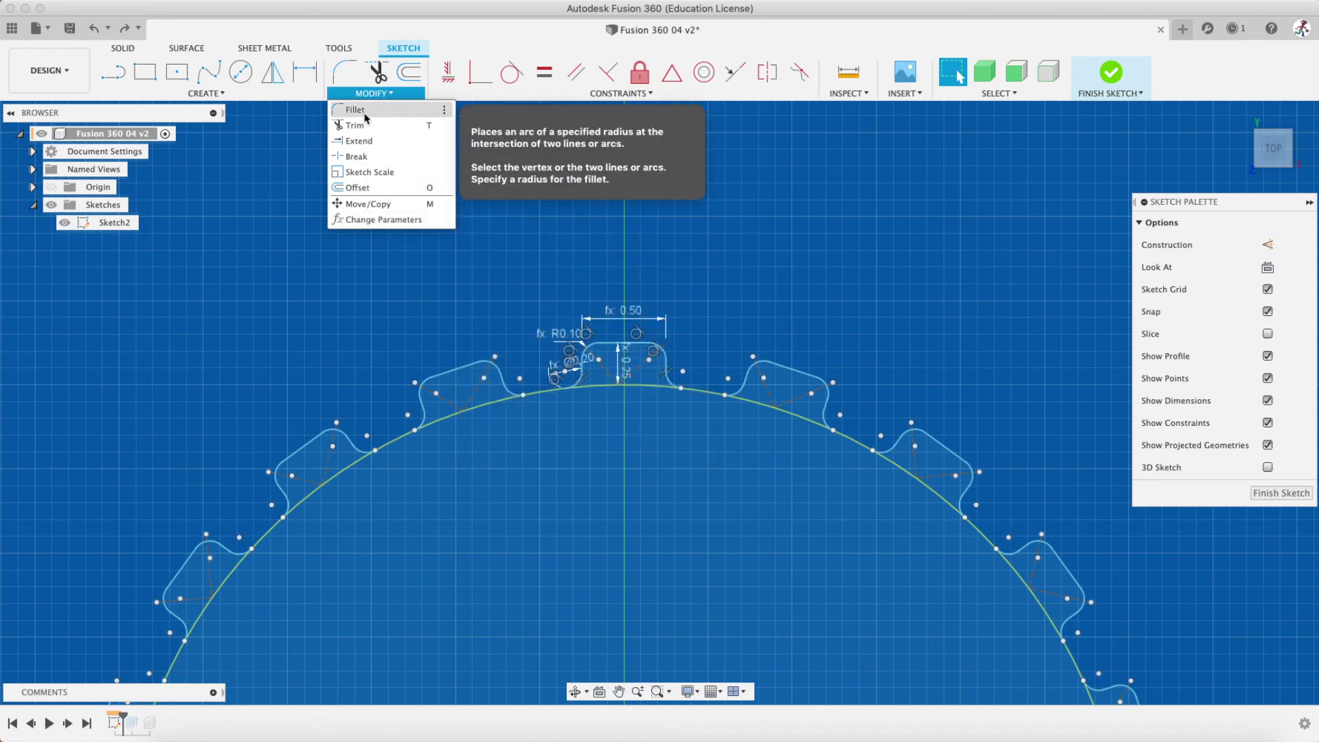
{"action": "left_click", "coordinate": [839, 224]}
Finish the toothed sketch and roll the timeline forward past the last feature to bring back the solid toothed body
{"action": "scroll", "coordinate": [724, 362], "scroll_direction": "down", "scroll_amount": 5}
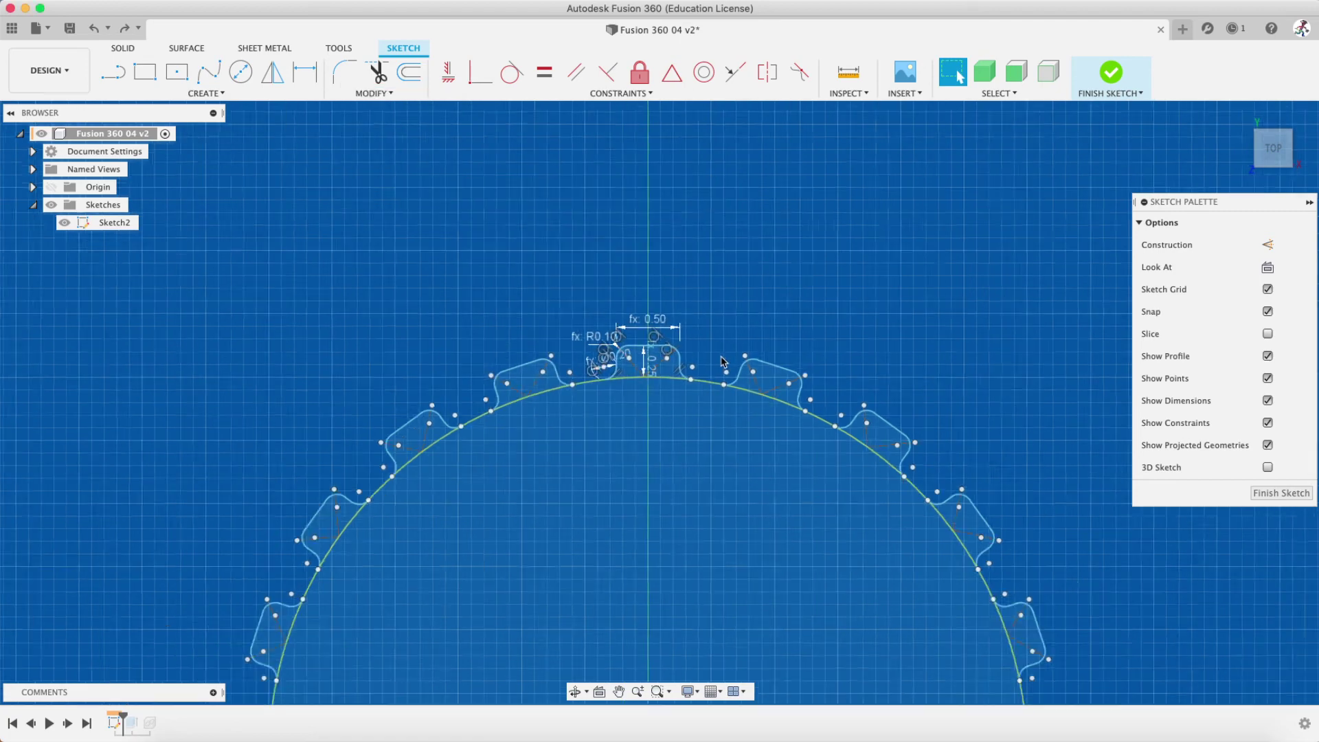
{"action": "middle_click_drag", "start_coordinate": [723, 485], "coordinate": [730, 332]}
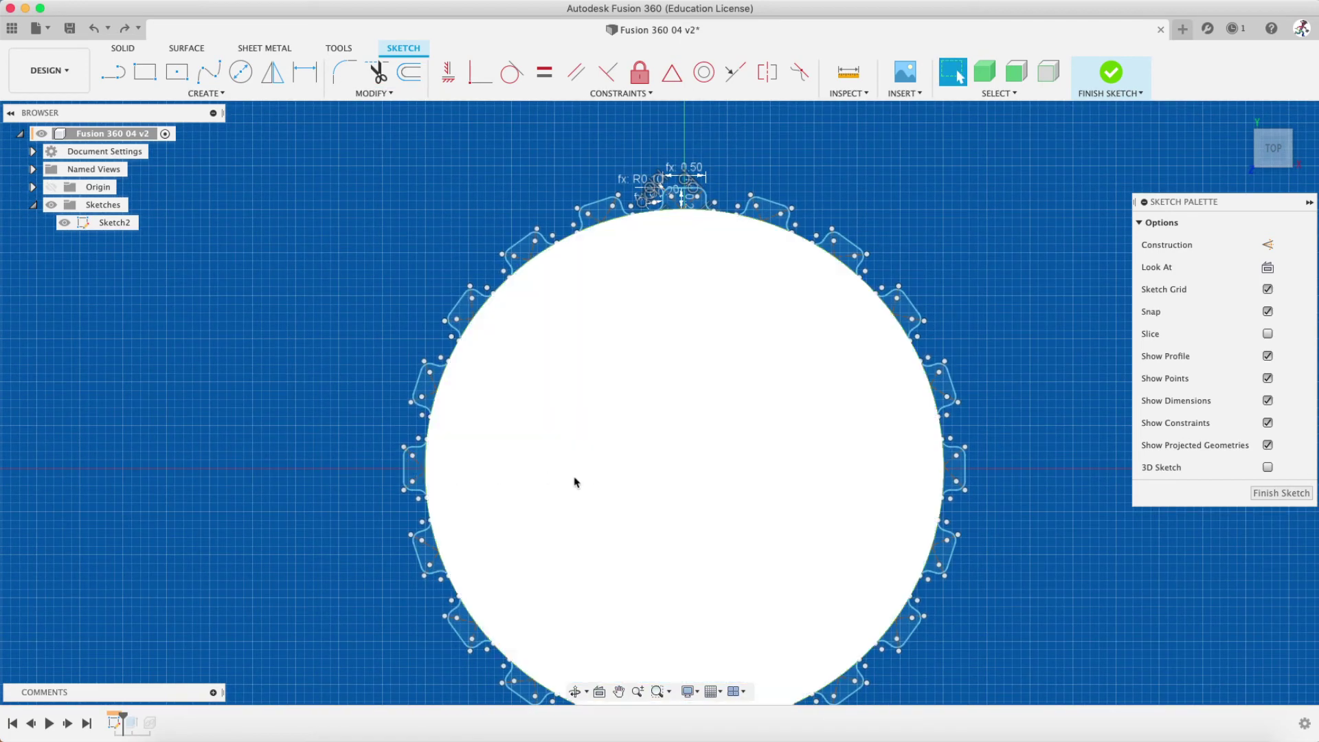
{"action": "middle_click_drag", "start_coordinate": [574, 481], "coordinate": [598, 416], "text": "shift"}
{"action": "left_click", "coordinate": [1130, 71]}
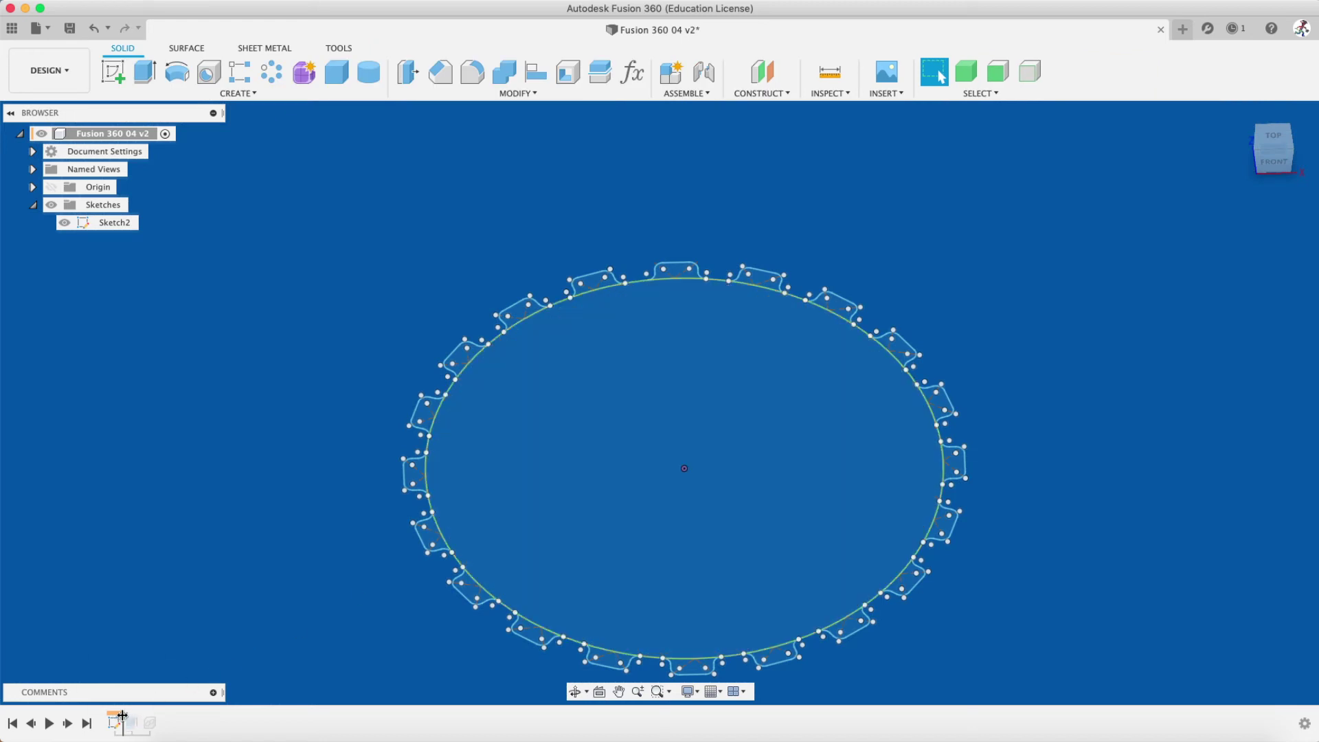
{"action": "left_click_drag", "start_coordinate": [124, 718], "coordinate": [159, 718]}
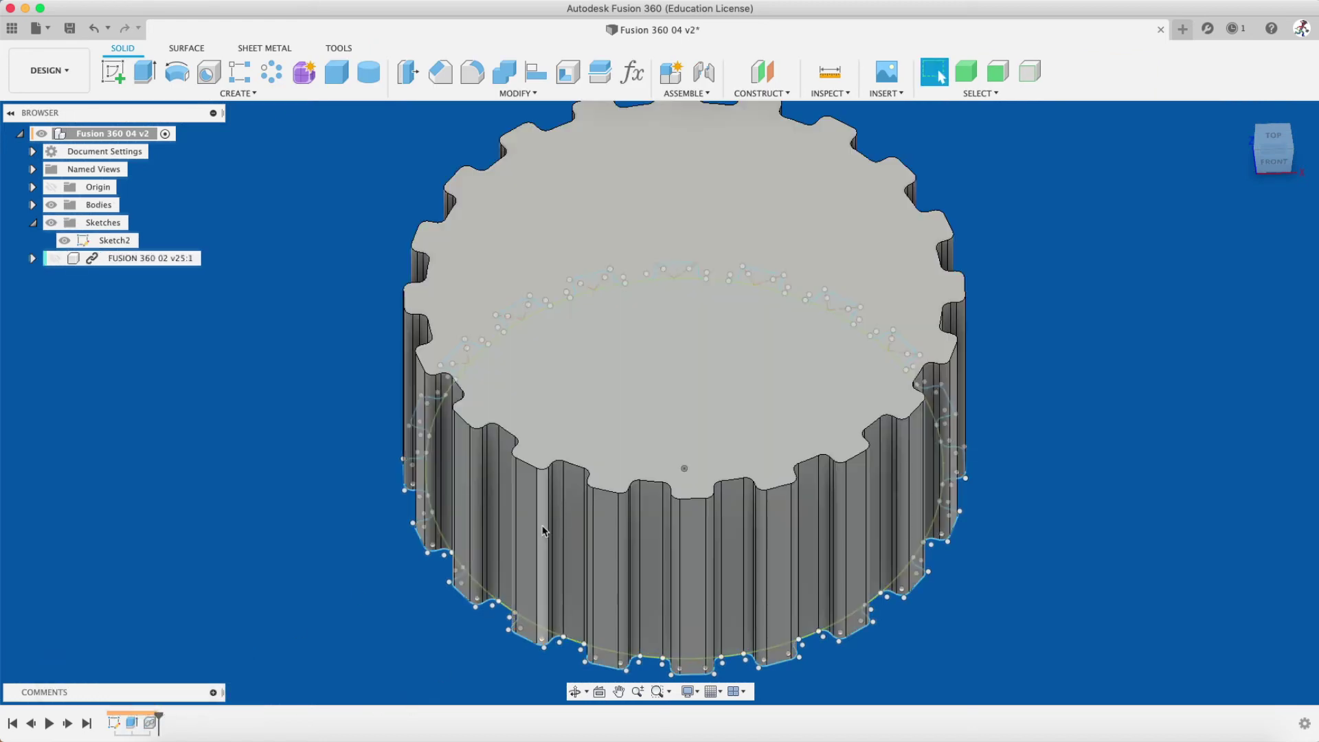
Hide the toothed profile sketch Sketch2 so that only the solid toothed body is displayed
{"action": "left_click", "coordinate": [69, 240]}
{"action": "left_click", "coordinate": [69, 241]}
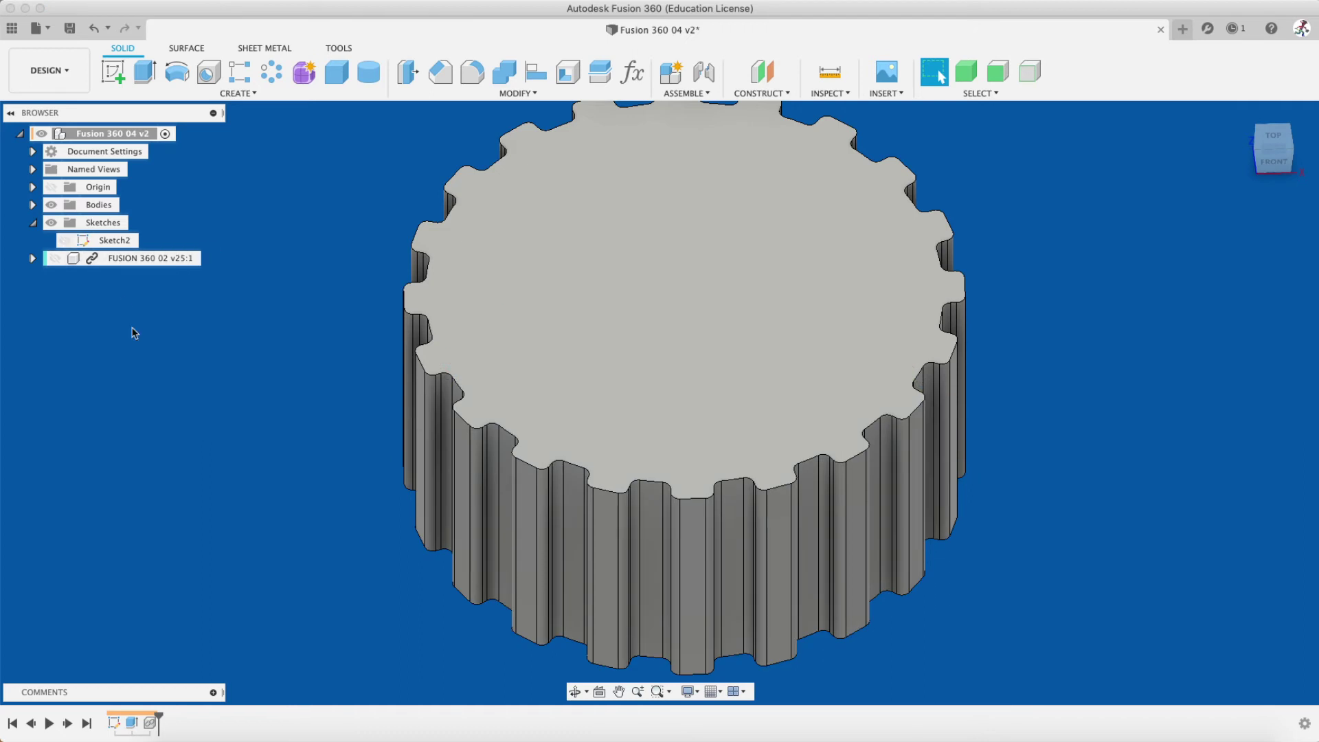
{"action": "mouse_move", "coordinate": [716, 307]}
{"action": "middle_mouse_down", "text": "shift"}
{"action": "mouse_move", "coordinate": [760, 386]}
{"action": "mouse_move", "coordinate": [760, 328]}
{"action": "mouse_move", "coordinate": [766, 380]}
{"action": "middle_mouse_up", "text": "shift"}
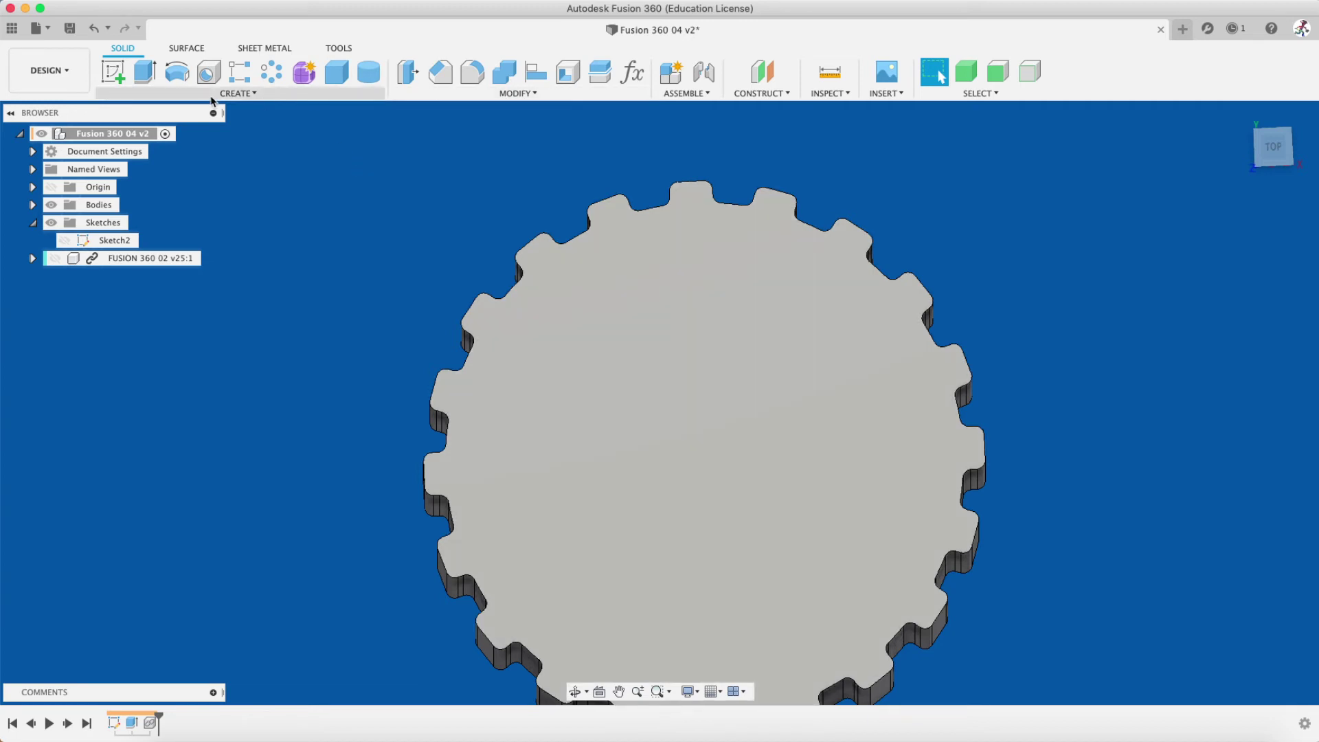
Start a new sketch on the flat top face of the toothed body
{"action": "left_click", "coordinate": [114, 72]}
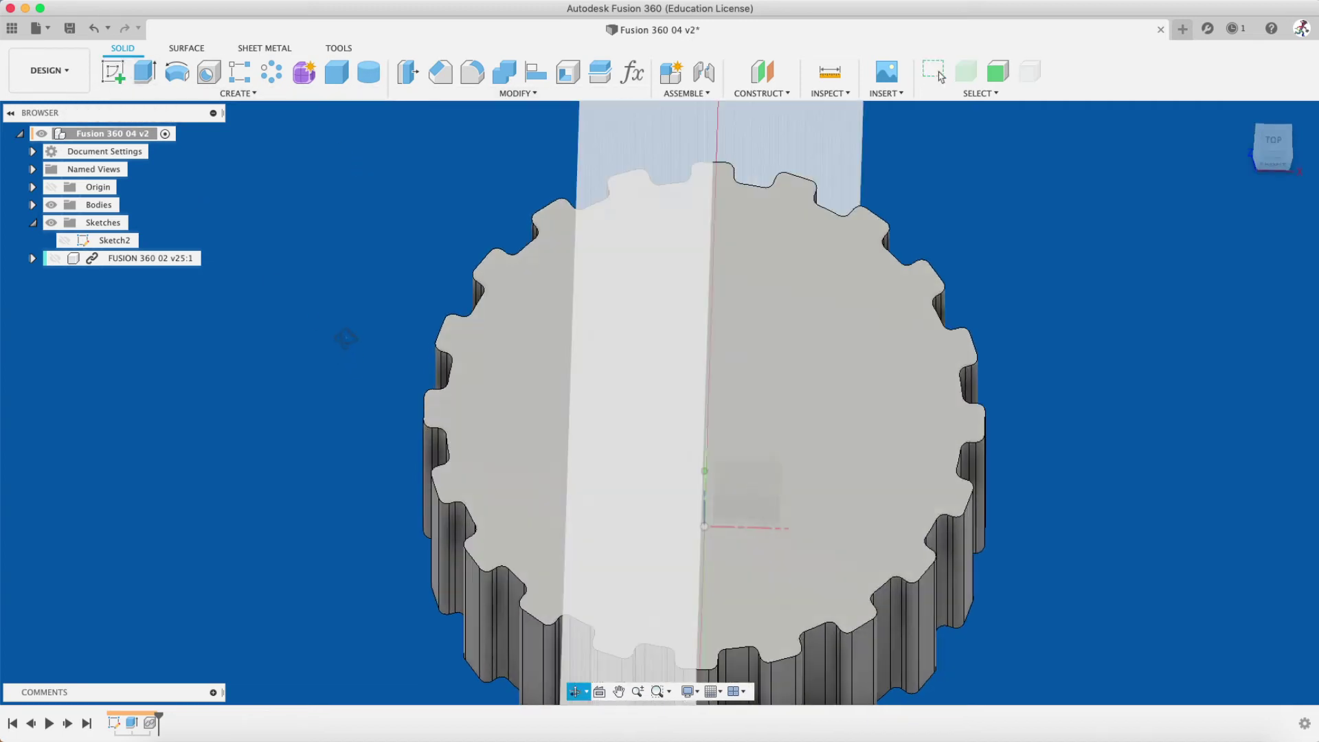
{"action": "scroll", "coordinate": [447, 289], "scroll_direction": "up", "scroll_amount": 5}
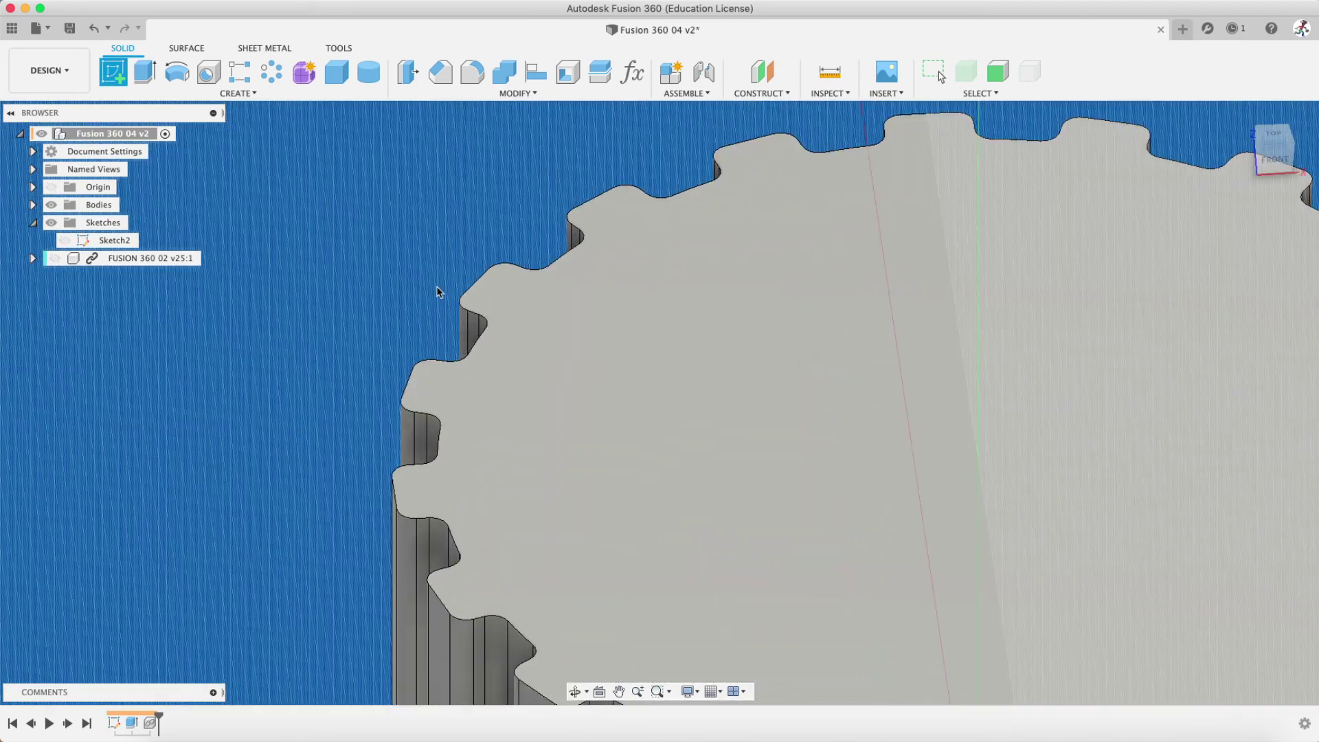
{"action": "scroll", "coordinate": [446, 289], "scroll_direction": "down", "scroll_amount": 10}
{"action": "scroll", "coordinate": [402, 356], "scroll_direction": "up", "scroll_amount": 5}
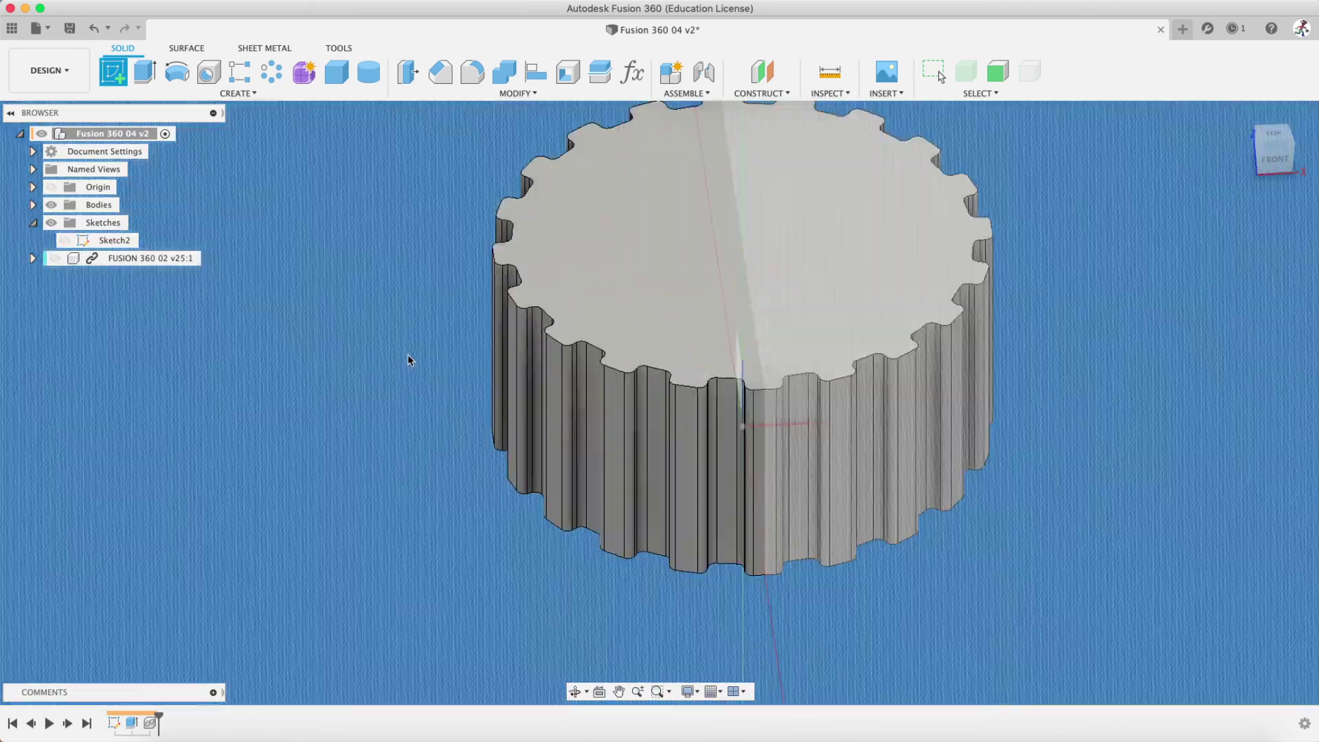
{"action": "middle_click_drag", "start_coordinate": [407, 353], "coordinate": [570, 402], "text": "shift"}
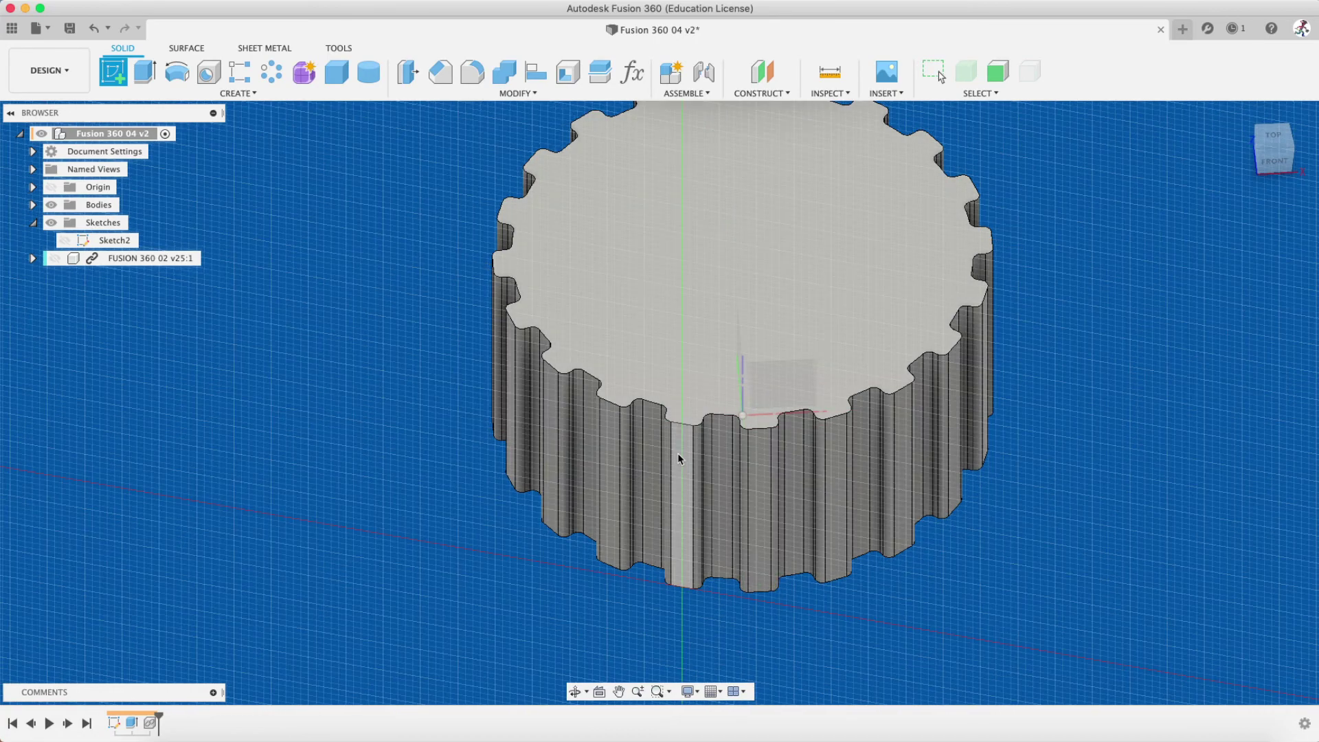
{"action": "scroll", "coordinate": [678, 452], "scroll_direction": "up", "scroll_amount": 3}
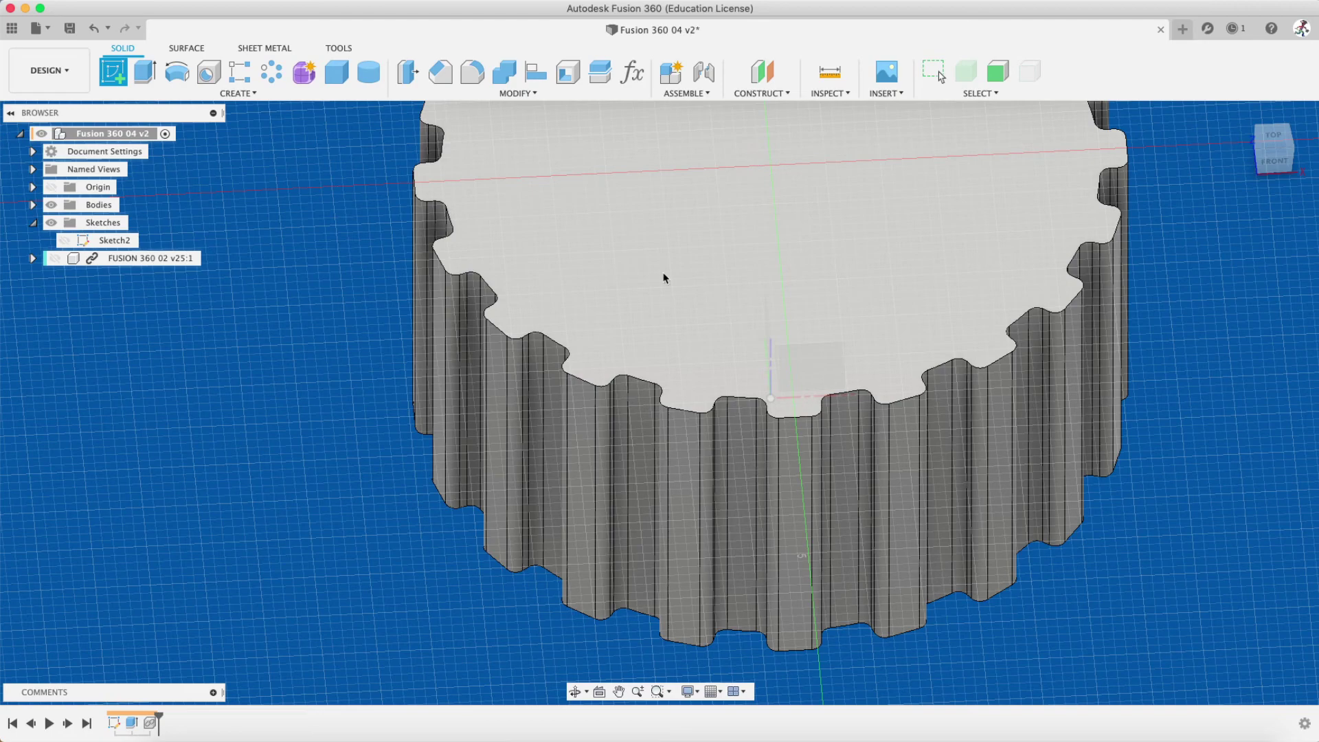
{"action": "left_click", "coordinate": [657, 328]}
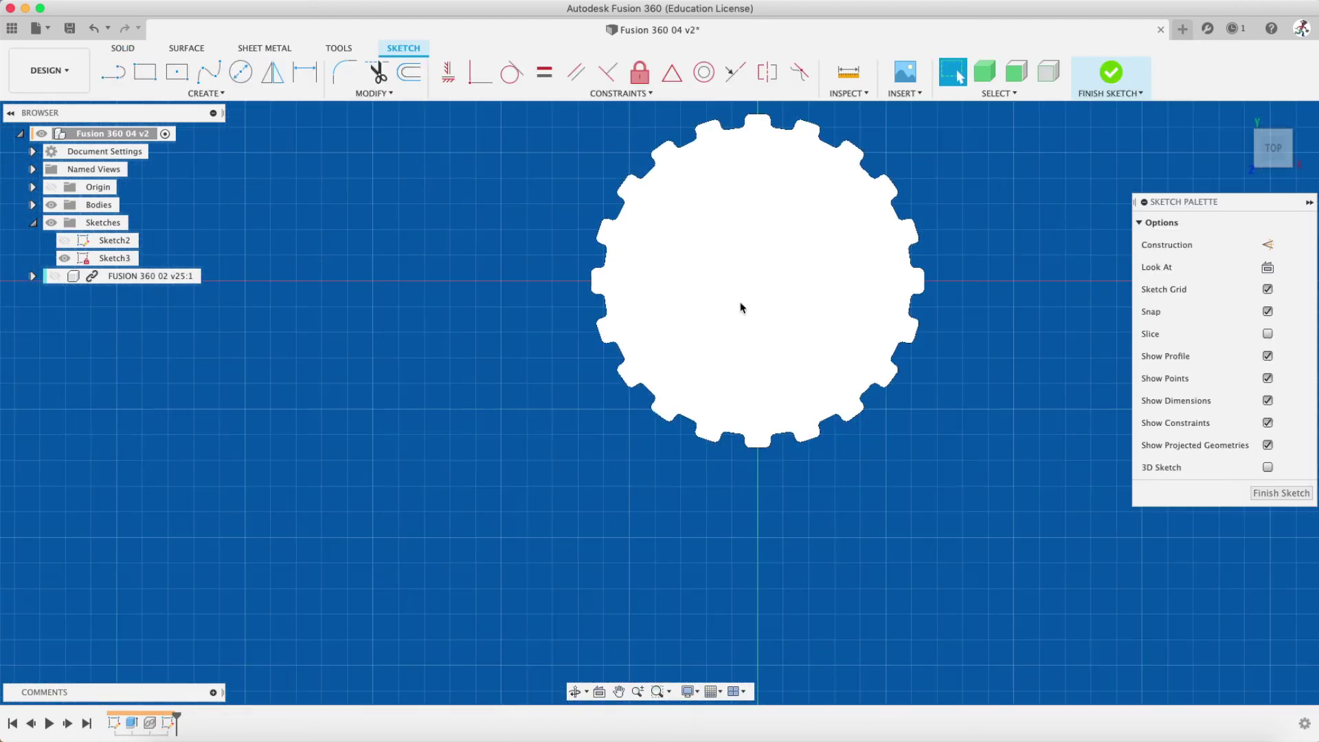
Examine where Sketch2 lies relative to the new sketch plane by briefly showing it, and return to the straight top view
{"action": "middle_click_drag", "start_coordinate": [716, 365], "coordinate": [660, 268], "text": "shift"}
{"action": "left_click", "coordinate": [64, 240]}
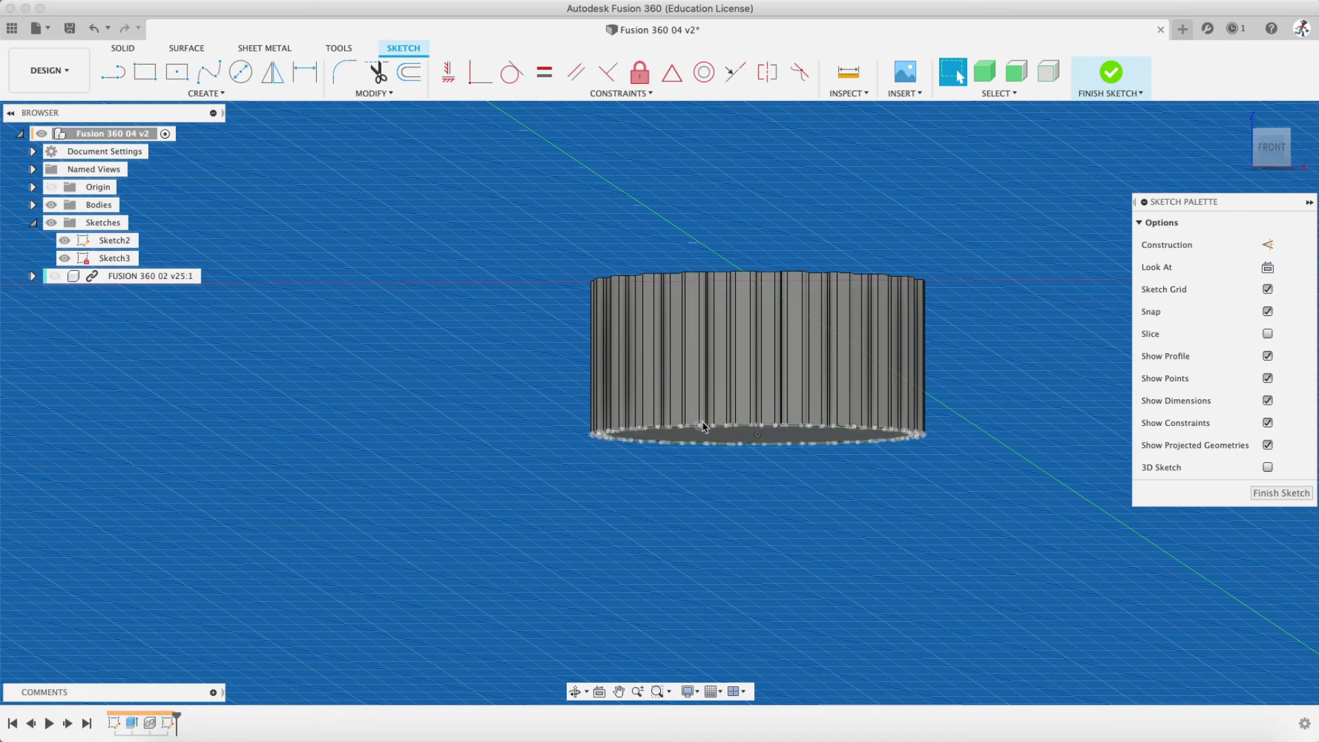
{"action": "left_click", "coordinate": [63, 240]}
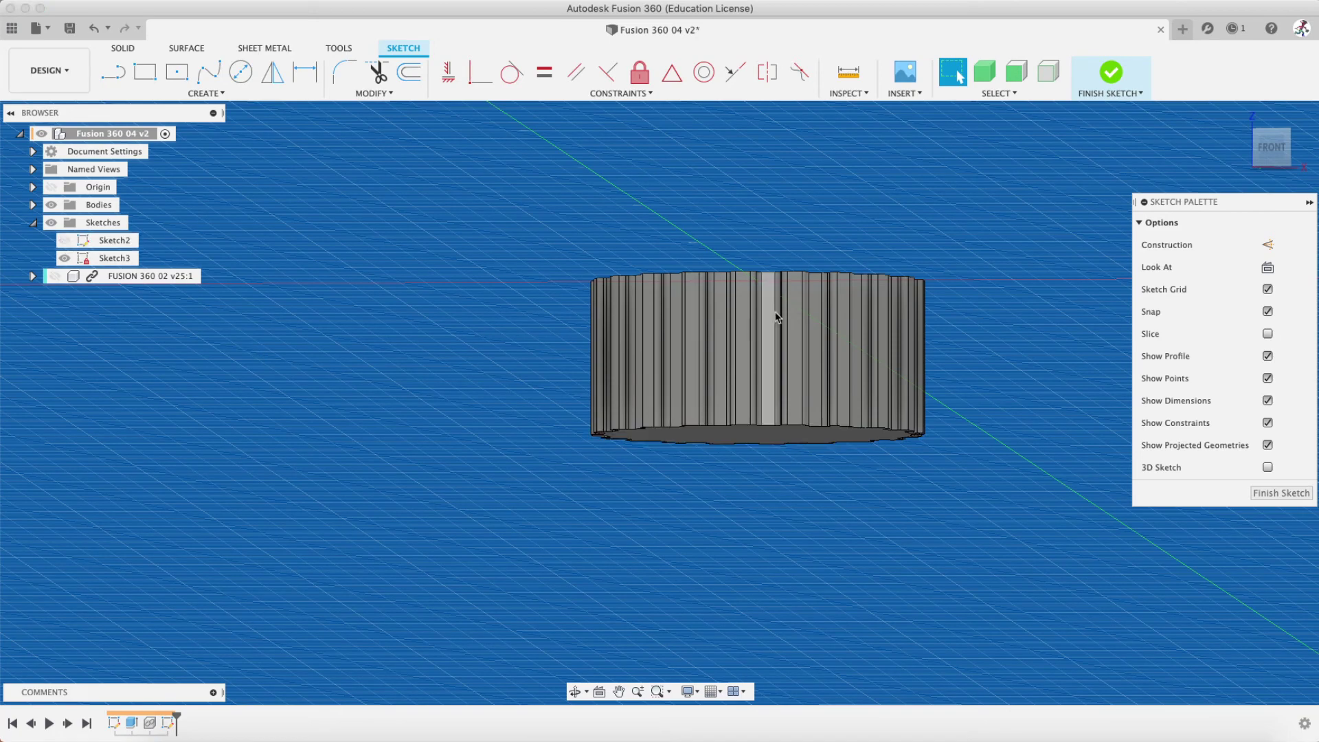
{"action": "mouse_move", "coordinate": [774, 315]}
{"action": "middle_mouse_down", "text": "shift"}
{"action": "mouse_move", "coordinate": [792, 398]}
{"action": "mouse_move", "coordinate": [718, 397]}
{"action": "mouse_move", "coordinate": [707, 375]}
{"action": "mouse_move", "coordinate": [688, 415]}
{"action": "middle_mouse_up", "text": "shift"}
{"action": "scroll", "coordinate": [653, 389], "scroll_direction": "down", "scroll_amount": 5}
{"action": "scroll", "coordinate": [670, 379], "scroll_direction": "up", "scroll_amount": 10}
{"action": "scroll", "coordinate": [690, 397], "scroll_direction": "down", "scroll_amount": 5}
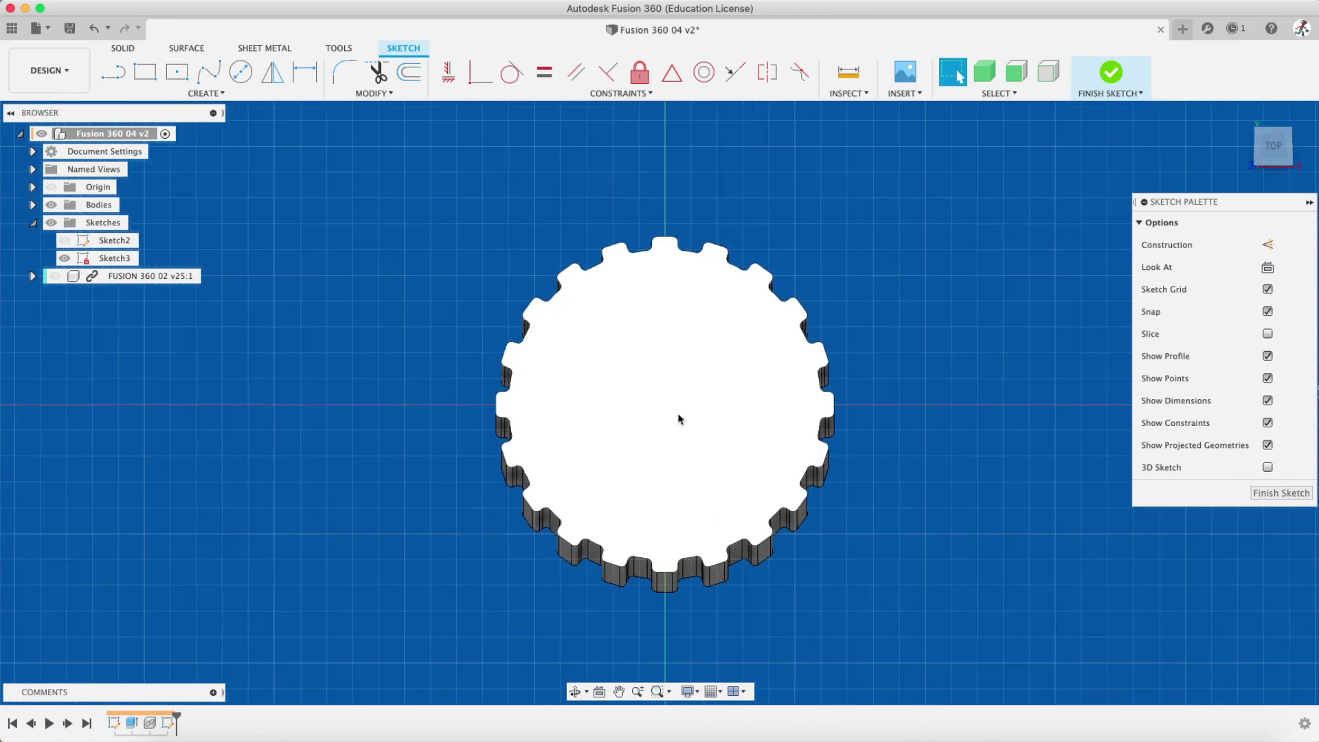
{"action": "scroll", "coordinate": [668, 406], "scroll_direction": "up", "scroll_amount": 5}
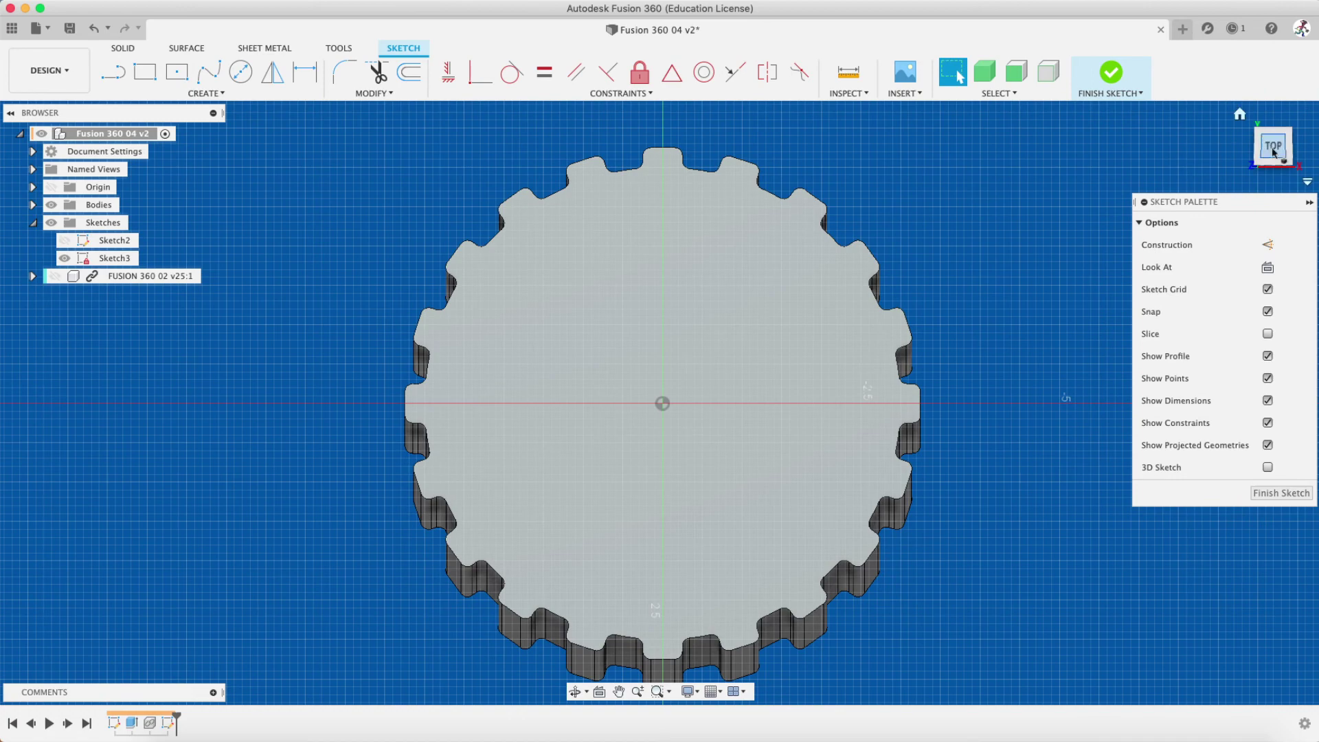
{"action": "left_click", "coordinate": [1273, 147]}
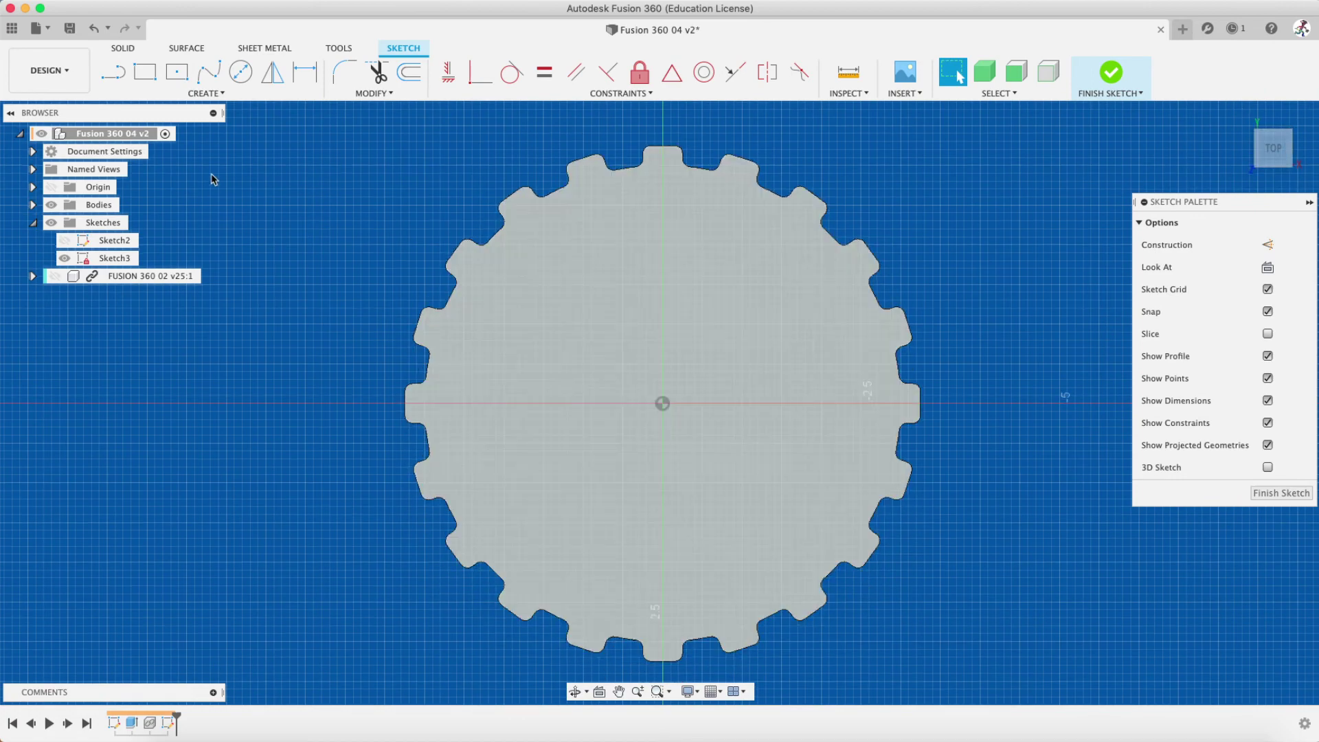
Draw a six-sided circumscribed polygon with a 1.75 mm center-to-edge distance slightly beside the top face's center and finish the sketch
{"action": "left_click", "coordinate": [206, 93]}
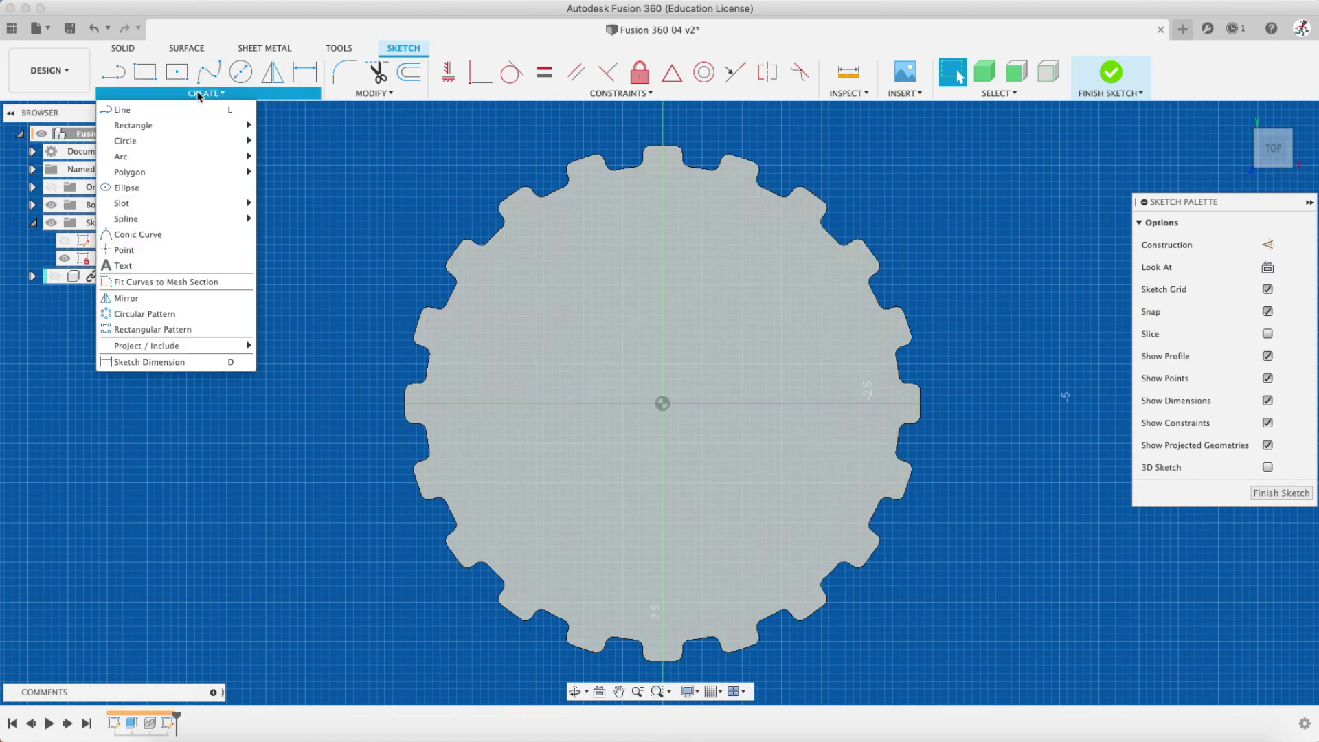
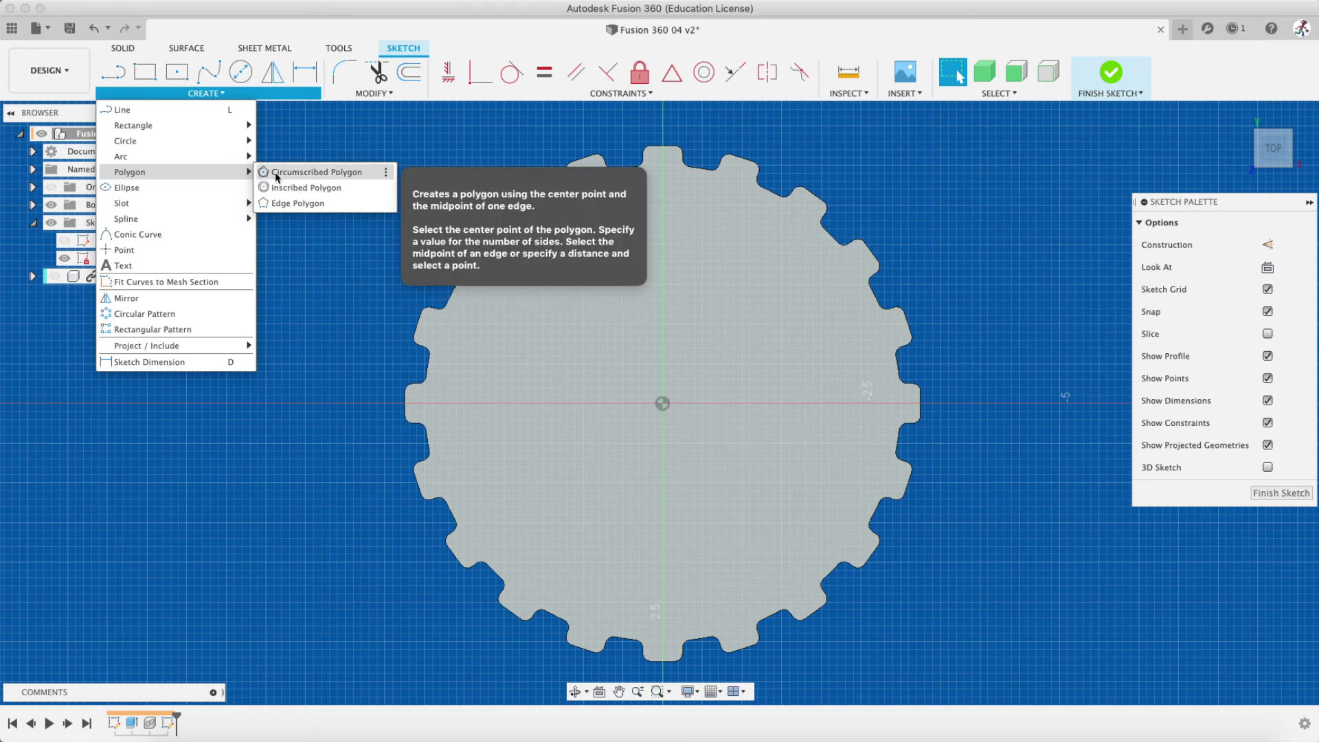
{"action": "left_click", "coordinate": [279, 175]}
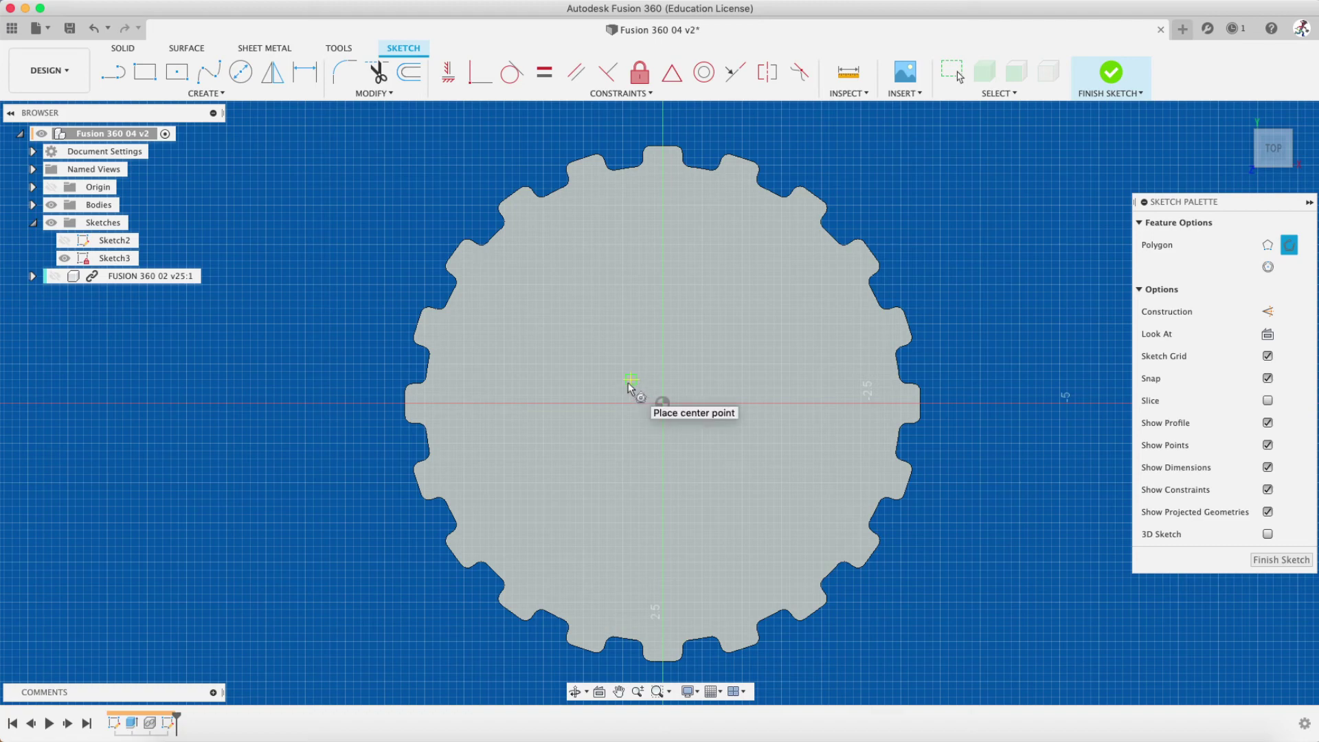
{"action": "scroll", "coordinate": [632, 412], "scroll_direction": "up", "scroll_amount": 3}
{"action": "scroll", "coordinate": [632, 412], "scroll_direction": "down", "scroll_amount": 5}
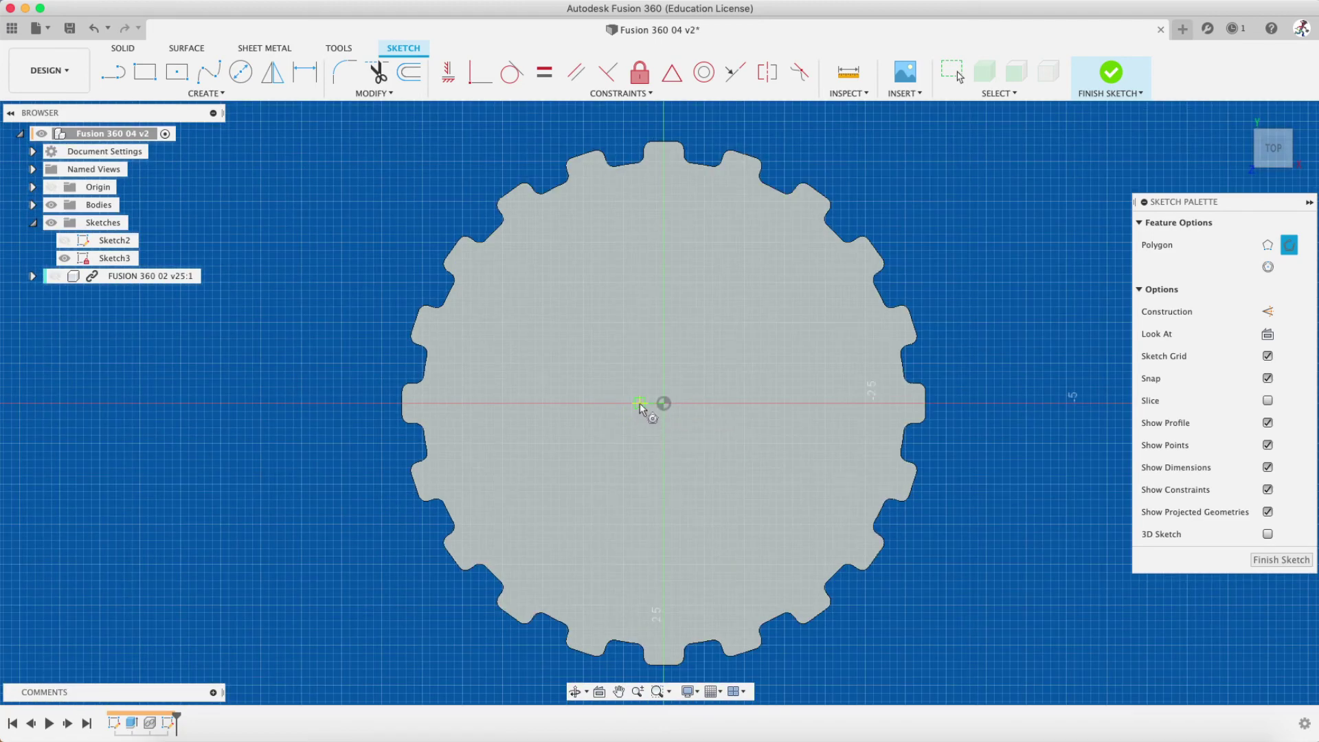
{"action": "left_click", "coordinate": [640, 404]}
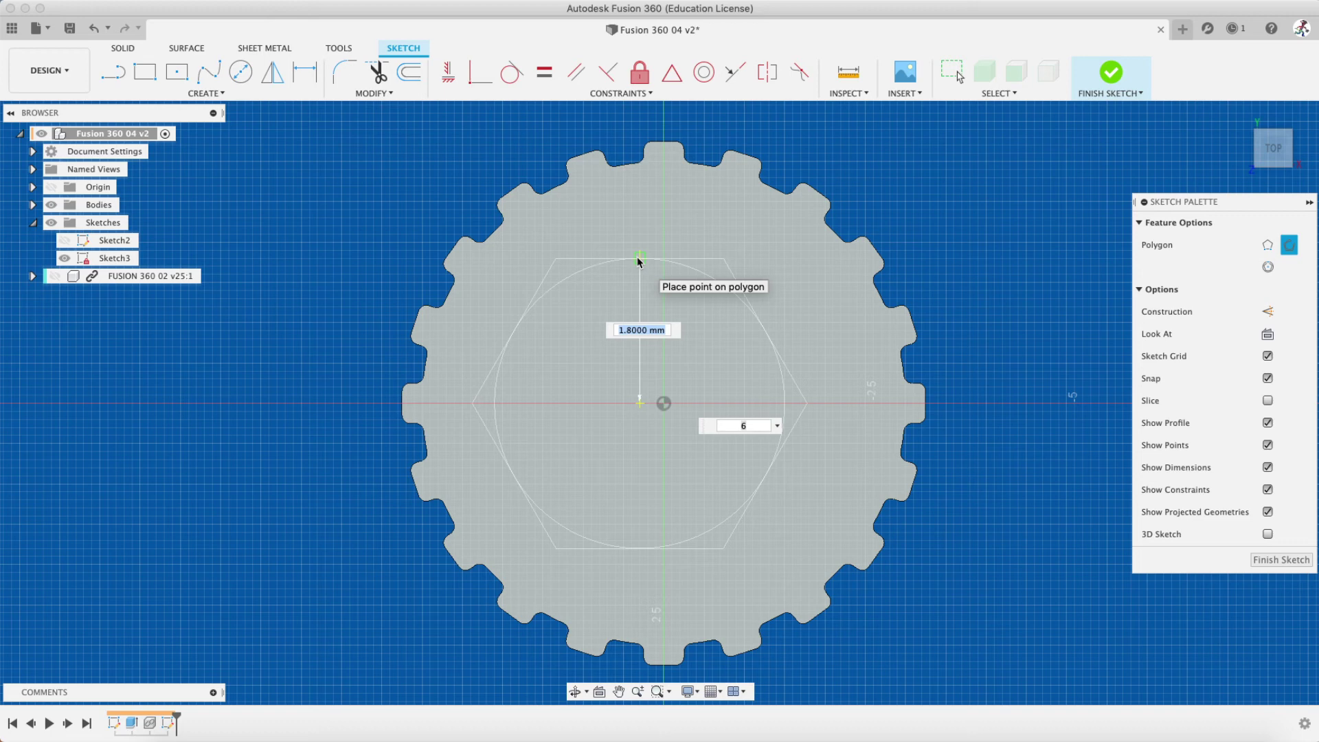
{"action": "type", "text": "1.5"}
{"action": "key", "text": "Tab"}
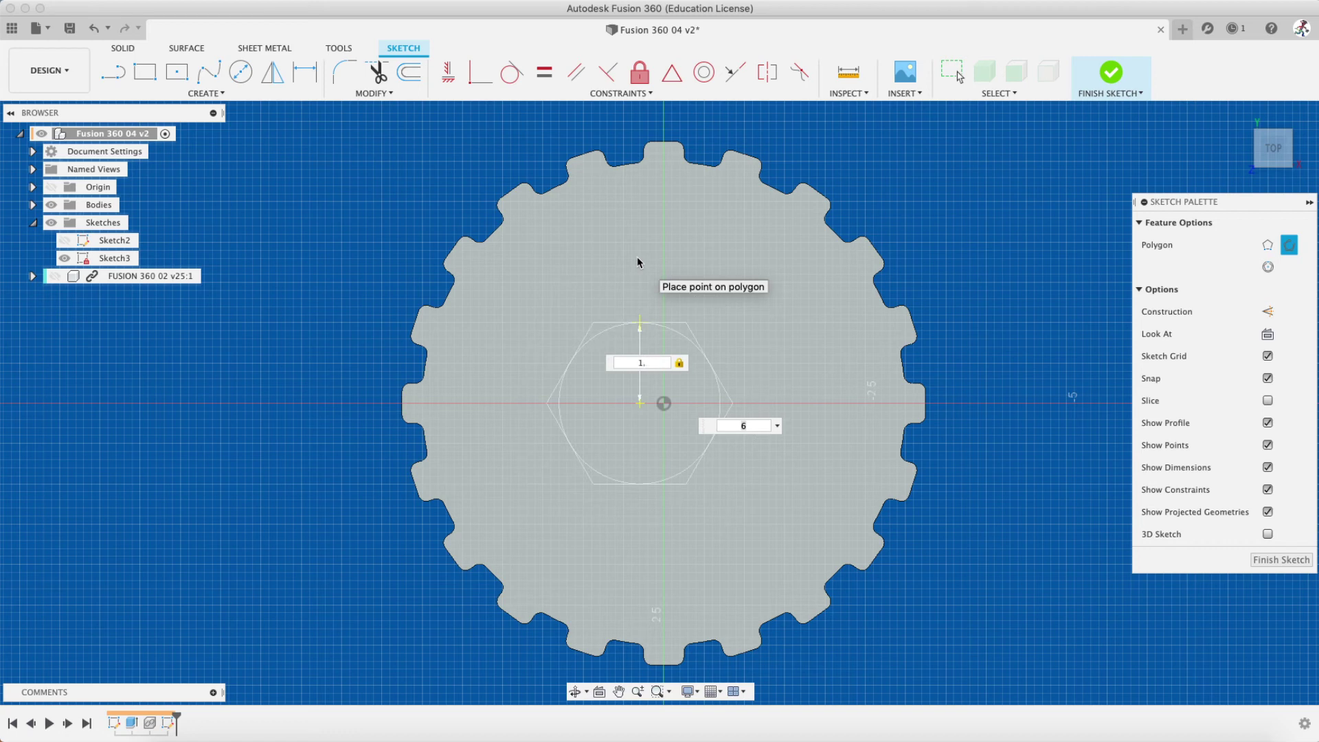
{"action": "type", "text": "75"}
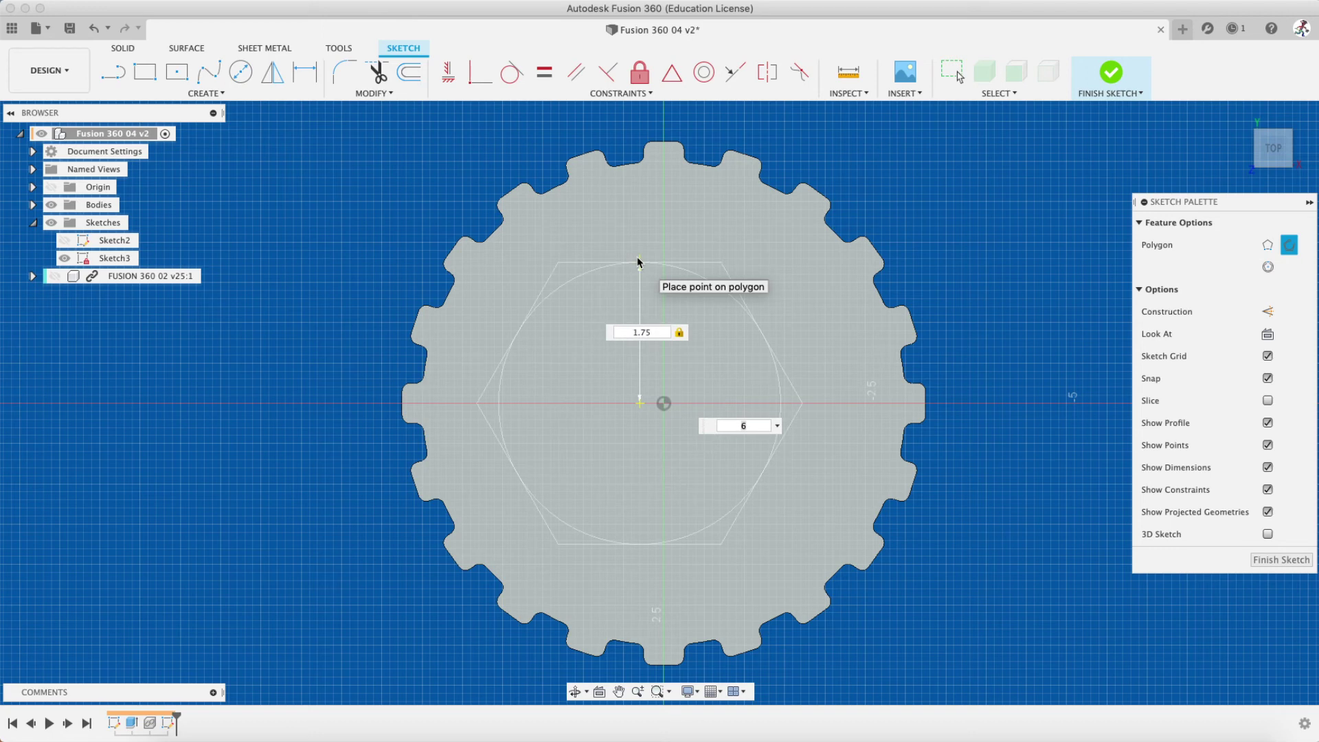
{"action": "key", "text": "Return"}
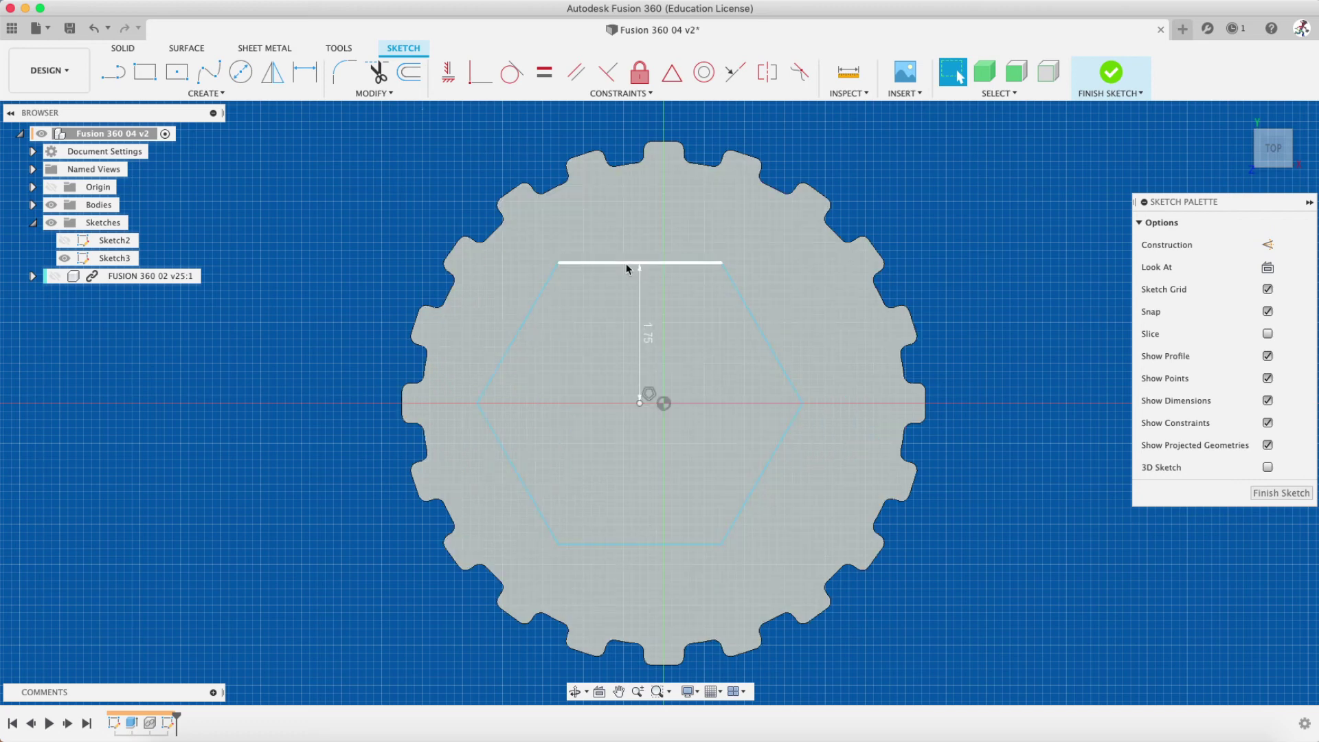
{"action": "left_click", "coordinate": [1113, 74]}
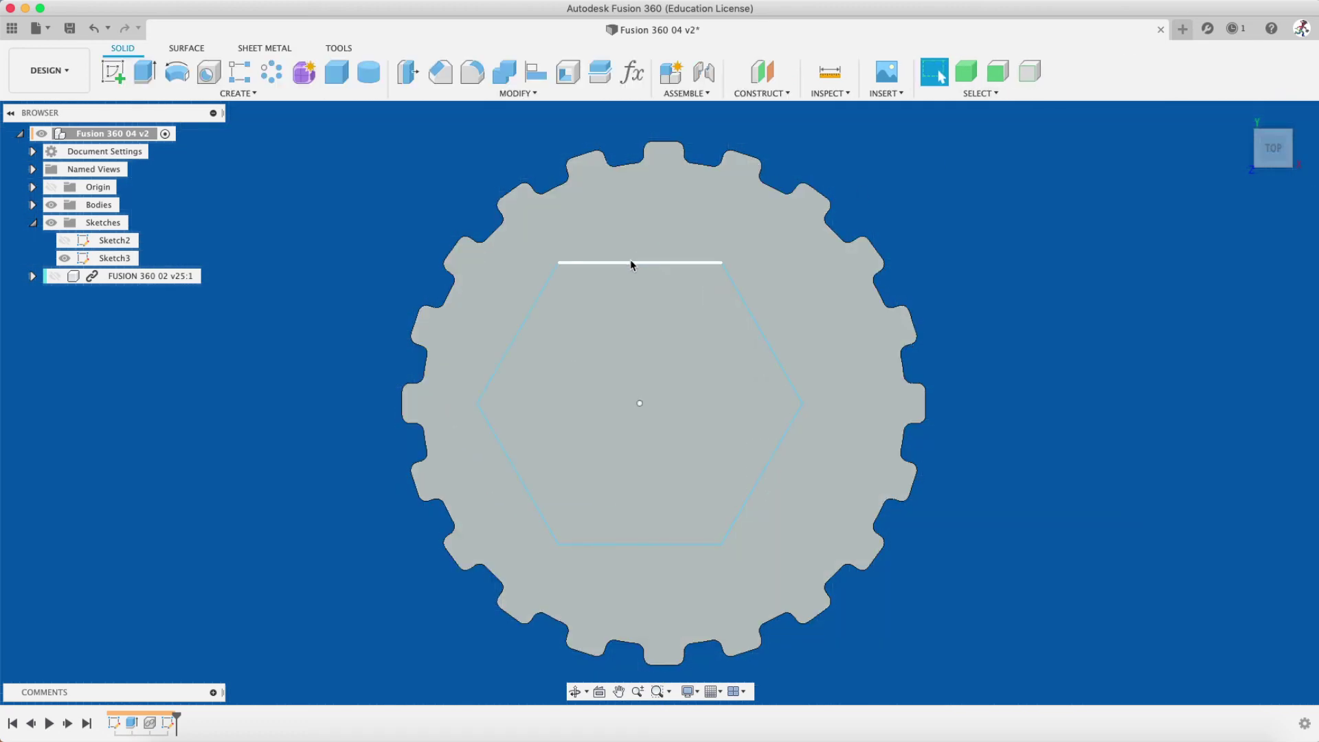
{"action": "left_click", "coordinate": [632, 264]}
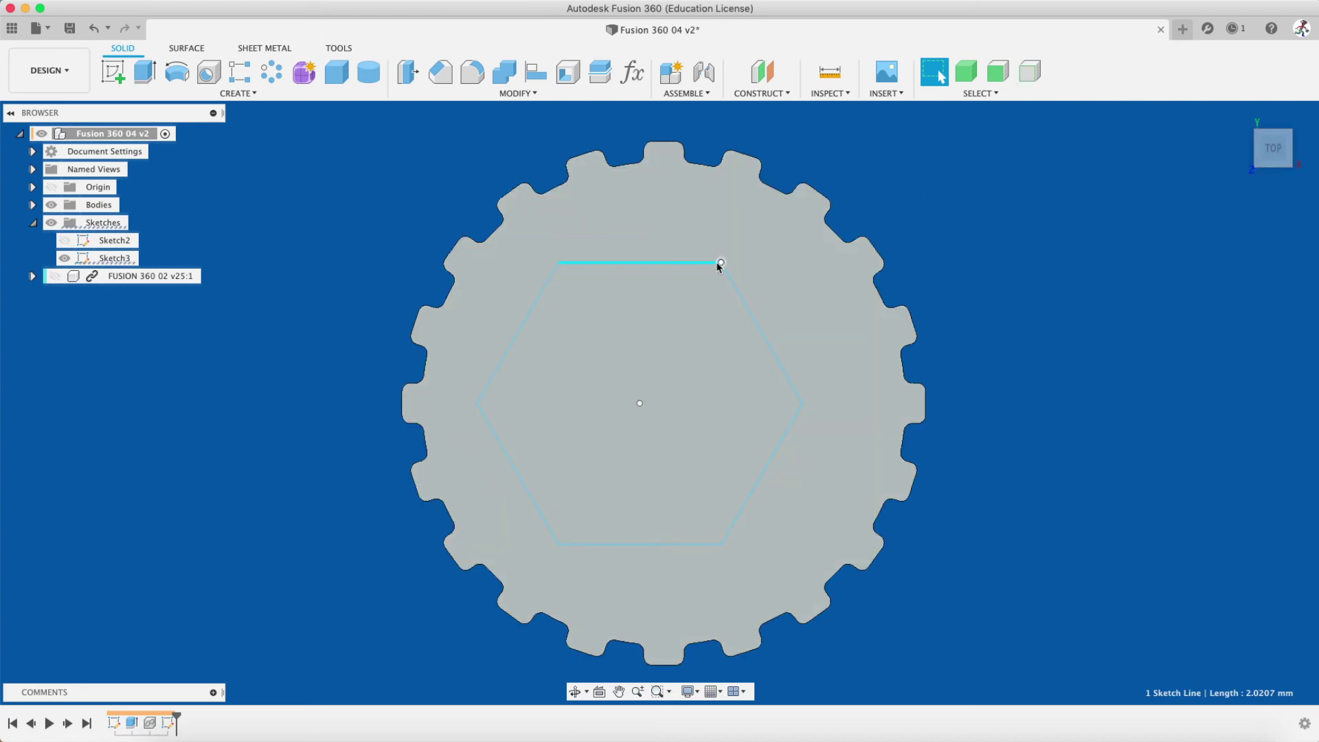
{"action": "double_click", "coordinate": [694, 262]}
{"action": "left_click", "coordinate": [1118, 191]}
{"action": "double_click", "coordinate": [682, 263]}
{"action": "left_click", "coordinate": [682, 263]}
{"action": "left_click", "coordinate": [682, 263]}
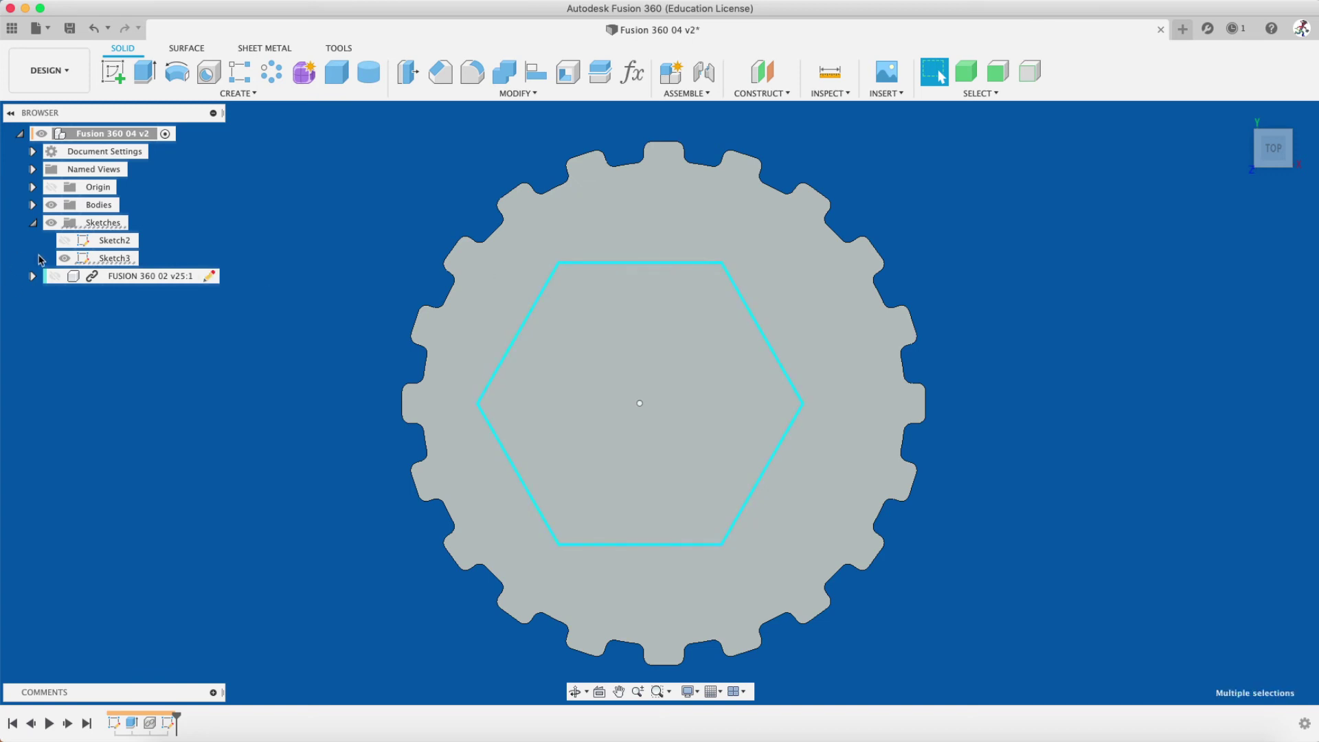
{"action": "left_click", "coordinate": [115, 258]}
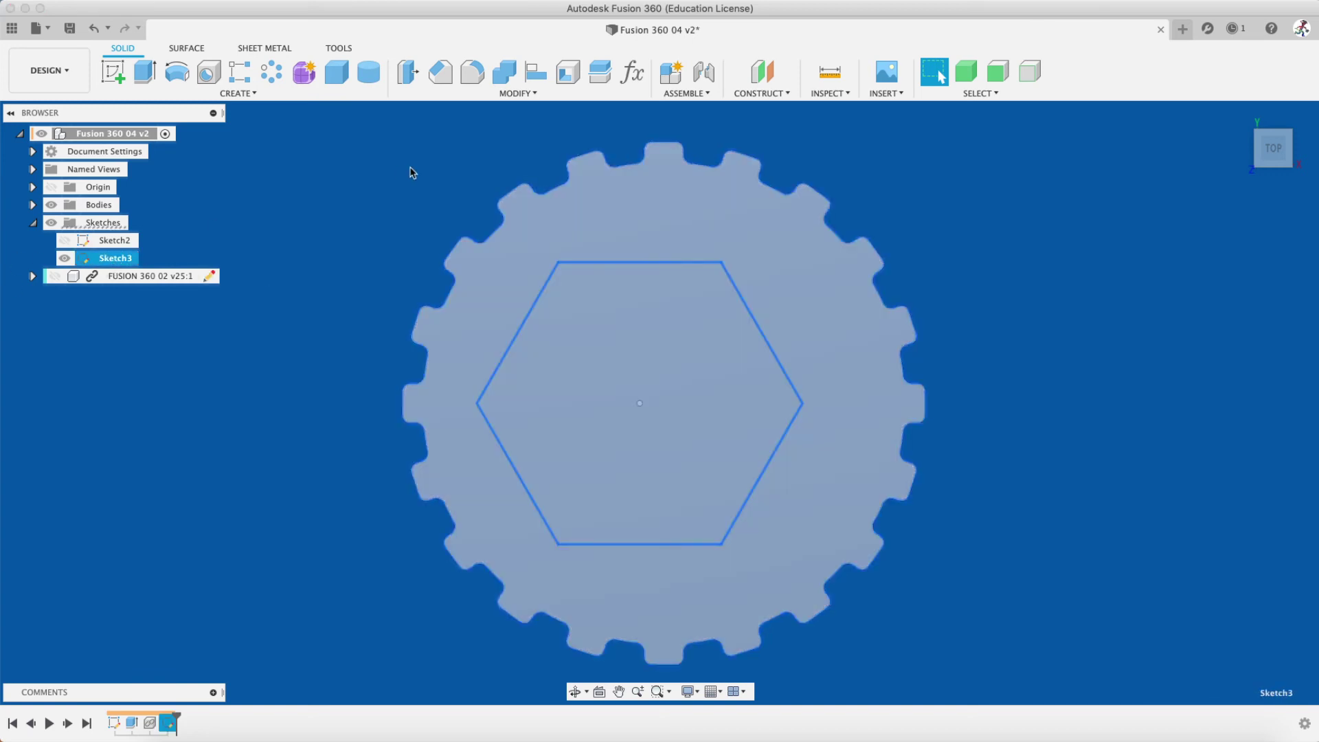
{"action": "left_click", "coordinate": [411, 172]}
Move the hexagon's six lines by -0.30 mm along X toward the center of the toothed body
{"action": "double_click", "coordinate": [606, 264]}
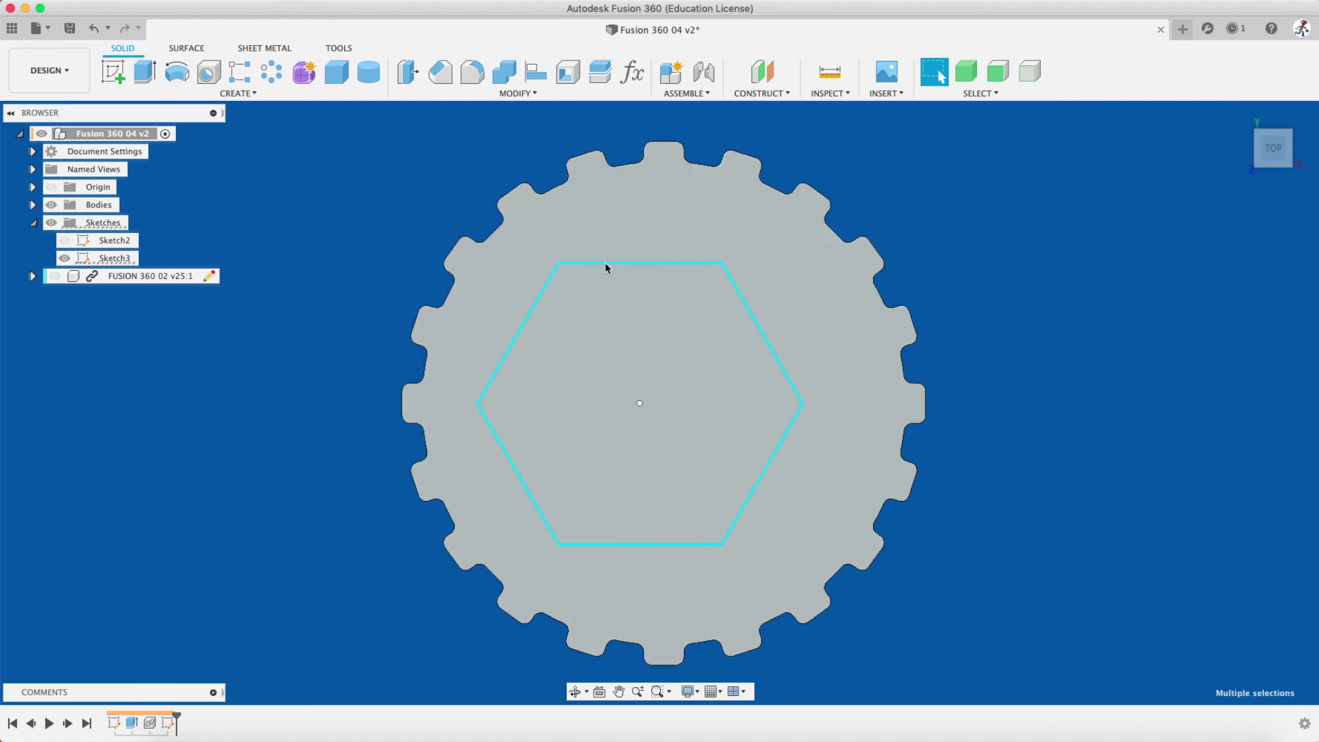
{"action": "key", "text": "m"}
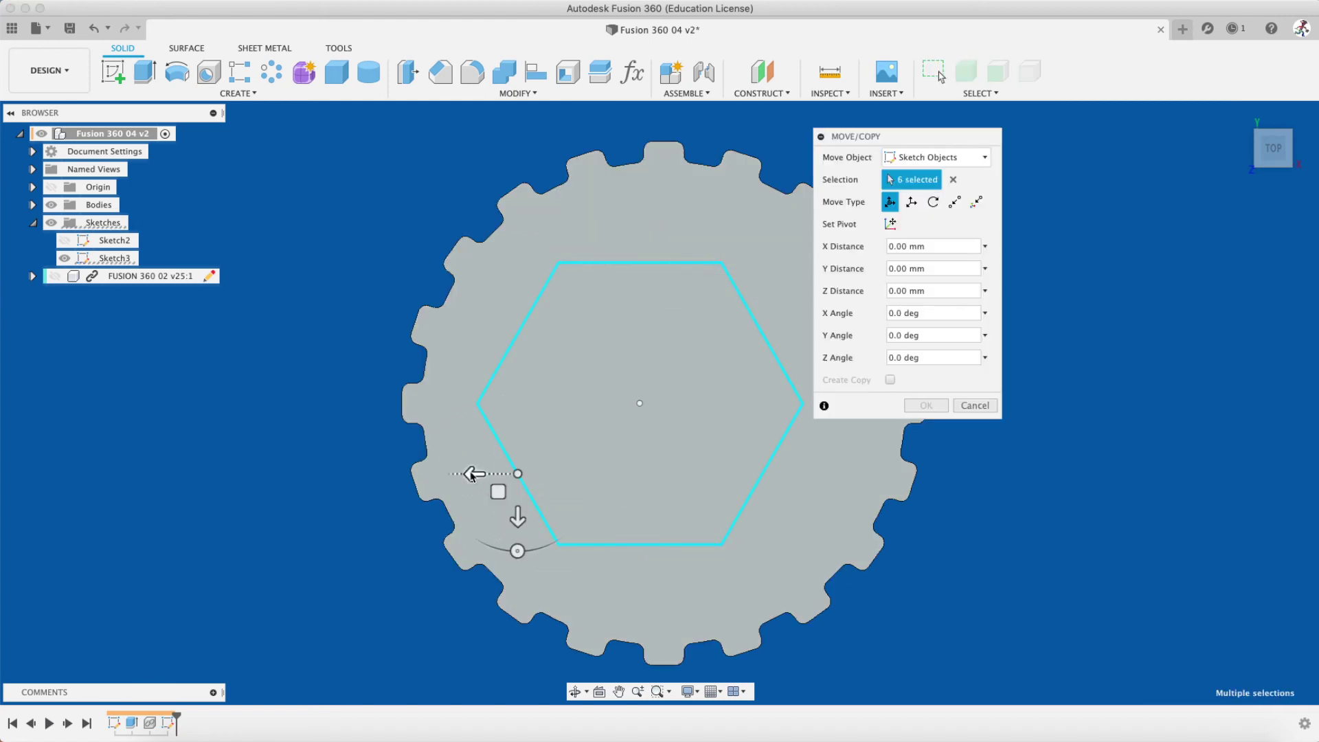
{"action": "left_click_drag", "start_coordinate": [472, 474], "coordinate": [488, 473]}
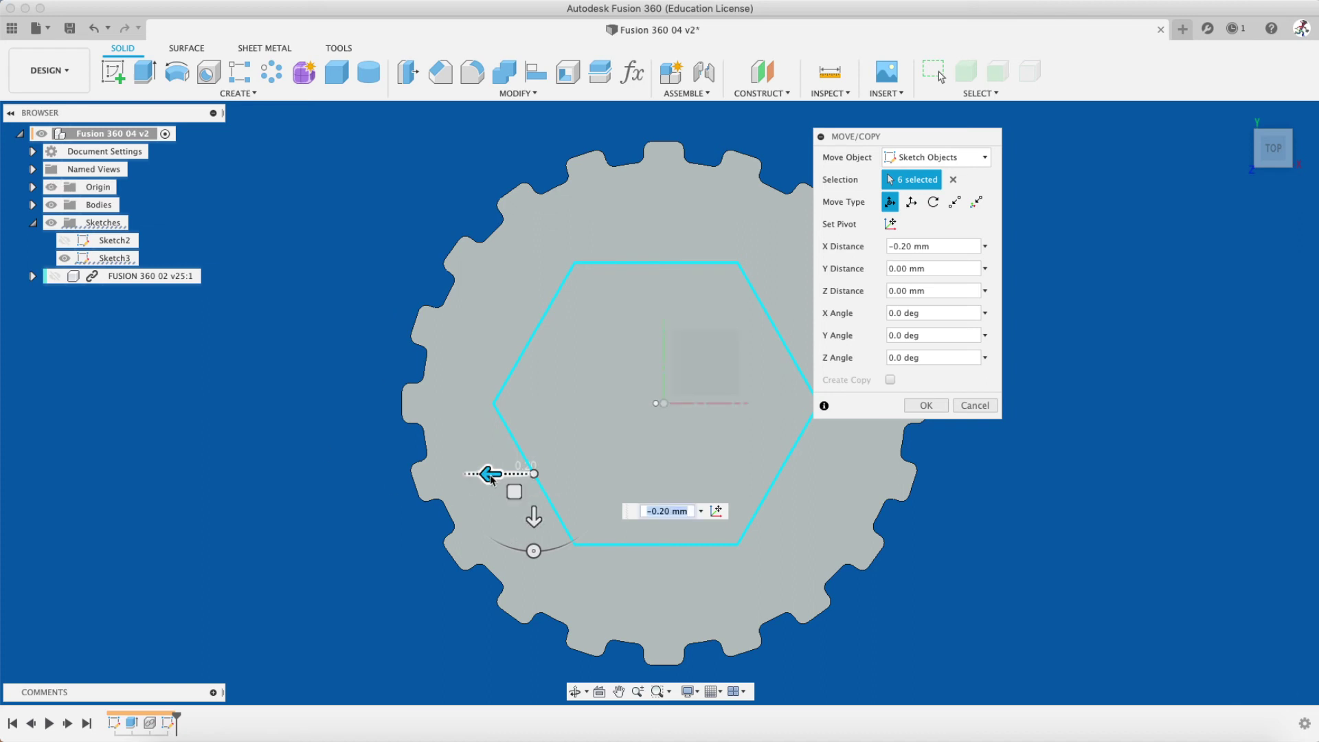
{"action": "left_click_drag", "start_coordinate": [492, 474], "coordinate": [496, 474]}
{"action": "scroll", "coordinate": [670, 378], "scroll_direction": "up", "scroll_amount": 5}
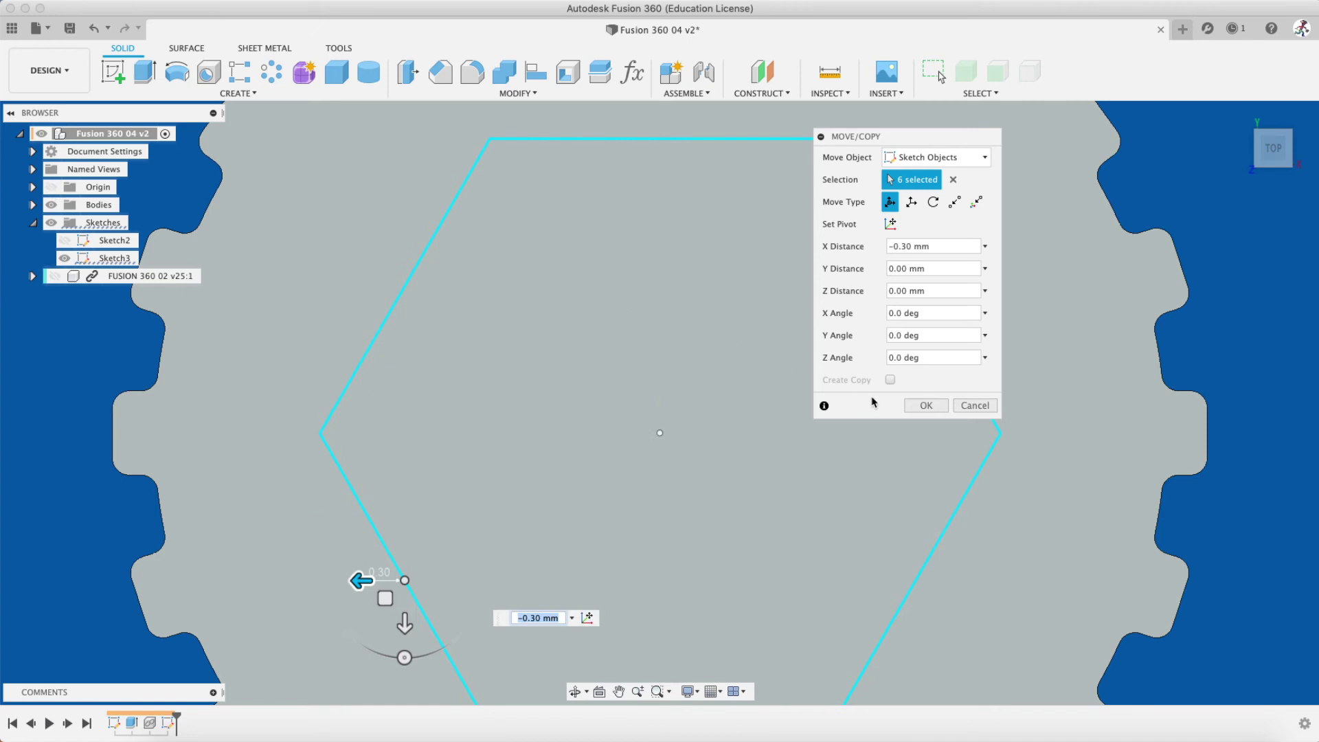
{"action": "left_click", "coordinate": [914, 407]}
Examine the moved hexagon's position on the toothed body's top face from directly above and at an angle
{"action": "scroll", "coordinate": [754, 421], "scroll_direction": "down", "scroll_amount": 5}
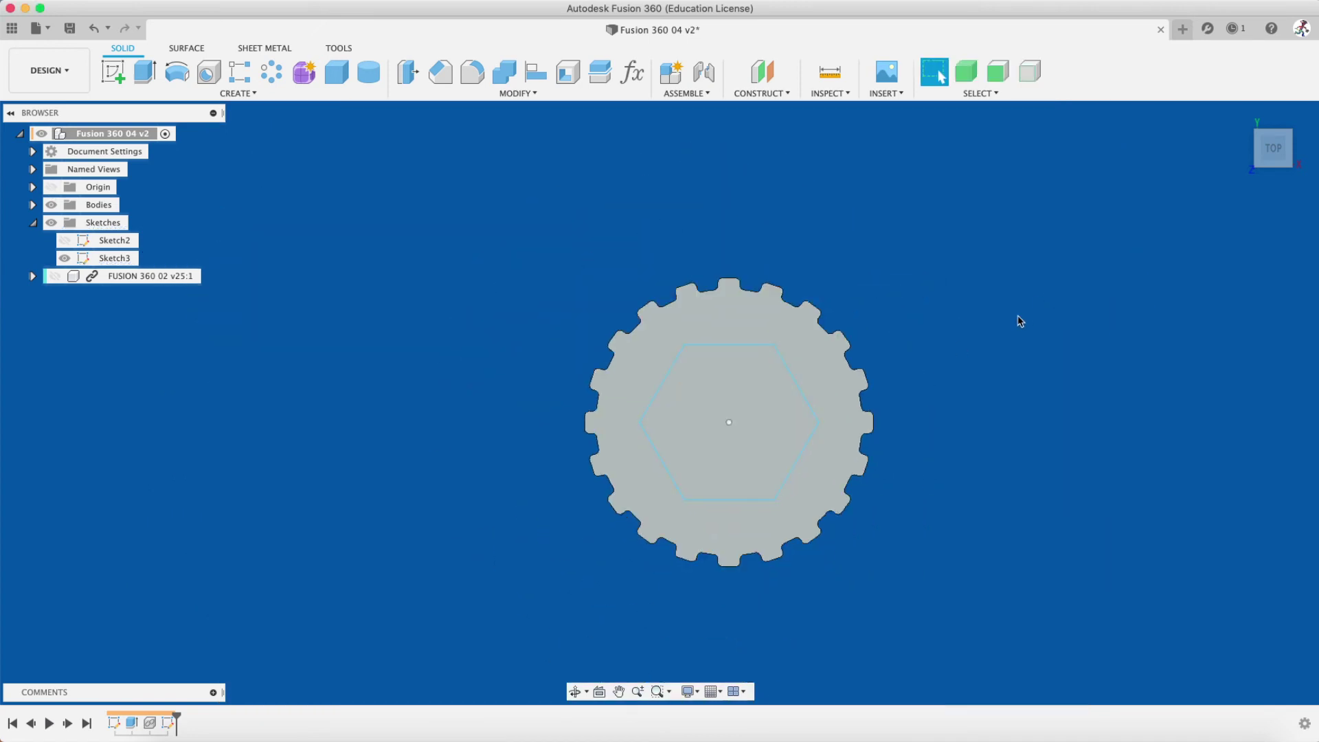
{"action": "scroll", "coordinate": [918, 397], "scroll_direction": "up", "scroll_amount": 3}
{"action": "scroll", "coordinate": [681, 404], "scroll_direction": "up", "scroll_amount": 1}
{"action": "middle_click_drag", "start_coordinate": [680, 403], "coordinate": [842, 344]}
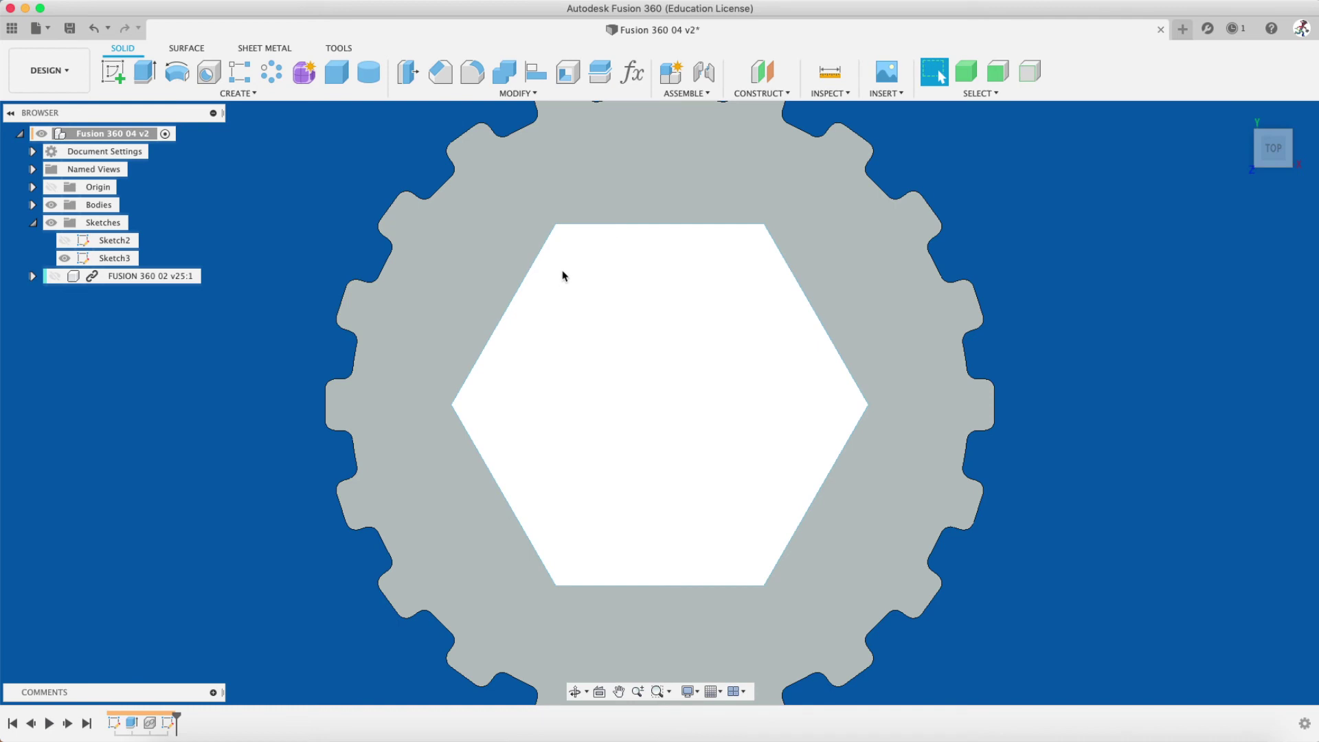
{"action": "scroll", "coordinate": [600, 292], "scroll_direction": "down", "scroll_amount": 8}
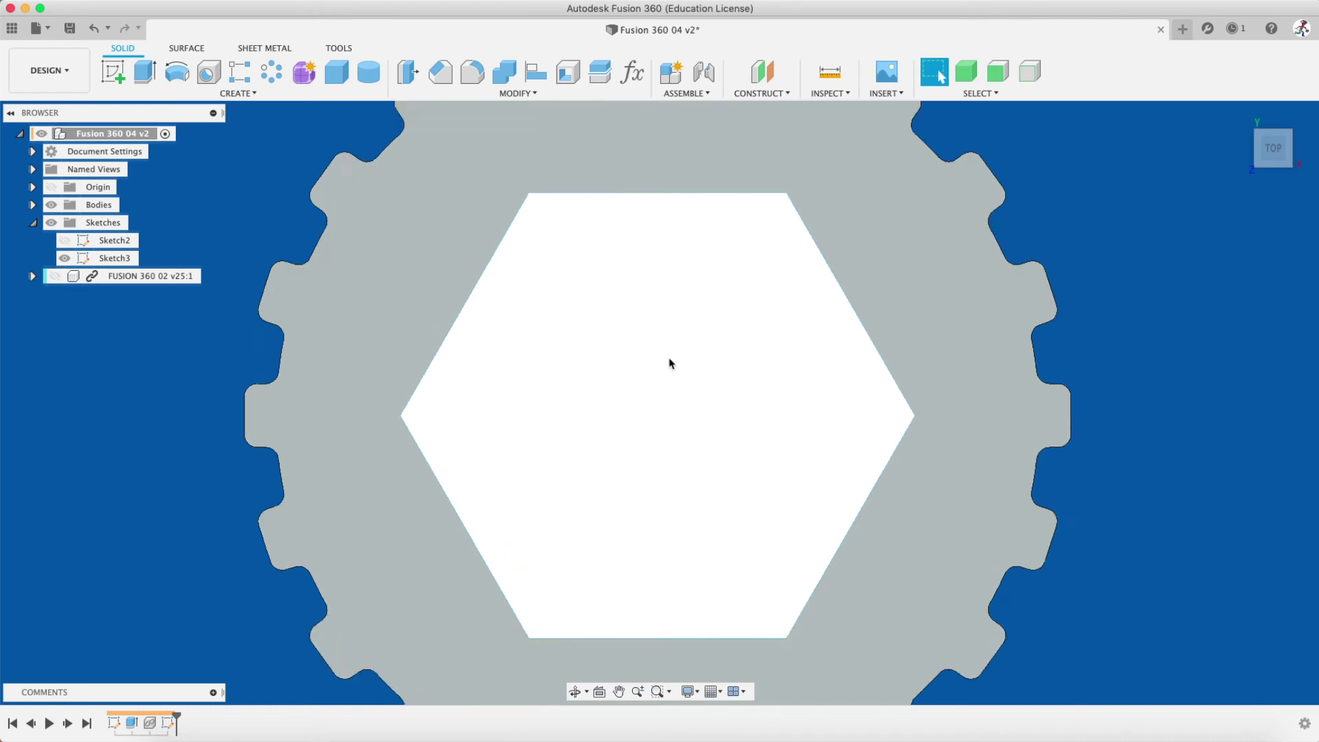
{"action": "middle_click_drag", "start_coordinate": [730, 430], "coordinate": [737, 403], "text": "shift"}
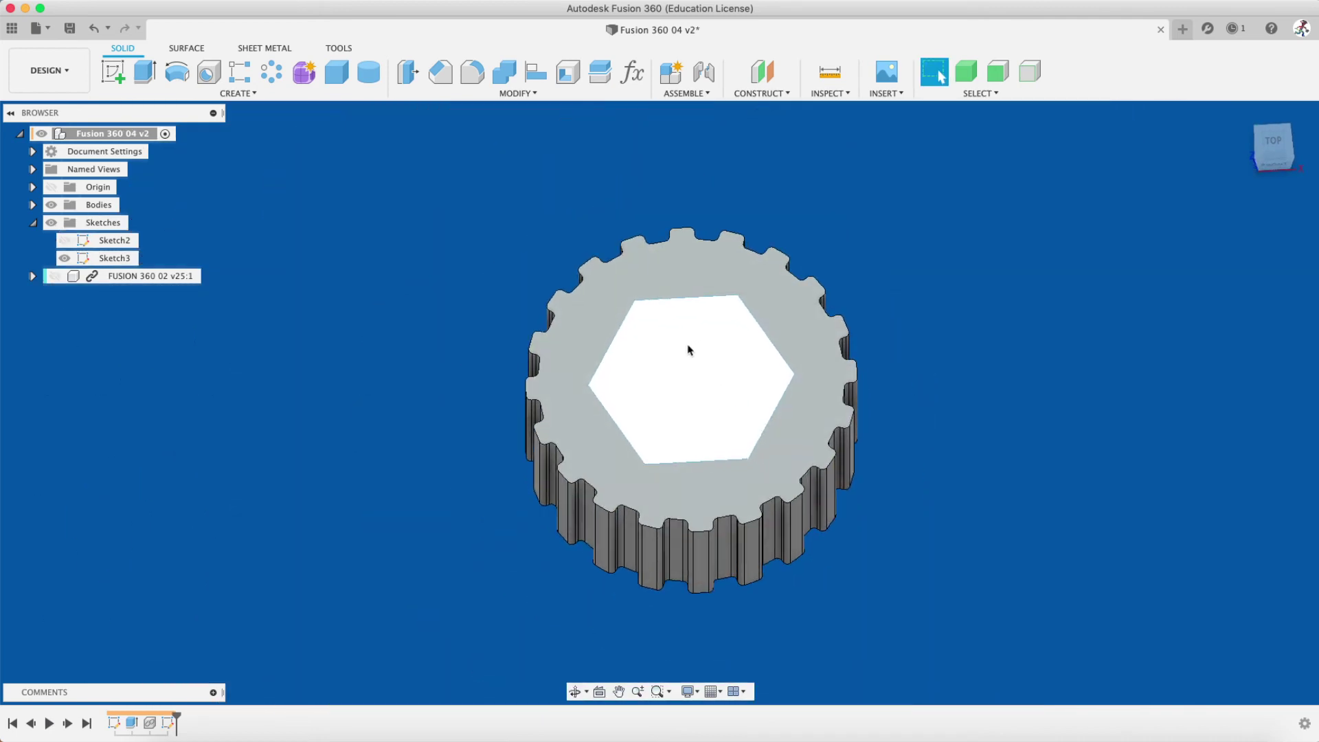
{"action": "scroll", "coordinate": [722, 292], "scroll_direction": "up", "scroll_amount": 5}
{"action": "mouse_move", "coordinate": [722, 291]}
{"action": "middle_mouse_down", "text": "shift"}
{"action": "mouse_move", "coordinate": [735, 289]}
{"action": "mouse_move", "coordinate": [717, 309]}
{"action": "middle_mouse_up", "text": "shift"}
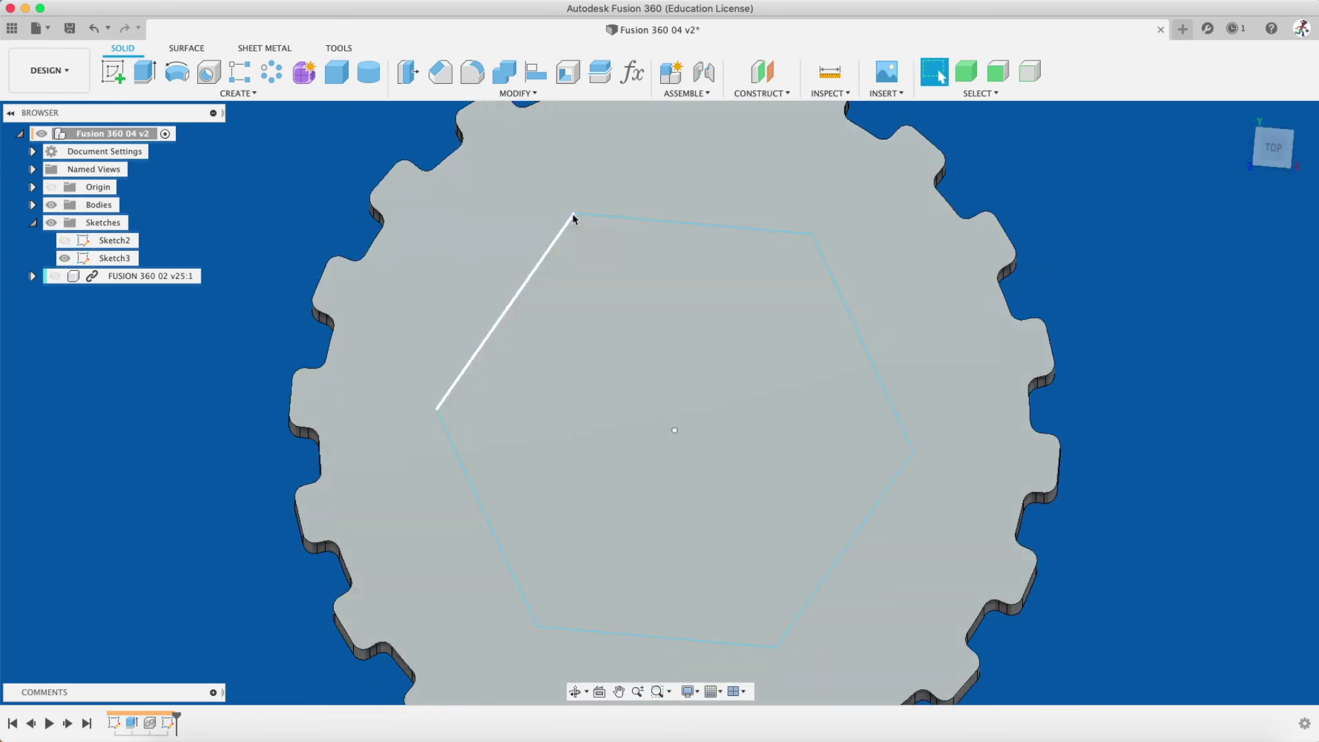
Reopen the hexagon sketch on the toothed body's top face for editing
{"action": "right_click", "coordinate": [159, 724]}
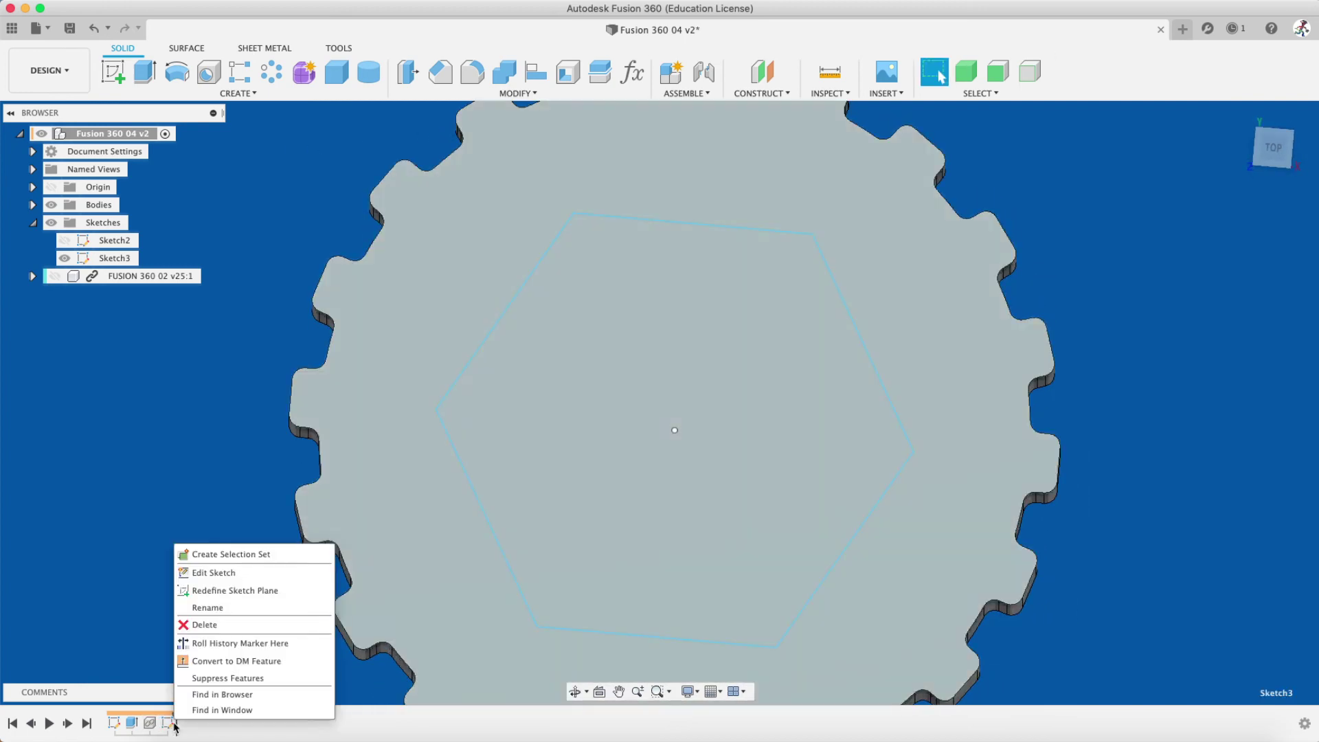
{"action": "left_click", "coordinate": [218, 574]}
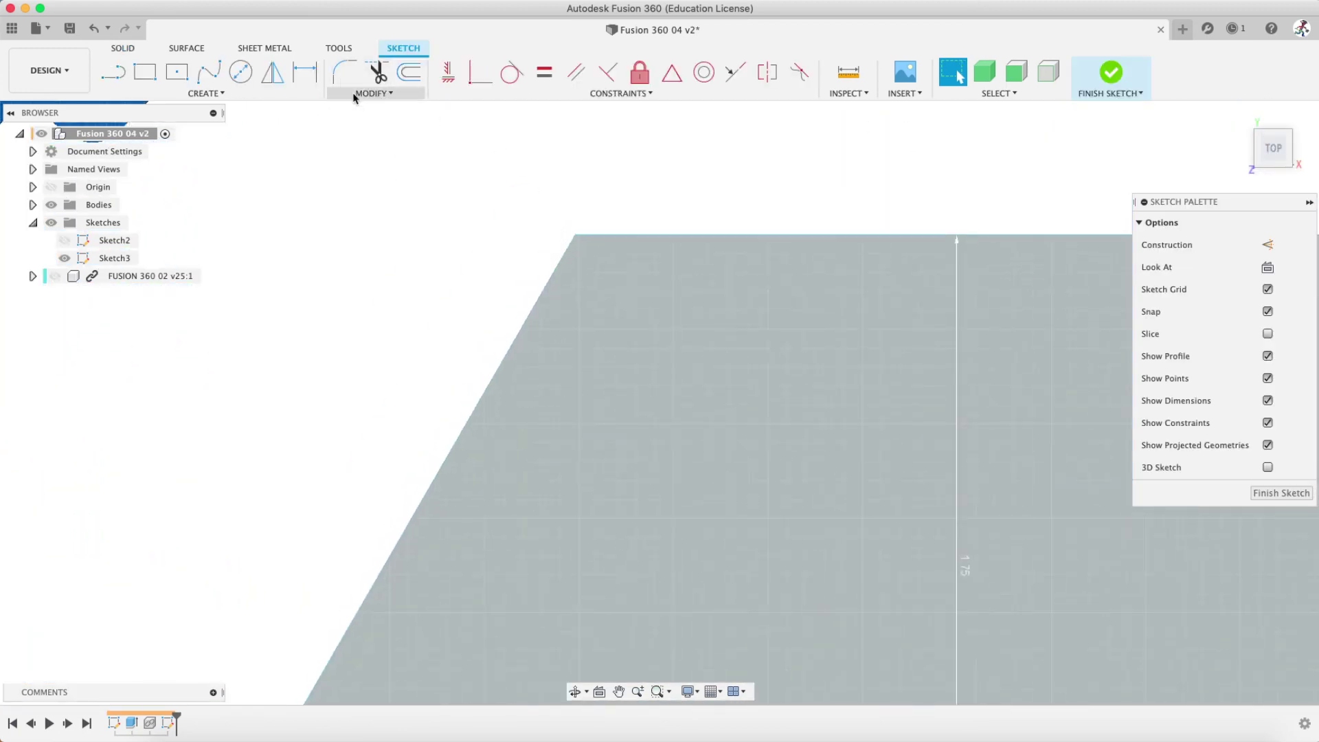
{"action": "left_click", "coordinate": [375, 92]}
{"action": "left_click", "coordinate": [355, 110]}
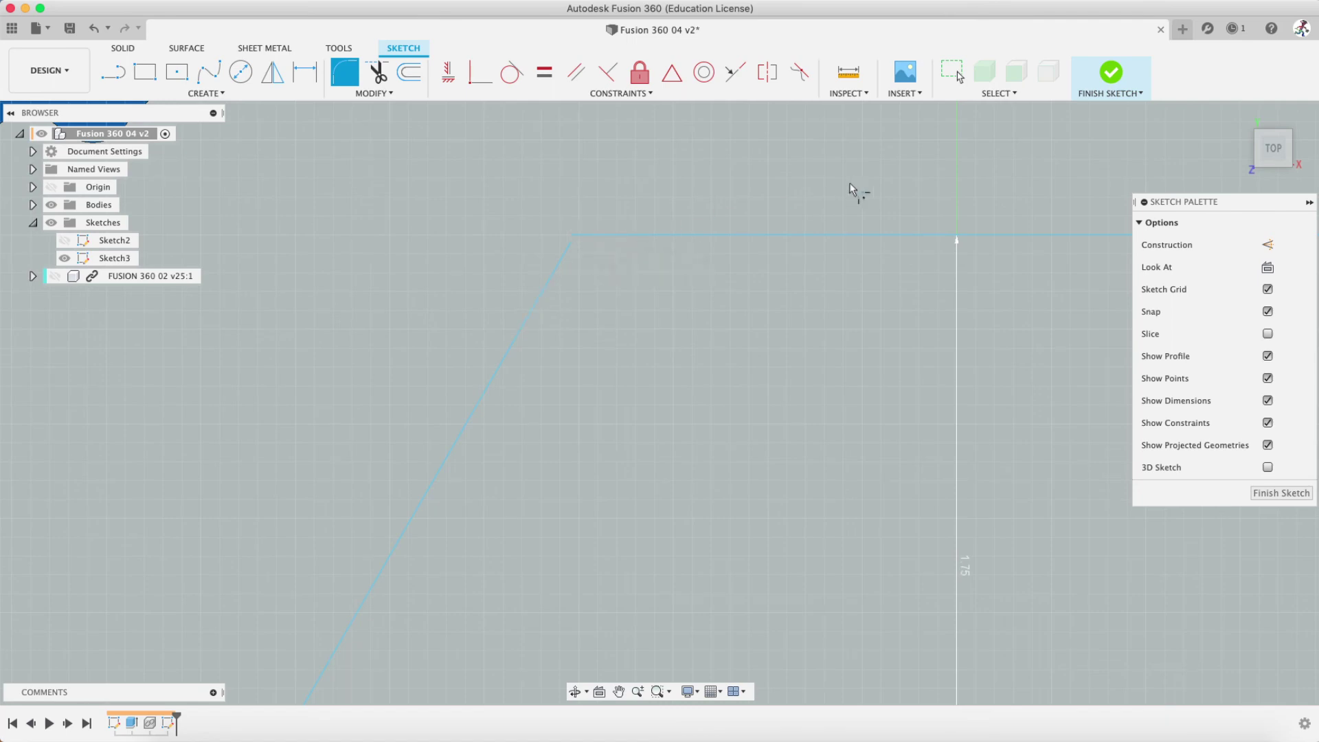
{"action": "left_click", "coordinate": [575, 239]}
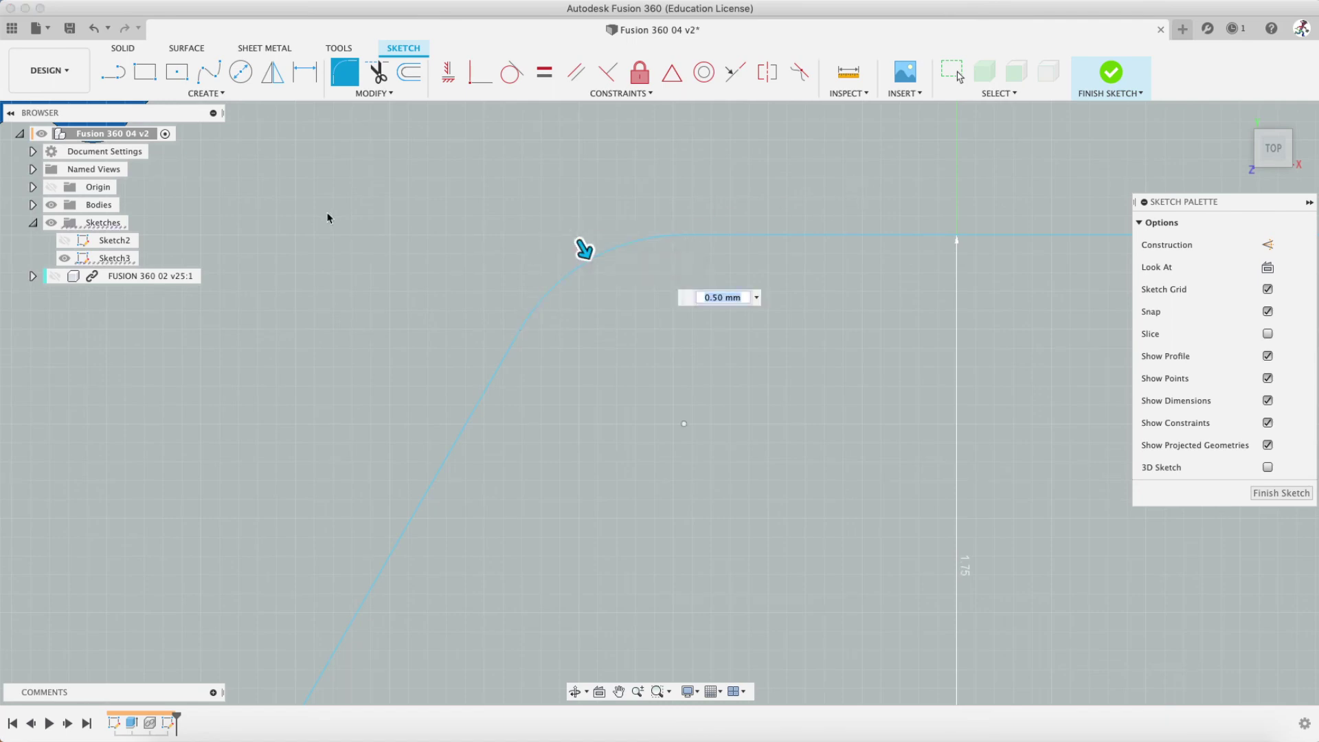
{"action": "scroll", "coordinate": [591, 329], "scroll_direction": "down", "scroll_amount": 5}
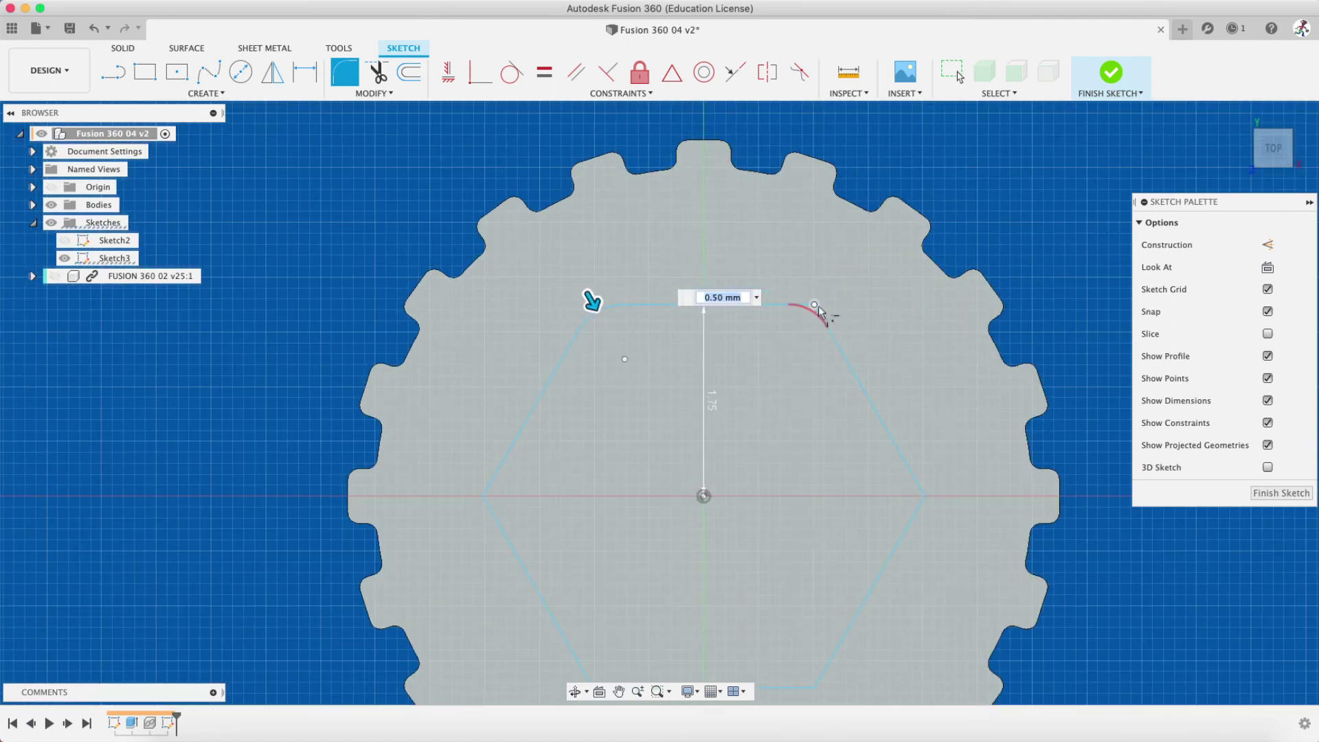
{"action": "left_click", "coordinate": [831, 316]}
{"action": "left_click", "coordinate": [921, 497]}
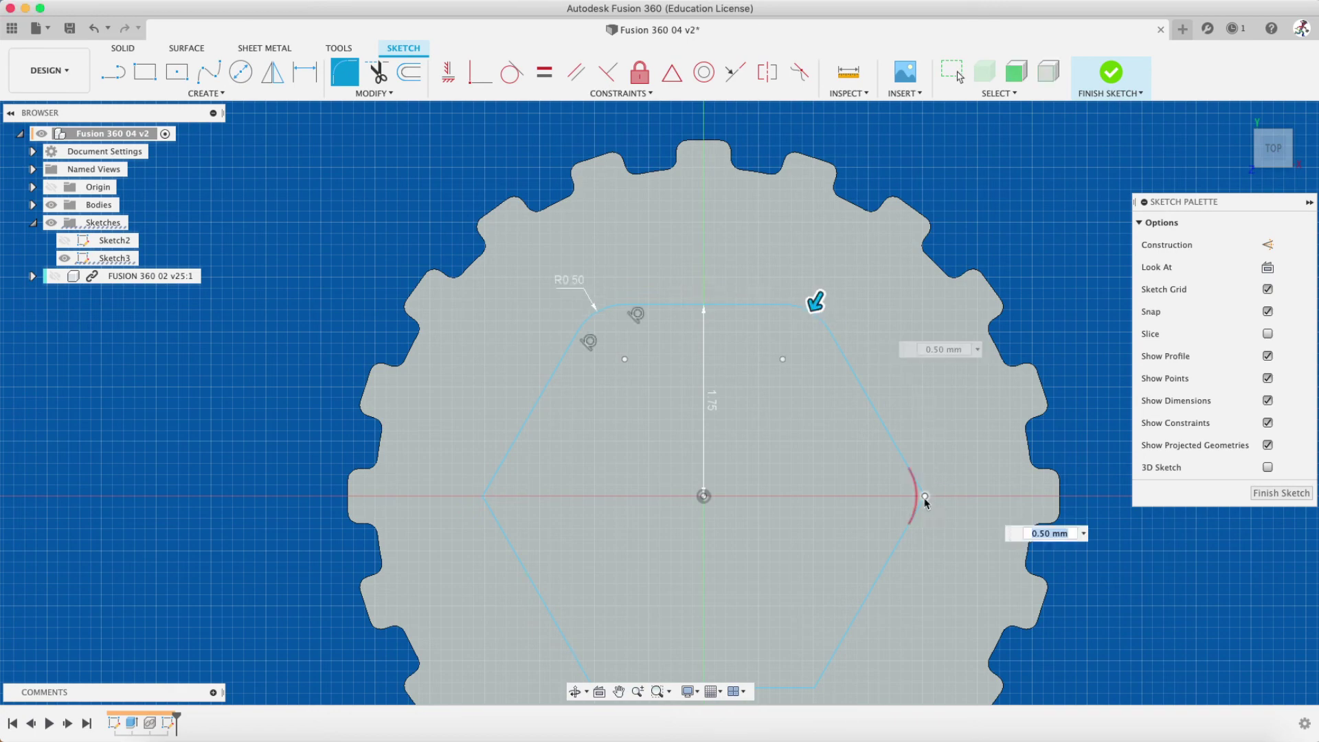
{"action": "middle_click_drag", "start_coordinate": [785, 495], "coordinate": [680, 351]}
{"action": "key", "text": "Return"}
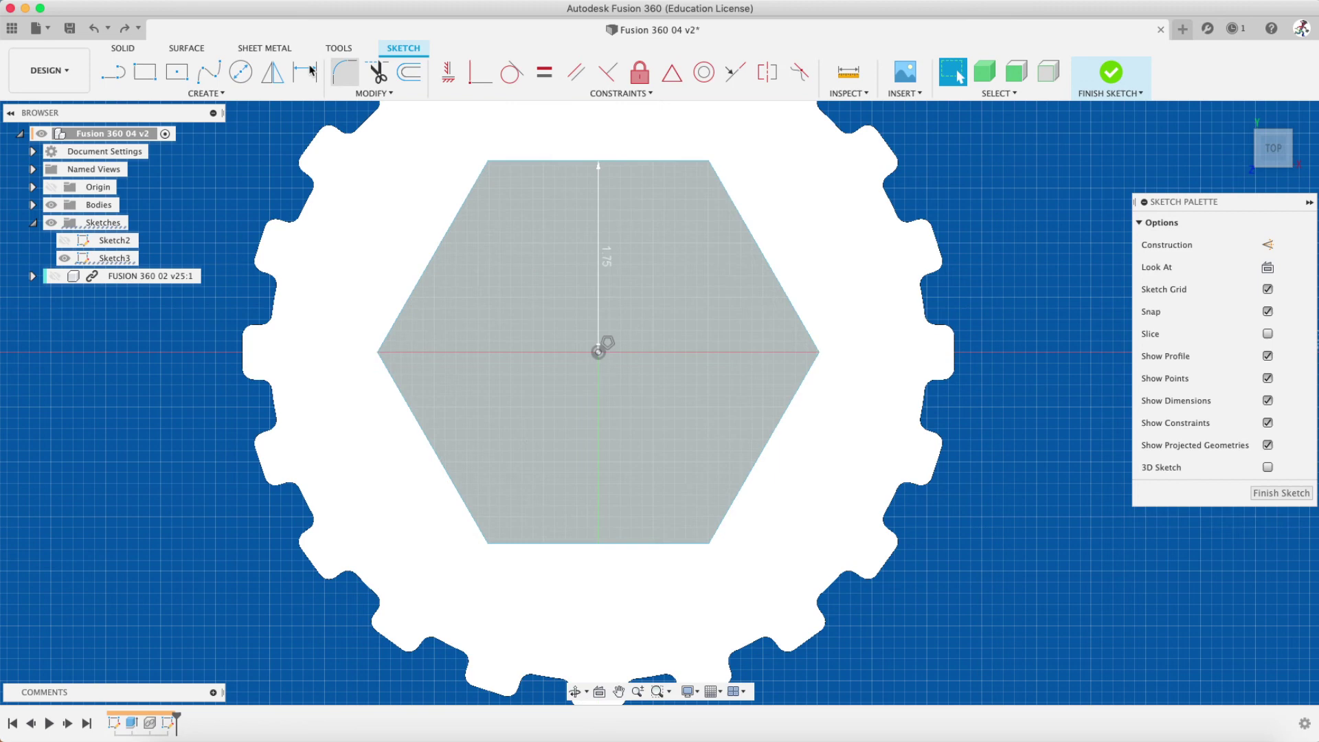
{"action": "left_click", "coordinate": [345, 71]}
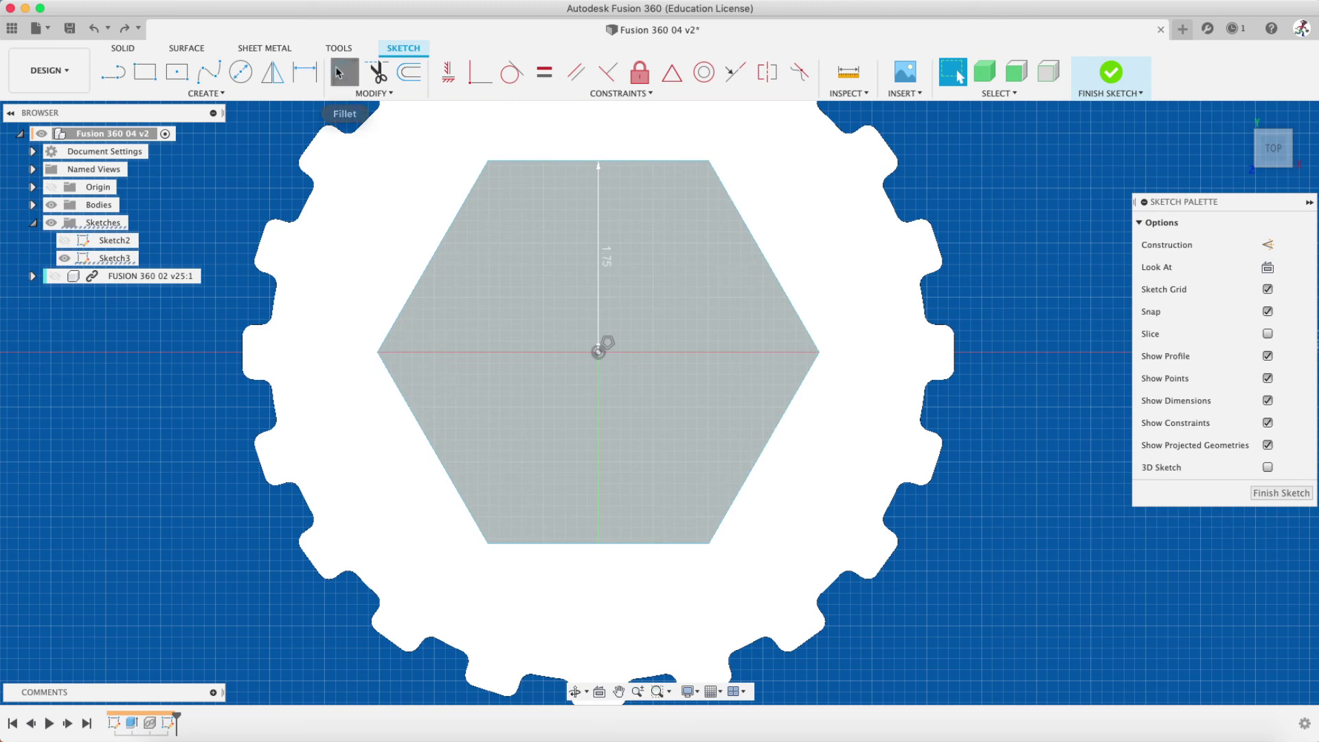
{"action": "left_click", "coordinate": [487, 161]}
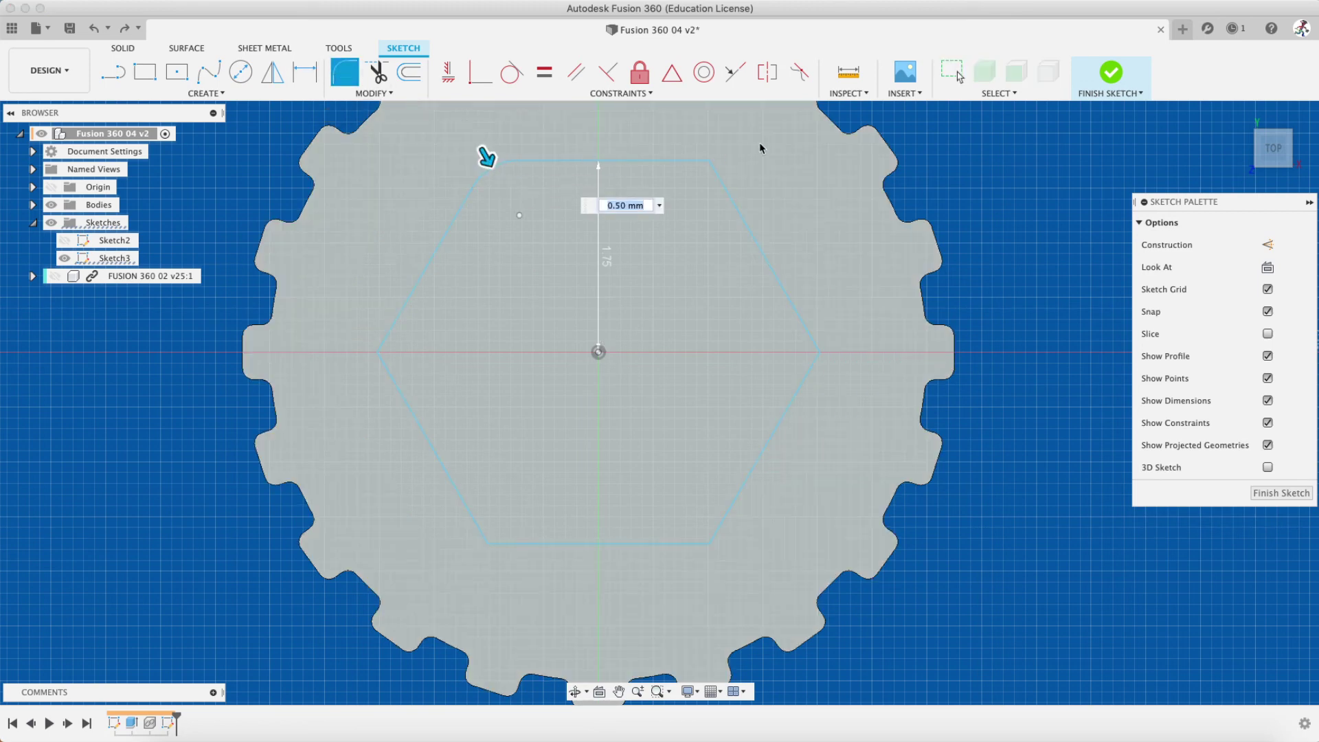
{"action": "left_click", "coordinate": [712, 165]}
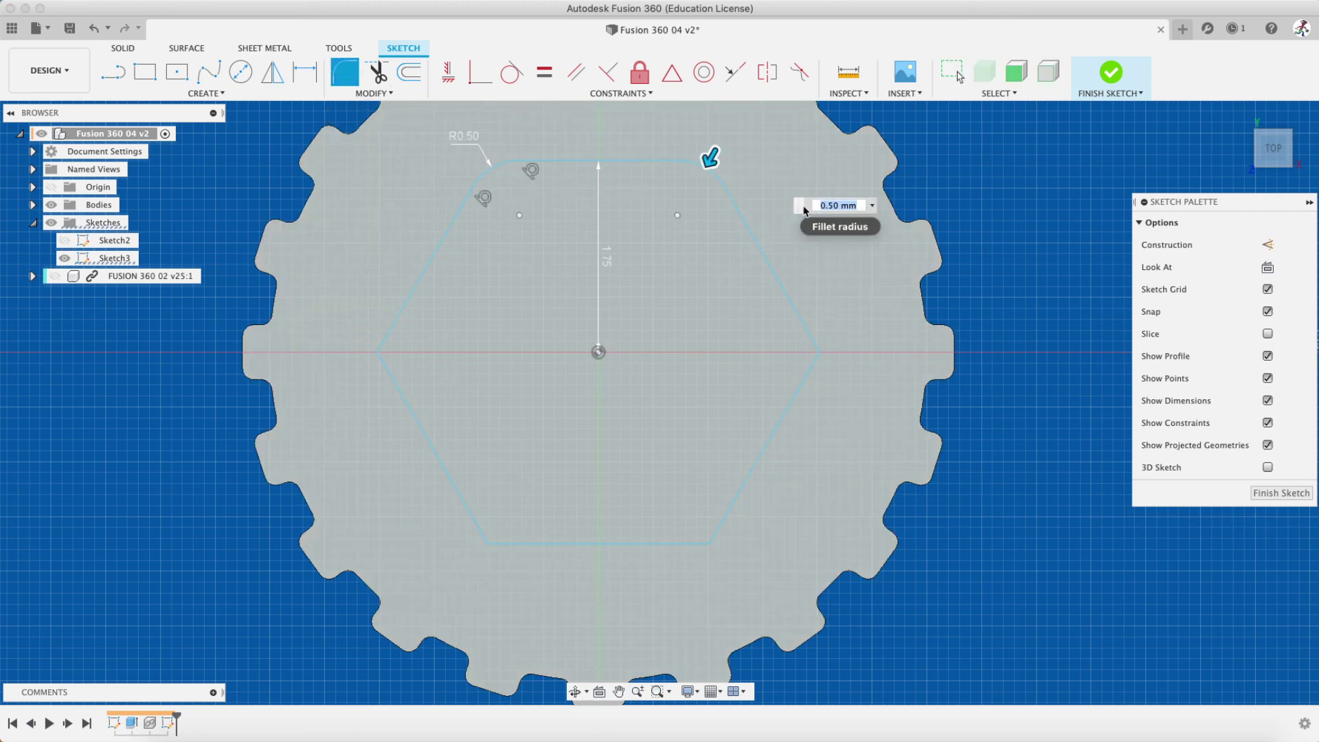
{"action": "key", "text": "Escape"}
{"action": "left_click", "coordinate": [341, 72]}
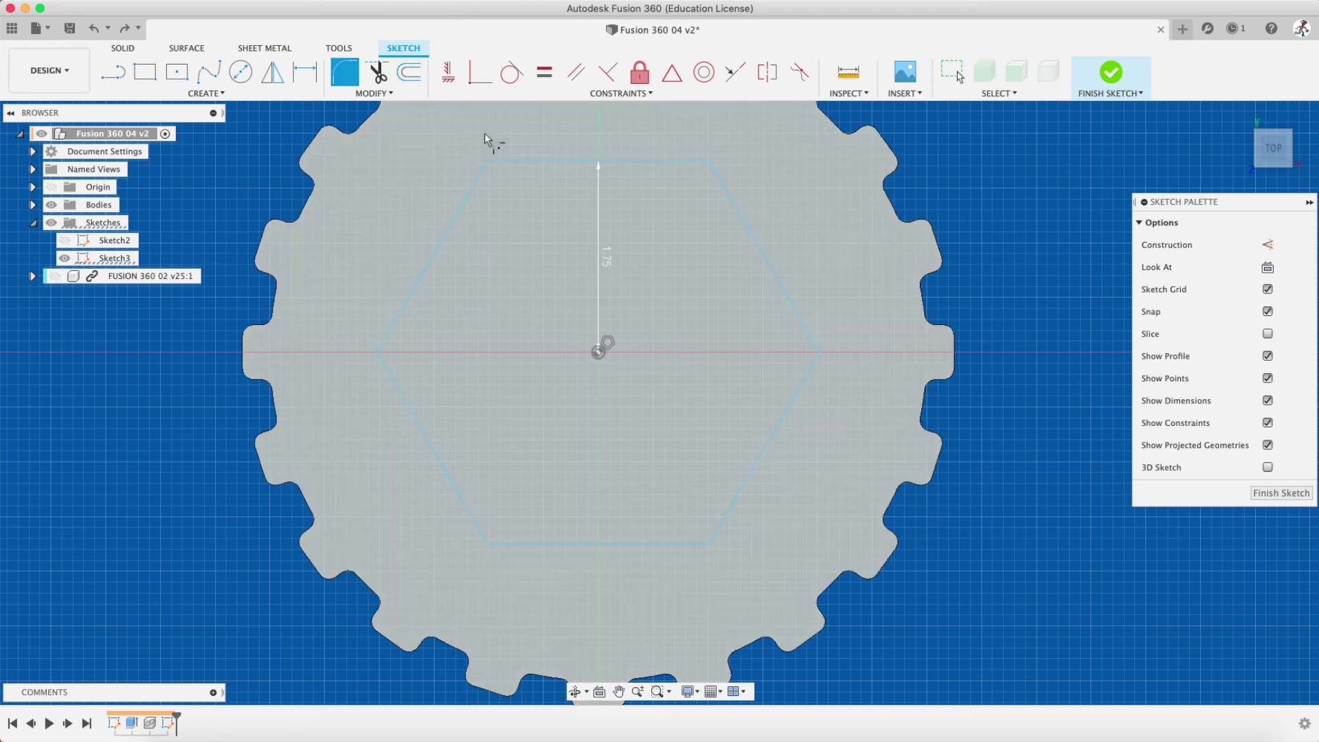
Add a user parameter named allen_fillet in mm with the expression 0.1
{"action": "left_click", "coordinate": [372, 93]}
{"action": "left_click", "coordinate": [380, 215]}
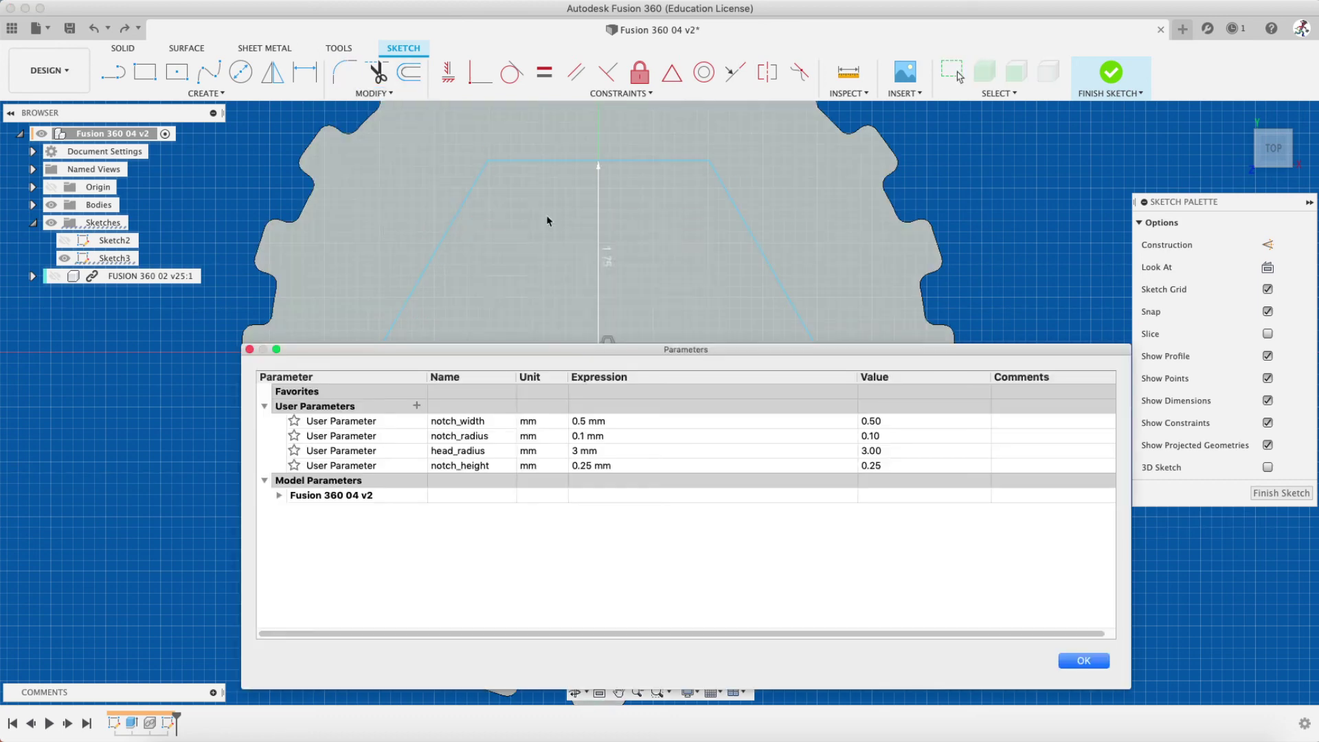
{"action": "left_click", "coordinate": [417, 406]}
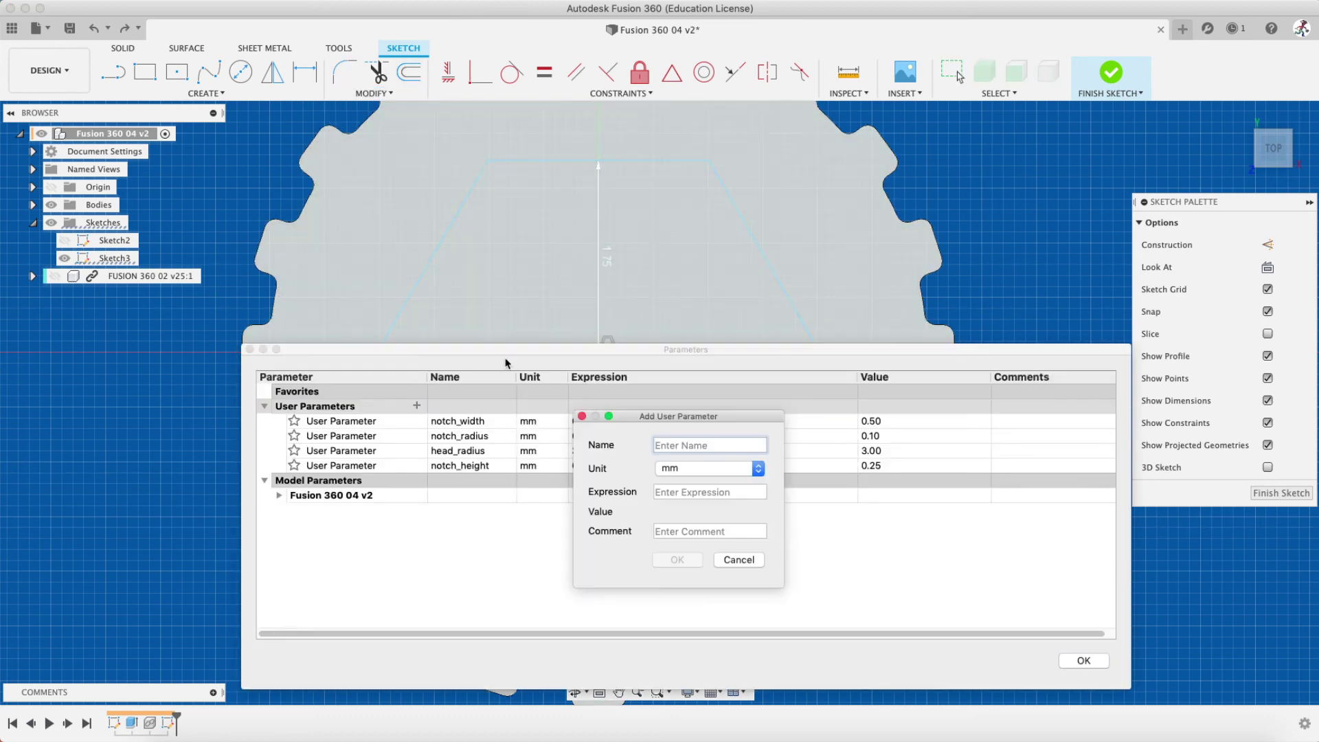
{"action": "type", "text": "allen_fillet"}
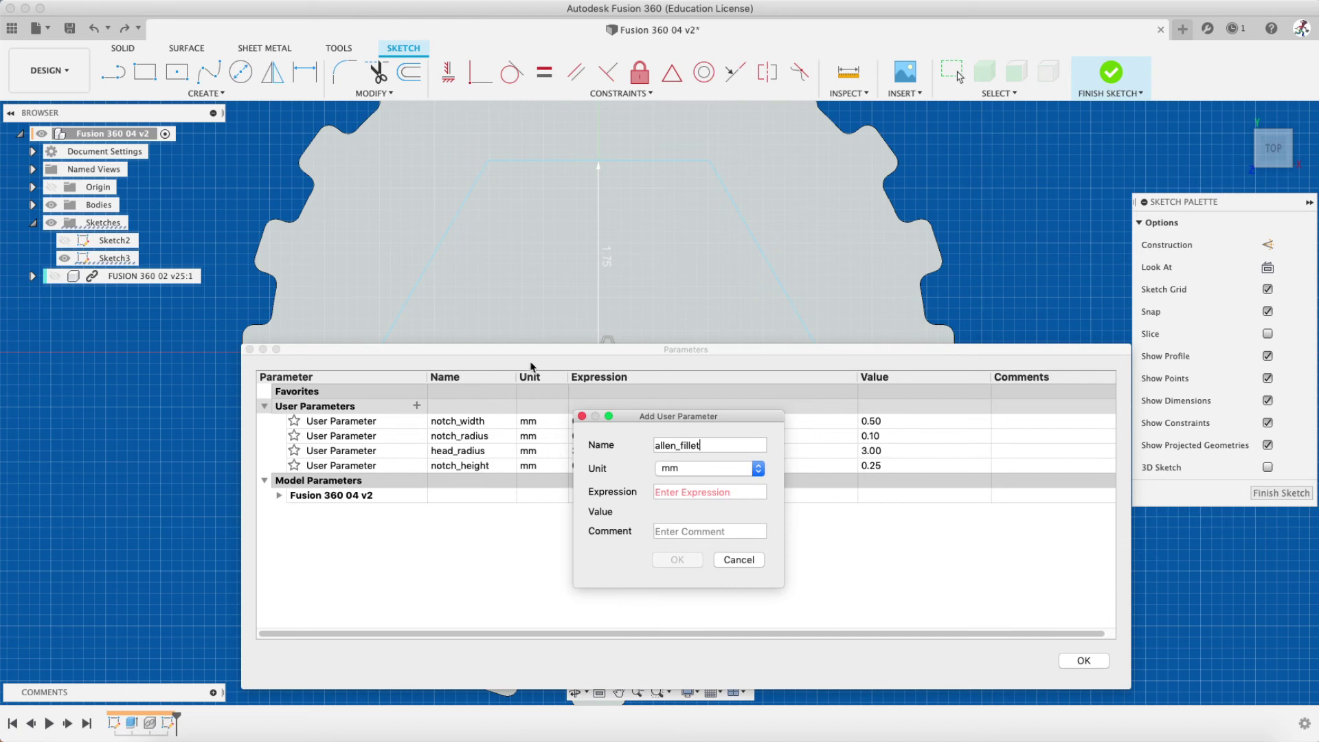
{"action": "left_click", "coordinate": [672, 492]}
{"action": "type", "text": "0.1"}
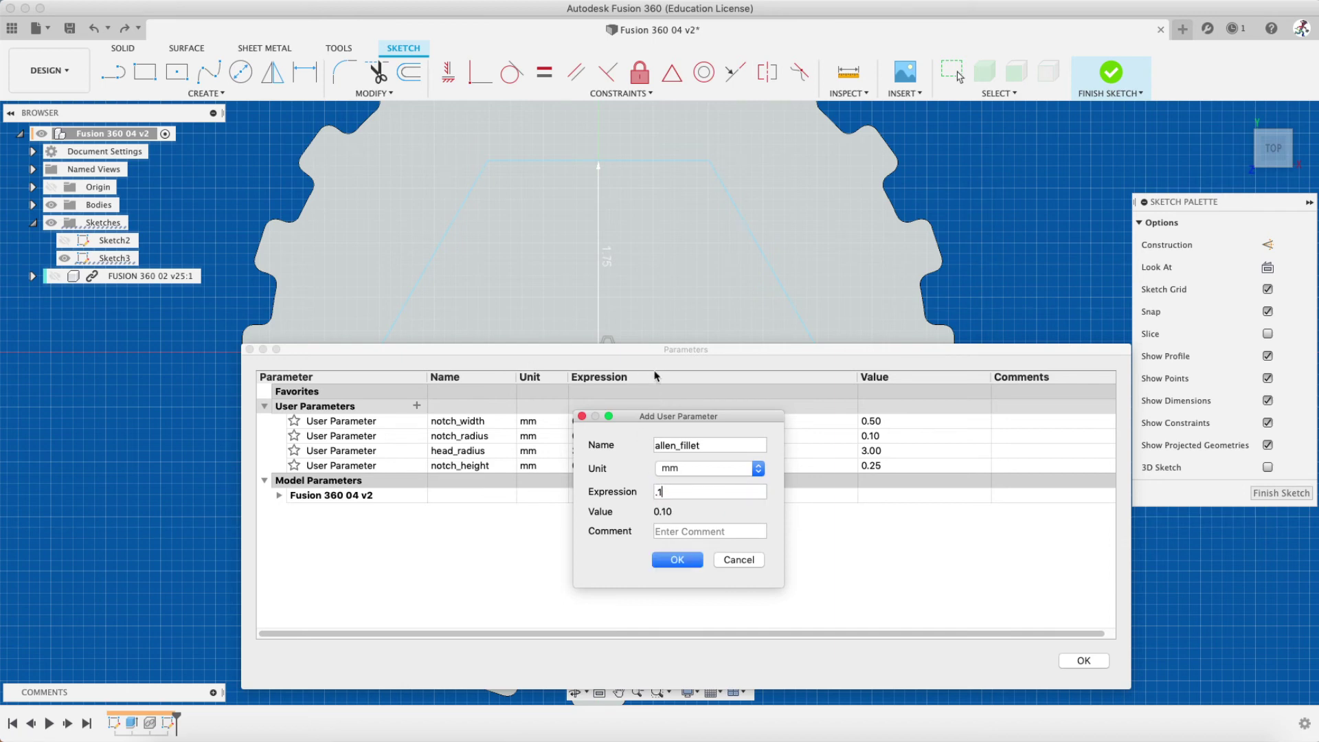
{"action": "key", "text": "Return"}
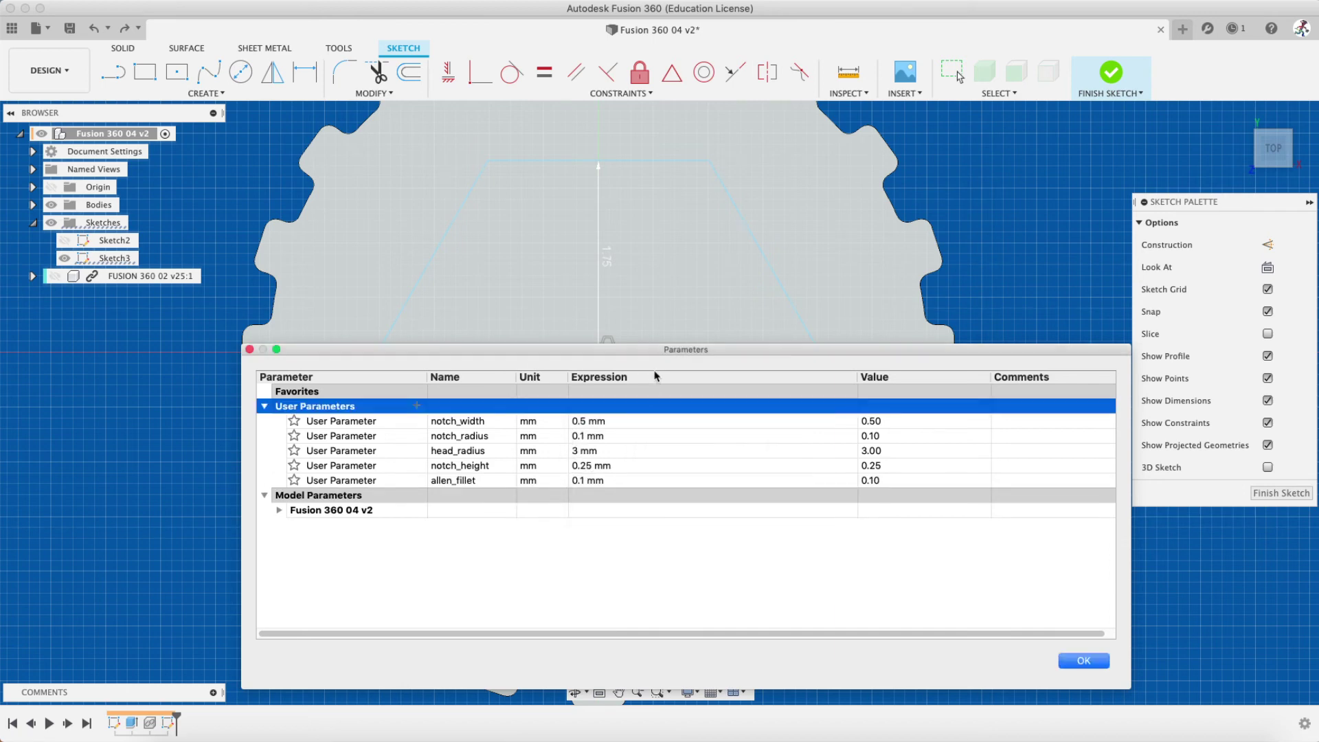
{"action": "left_click", "coordinate": [1093, 662]}
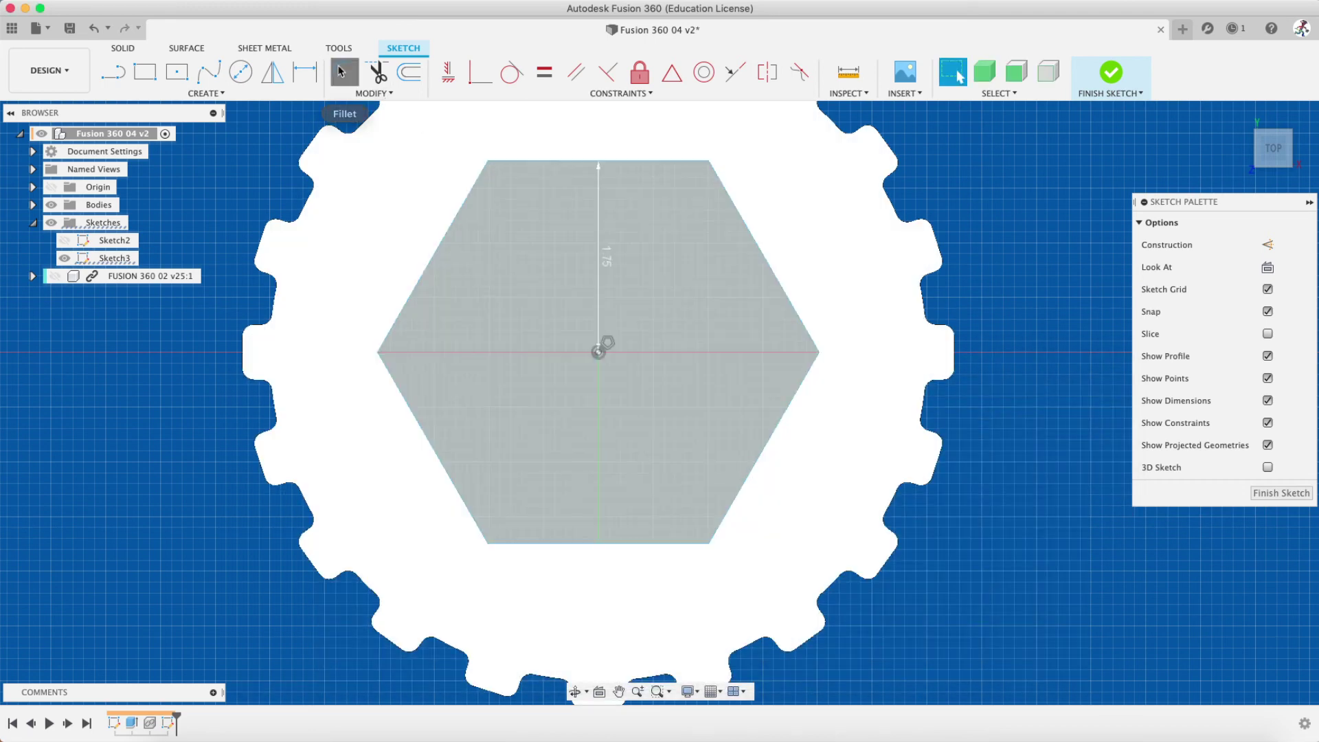
Fillet the hexagon's upper-left and upper-right corners with the radius allen_fillet
{"action": "left_click", "coordinate": [487, 165]}
{"action": "type", "text": "allen_fillet"}
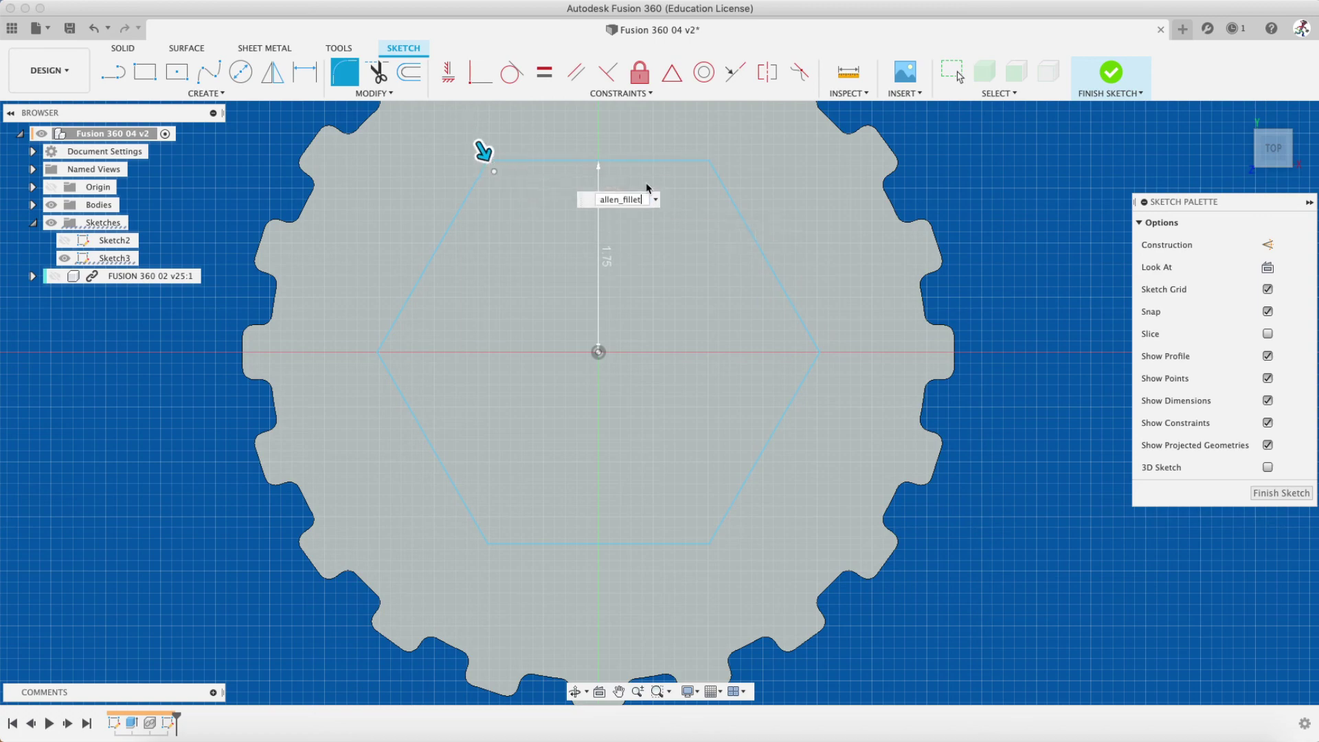
{"action": "scroll", "coordinate": [517, 168], "scroll_direction": "up", "scroll_amount": 3}
{"action": "key", "text": "Return"}
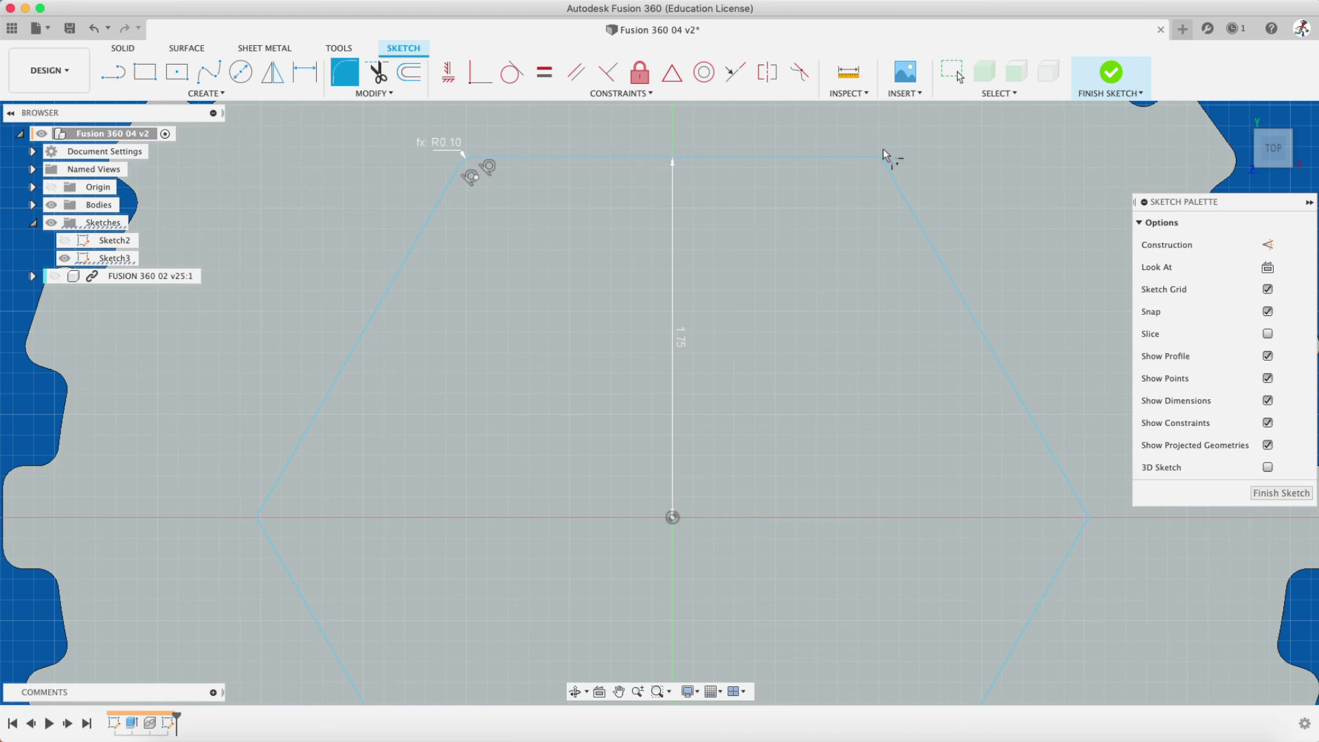
{"action": "left_click", "coordinate": [886, 157]}
{"action": "type", "text": "allen_fillet"}
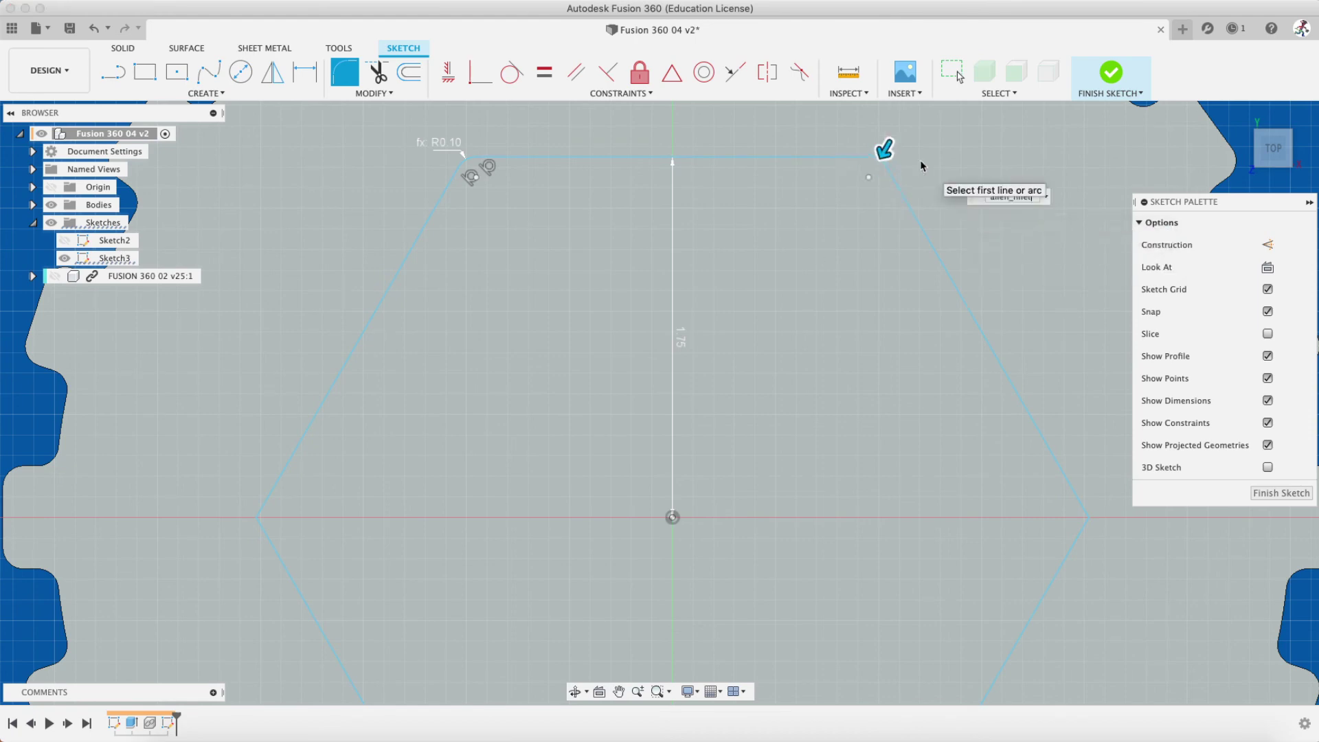
{"action": "key", "text": "Return"}
{"action": "key", "text": "Escape"}
{"action": "scroll", "coordinate": [872, 300], "scroll_direction": "down", "scroll_amount": 2}
{"action": "scroll", "coordinate": [957, 433], "scroll_direction": "up", "scroll_amount": 4}
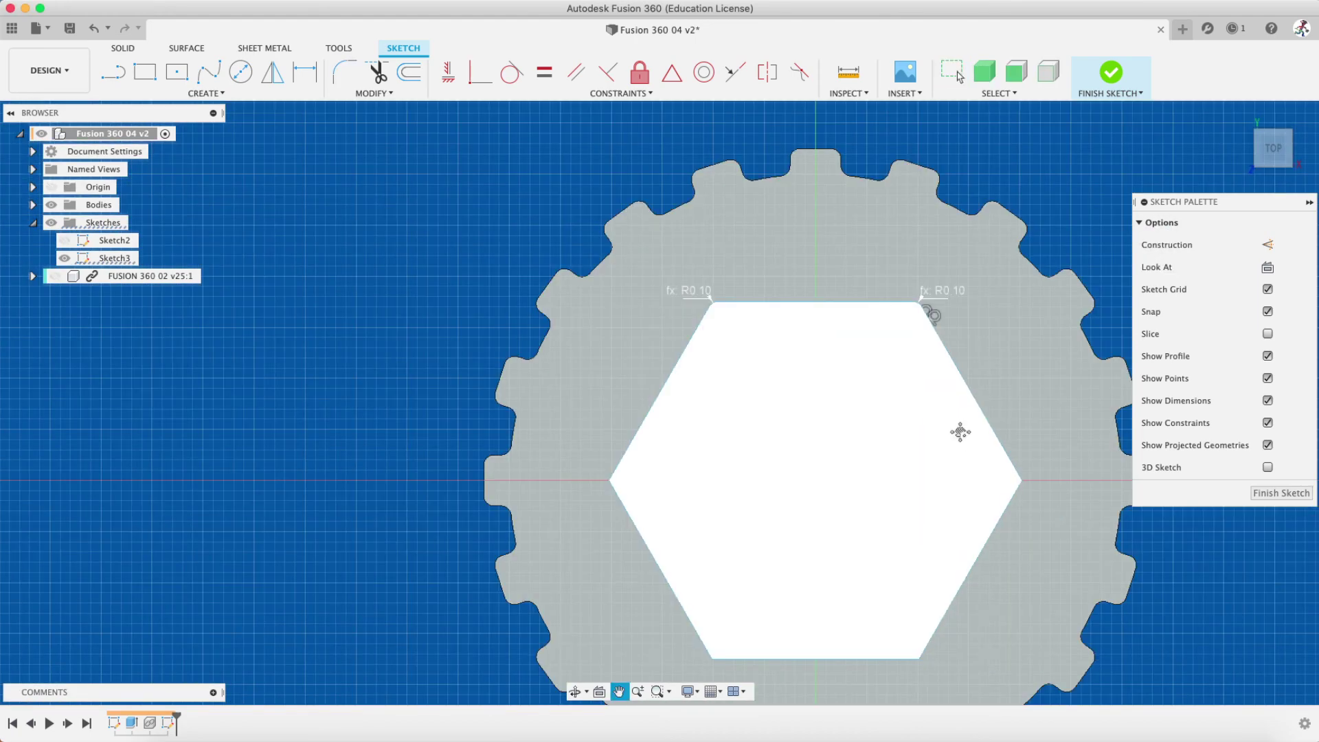
{"action": "scroll", "coordinate": [974, 386], "scroll_direction": "down", "scroll_amount": 2}
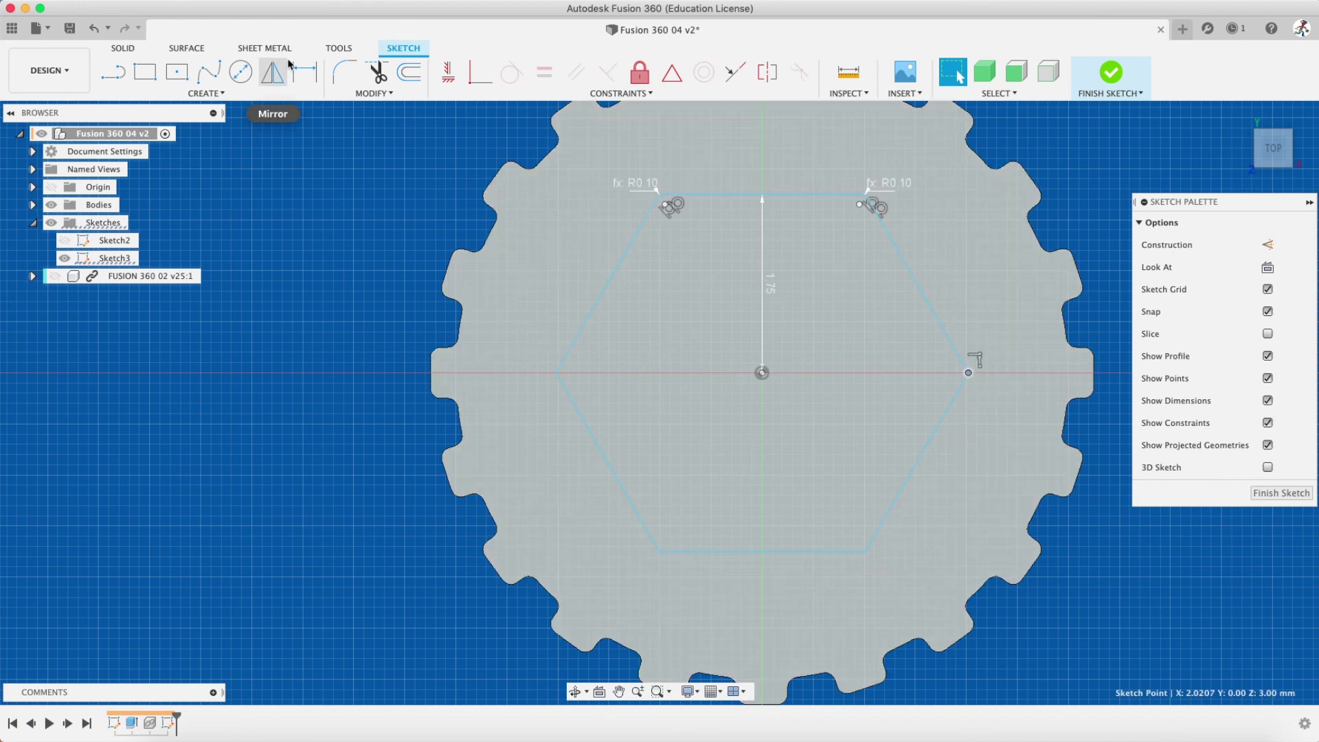
Fillet the hexagon's right and lower-right corners with the radius allen_fillet
{"action": "left_click", "coordinate": [344, 72]}
{"action": "left_click", "coordinate": [968, 374]}
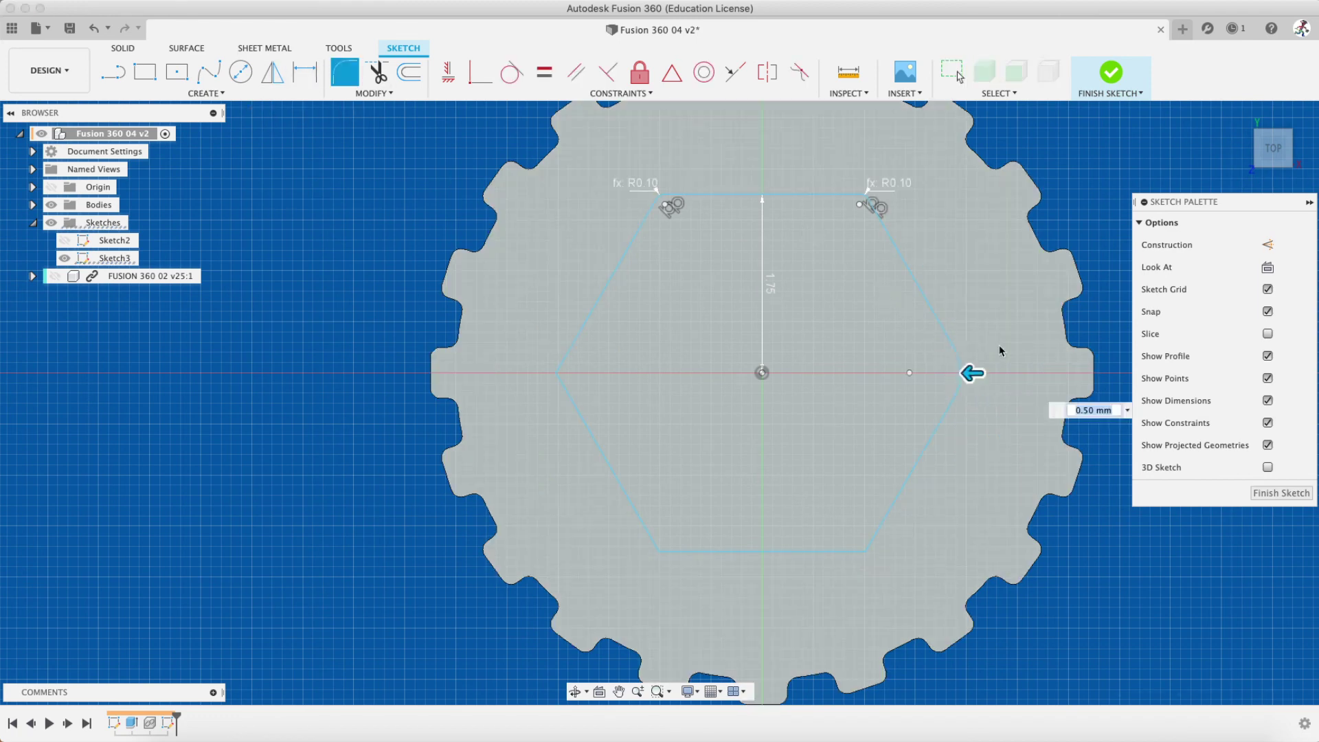
{"action": "type", "text": "allen_fillet"}
{"action": "key", "text": "Return"}
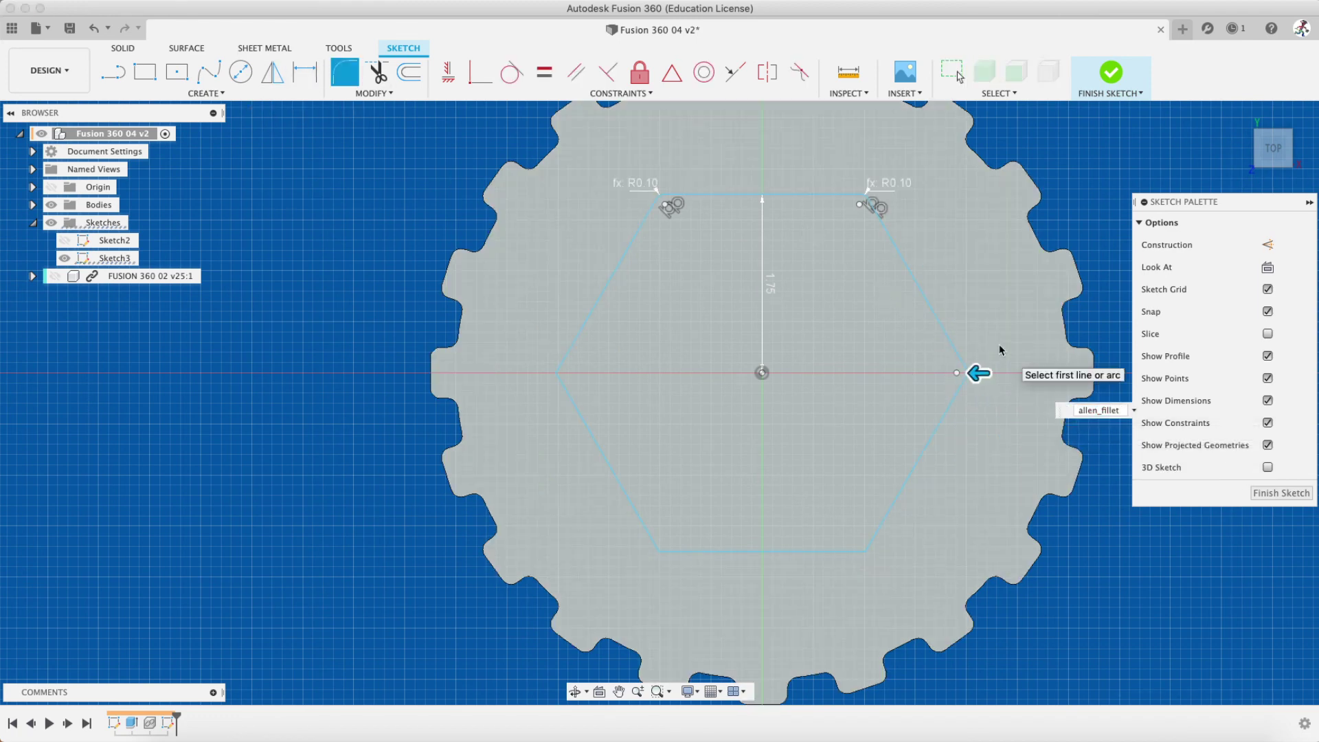
{"action": "left_click", "coordinate": [371, 76]}
{"action": "left_click", "coordinate": [867, 555]}
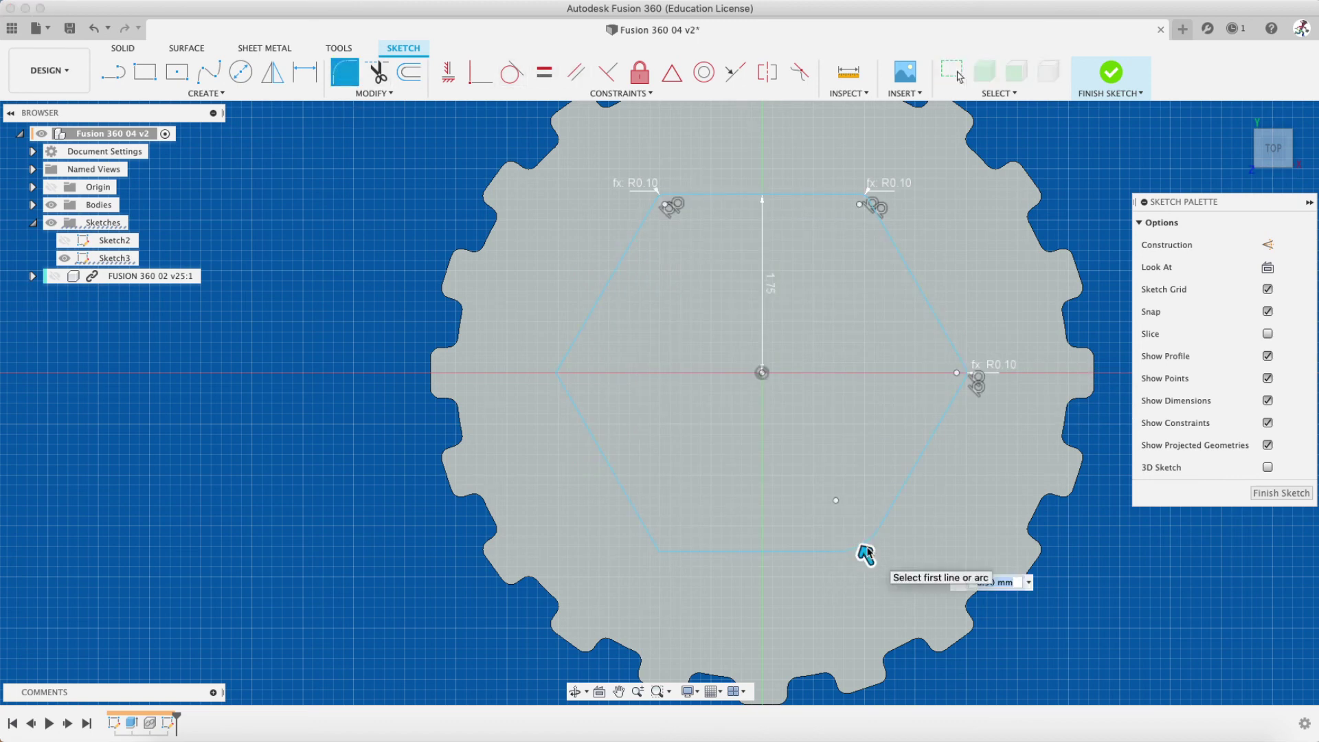
{"action": "type", "text": "alle"}
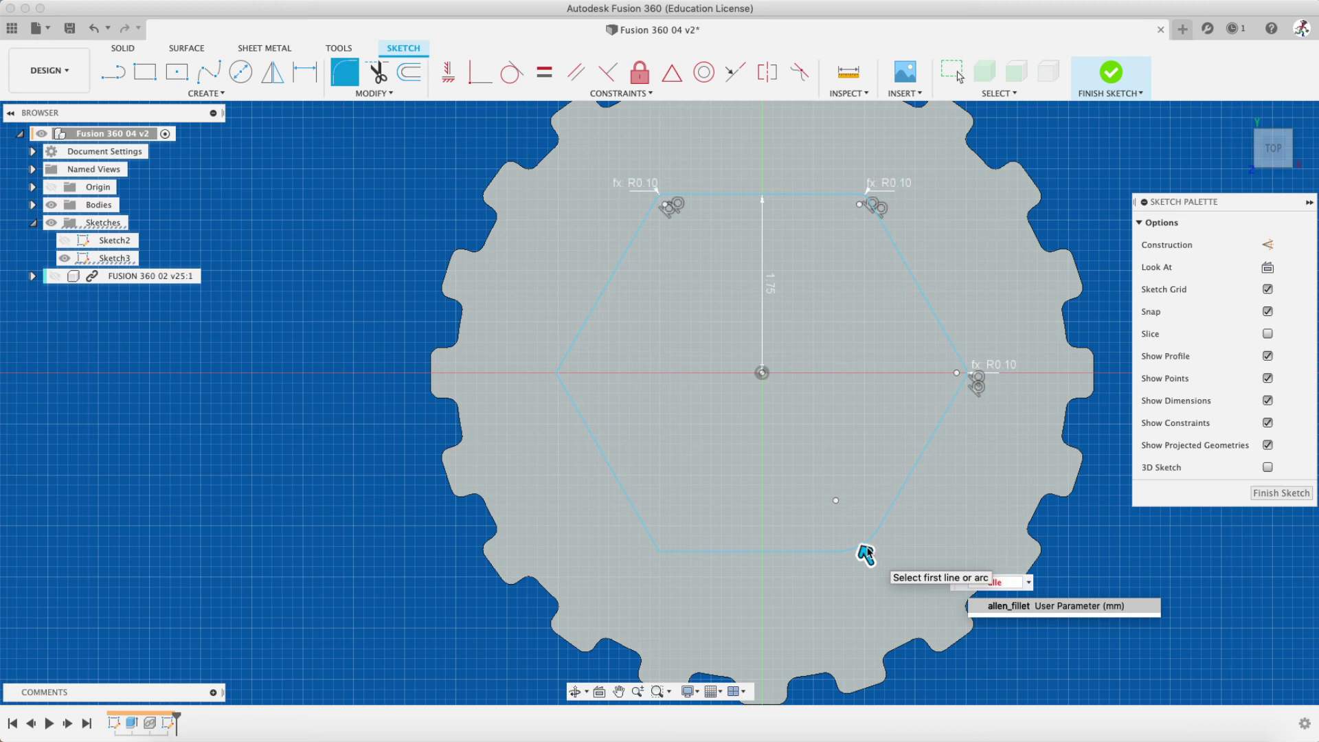
{"action": "key", "text": "Return"}
{"action": "key", "text": "Return"}
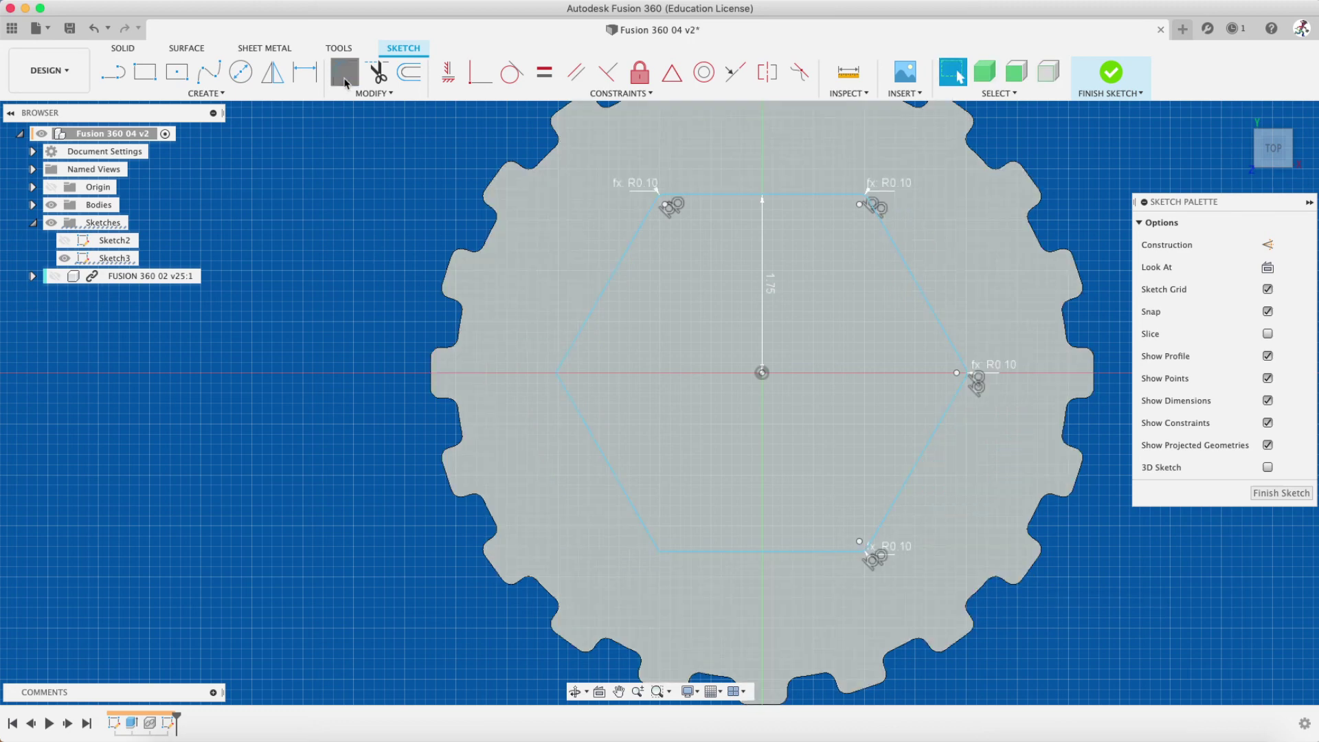
Fillet the hexagon's left and lower-left corners with the radius allen_fillet
{"action": "left_click", "coordinate": [344, 77]}
{"action": "left_click", "coordinate": [558, 372]}
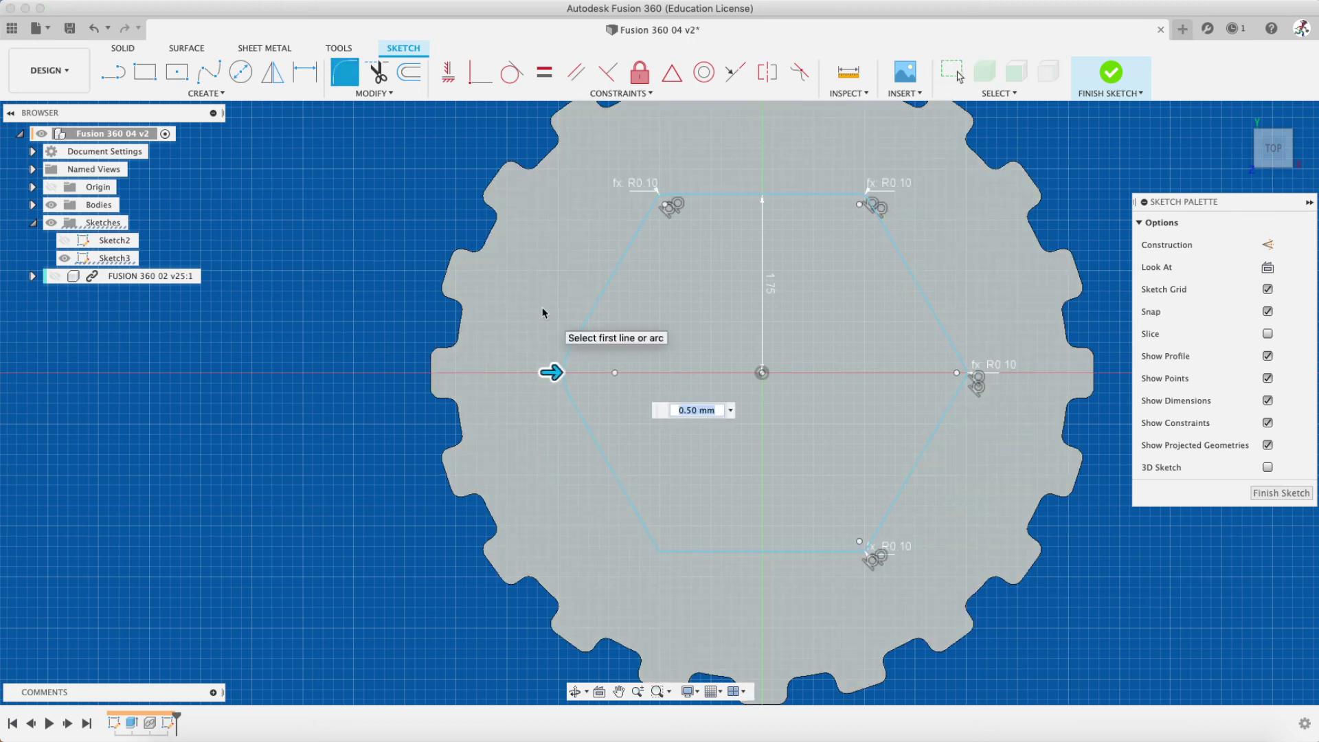
{"action": "type", "text": "allen_fillet"}
{"action": "key", "text": "Return"}
{"action": "key", "text": "Return"}
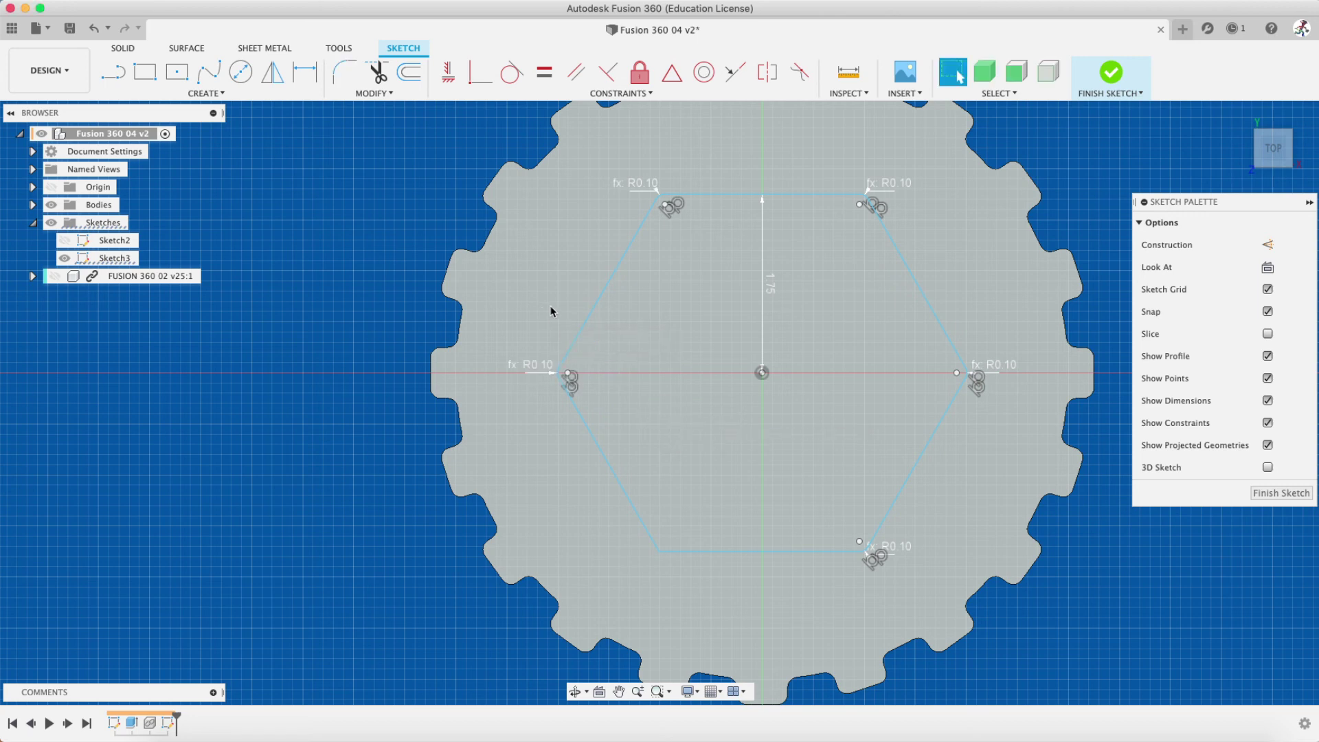
{"action": "key", "text": "Return"}
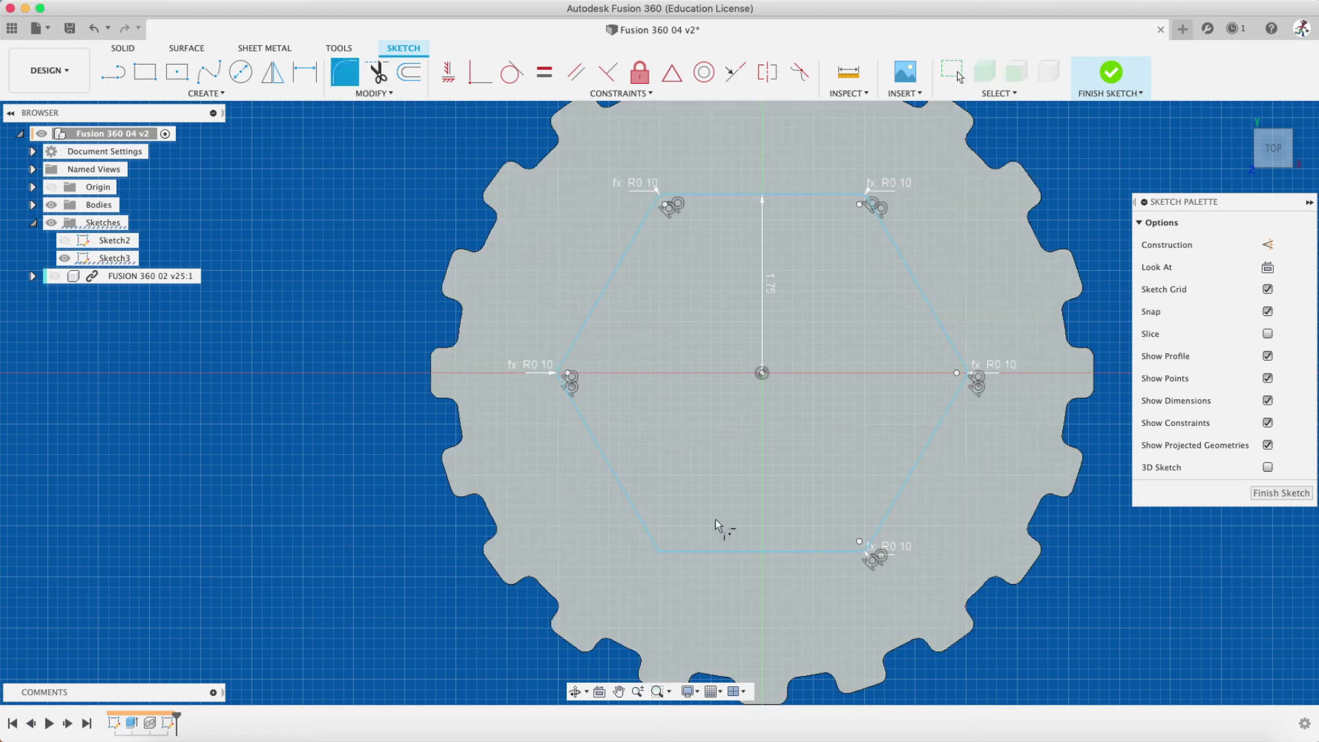
{"action": "left_click", "coordinate": [657, 550]}
{"action": "type", "text": "all"}
{"action": "key", "text": "Return"}
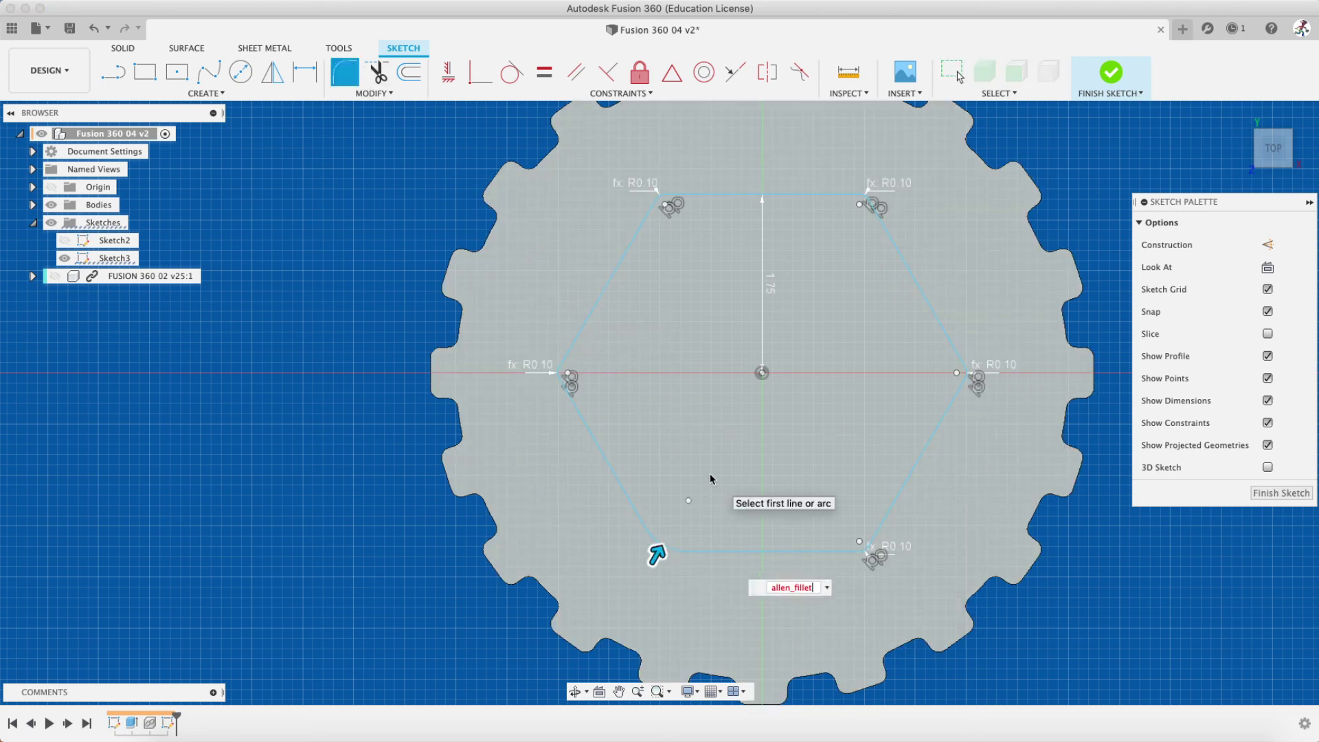
{"action": "key", "text": "Return"}
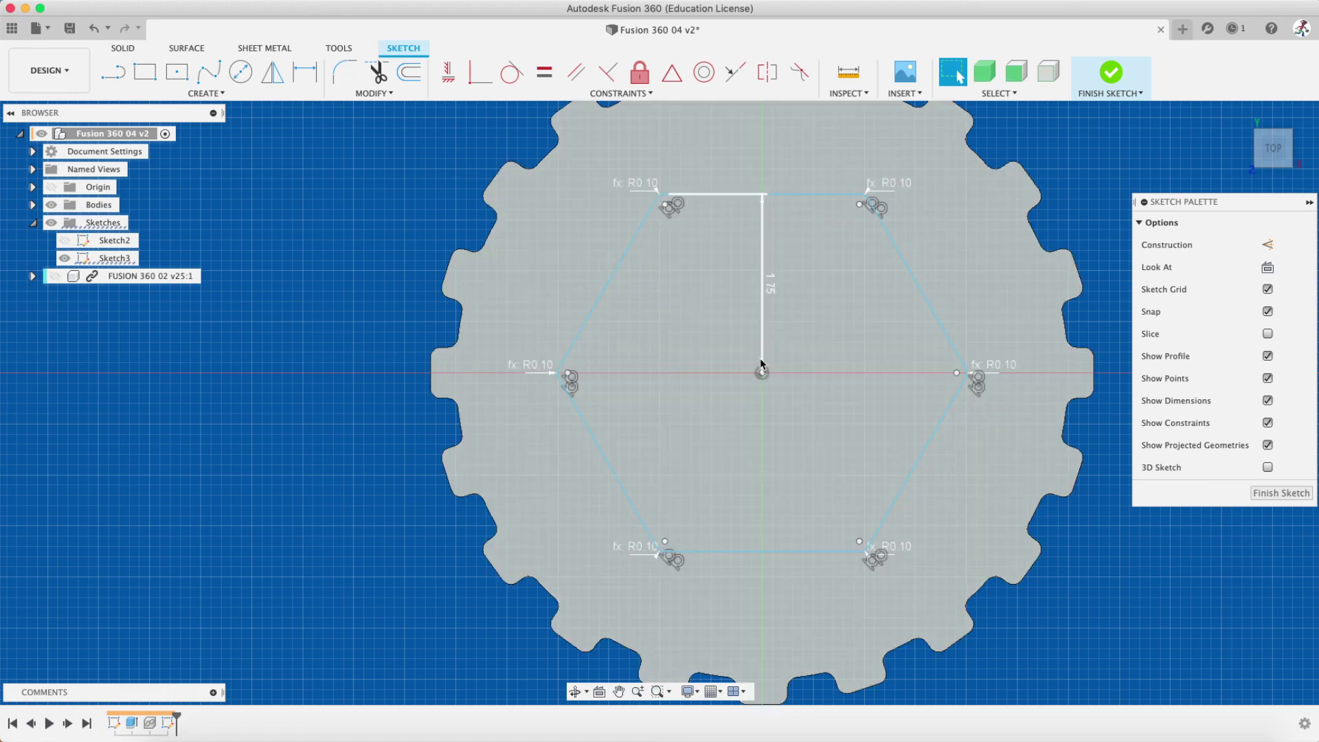
Extrude the hexagon profile as a cut 3 mm down into the toothed head
{"action": "middle_click_drag", "start_coordinate": [773, 395], "coordinate": [778, 326], "text": "shift"}
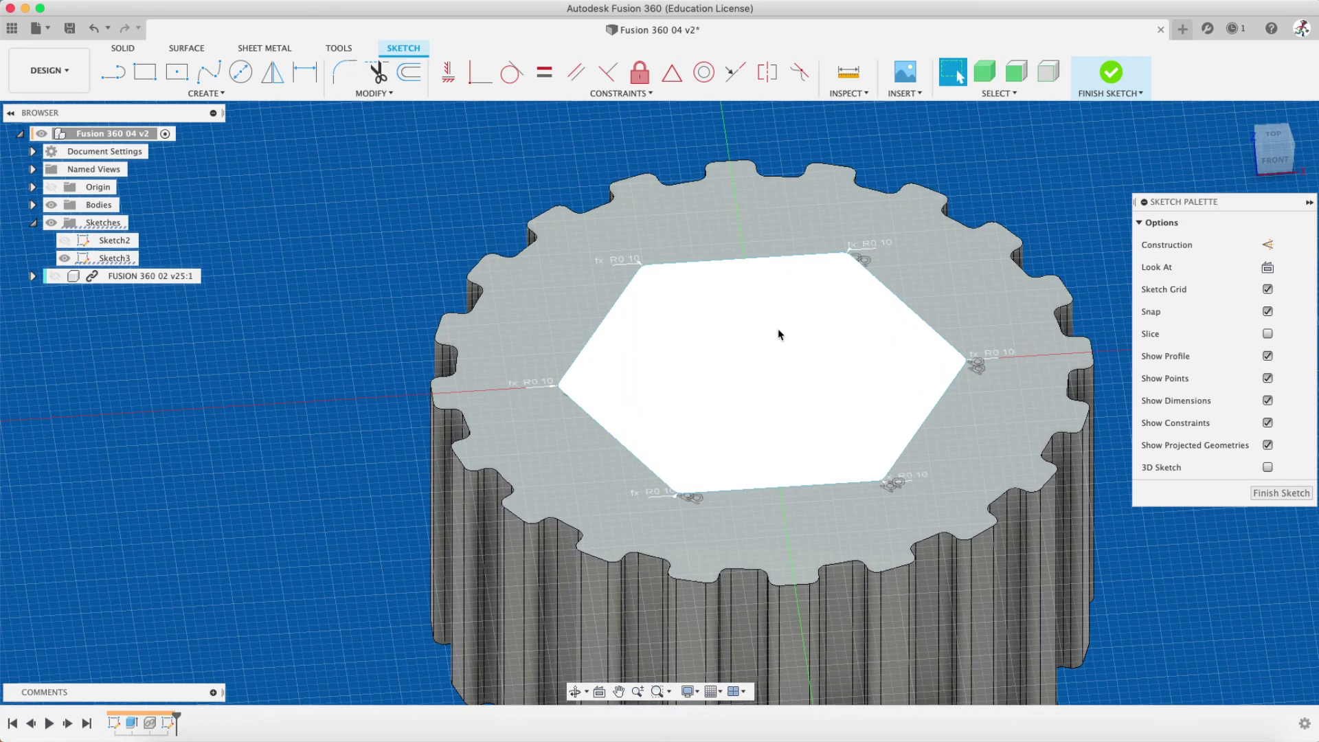
{"action": "key", "text": "e"}
{"action": "left_click", "coordinate": [670, 366]}
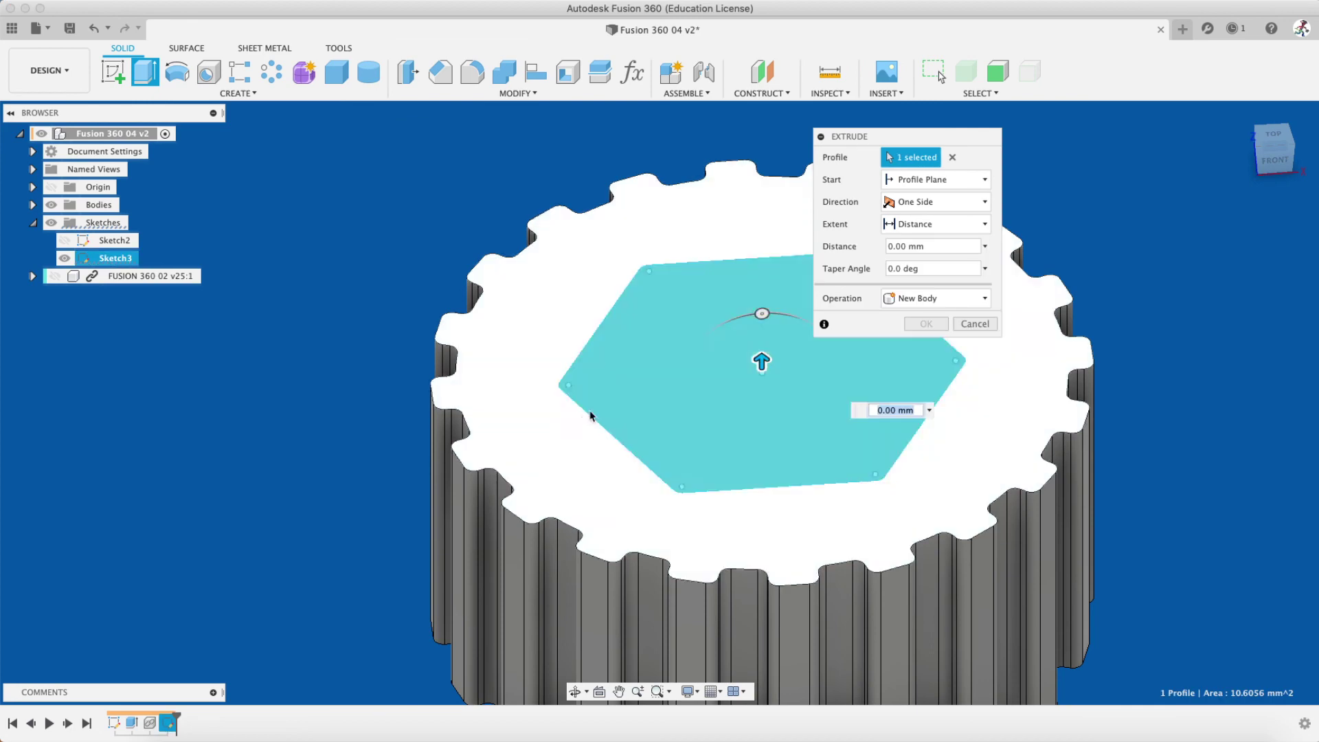
{"action": "left_click_drag", "start_coordinate": [761, 357], "coordinate": [761, 509]}
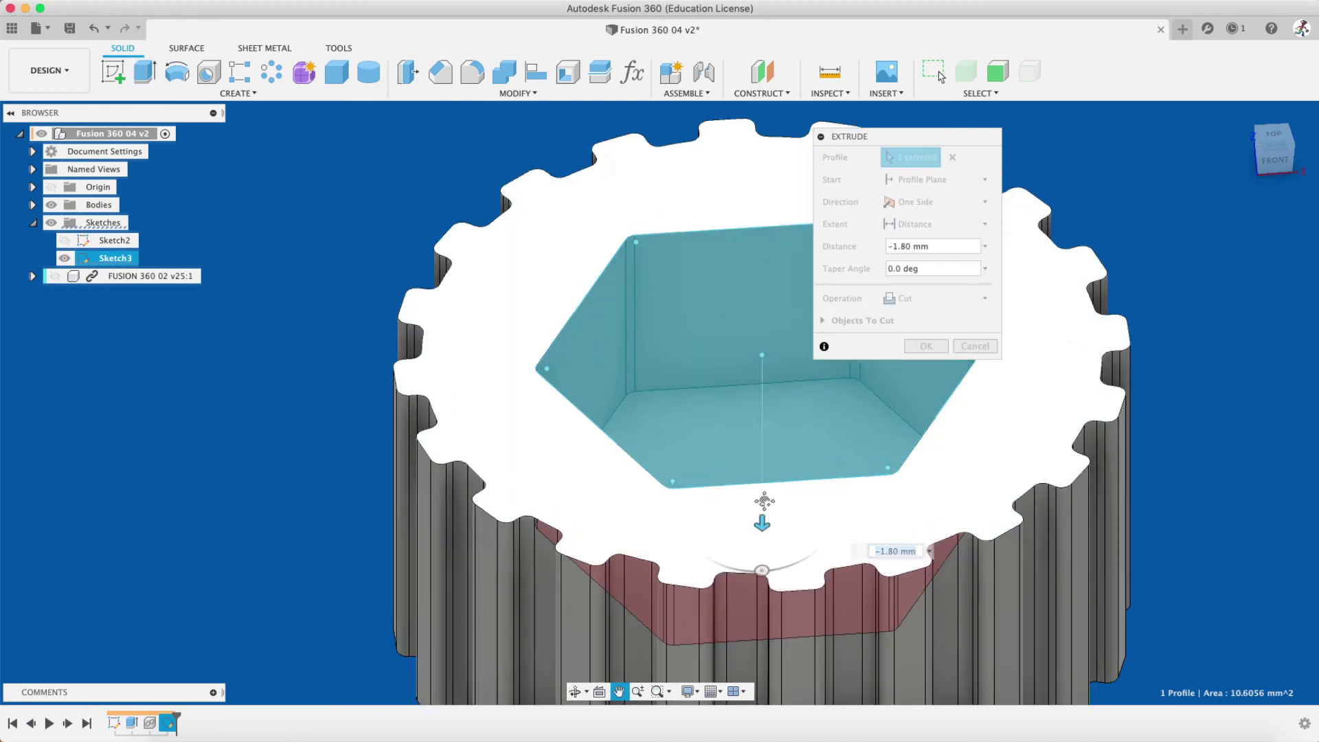
{"action": "scroll", "coordinate": [734, 411], "scroll_direction": "up", "scroll_amount": 6}
{"action": "scroll", "coordinate": [735, 410], "scroll_direction": "down", "scroll_amount": 10}
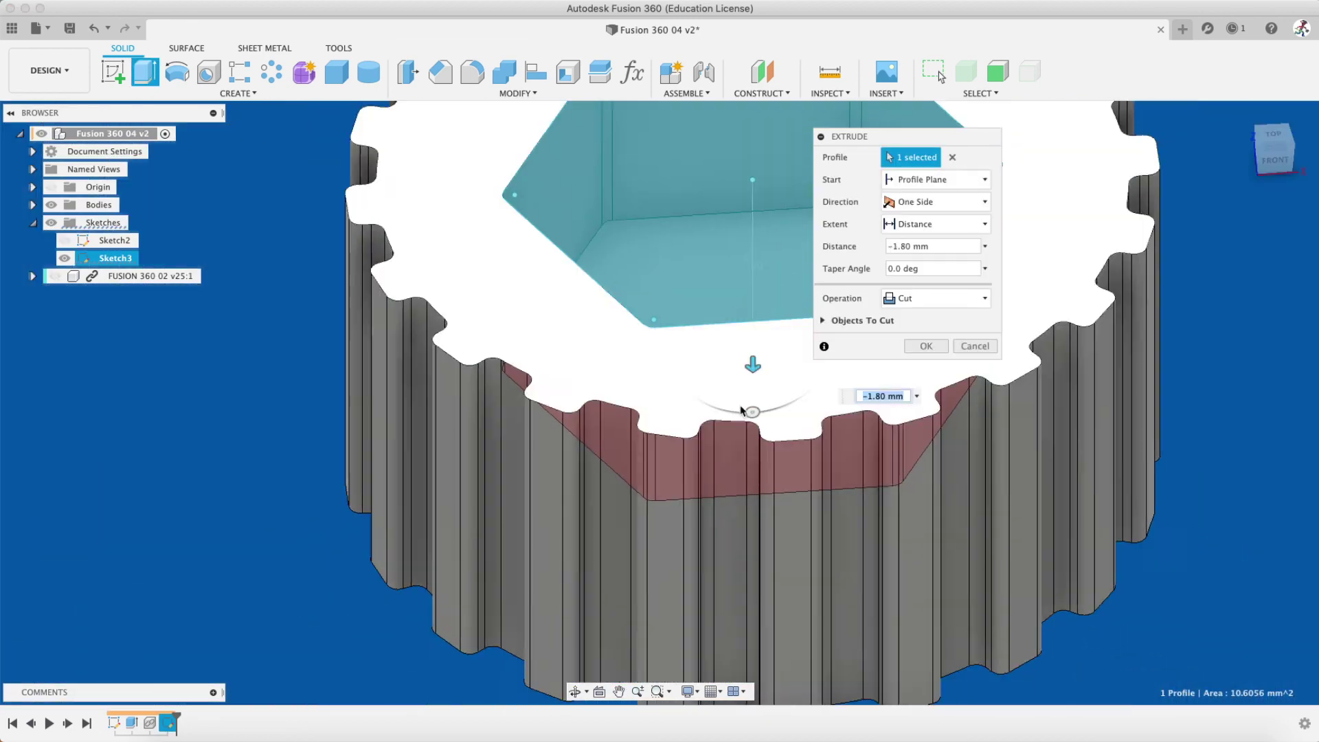
{"action": "middle_click_drag", "start_coordinate": [735, 411], "coordinate": [749, 336], "text": "shift"}
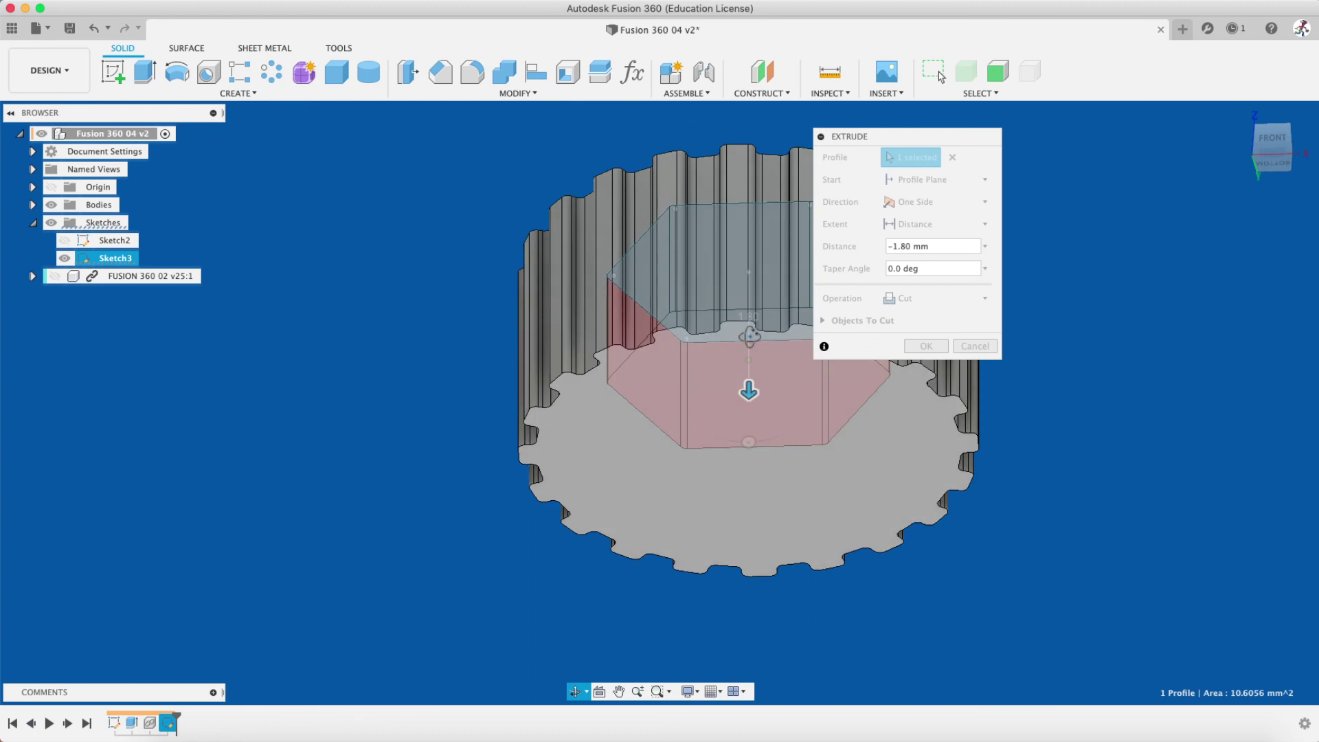
{"action": "left_click", "coordinate": [573, 437]}
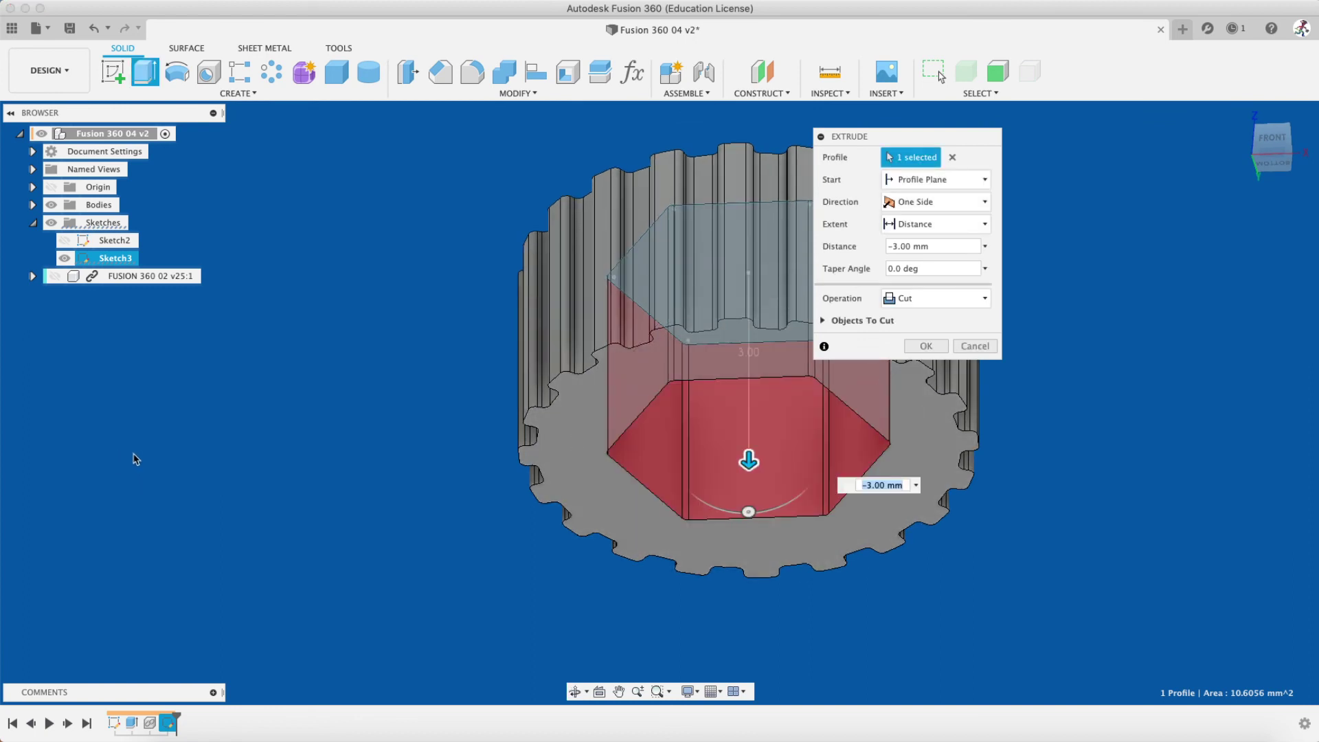
{"action": "middle_click_drag", "start_coordinate": [631, 490], "coordinate": [659, 558], "text": "shift"}
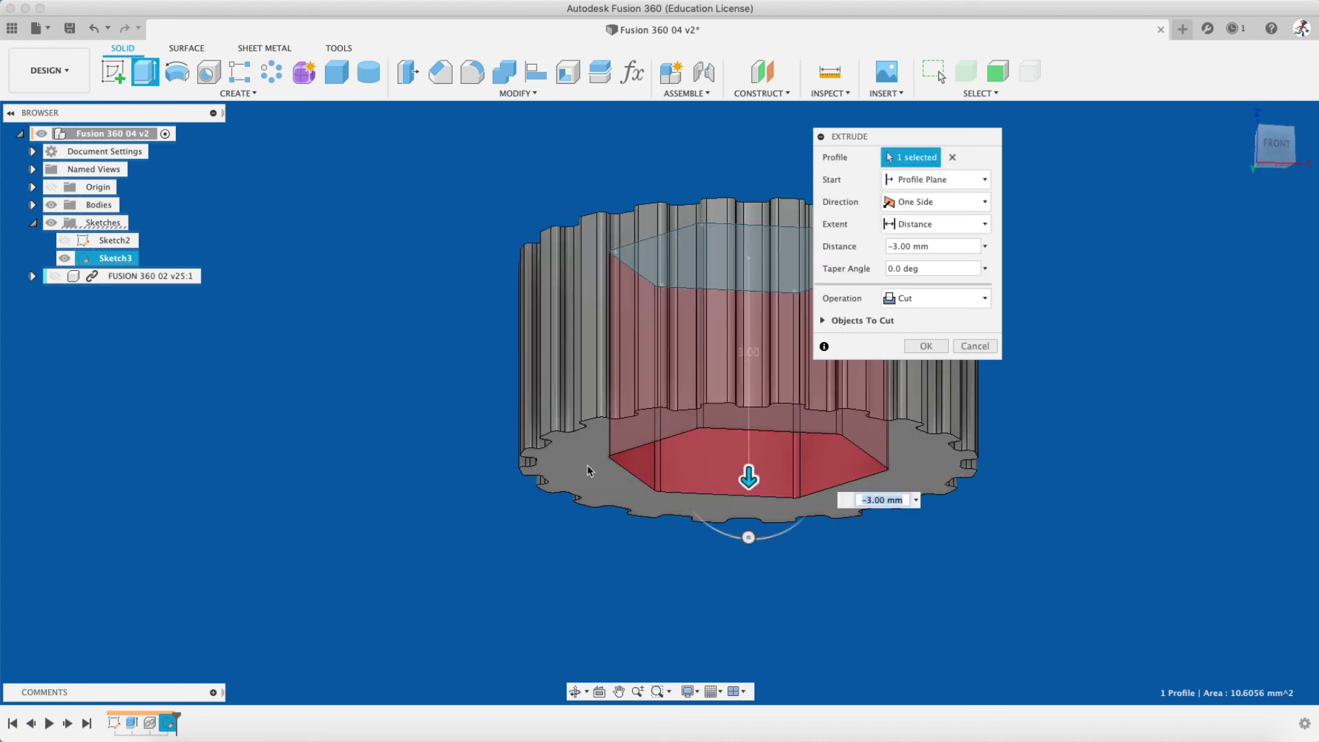
{"action": "middle_click_drag", "start_coordinate": [588, 470], "coordinate": [652, 371], "text": "shift"}
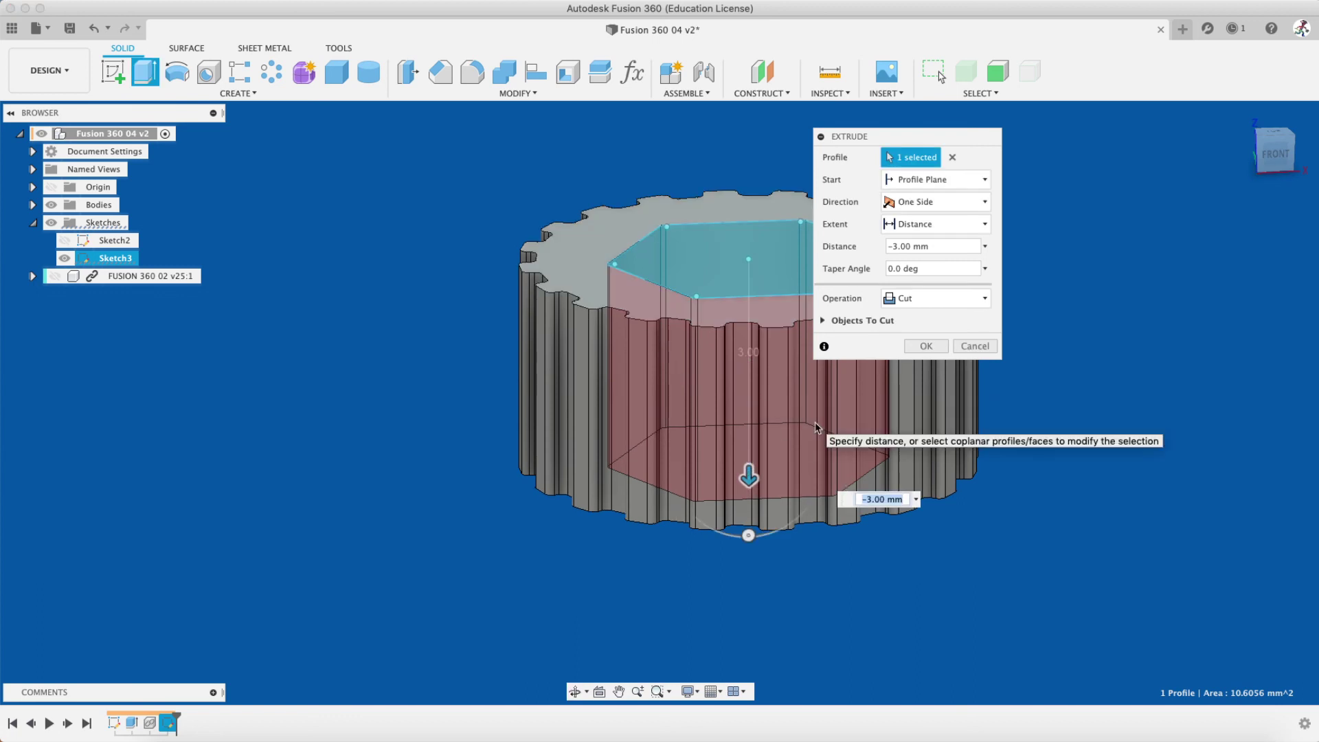
Set the hexagon cut's extrusion distance to -2 mm and complete the socket
{"action": "key", "text": "BackSpace"}
{"action": "type", "text": "2"}
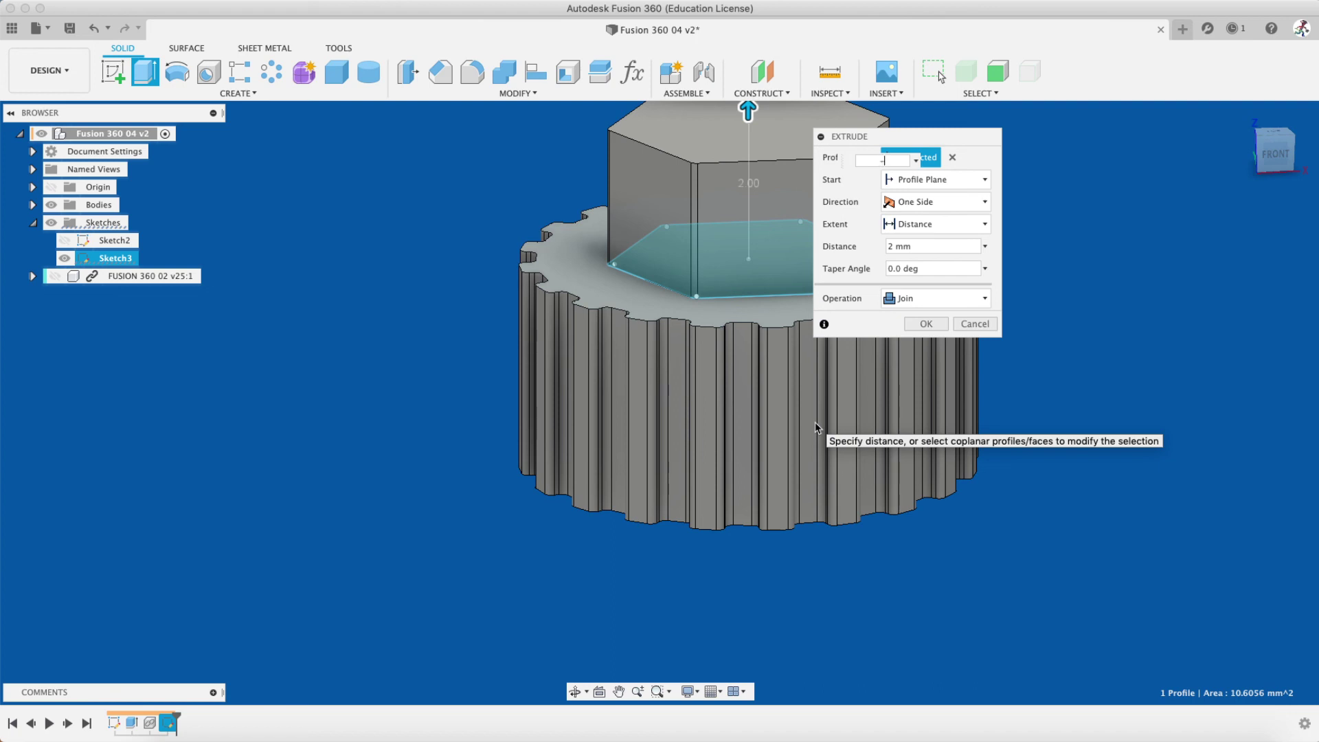
{"action": "type", "text": "-2"}
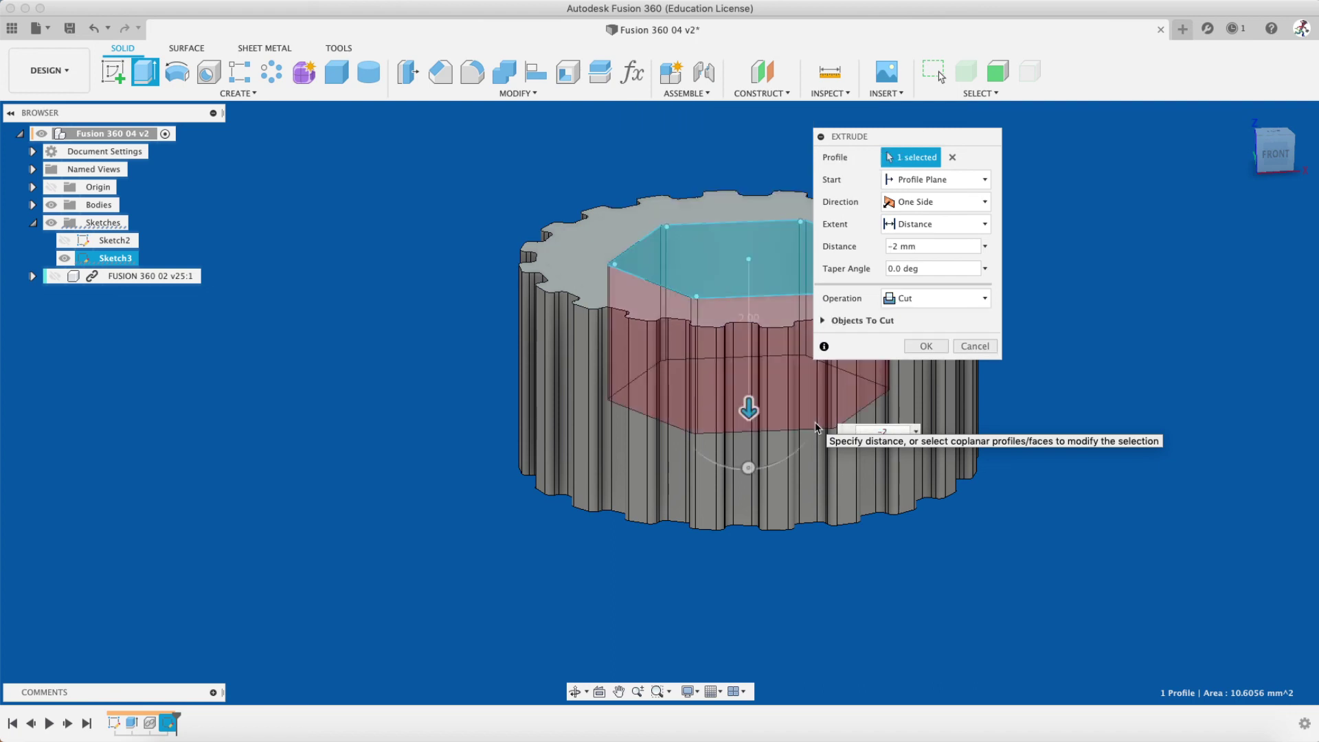
{"action": "mouse_move", "coordinate": [714, 449]}
{"action": "middle_mouse_down", "text": "shift"}
{"action": "mouse_move", "coordinate": [702, 383]}
{"action": "mouse_move", "coordinate": [718, 410]}
{"action": "mouse_move", "coordinate": [714, 450]}
{"action": "middle_mouse_up", "text": "shift"}
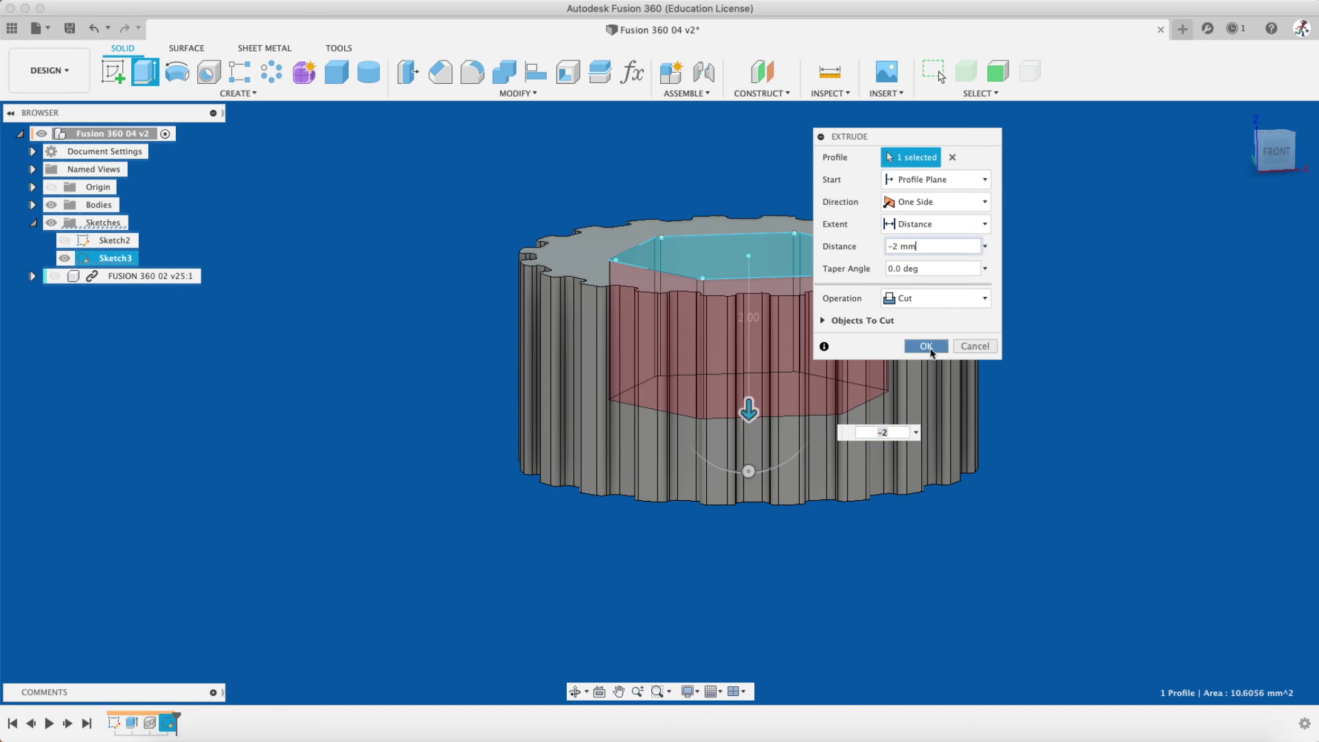
{"action": "left_click", "coordinate": [935, 347]}
Apply a constant-radius fillet of allen_fillet to the edge loop around the hexagon socket's upper rim
{"action": "middle_click_drag", "start_coordinate": [851, 291], "coordinate": [828, 357], "text": "shift"}
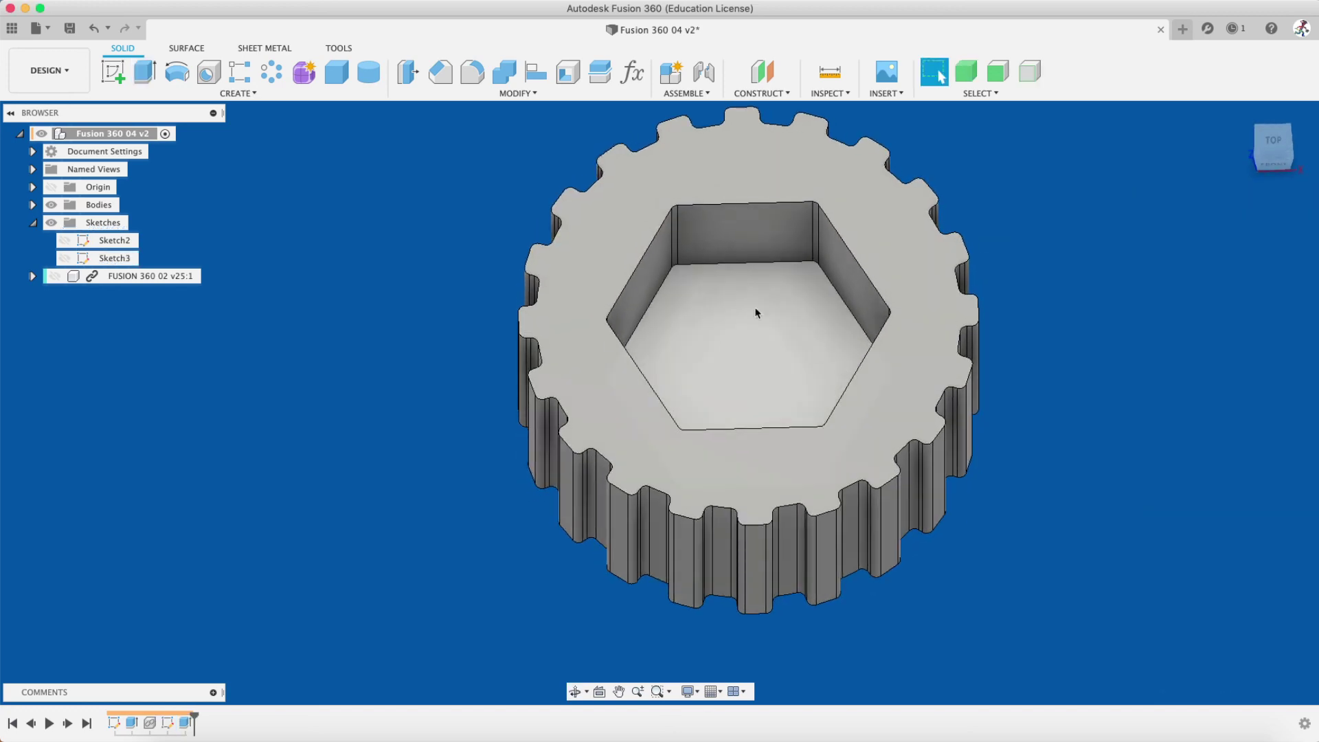
{"action": "scroll", "coordinate": [677, 285], "scroll_direction": "up", "scroll_amount": 5}
{"action": "scroll", "coordinate": [687, 227], "scroll_direction": "up", "scroll_amount": 3}
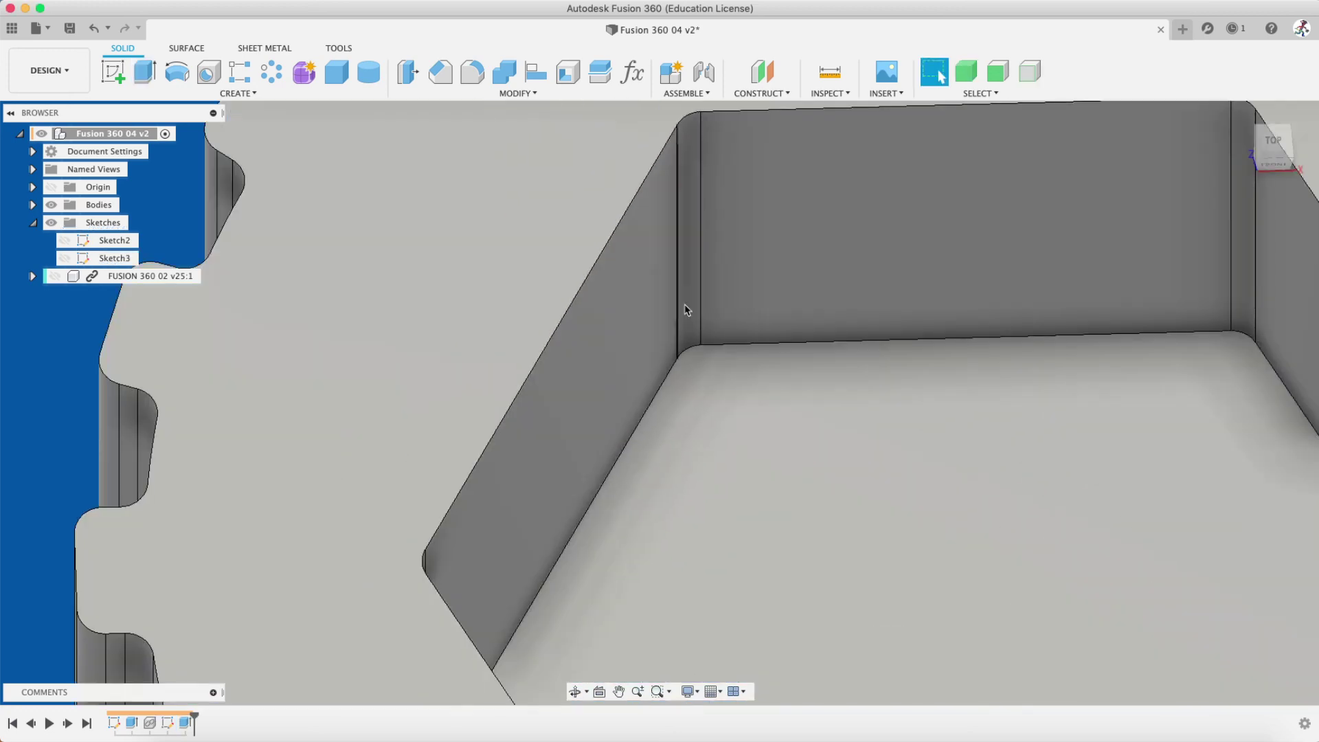
{"action": "scroll", "coordinate": [686, 309], "scroll_direction": "down", "scroll_amount": 4}
{"action": "scroll", "coordinate": [817, 397], "scroll_direction": "down", "scroll_amount": 5}
{"action": "scroll", "coordinate": [772, 383], "scroll_direction": "up", "scroll_amount": 5}
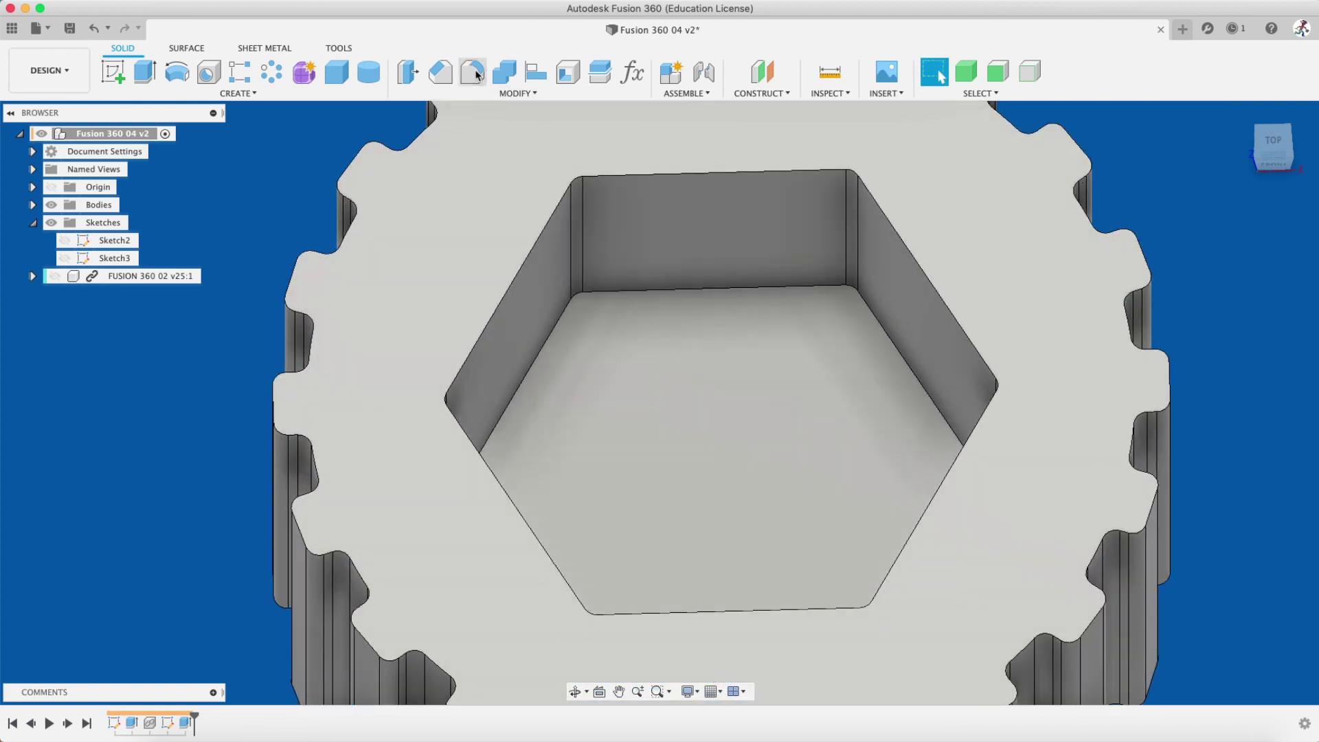
{"action": "left_click", "coordinate": [472, 72]}
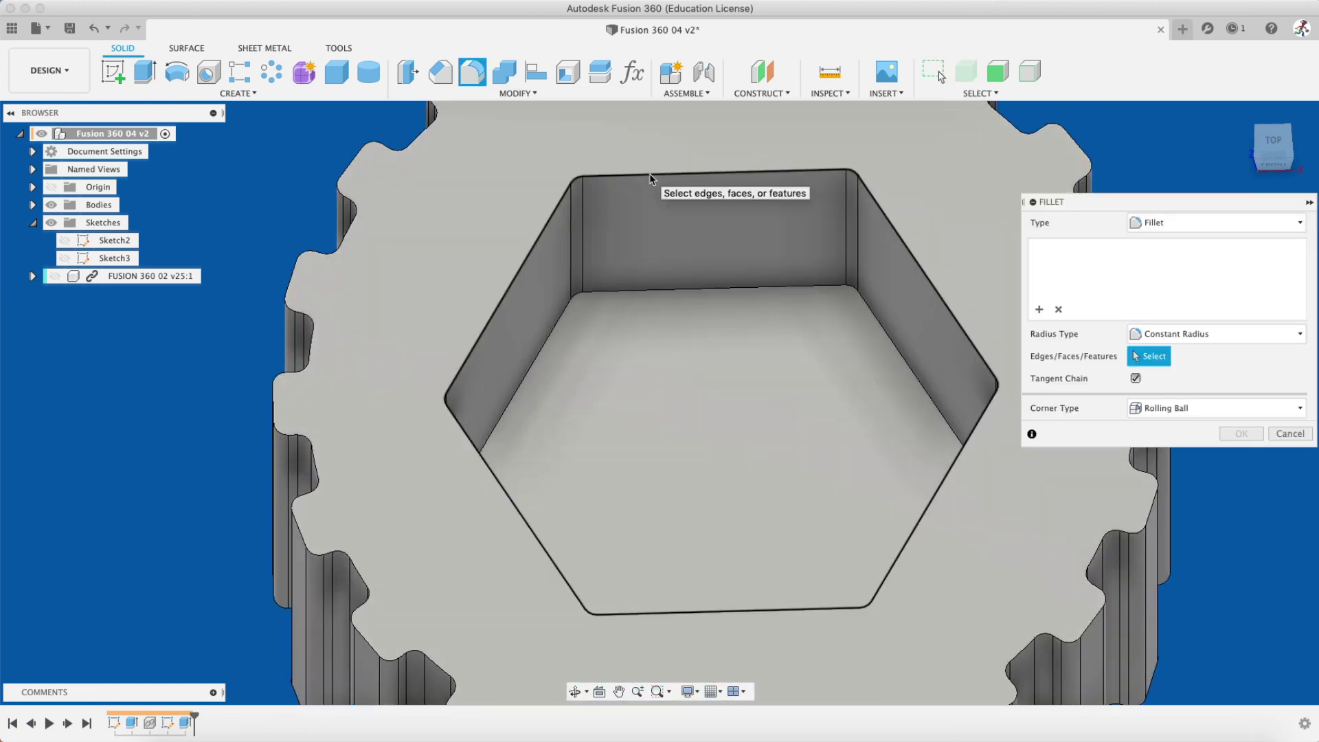
{"action": "left_click", "coordinate": [650, 178]}
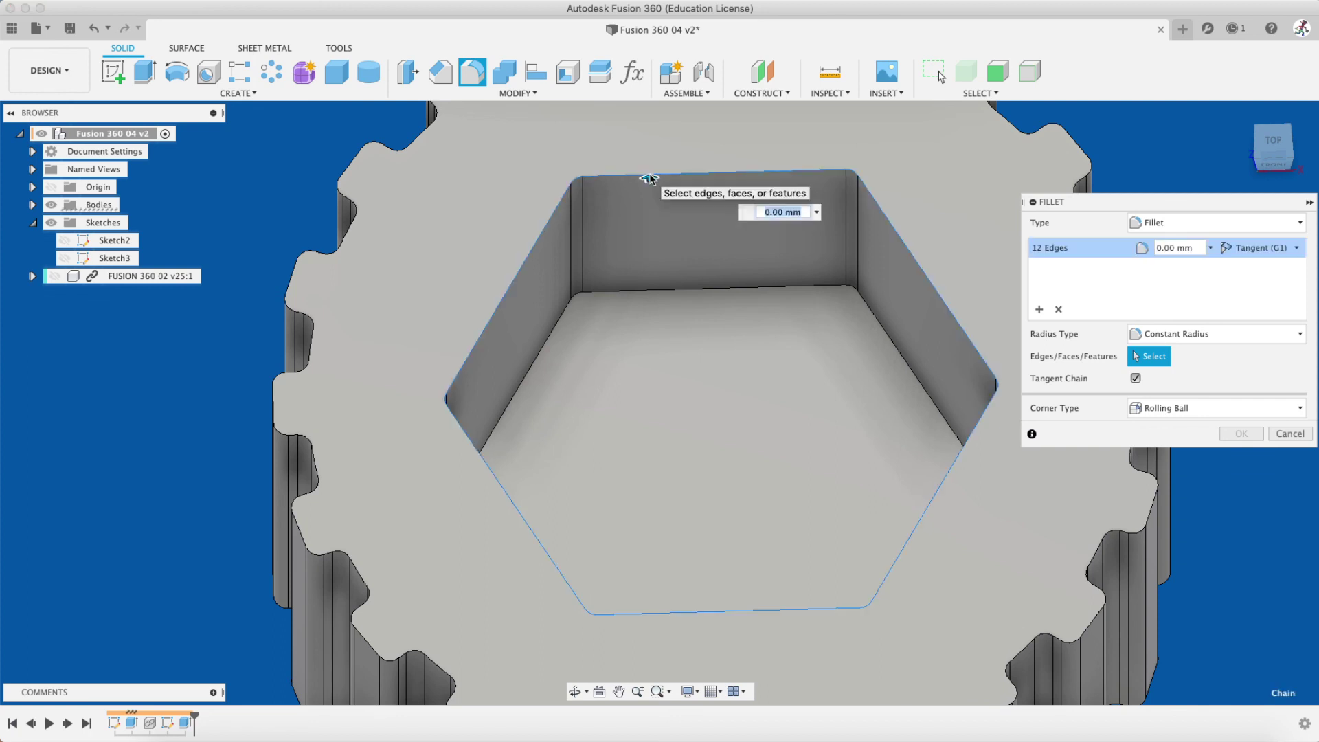
{"action": "type", "text": "allen_fillet"}
{"action": "key", "text": "Return"}
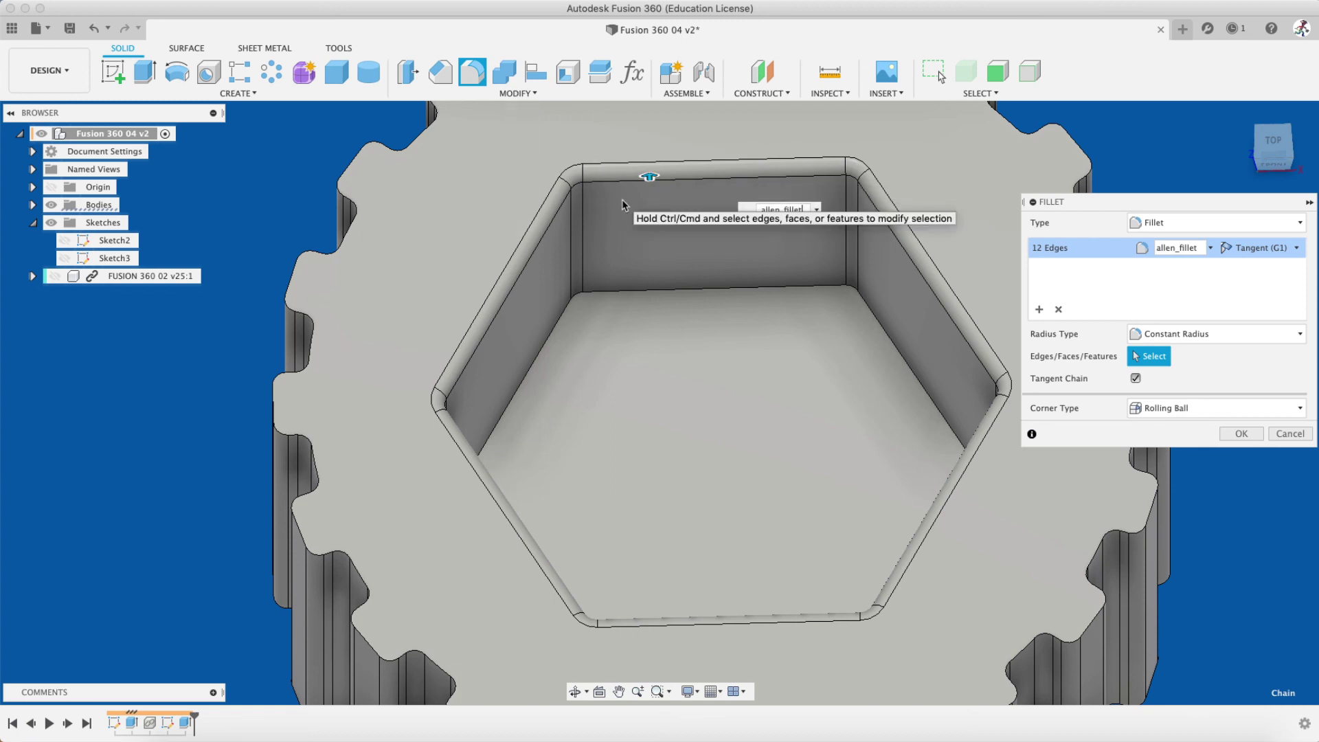
Change the upper rim's fillet radius to allen_fillet/3, trying allen_fillet/2 first, and finish the fillet
{"action": "type", "text": "/"}
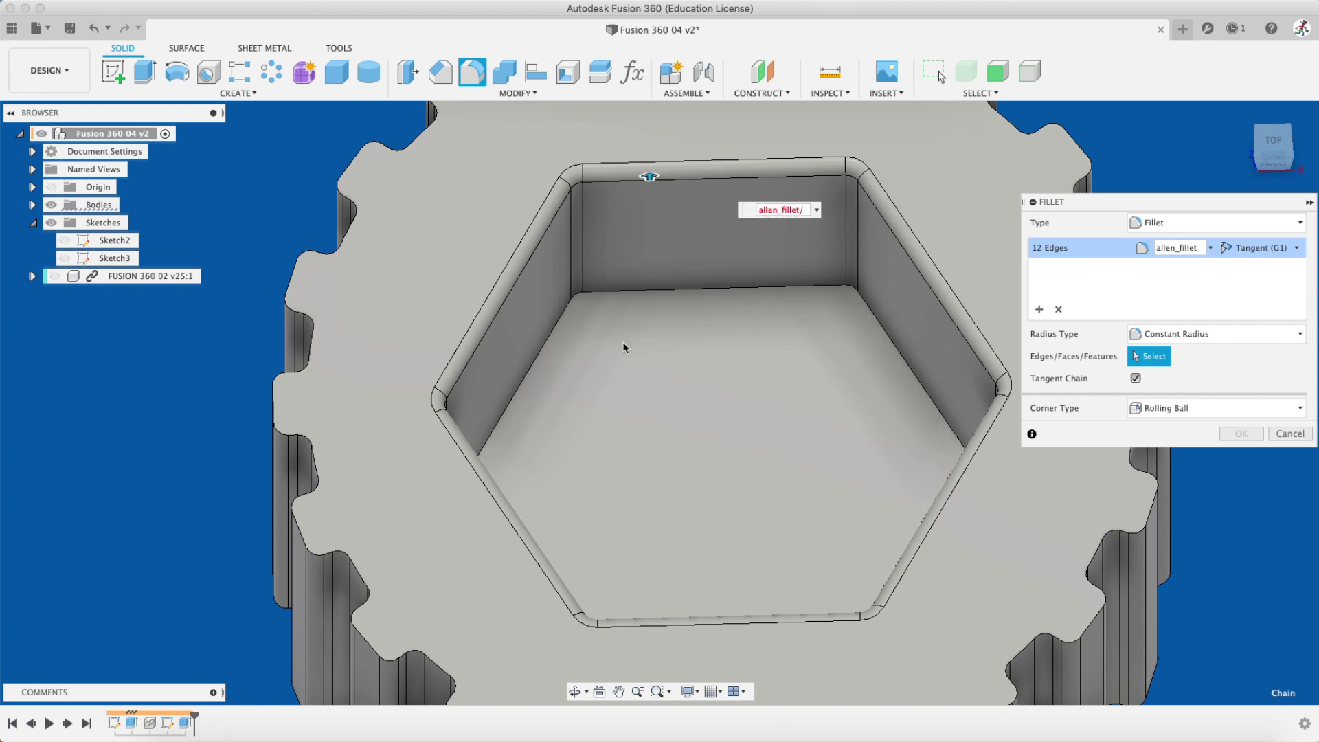
{"action": "type", "text": "2"}
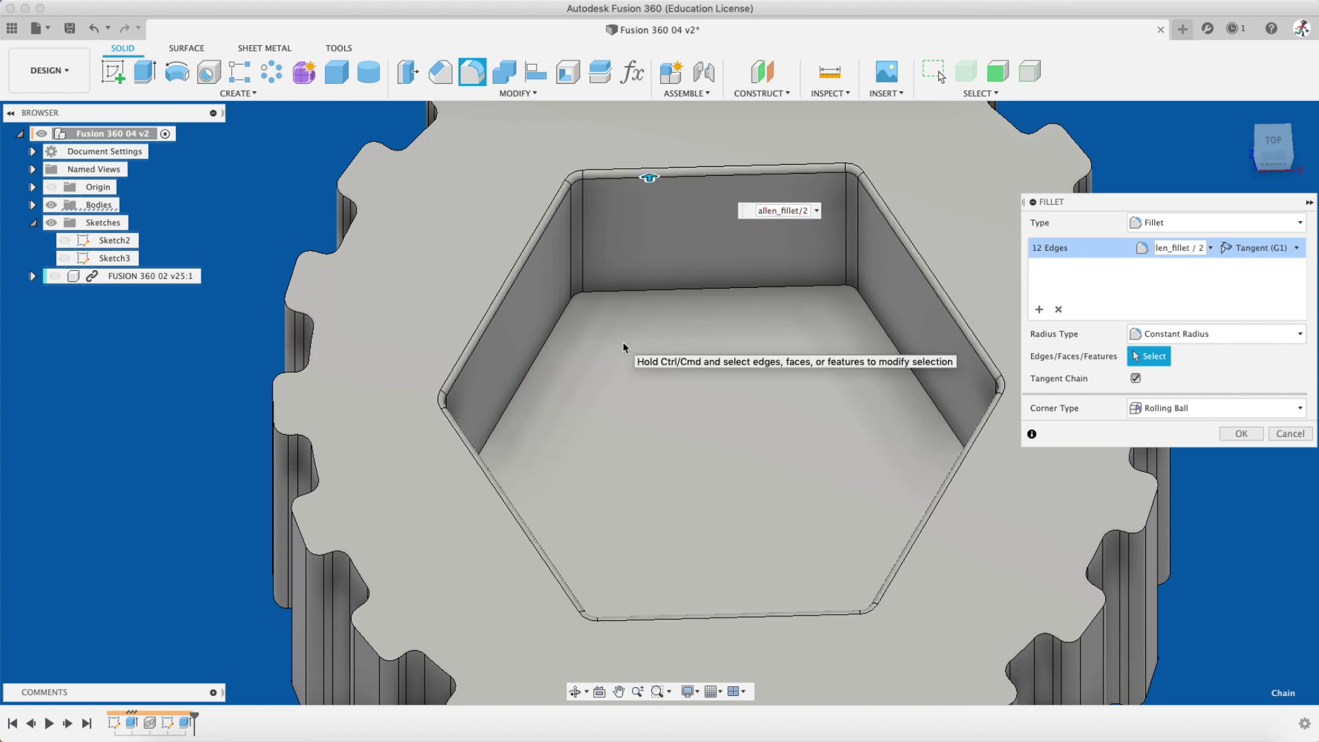
{"action": "key", "text": "BackSpace"}
{"action": "type", "text": "3"}
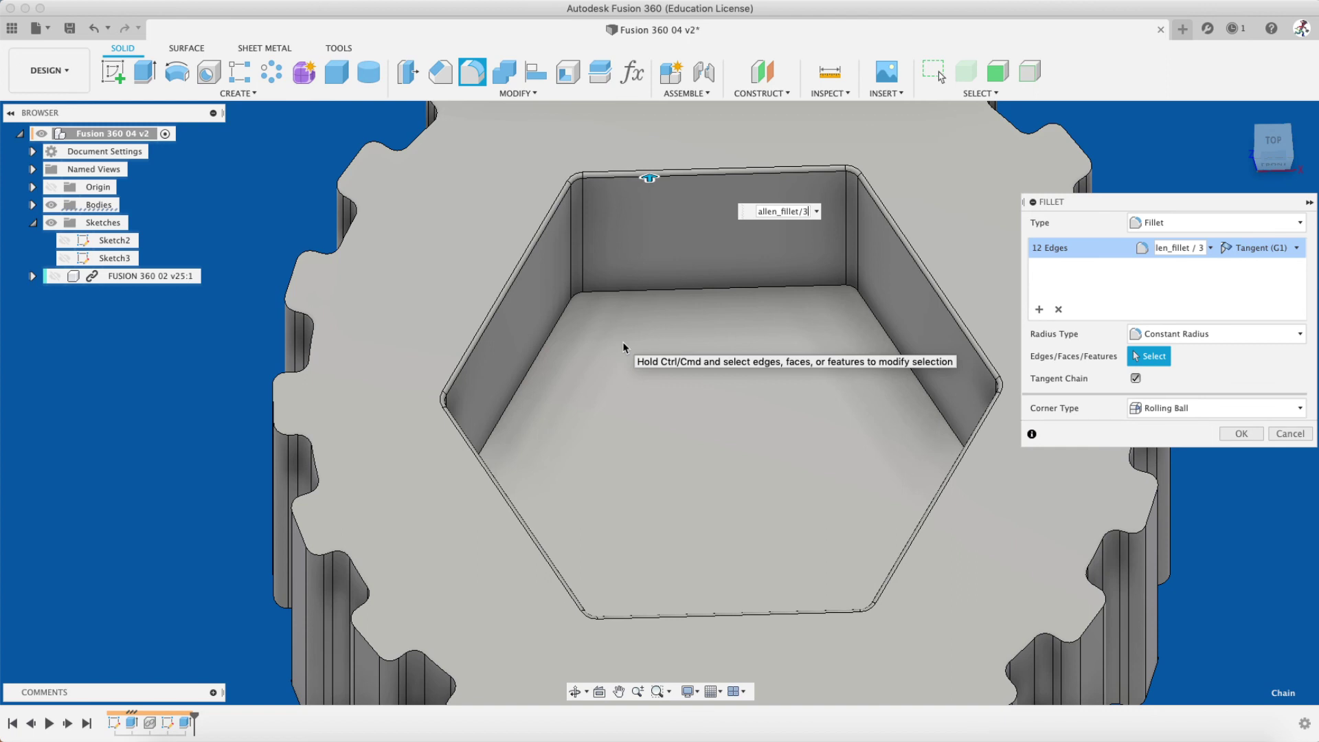
{"action": "key", "text": "Return"}
Fillet the edge loop around the hexagon socket's floor with the radius allen_fillet/3
{"action": "left_click", "coordinate": [462, 76]}
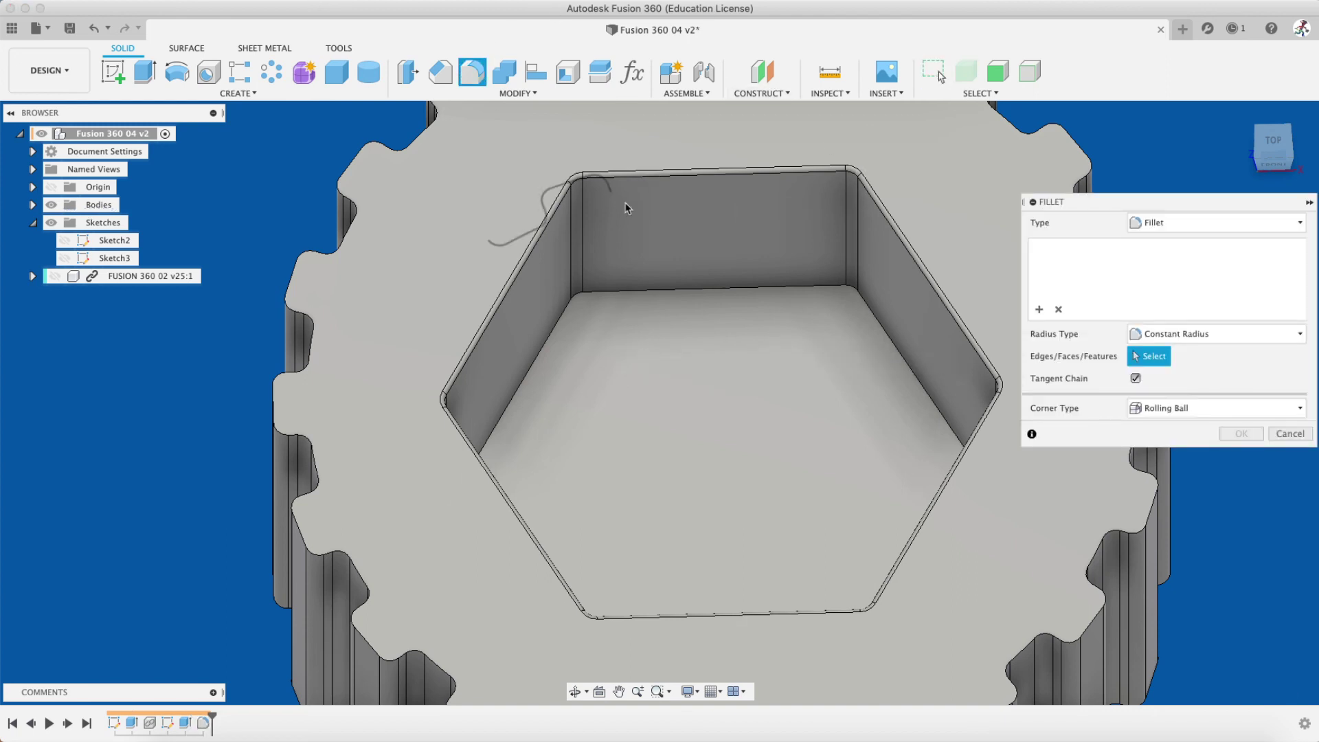
{"action": "left_click", "coordinate": [652, 294]}
{"action": "type", "text": "allen_fillet"}
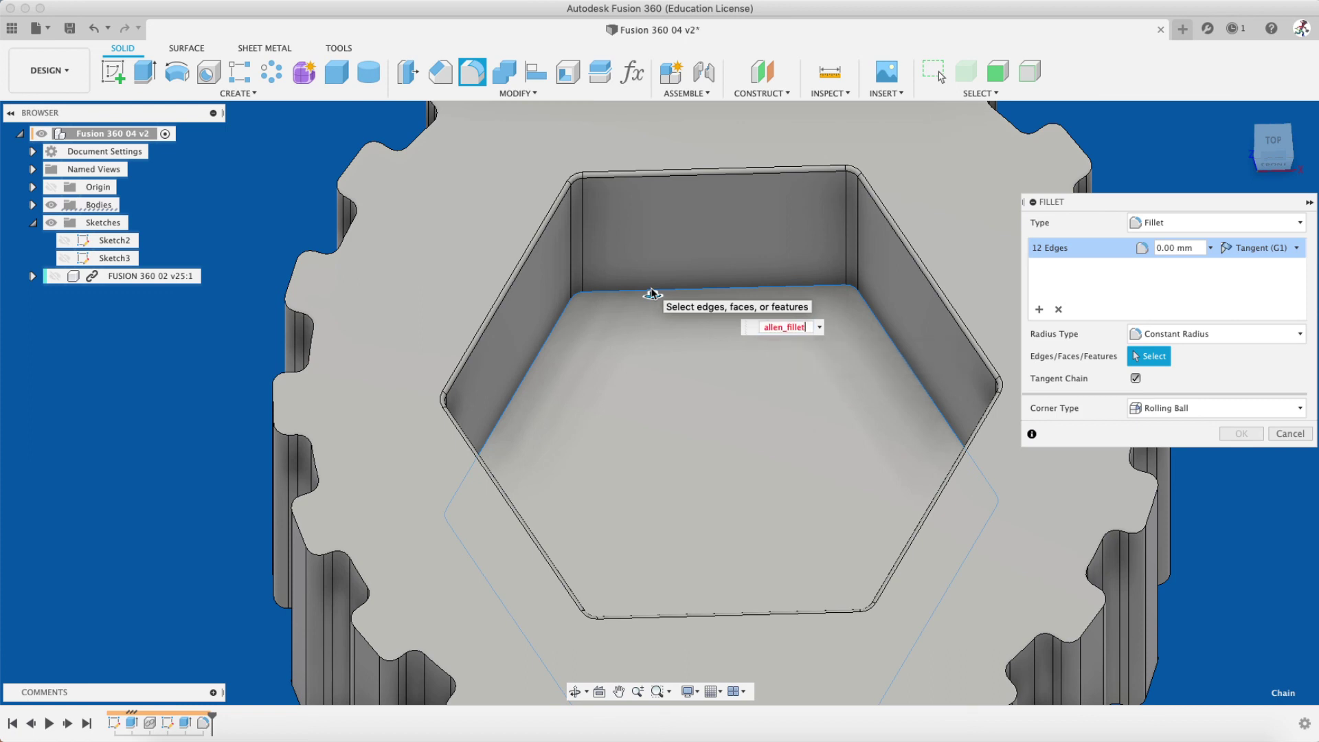
{"action": "key", "text": "Return"}
{"action": "type", "text": "/3"}
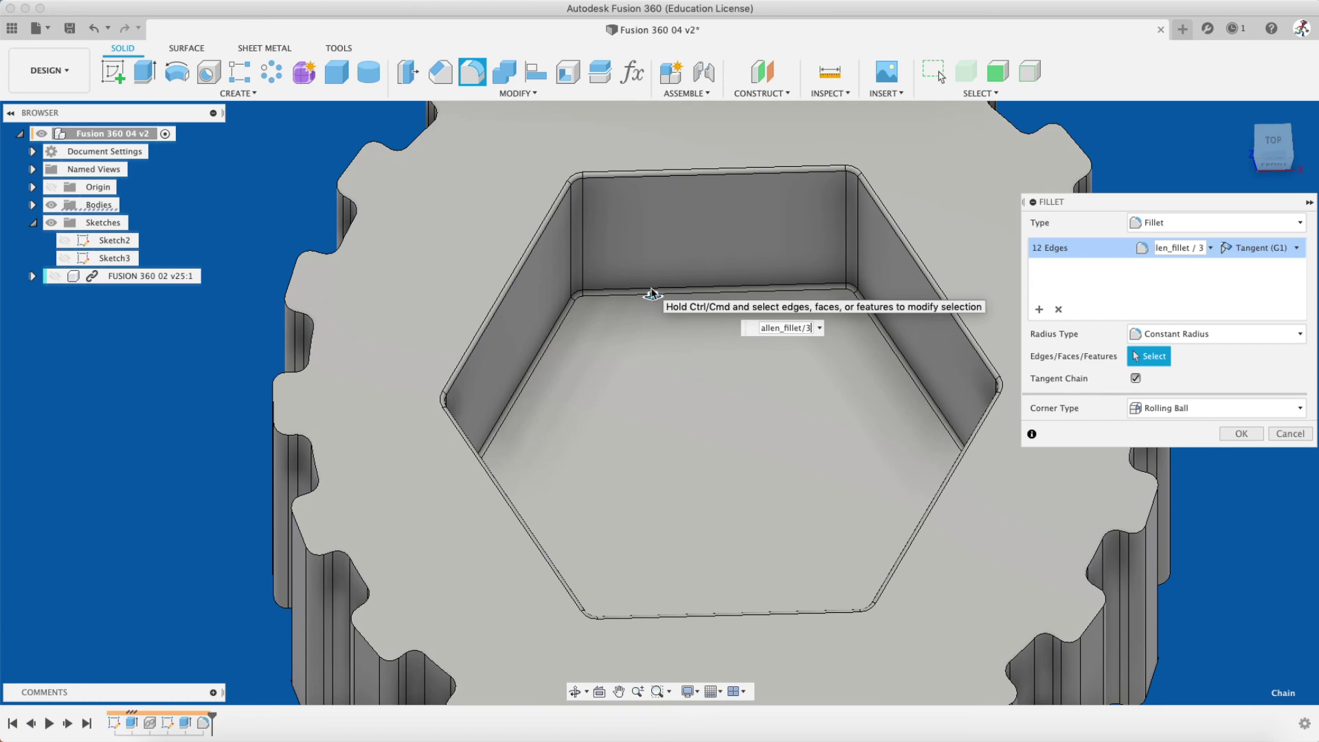
{"action": "key", "text": "Return"}
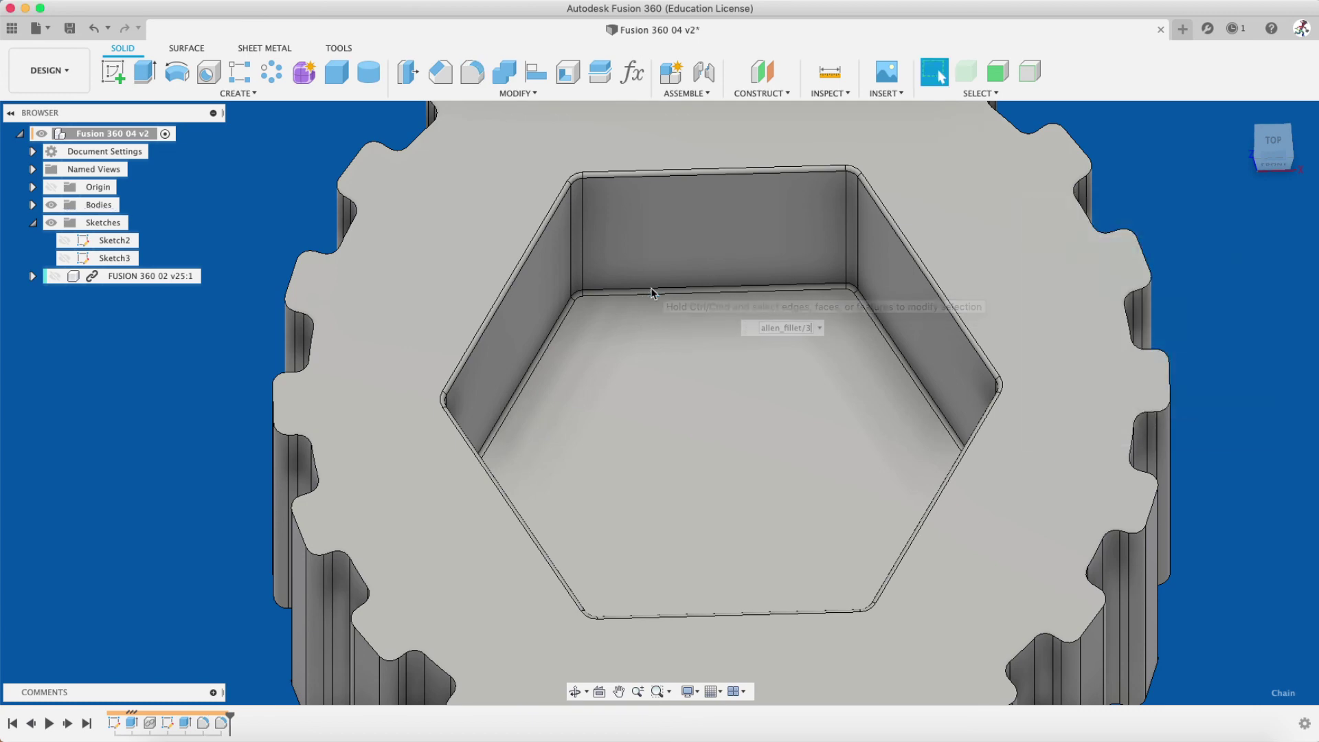
Set the user parameter allen_fillet to 0.15 mm to test the socket's fillets
{"action": "scroll", "coordinate": [781, 360], "scroll_direction": "down", "scroll_amount": 5}
{"action": "middle_click_drag", "start_coordinate": [767, 382], "coordinate": [548, 177], "text": "shift"}
{"action": "scroll", "coordinate": [761, 387], "scroll_direction": "up", "scroll_amount": 5}
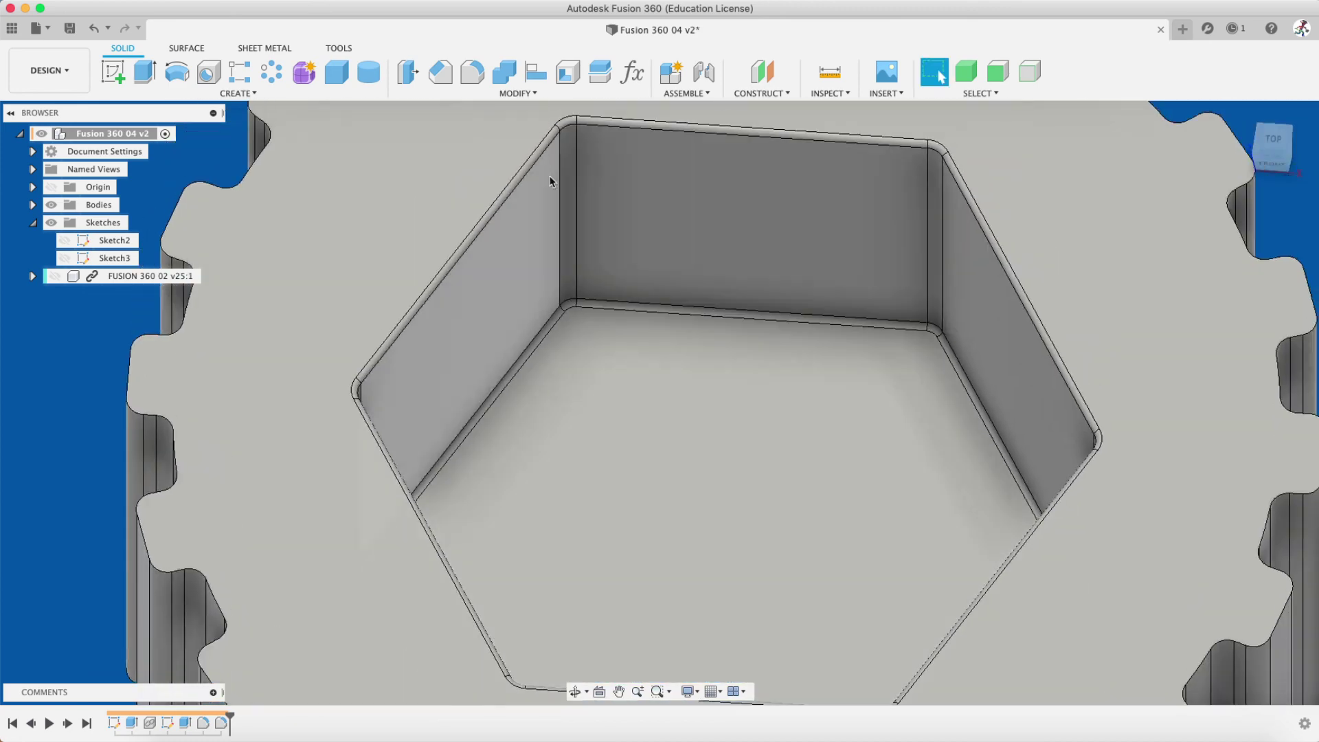
{"action": "left_click", "coordinate": [518, 92]}
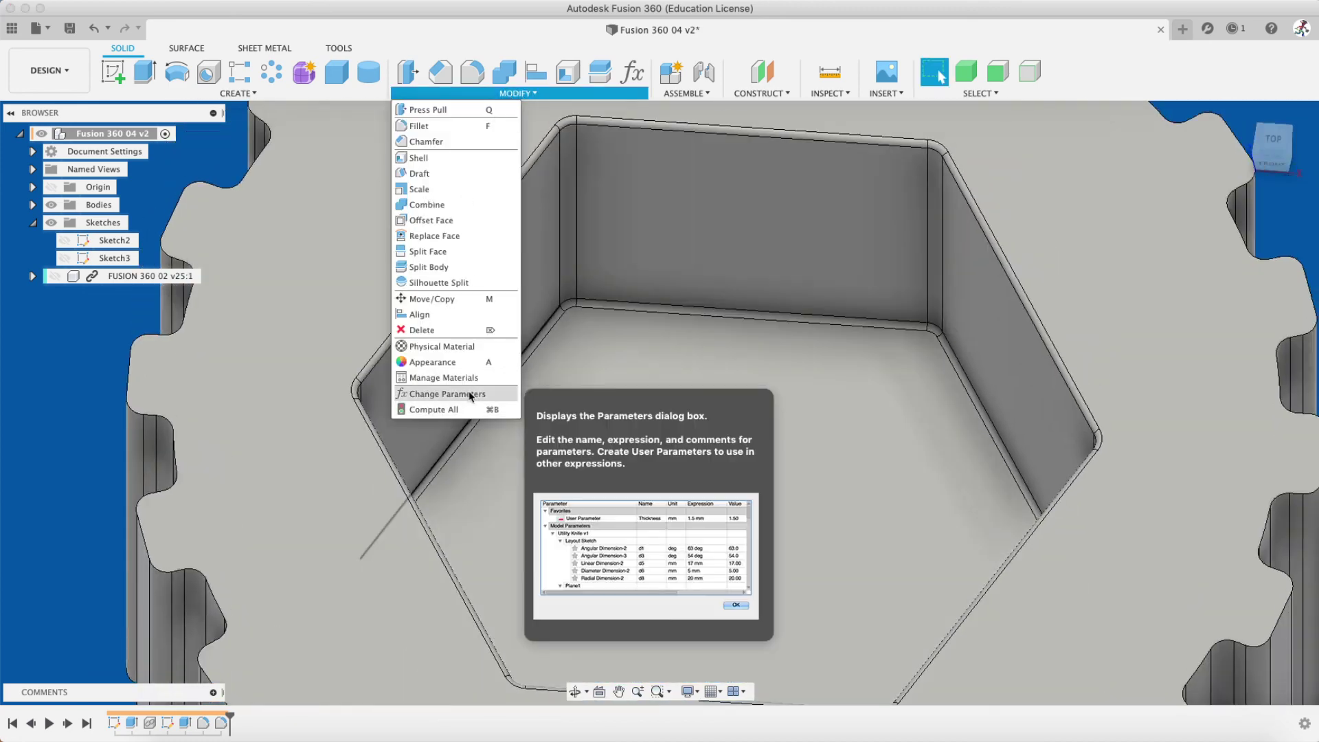
{"action": "left_click", "coordinate": [445, 394]}
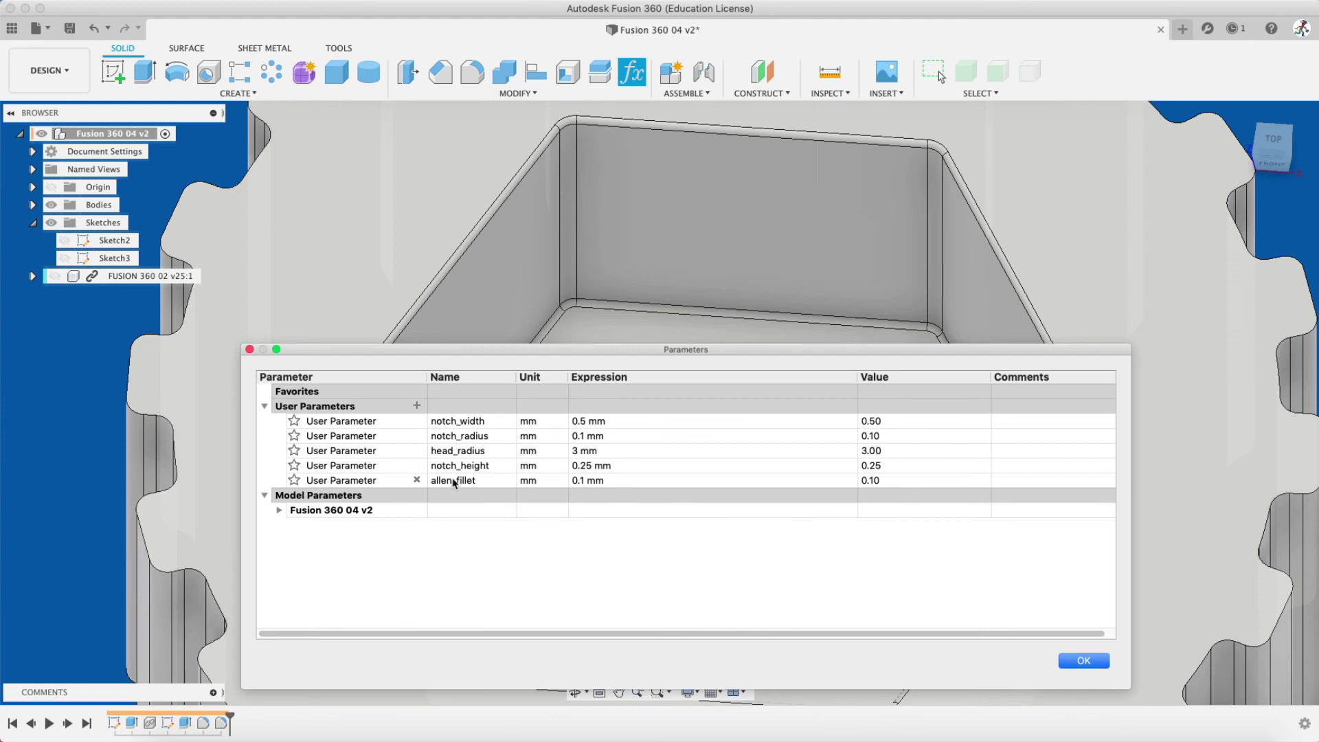
{"action": "double_click", "coordinate": [573, 481]}
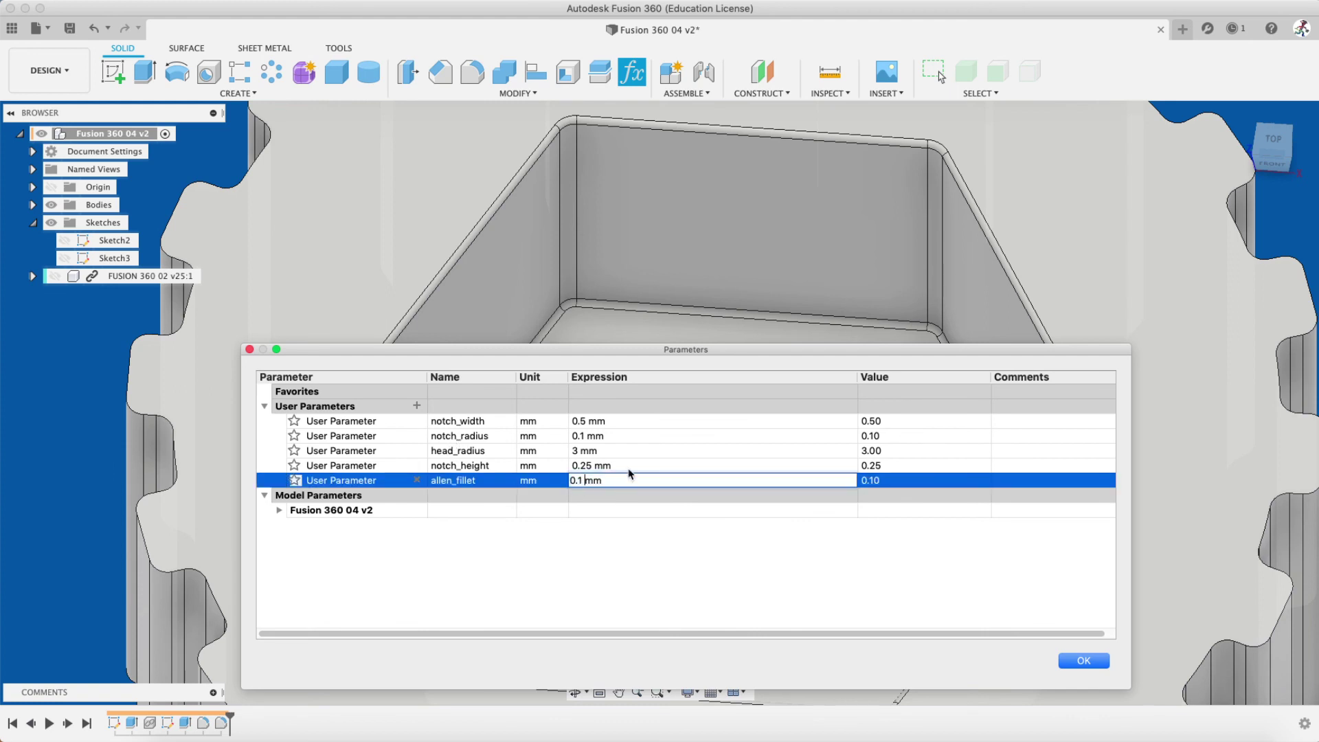
{"action": "type", "text": "5"}
{"action": "key", "text": "Return"}
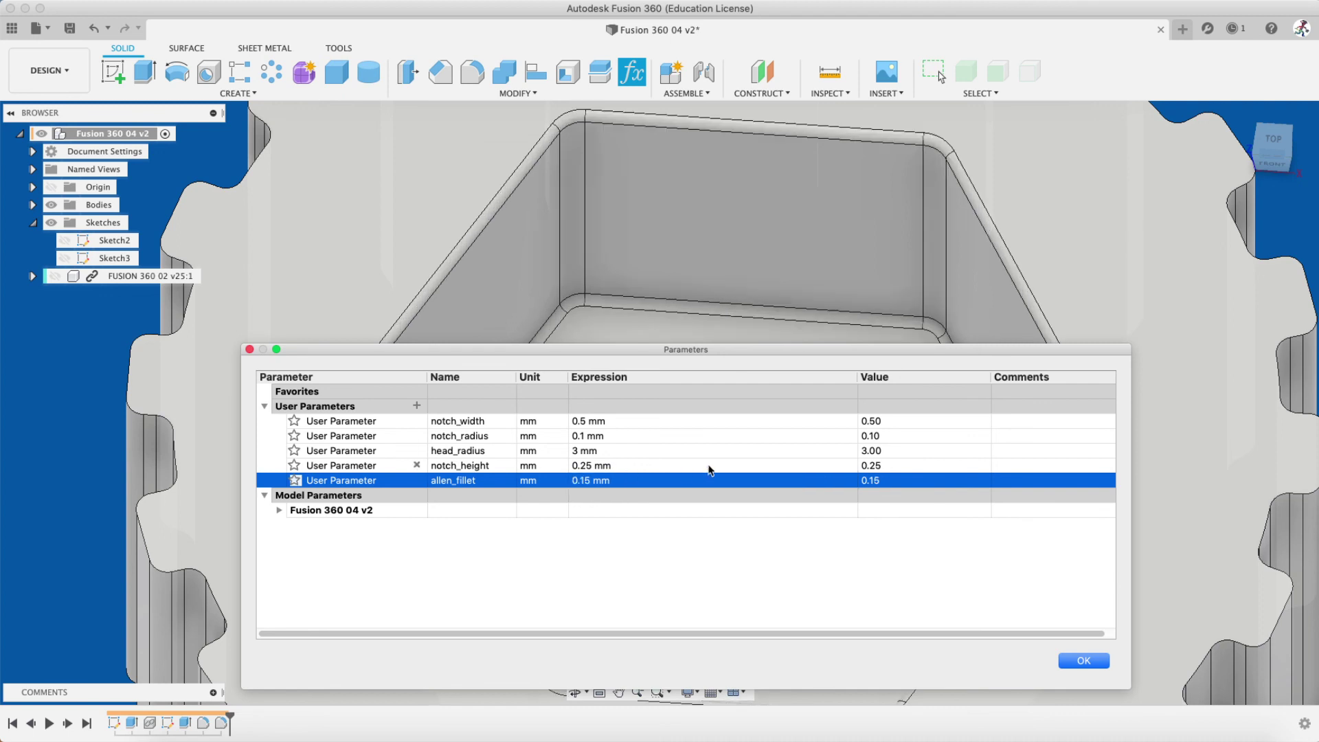
Restore the user parameter allen_fillet to 0.1 mm and close the parameter list
{"action": "double_click", "coordinate": [591, 484]}
{"action": "left_click", "coordinate": [592, 484]}
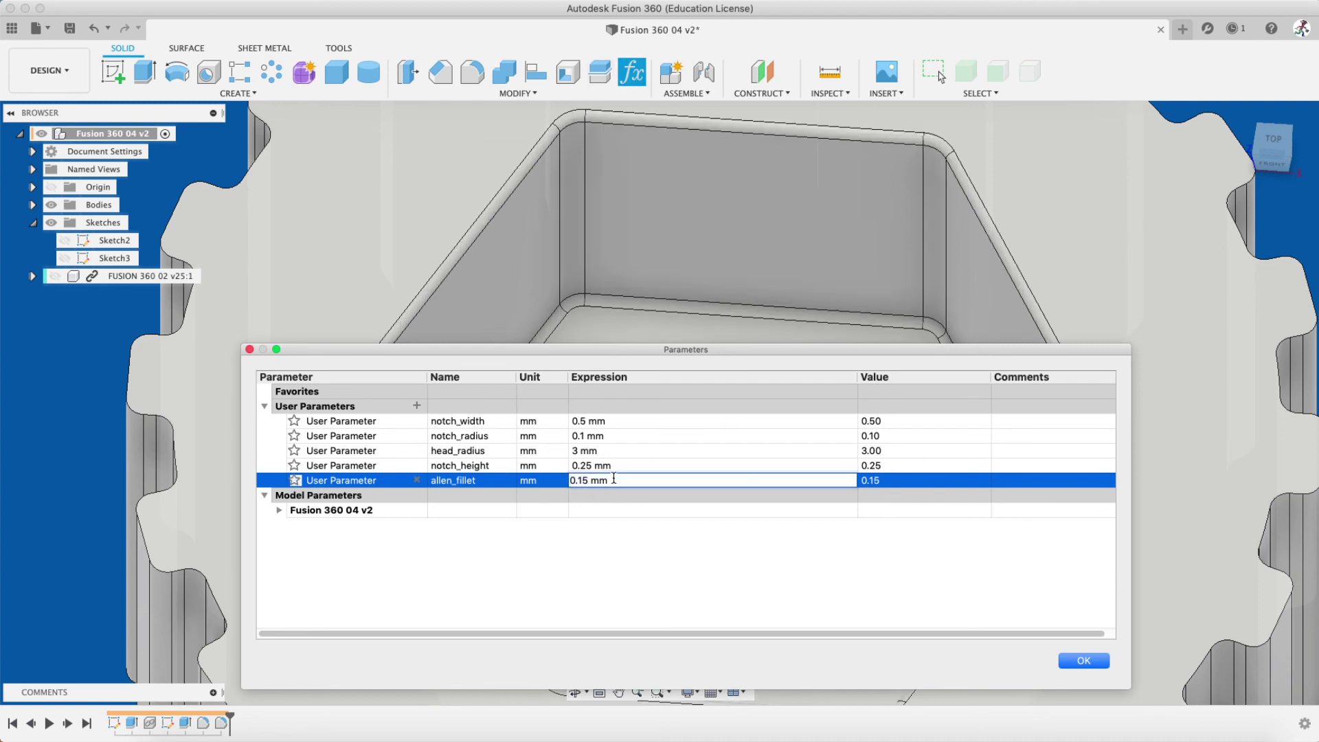
{"action": "key", "text": "BackSpace"}
{"action": "key", "text": "Return"}
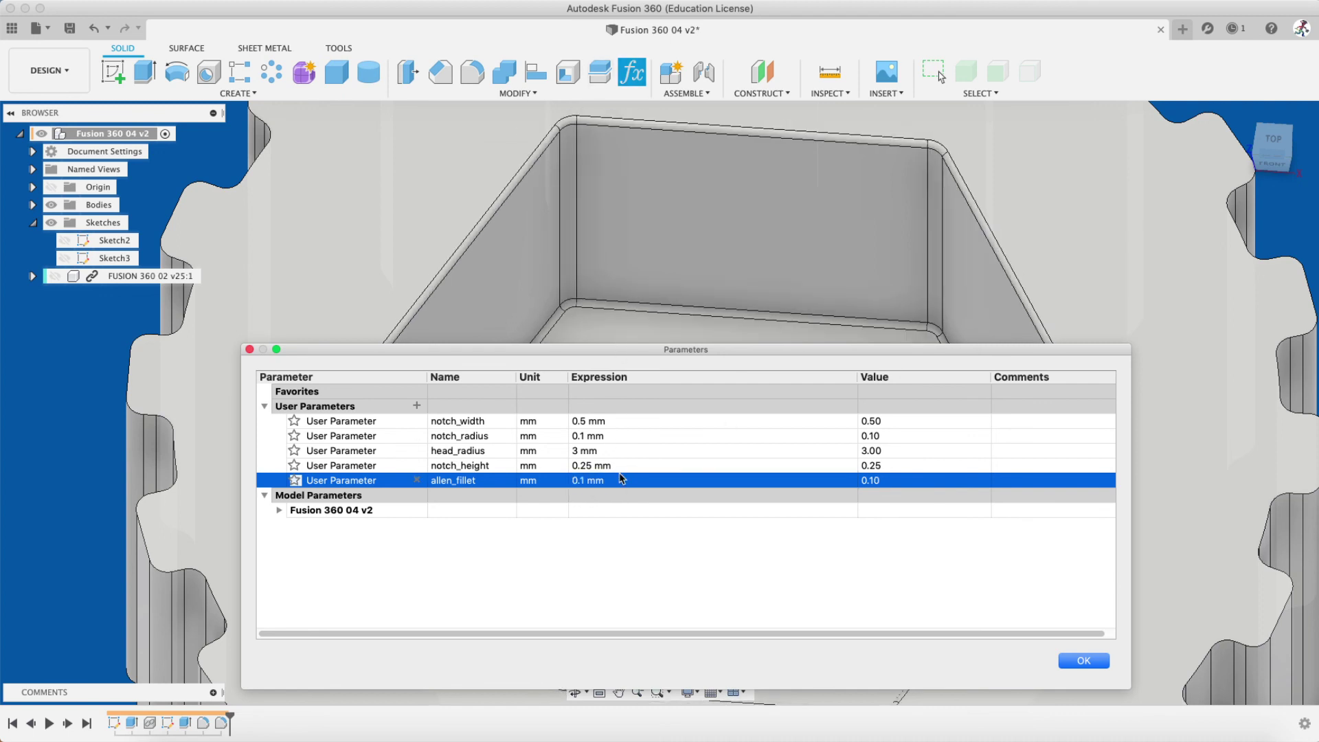
{"action": "left_click", "coordinate": [1083, 660]}
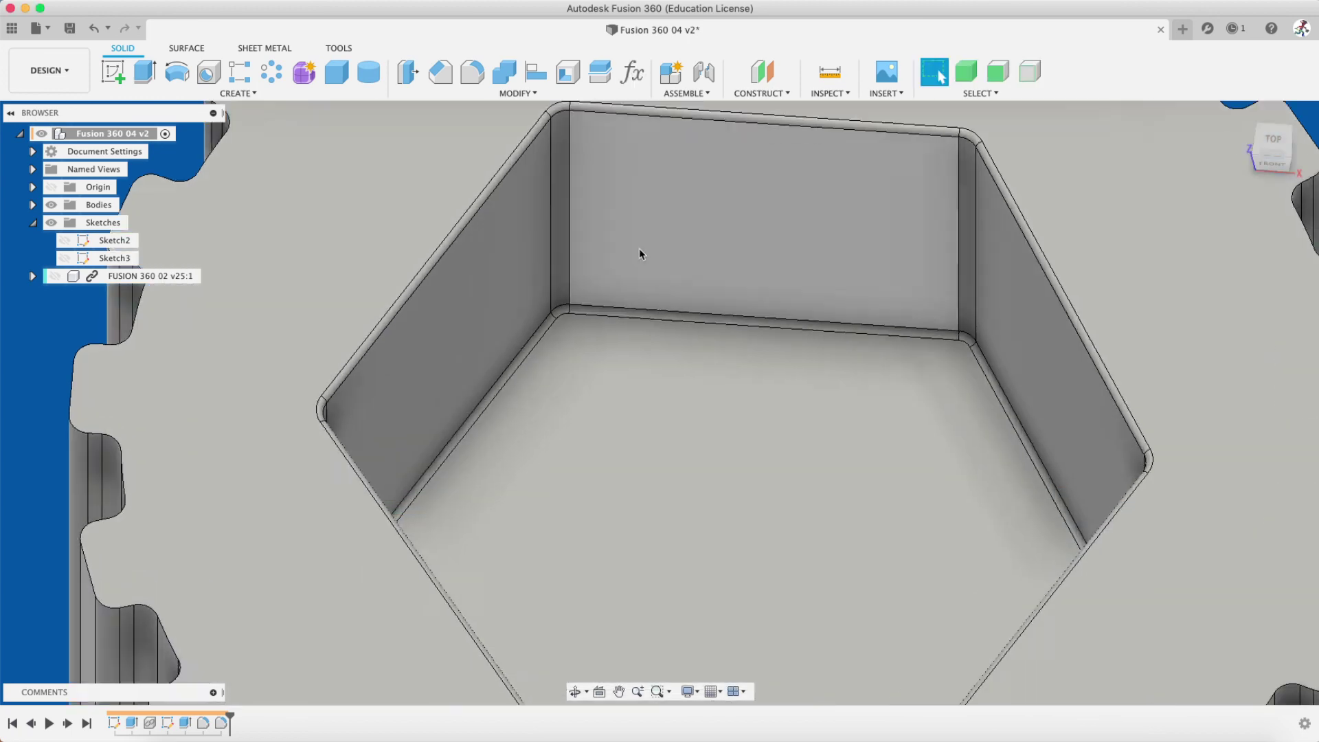
{"action": "scroll", "coordinate": [627, 352], "scroll_direction": "up", "scroll_amount": 5}
{"action": "scroll", "coordinate": [628, 349], "scroll_direction": "down", "scroll_amount": 10}
{"action": "middle_click_drag", "start_coordinate": [701, 421], "coordinate": [680, 390], "text": "shift"}
{"action": "scroll", "coordinate": [677, 404], "scroll_direction": "up", "scroll_amount": 5}
{"action": "scroll", "coordinate": [678, 405], "scroll_direction": "down", "scroll_amount": 3}
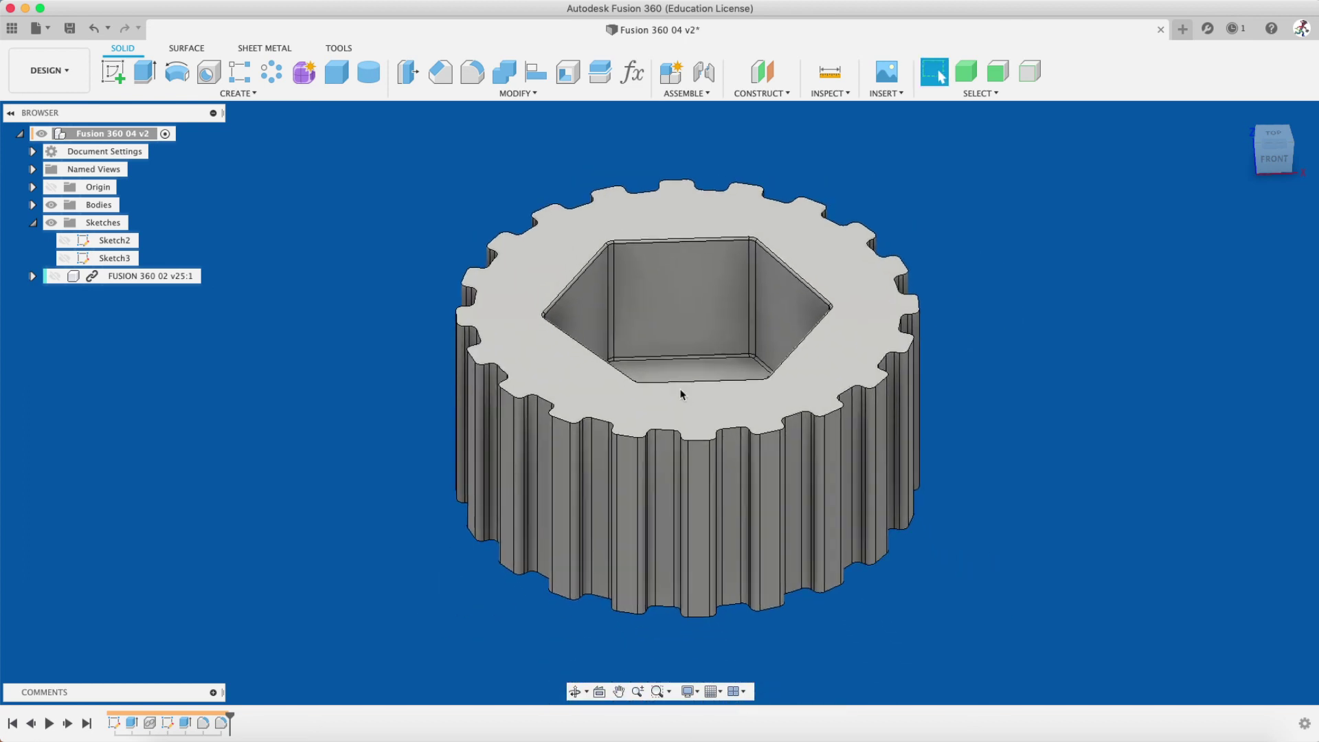